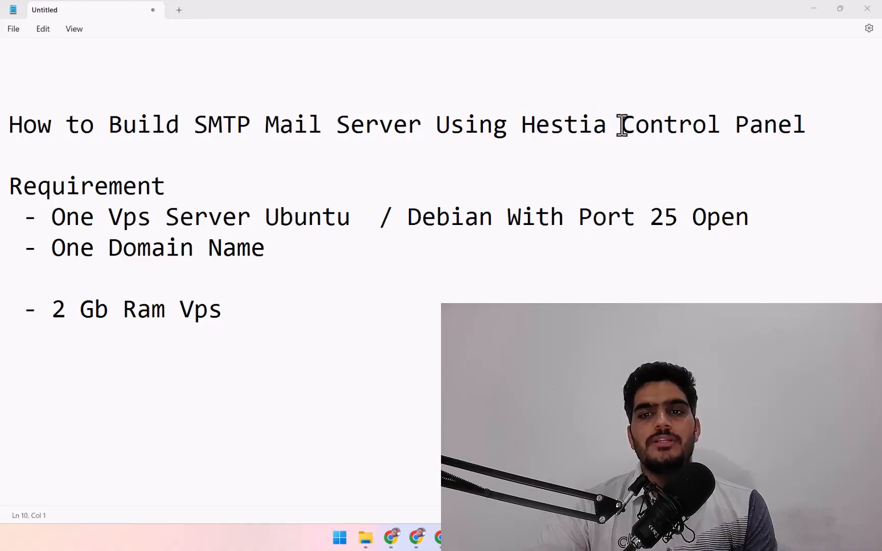
Highlight 'Hestia Control Panel' in the Notepad tutorial title, then bring up the Hestia demo users page
drag(622, 126, 743, 125)
drag(521, 124, 582, 125)
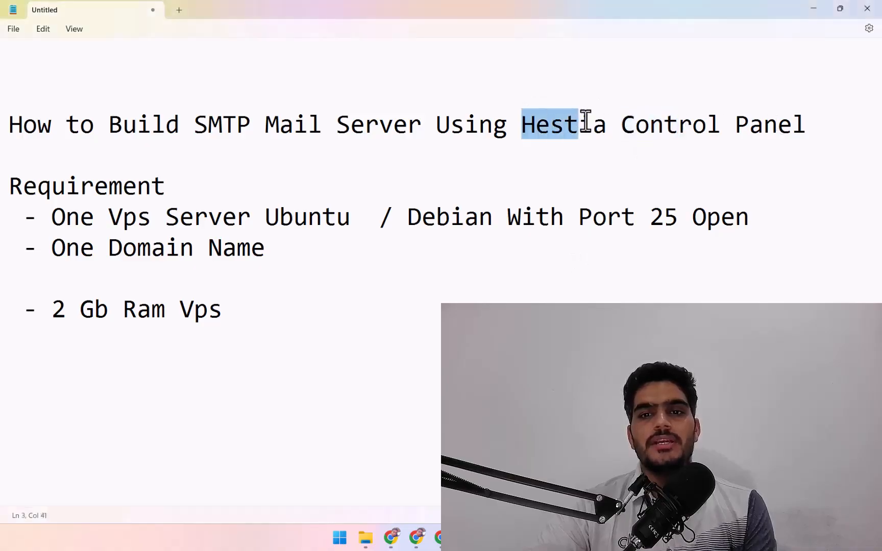
click(390, 537)
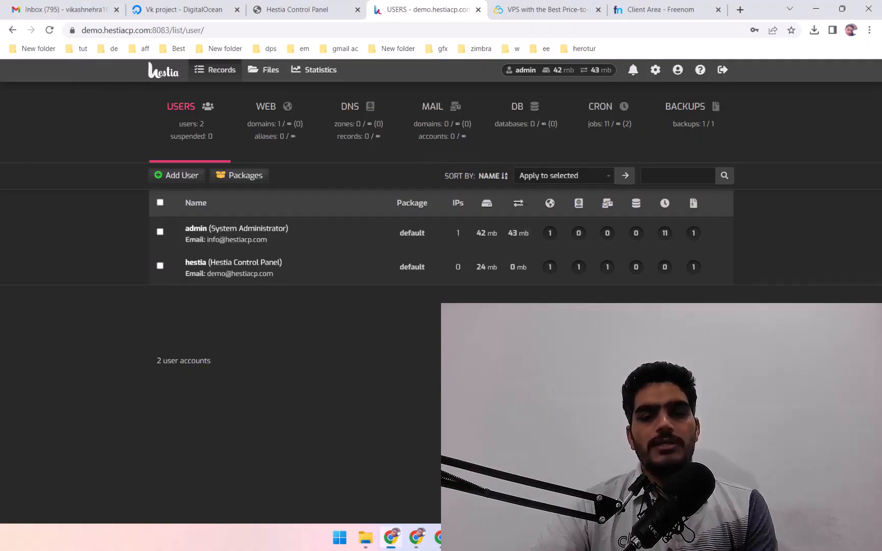
key(alt+Tab)
click(547, 125)
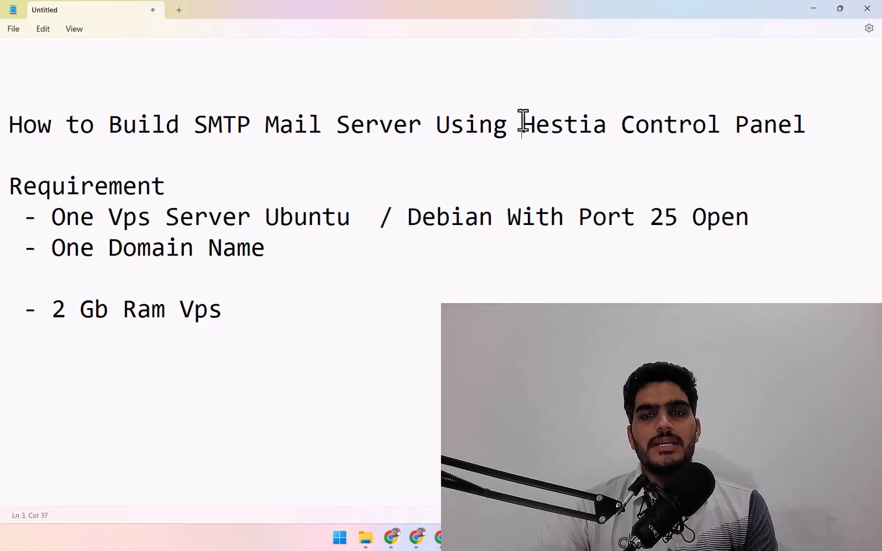
drag(522, 122, 801, 121)
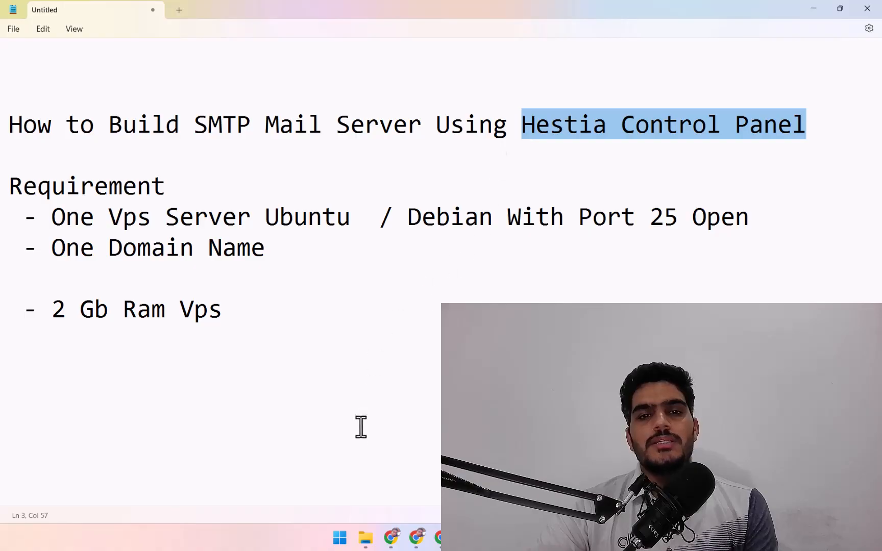
click(385, 545)
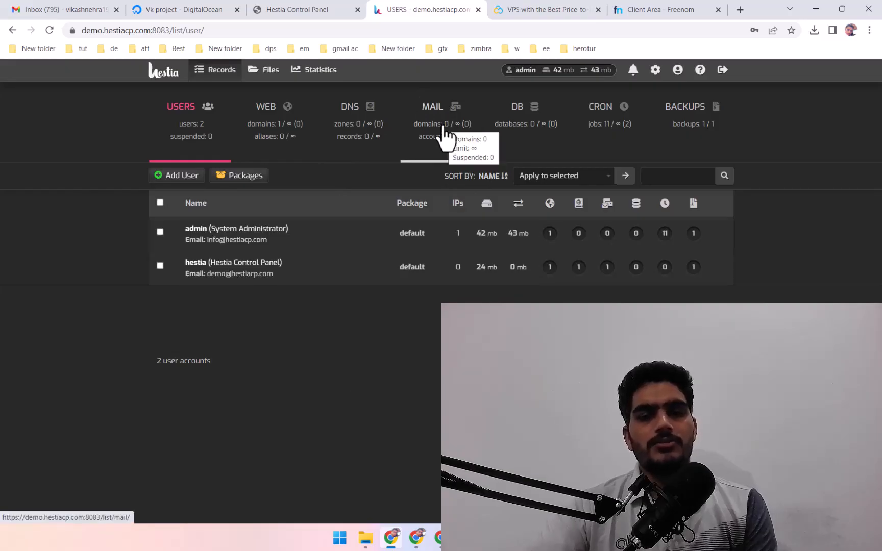
Flip between the YouTube channel and the Hestia demo user list, ending on the requirements notes in Notepad
click(418, 538)
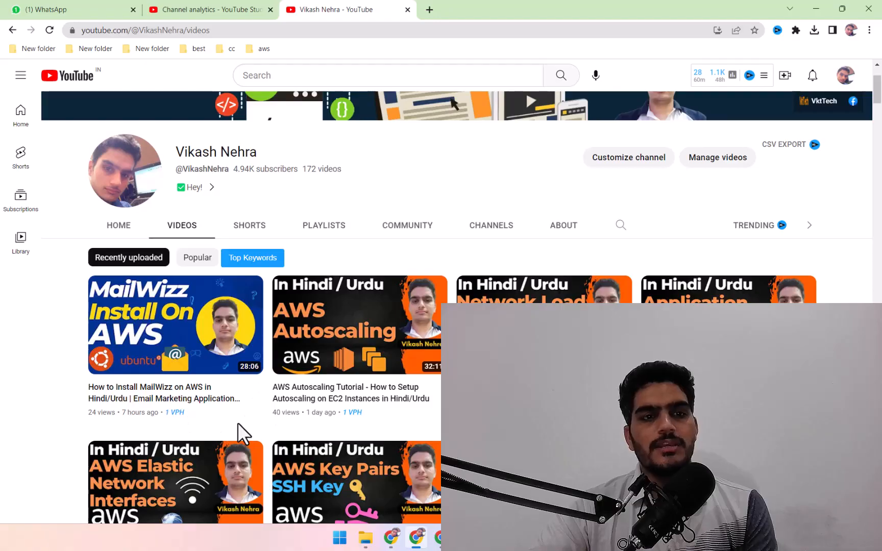
click(391, 537)
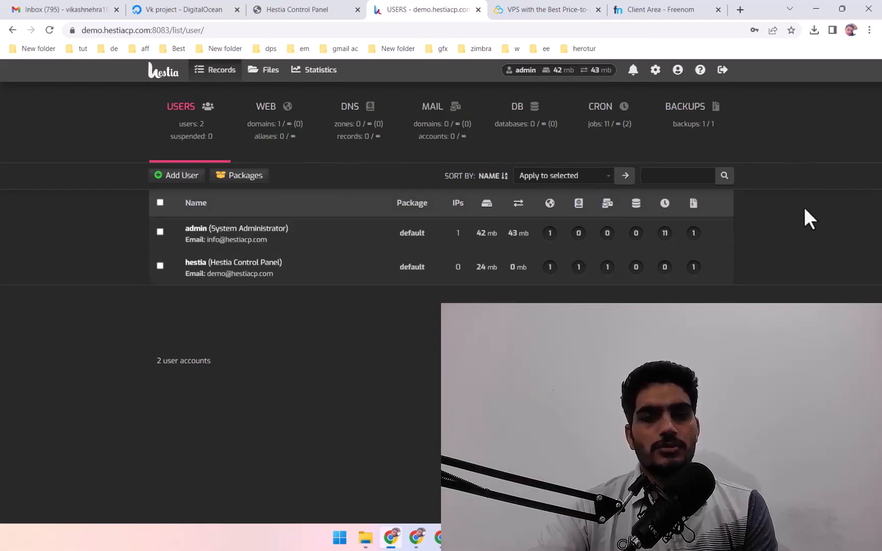
click(416, 538)
click(391, 537)
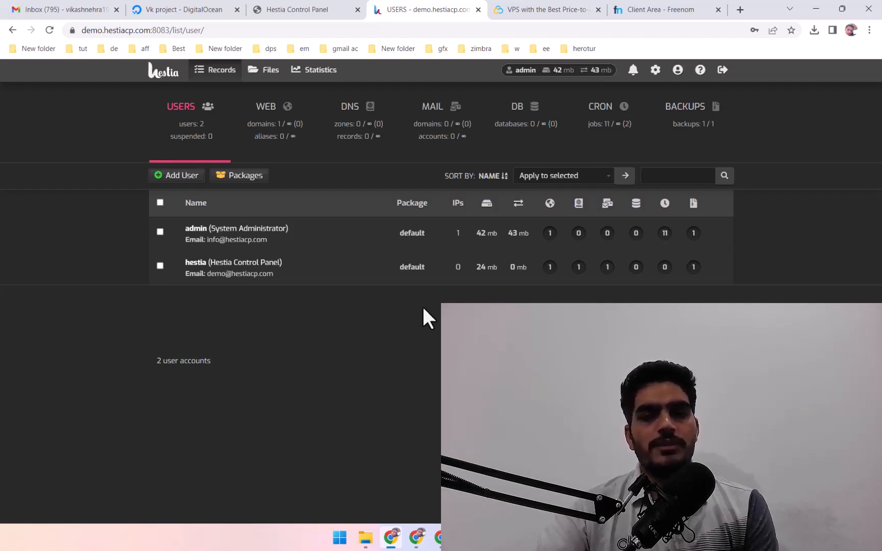
click(494, 537)
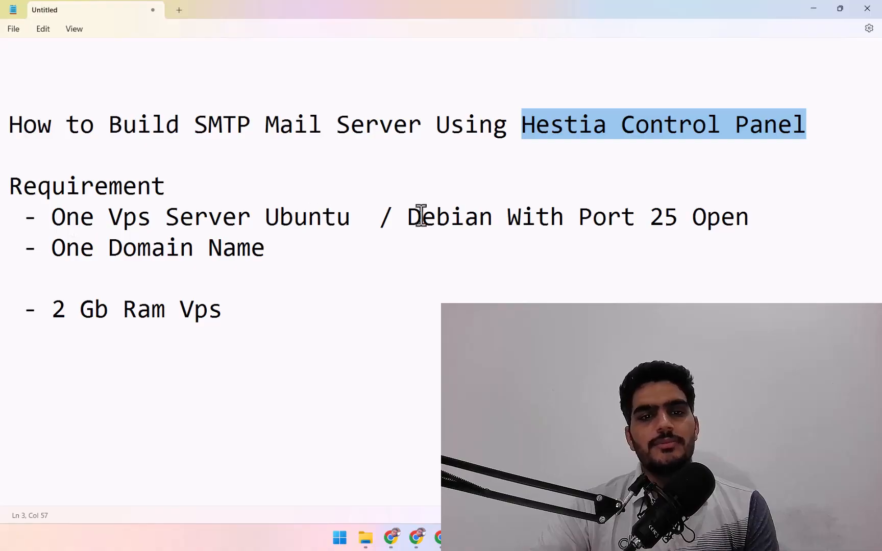
Mark Debian among hestiacp.com's supported systems and the Port 25 Open requirement, then switch to the DigitalOcean Vk project
click(387, 525)
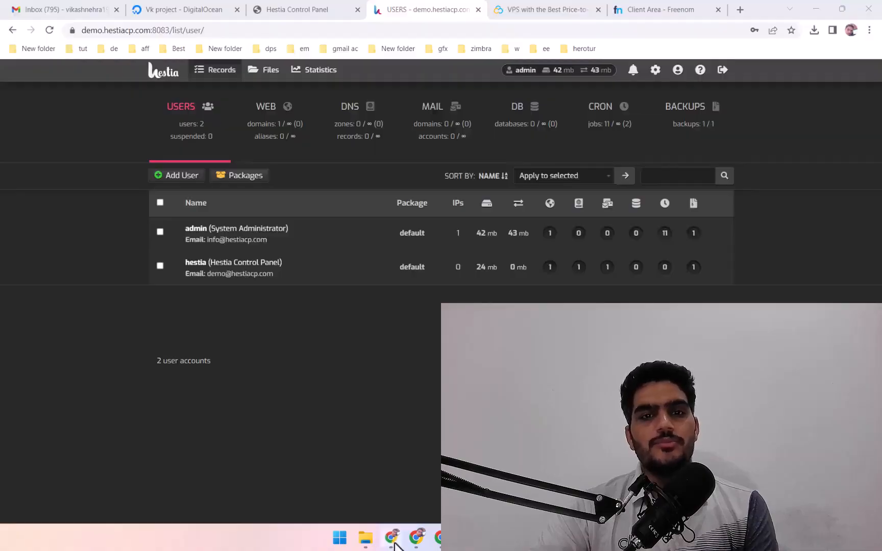
click(306, 12)
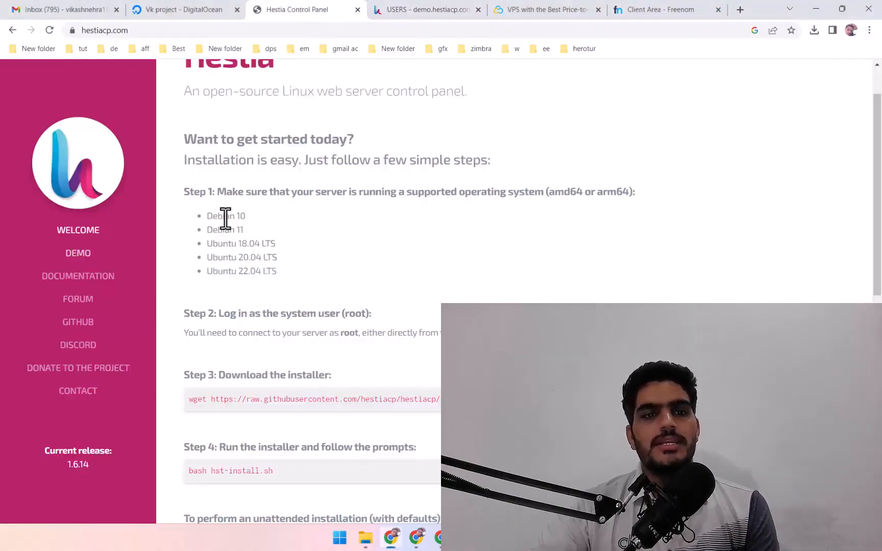
drag(207, 216, 235, 216)
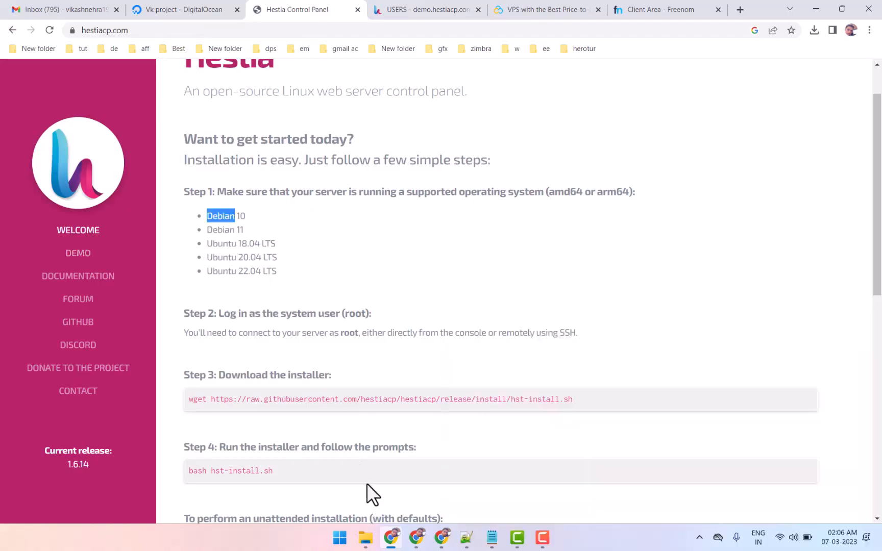
click(491, 538)
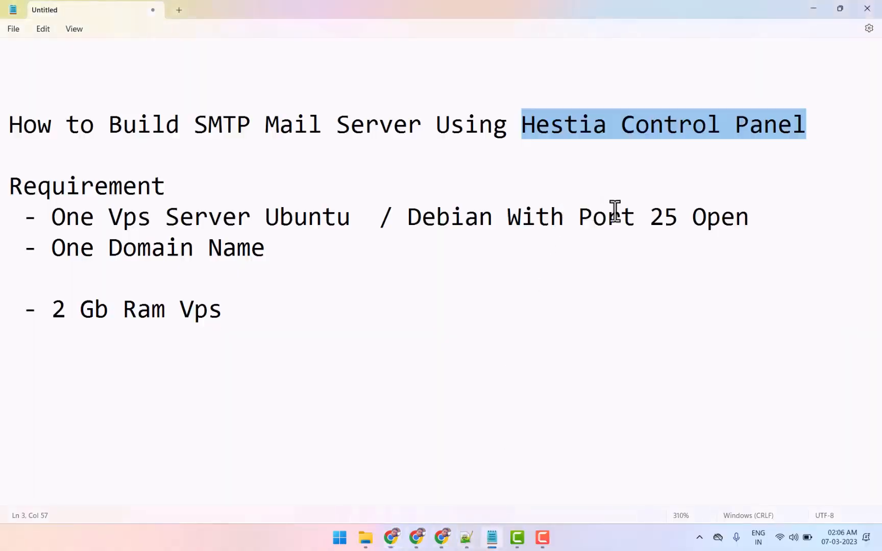
drag(737, 218, 596, 219)
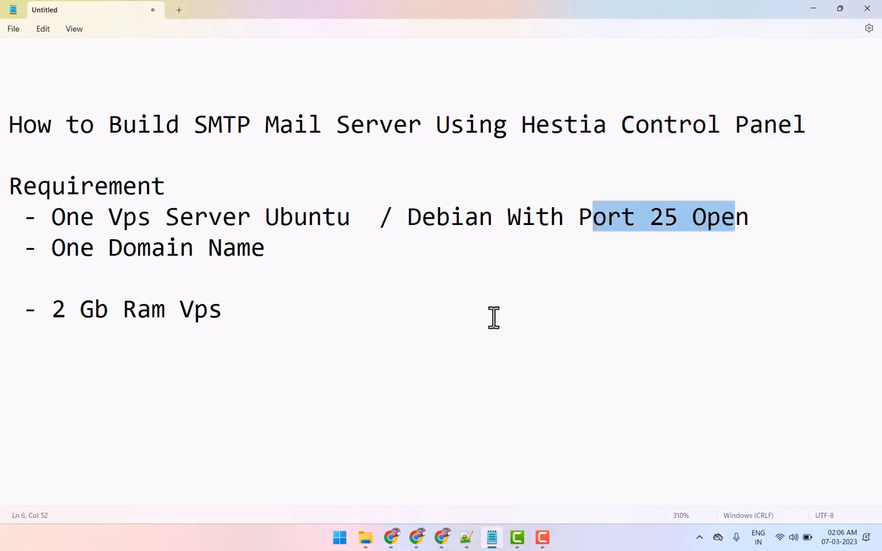
click(394, 541)
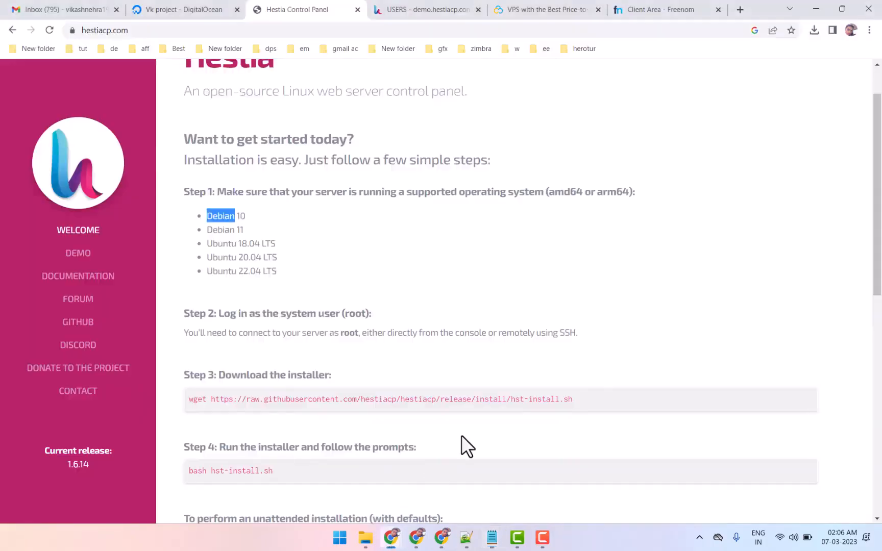
click(159, 10)
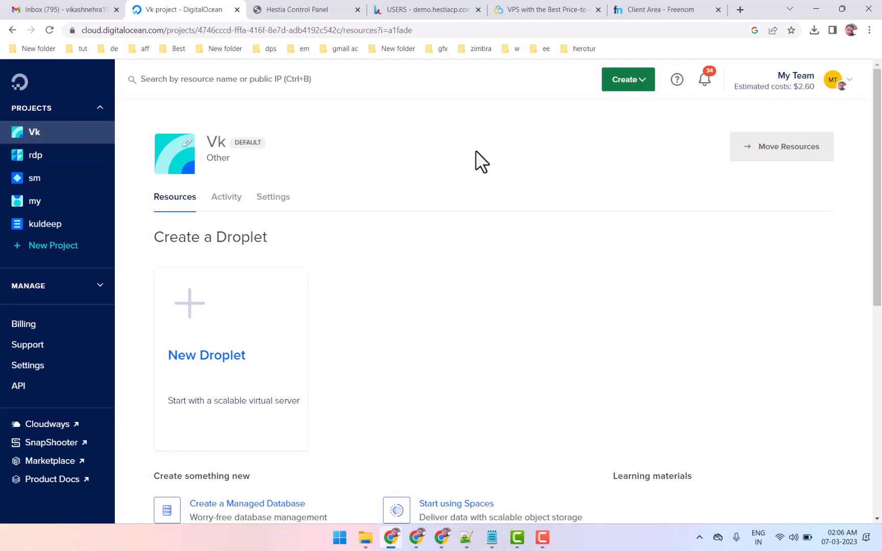
Scroll Contabo's pricing to the Cloud VPS S plan and highlight its specs
click(531, 8)
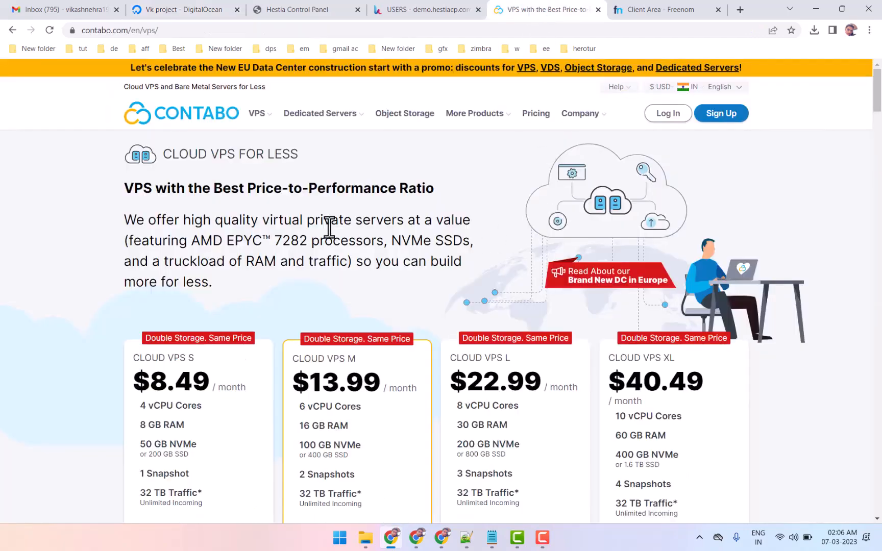
scroll(331, 232, down, 1)
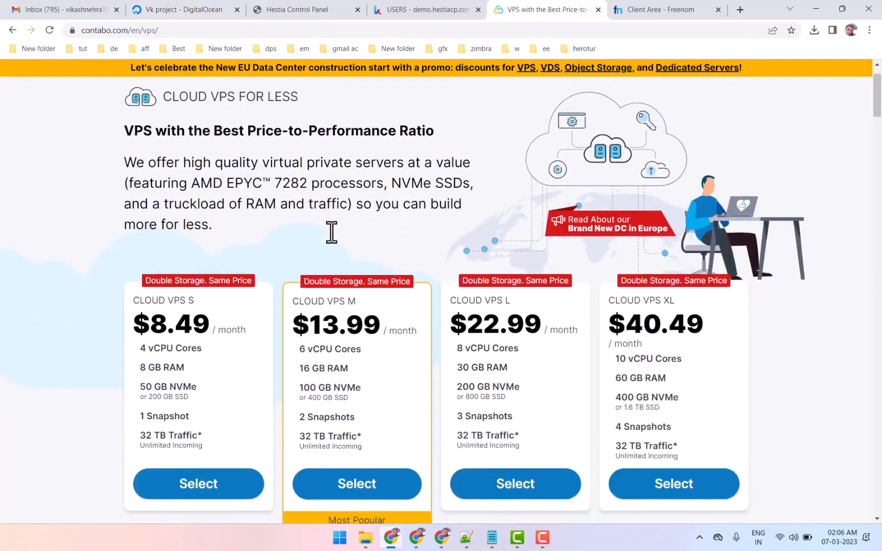
scroll(331, 232, down, 2)
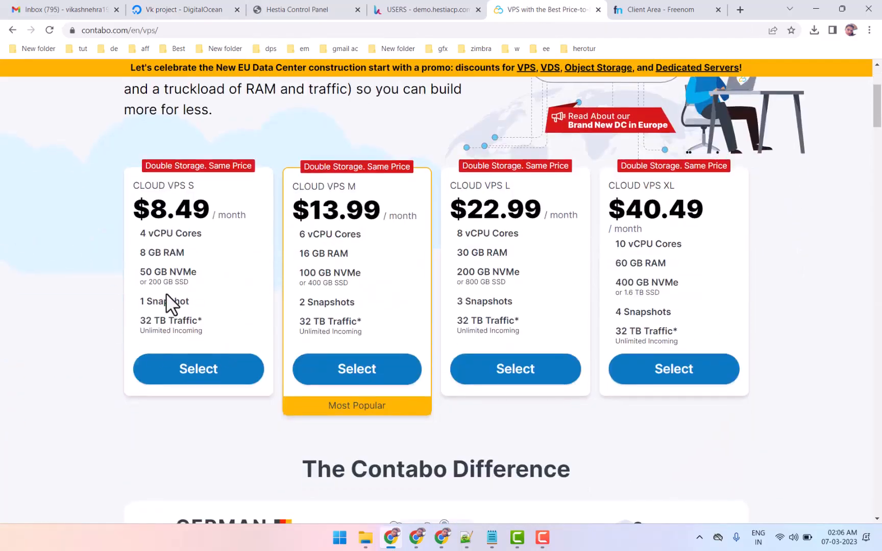
drag(189, 249, 209, 317)
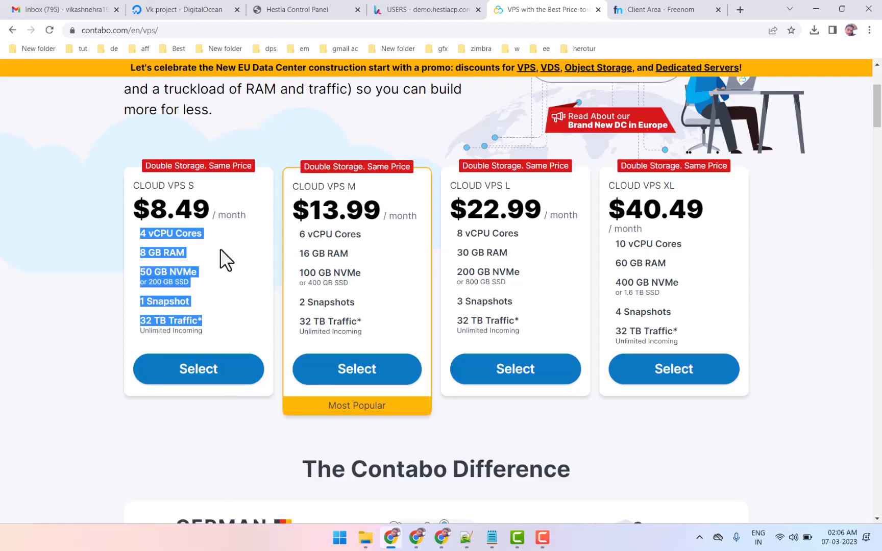
click(204, 330)
drag(205, 330, 135, 189)
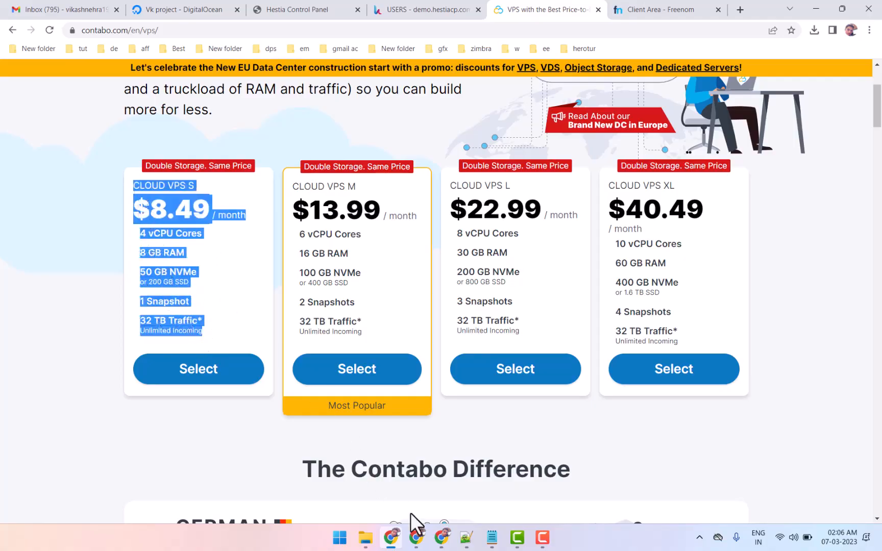
Compare the plan with the 2 Gb RAM VPS requirement in Notepad, then return to Contabo
click(490, 538)
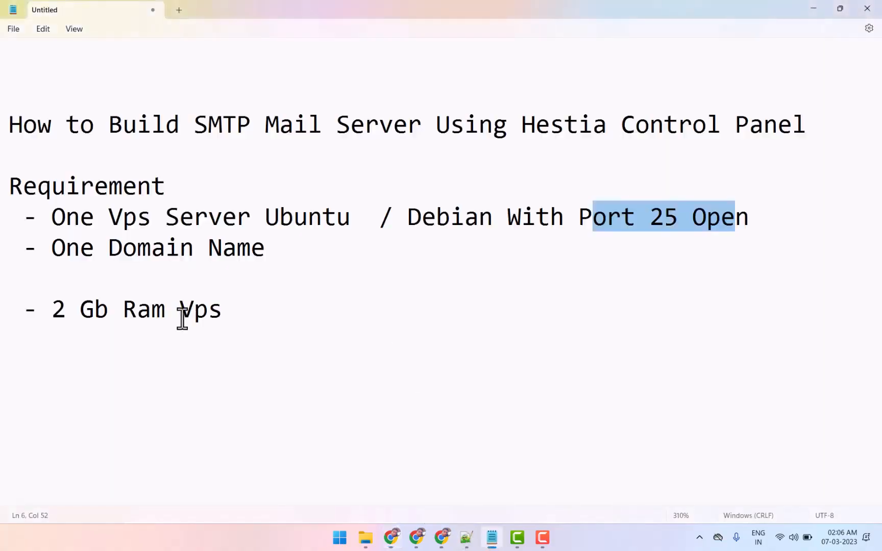
drag(236, 309, 46, 306)
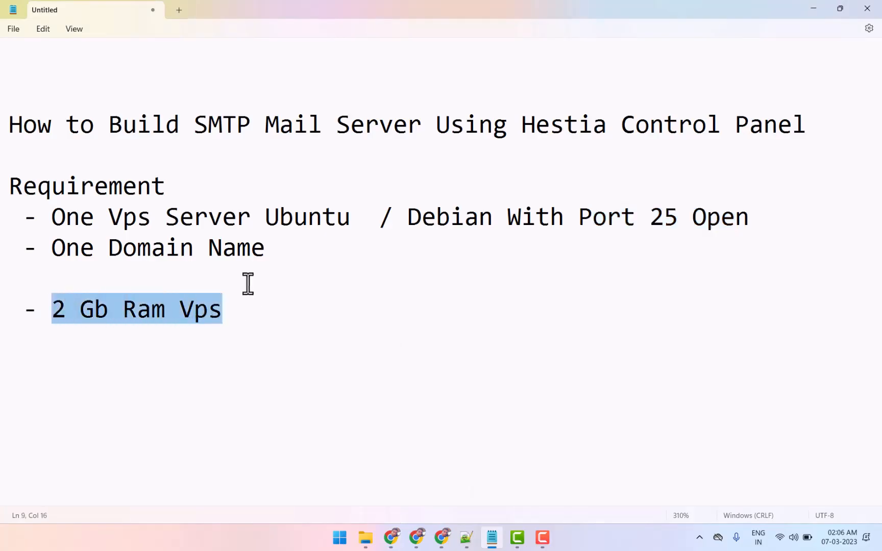
click(392, 538)
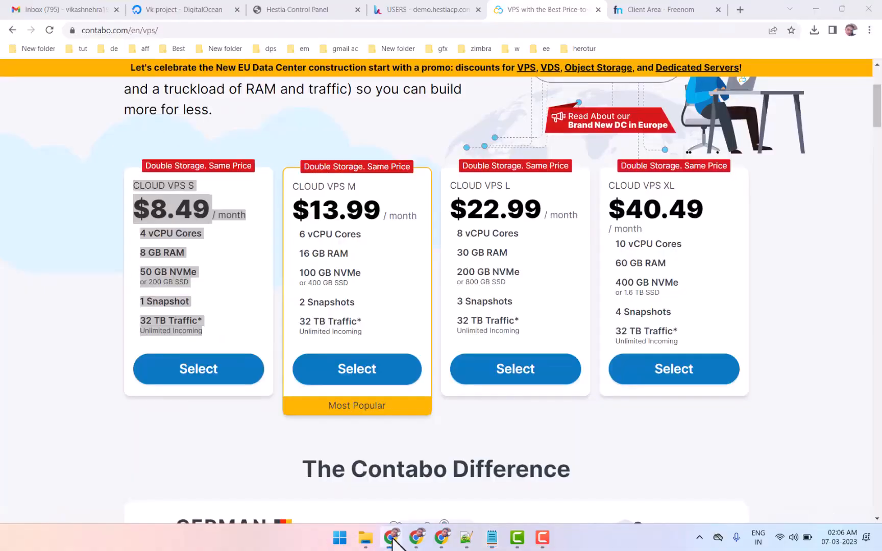
click(448, 440)
Glance at Freenom's nordiqg.ml DNS page, DigitalOcean and YouTube, then open the Hestia installation page
click(635, 2)
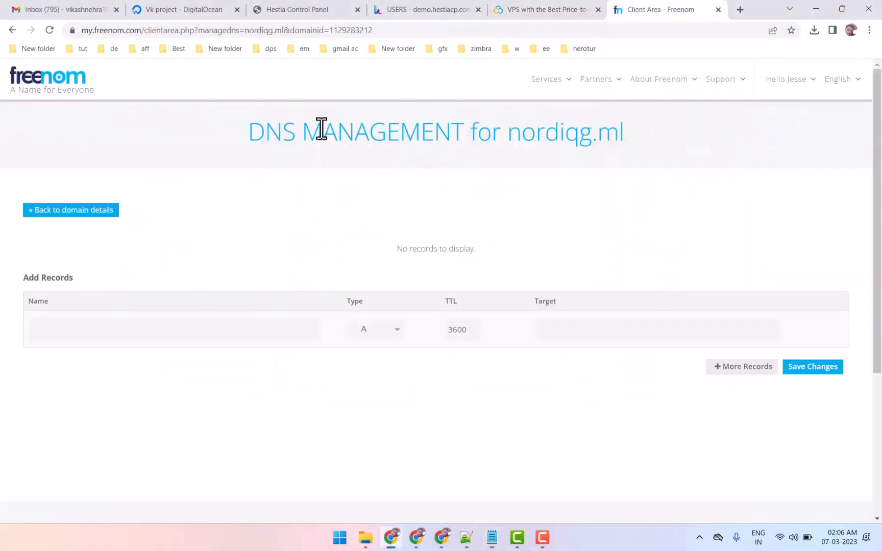
double_click(517, 132)
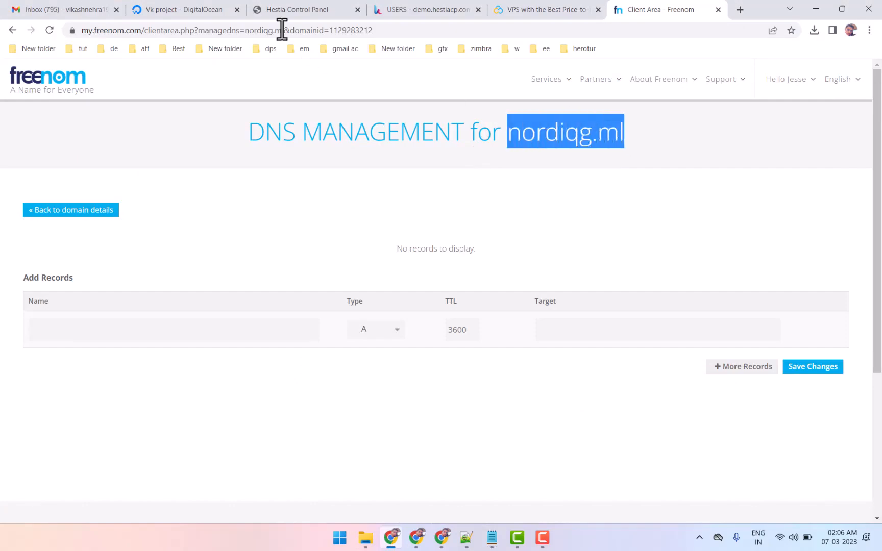
click(226, 9)
click(421, 547)
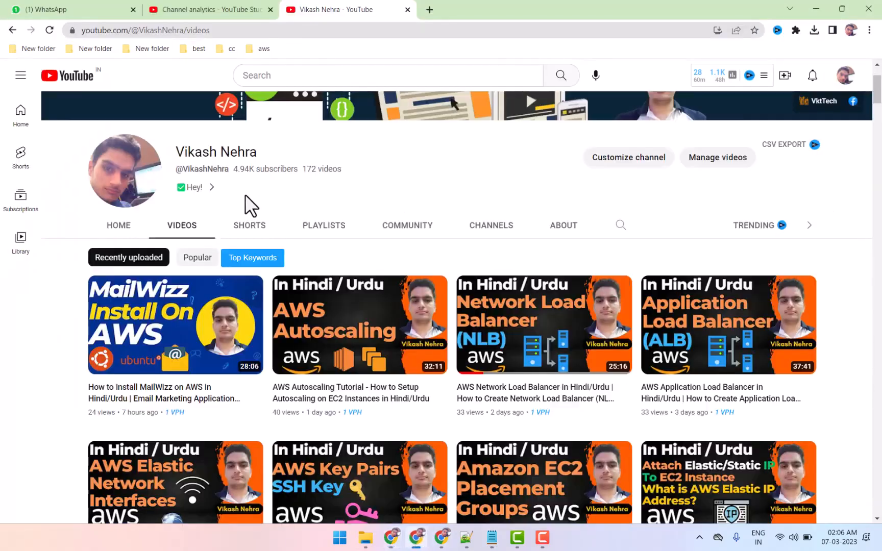
scroll(245, 194, down, 1)
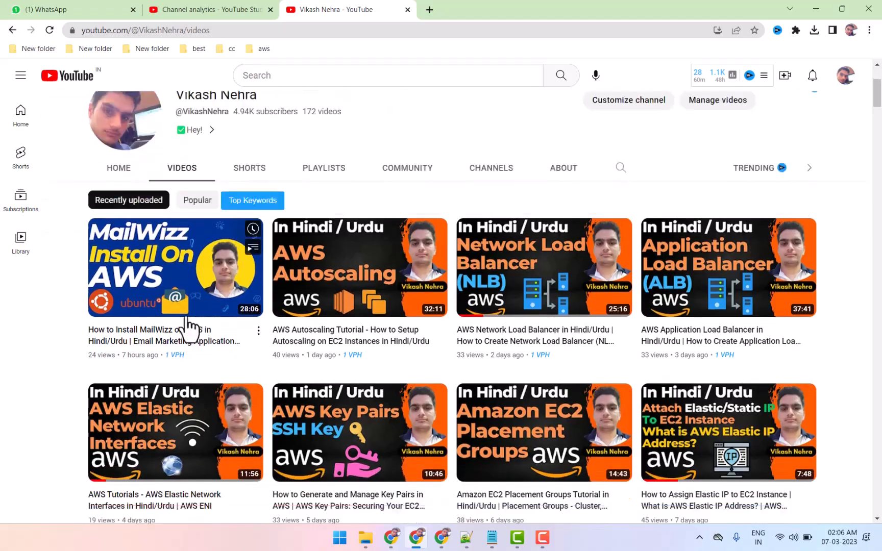
click(396, 539)
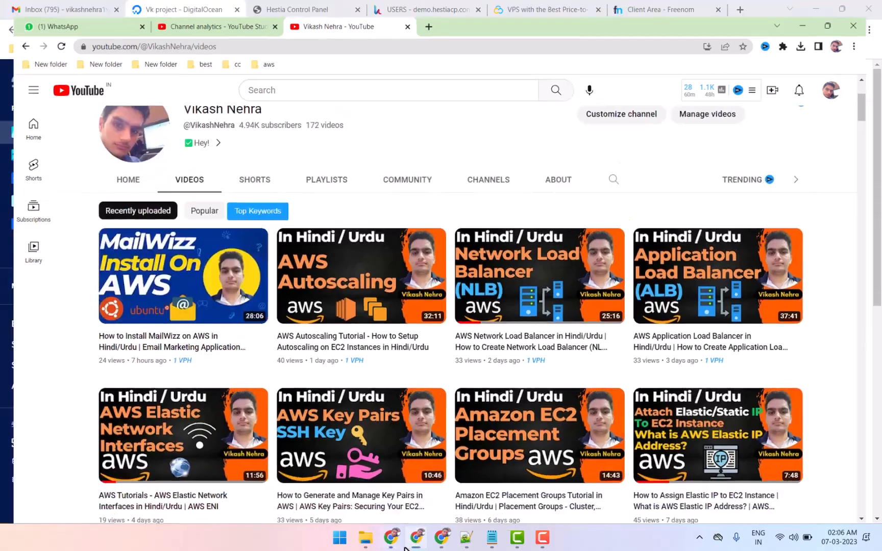
click(294, 10)
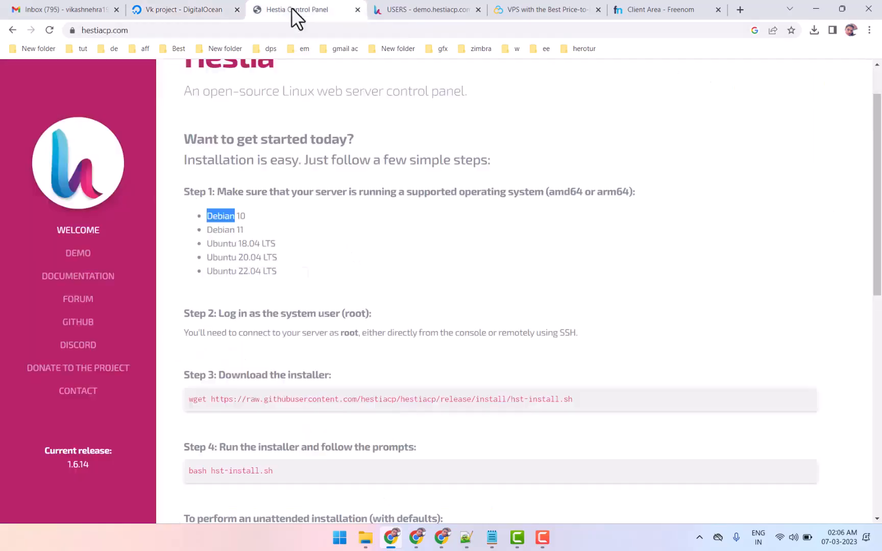
Compare the demo panel's user list with the unattended install commands, then switch to DigitalOcean's Vk project
click(418, 9)
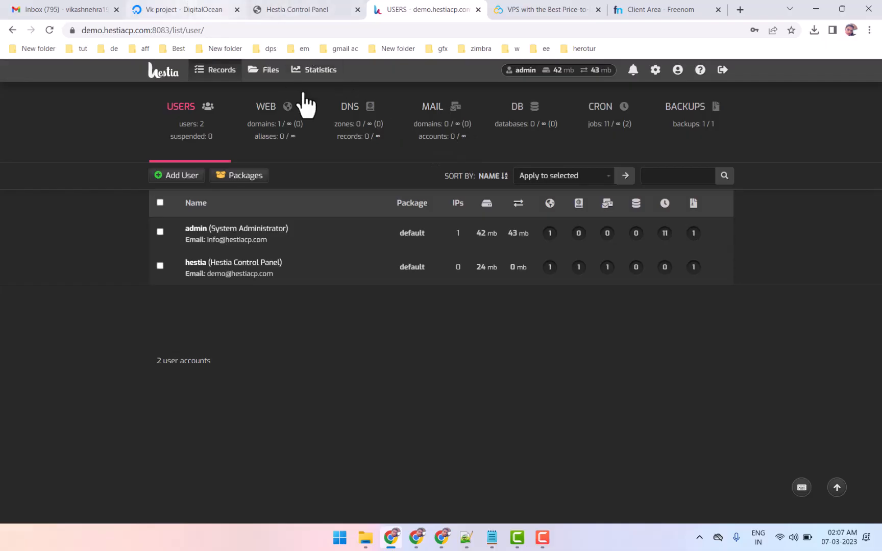
click(308, 9)
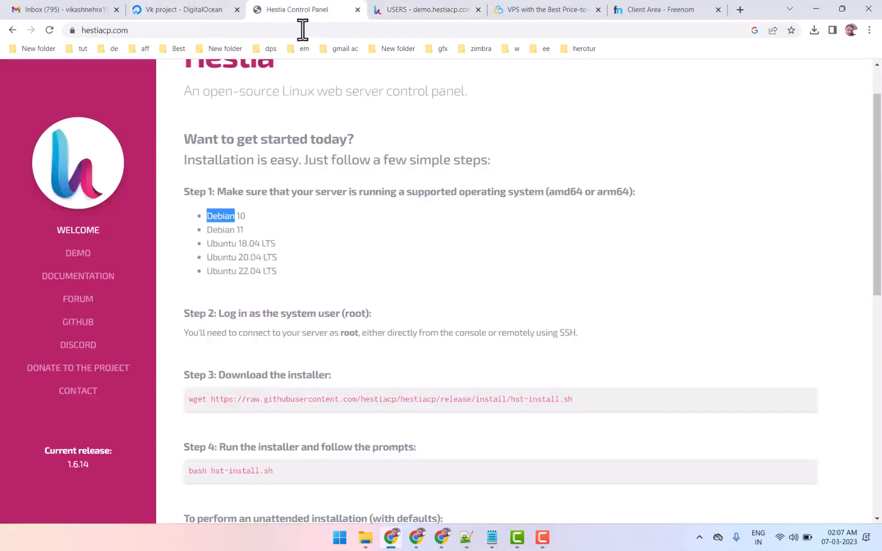
click(196, 6)
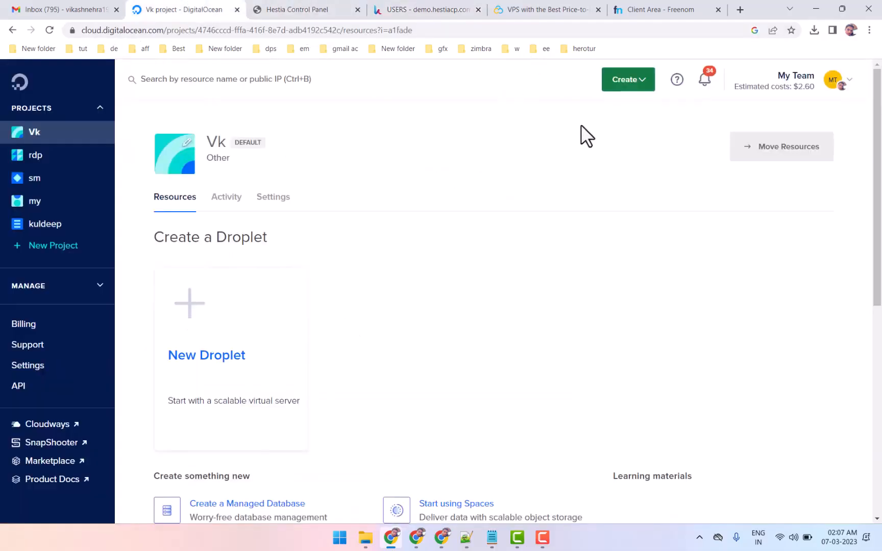
click(342, 7)
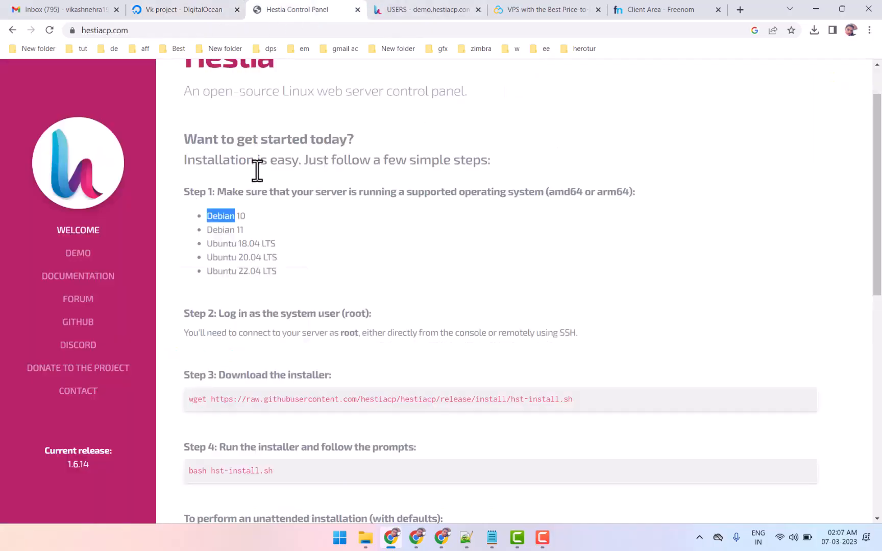
scroll(380, 412, down, 2)
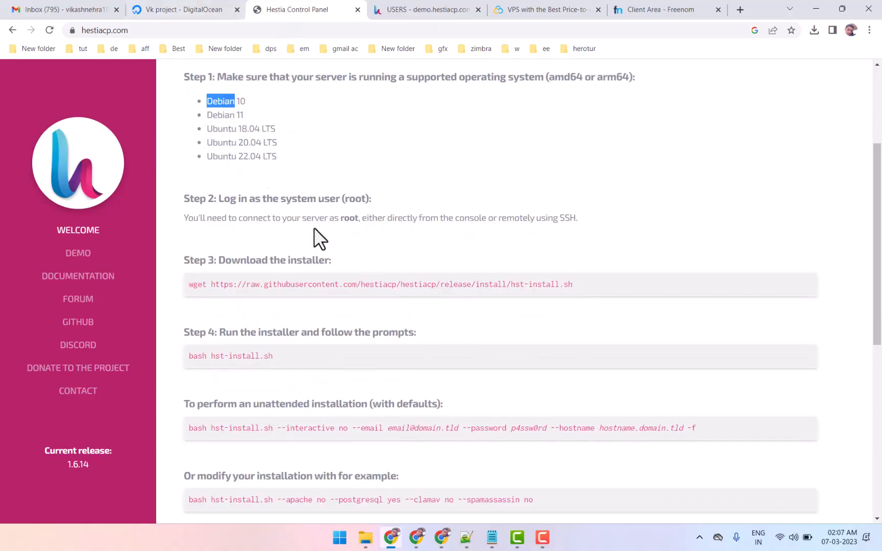
click(409, 11)
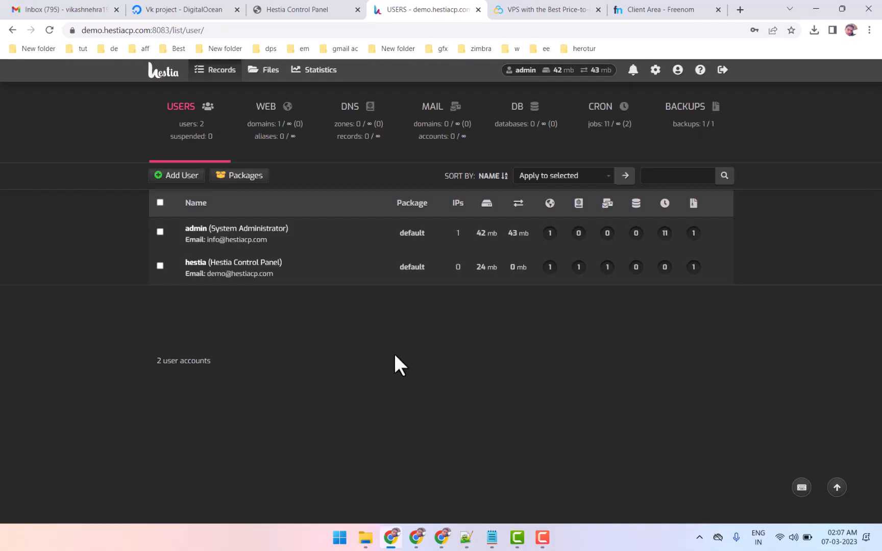
click(169, 9)
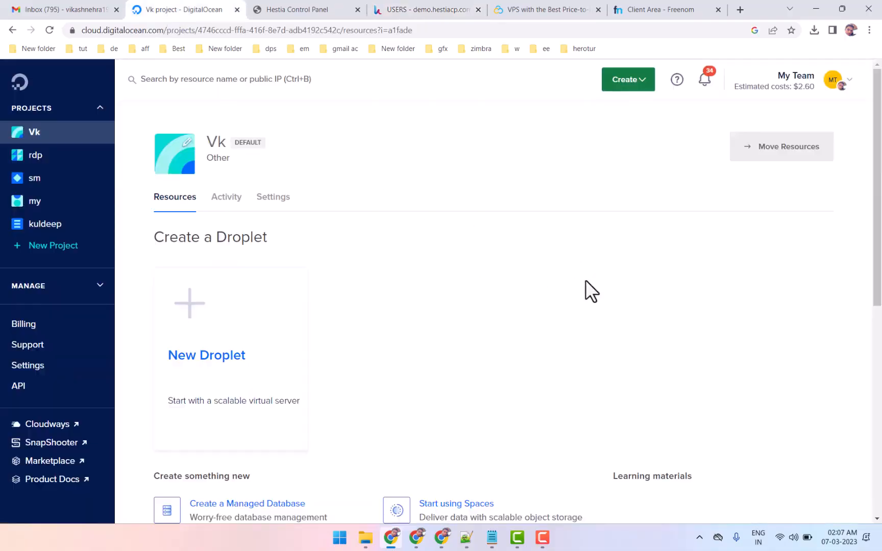
Start a new droplet and confirm Hestia supports Ubuntu 18.04 and 20.04 LTS
click(628, 82)
click(658, 122)
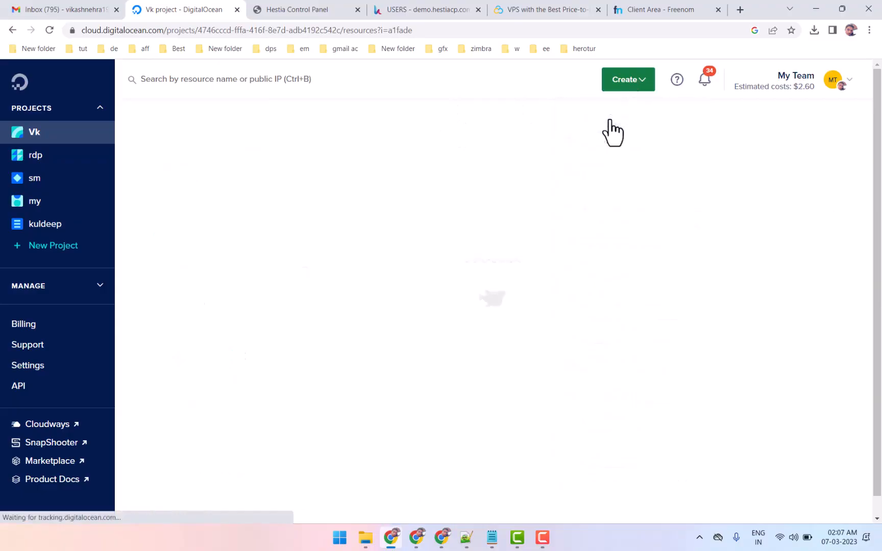
click(287, 9)
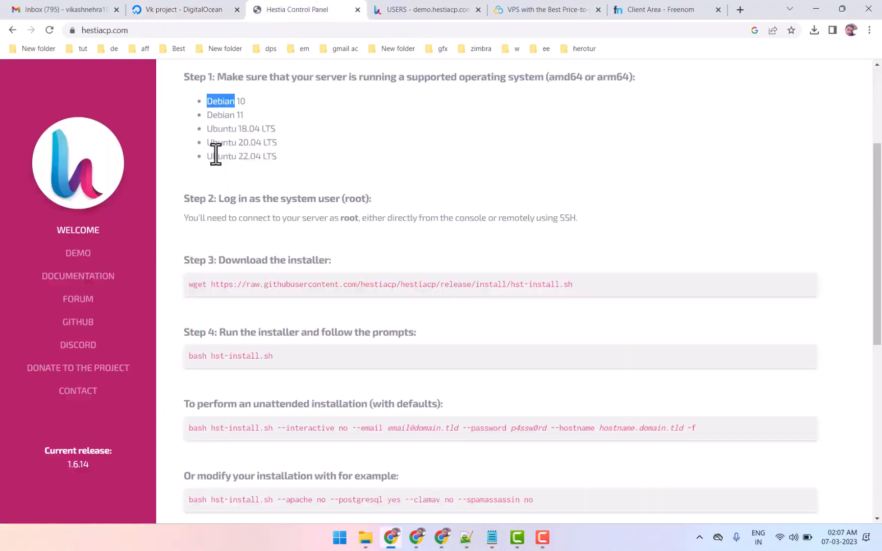
drag(205, 130, 260, 132)
drag(200, 141, 263, 157)
click(220, 9)
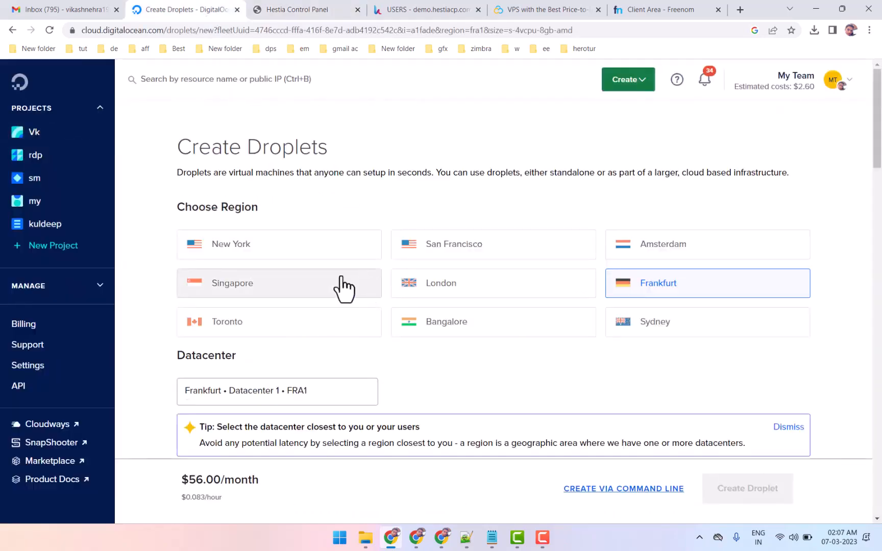
Place the droplet in New York running Ubuntu 22.04 (LTS) x64
click(264, 248)
scroll(262, 231, down, 2)
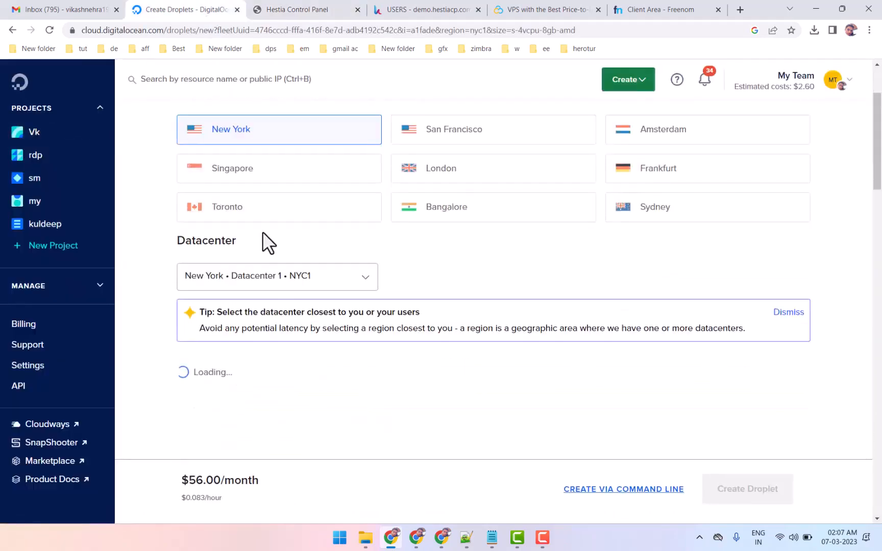
scroll(262, 234, down, 3)
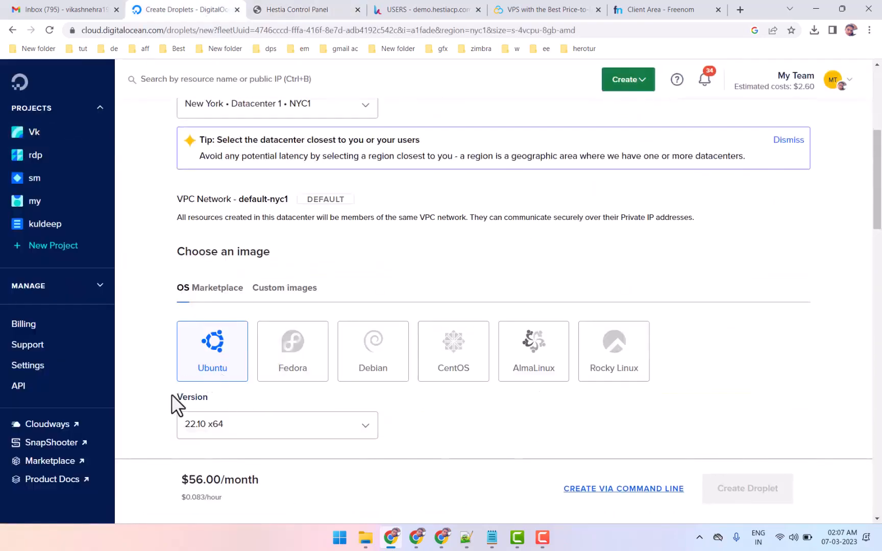
scroll(225, 367, down, 1)
click(235, 366)
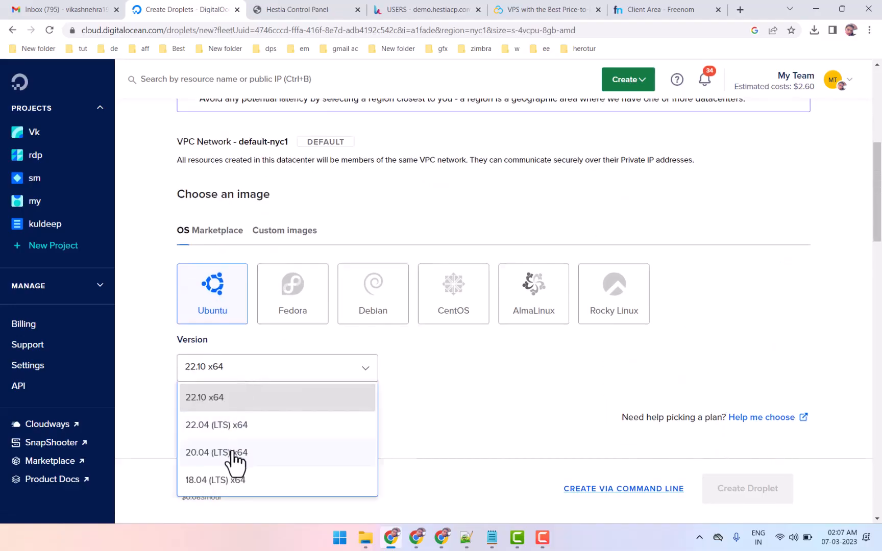
click(219, 426)
key(ctrl+Tab)
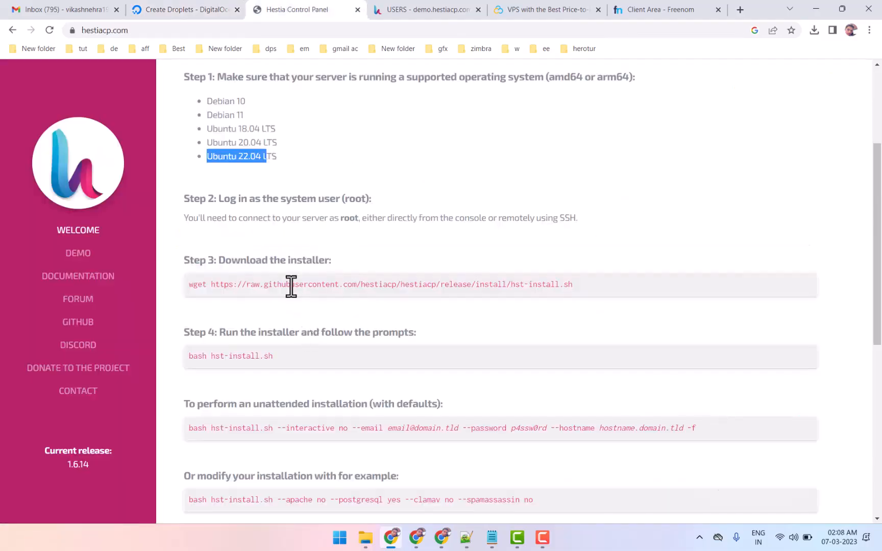
click(198, 8)
Choose the Basic Regular SSD $24/mo plan with 4 GB RAM
scroll(283, 273, down, 2)
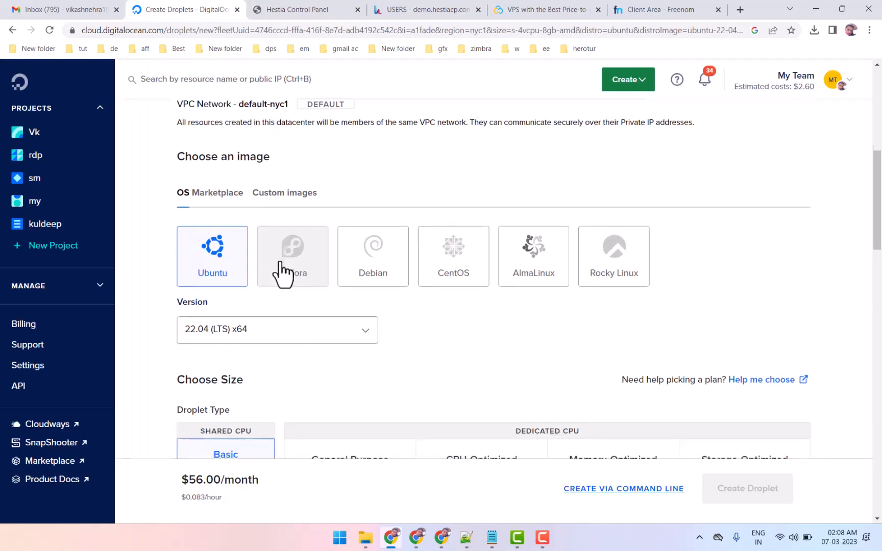
scroll(305, 321, down, 3)
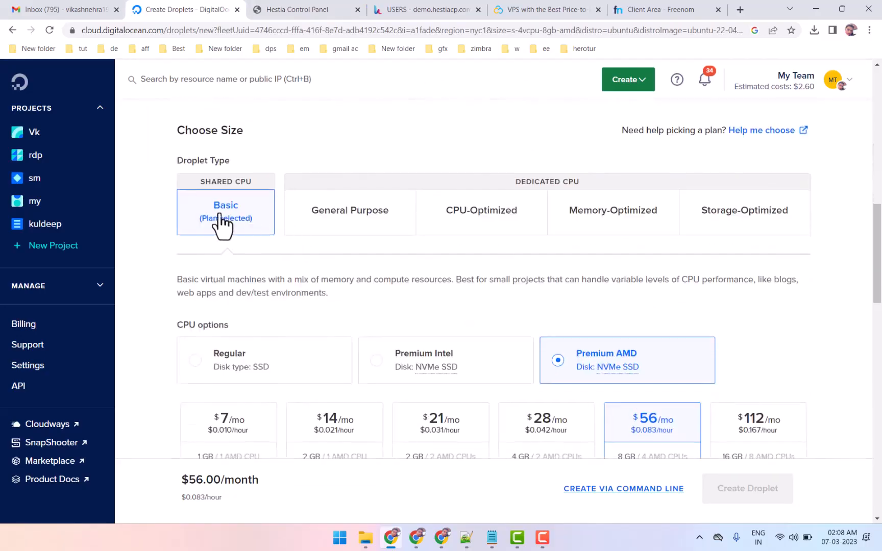
scroll(260, 297, down, 2)
click(223, 251)
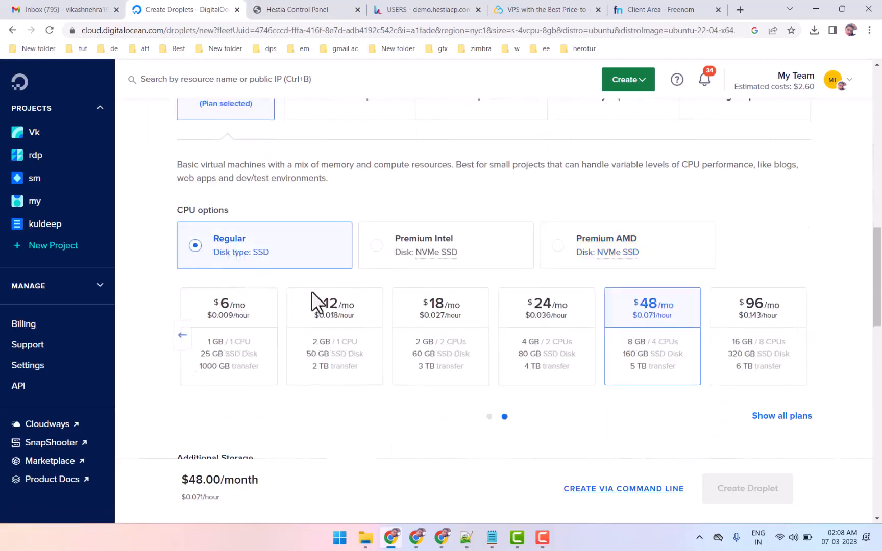
click(435, 360)
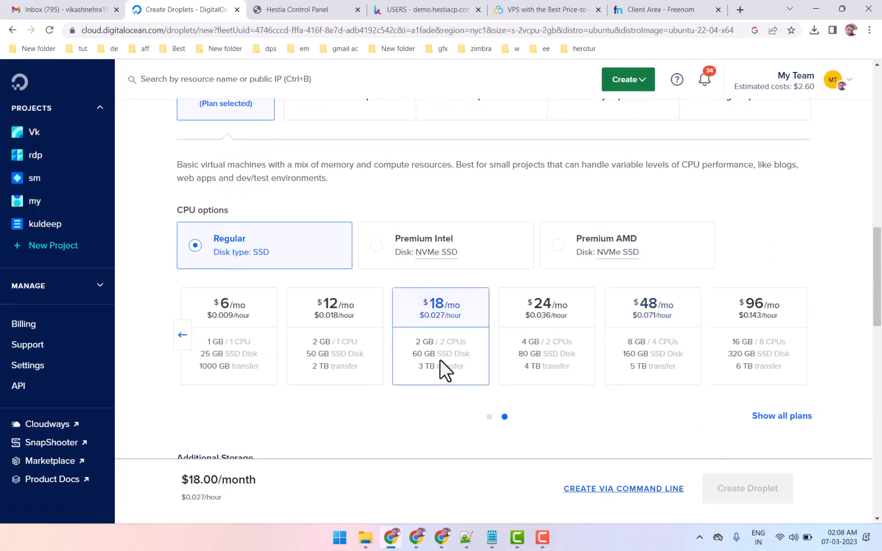
click(527, 345)
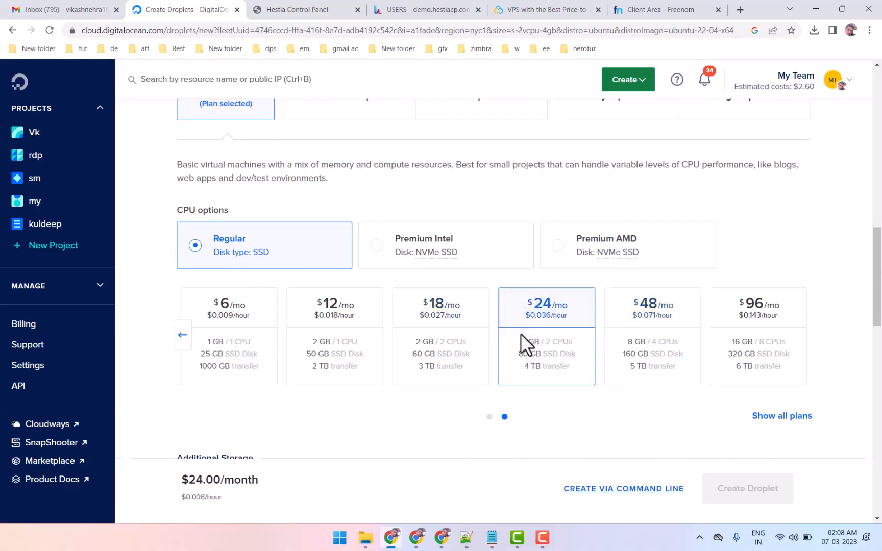
Select Password authentication for root login, then bring up Contabo's VPS prices
scroll(442, 380, down, 1)
scroll(442, 380, down, 5)
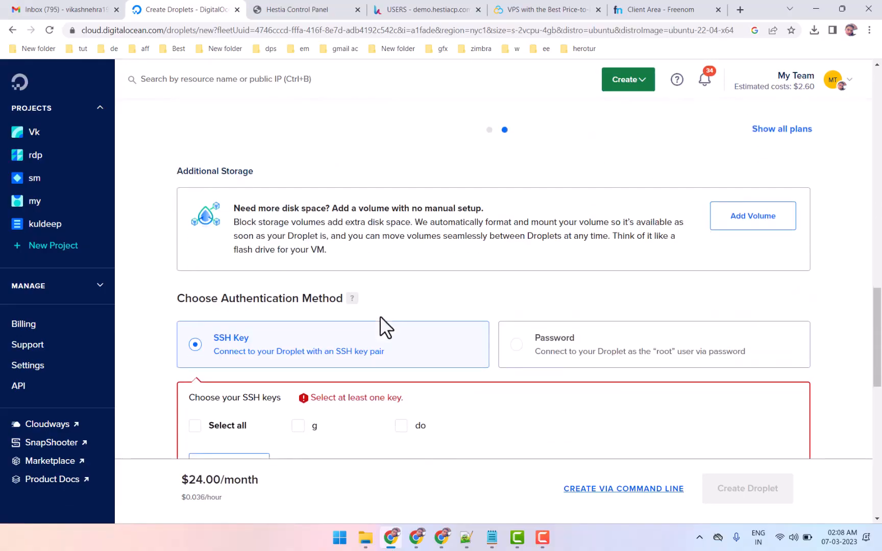
click(514, 349)
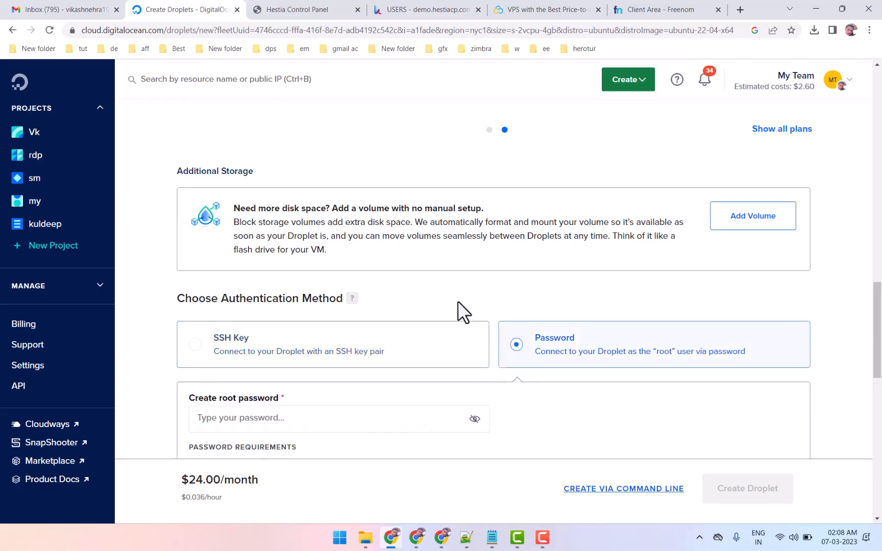
scroll(457, 300, up, 2)
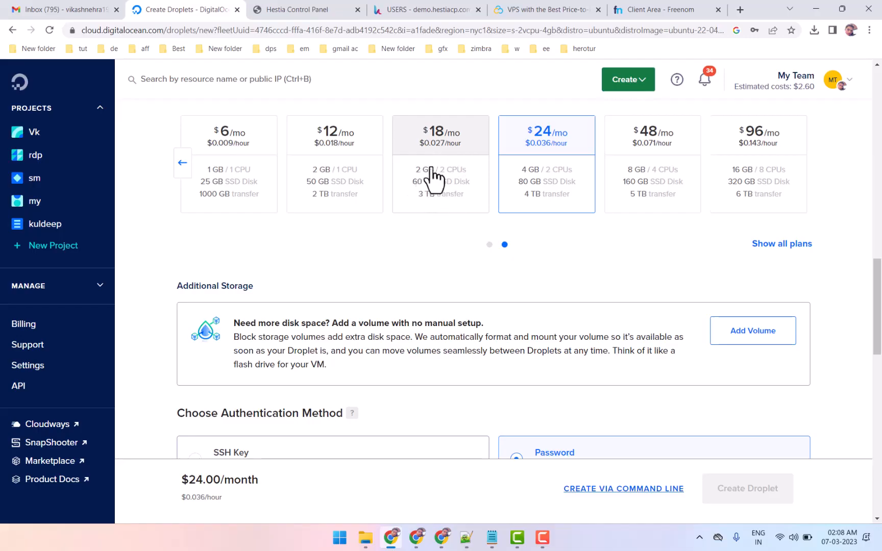
scroll(387, 294, down, 2)
scroll(387, 293, up, 2)
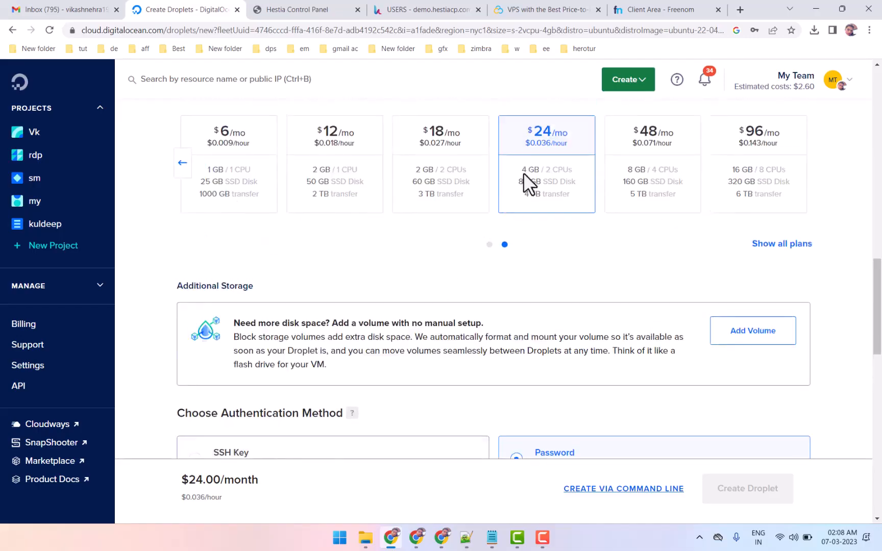
scroll(334, 335, down, 2)
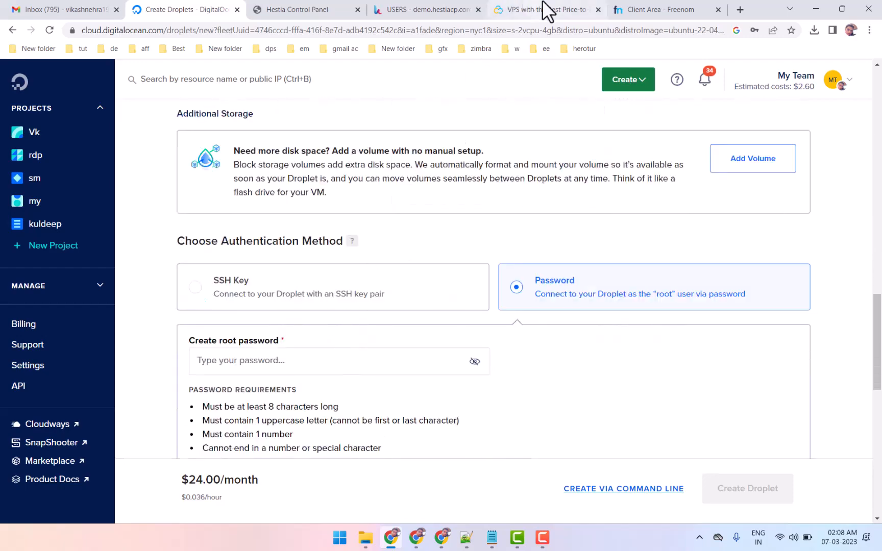
click(535, 10)
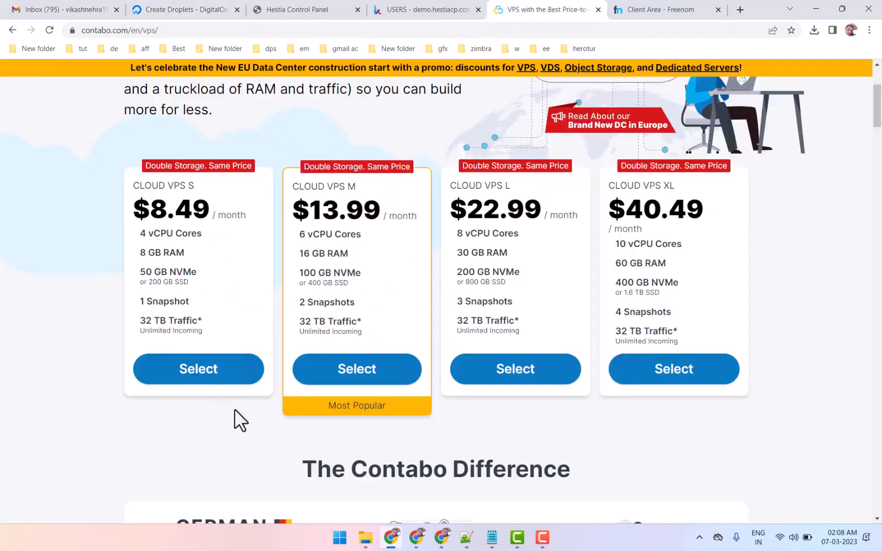
Highlight Contabo's Cloud VPS S $8.49 price and 8 GB RAM, then return to the droplet form
drag(141, 217, 197, 274)
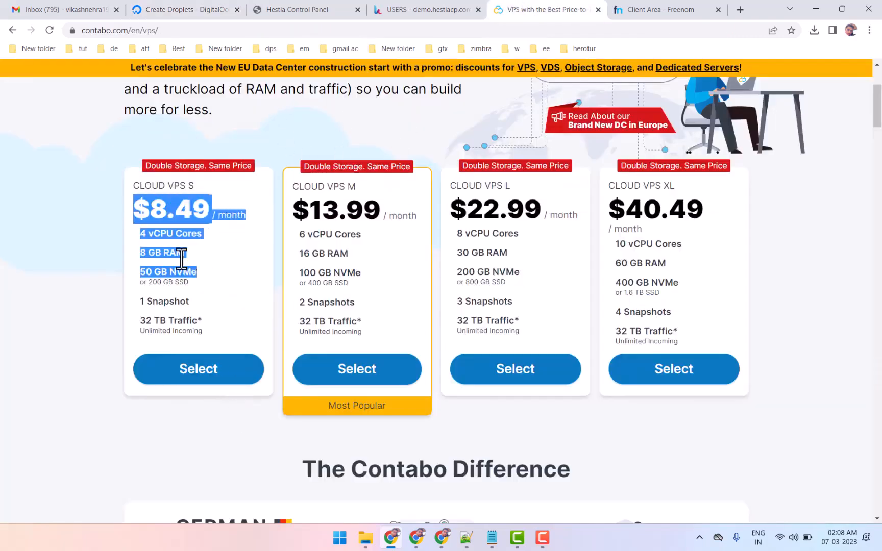
click(141, 255)
drag(142, 255, 191, 256)
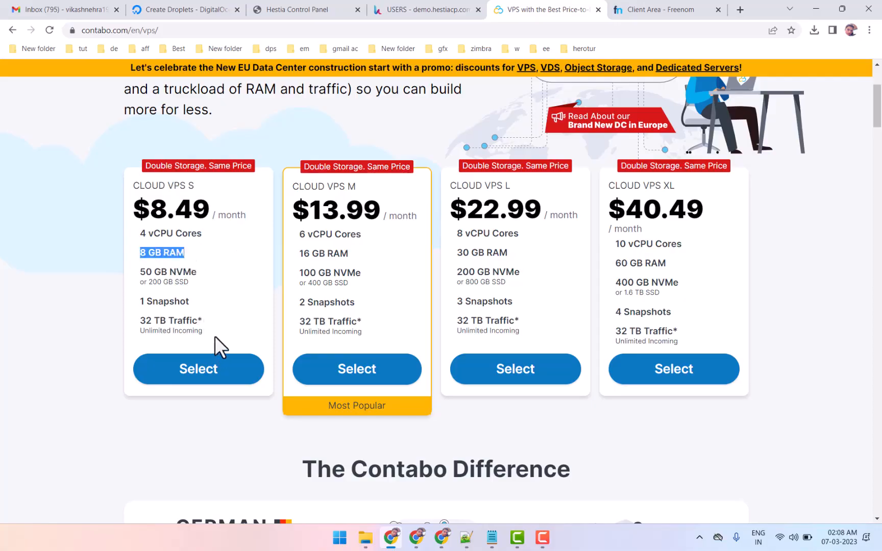
click(184, 6)
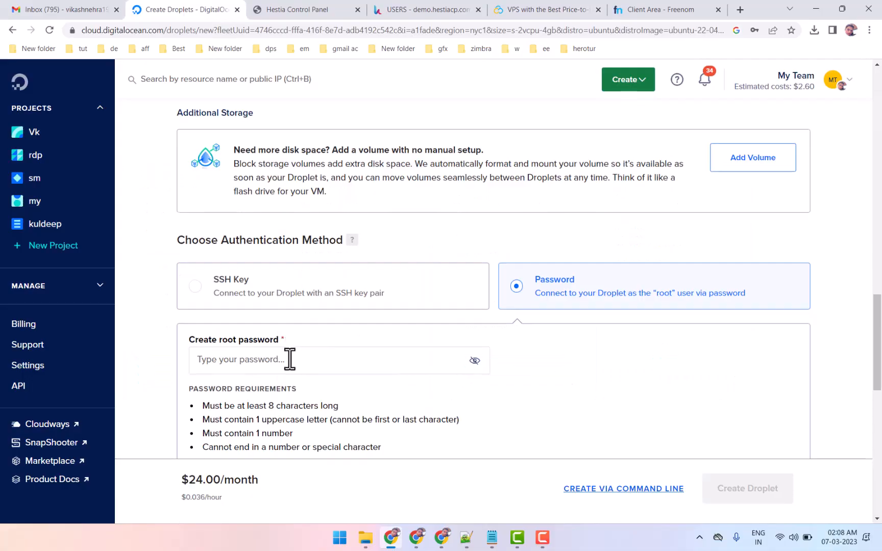
Write a new root password in Notepad and paste it into the droplet's root password field
scroll(289, 359, down, 1)
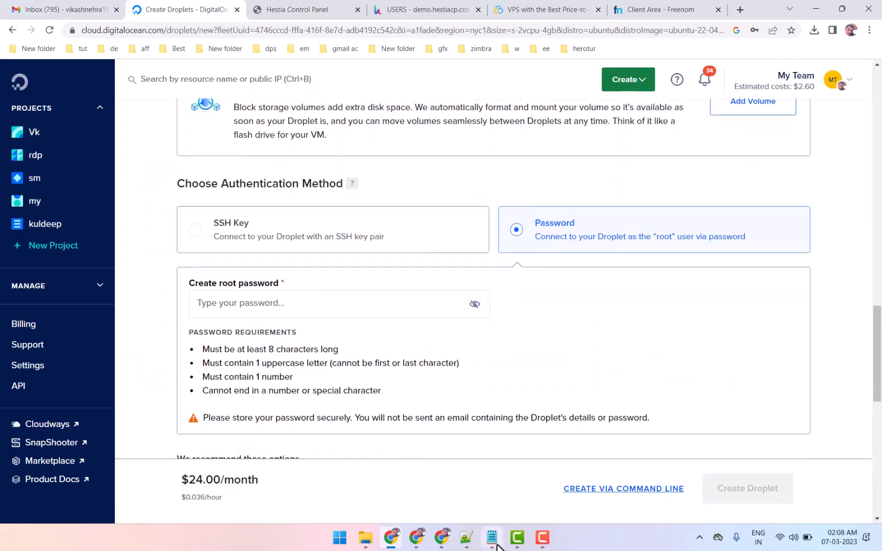
click(296, 305)
scroll(445, 325, down, 1)
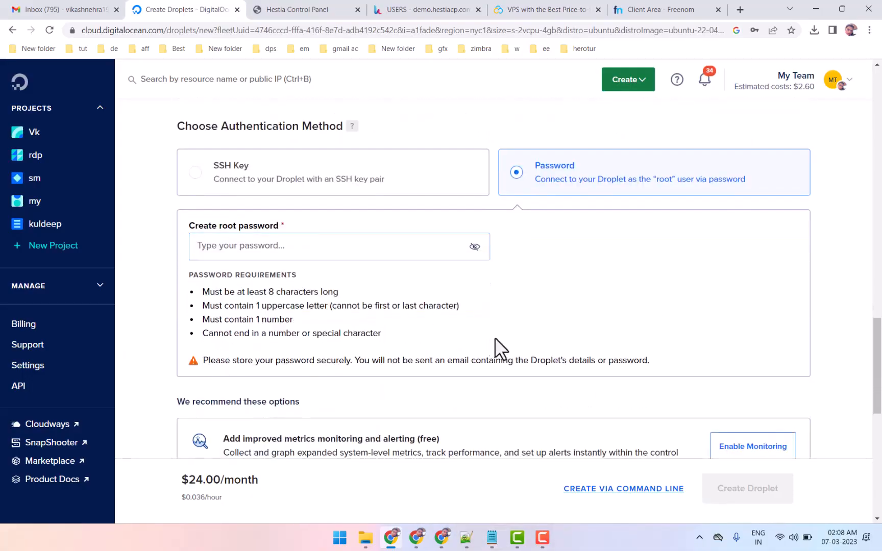
click(492, 537)
click(295, 348)
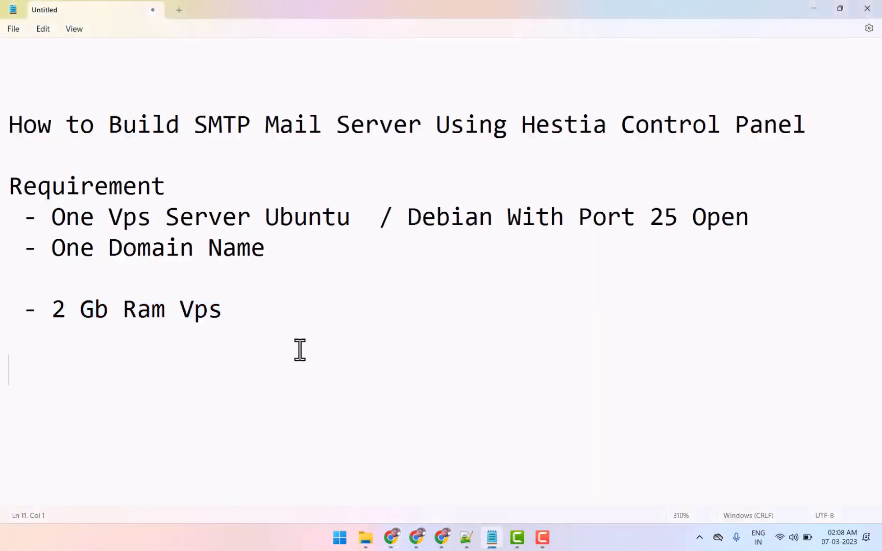
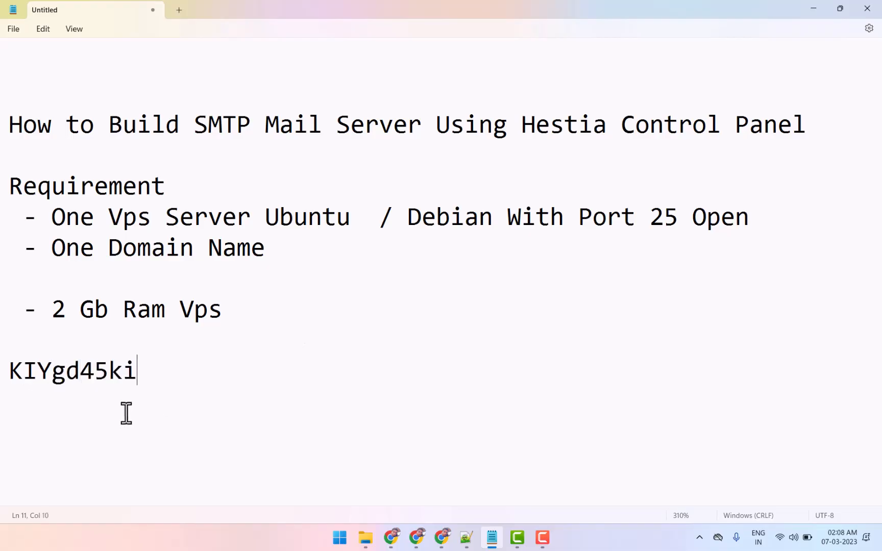
double_click(108, 368)
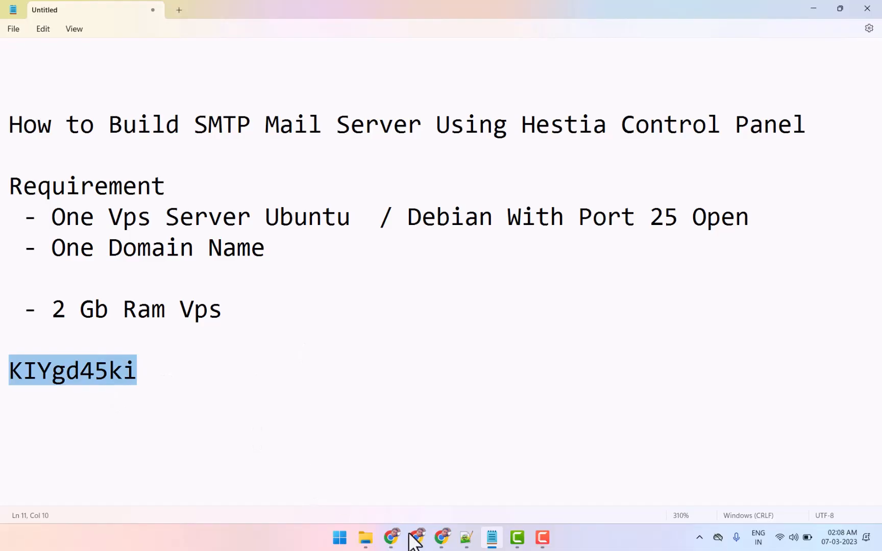
click(390, 538)
click(275, 246)
key(ctrl+v)
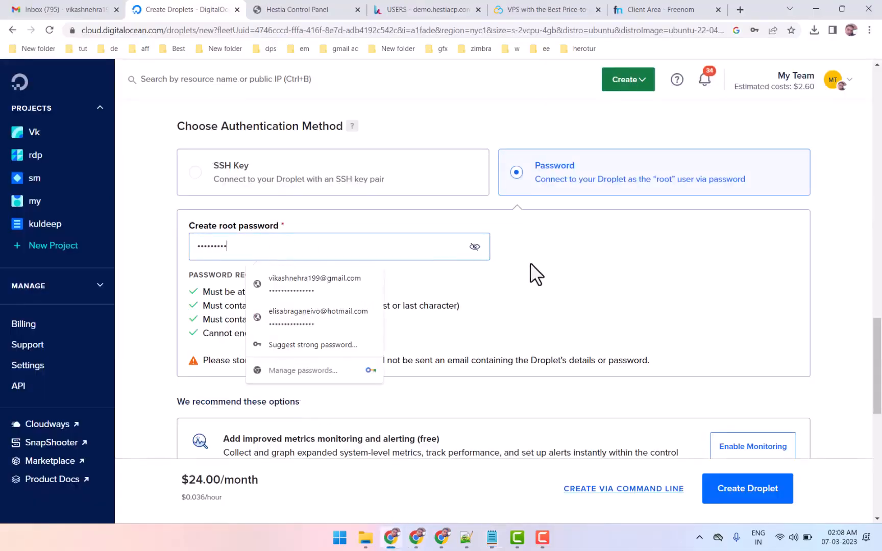
click(581, 268)
Label the password line in Notepad with 'pass =' and return to the droplet form
click(492, 537)
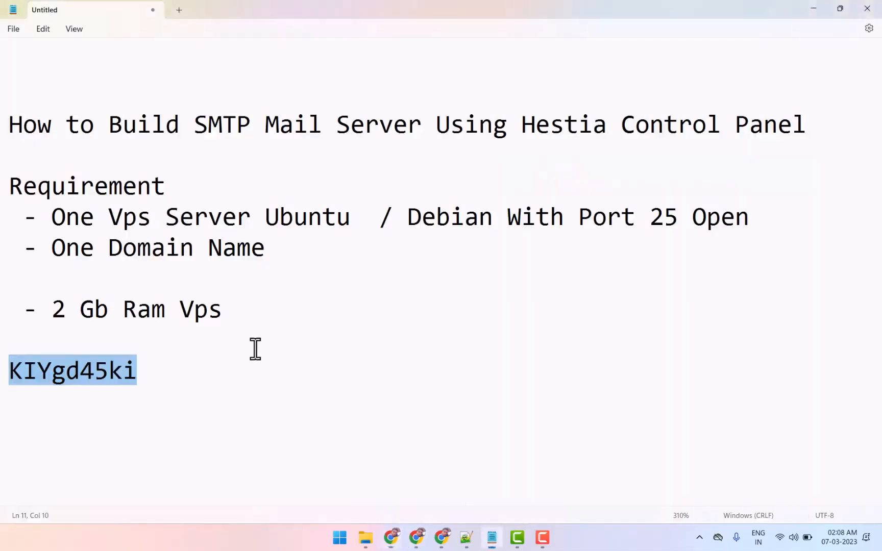
drag(147, 370, 0, 371)
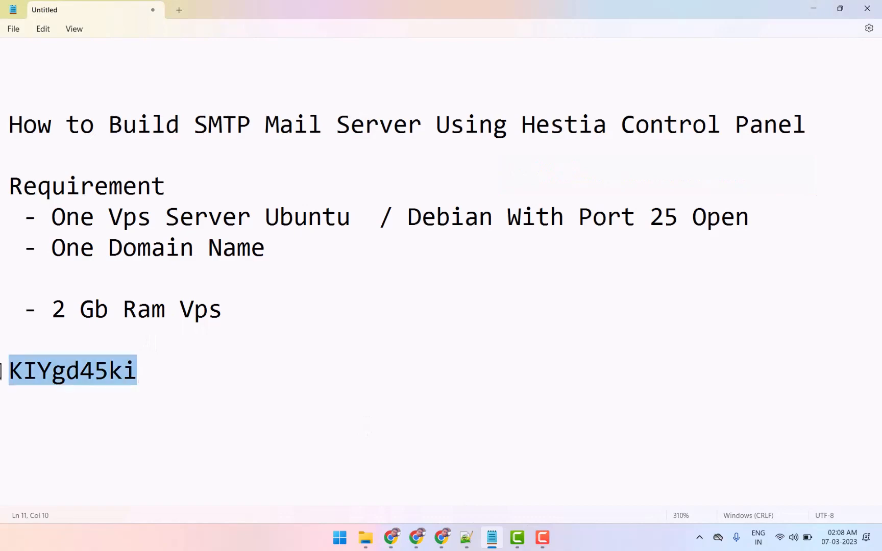
click(6, 370)
text(pas)
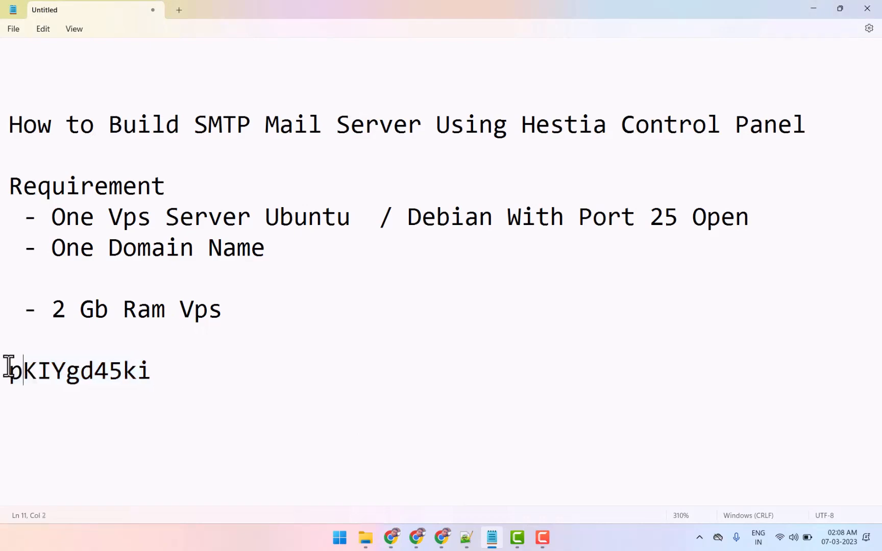
text(s =)
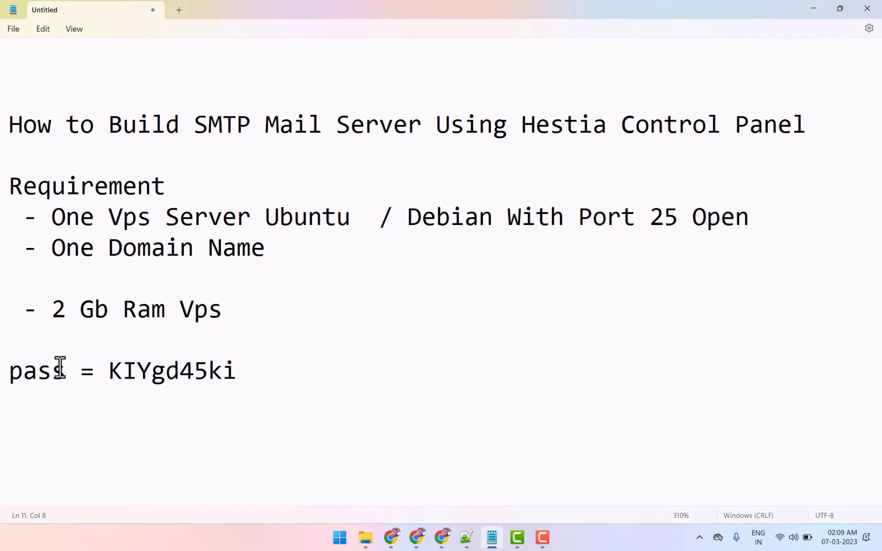
click(391, 538)
scroll(431, 383, down, 4)
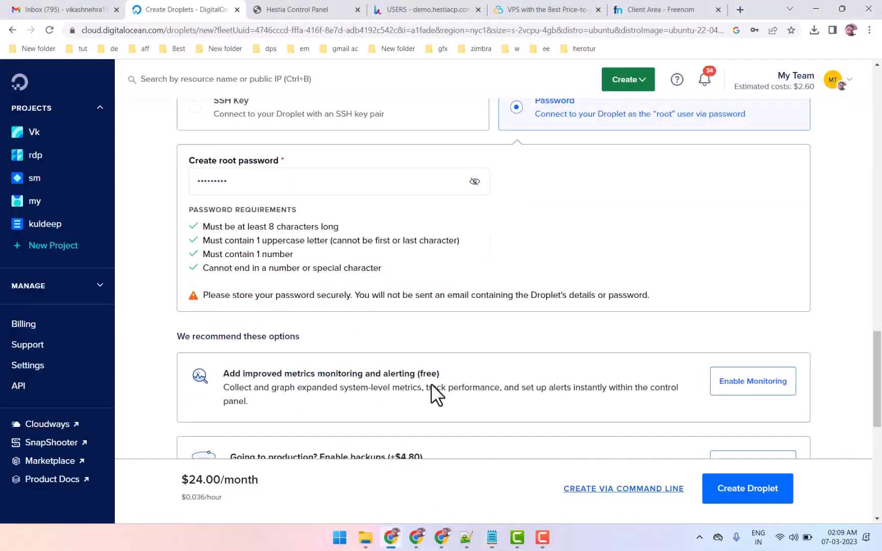
Set the droplet hostname to nordiqg.ml, copied from Freenom, and create the droplet
scroll(430, 383, down, 5)
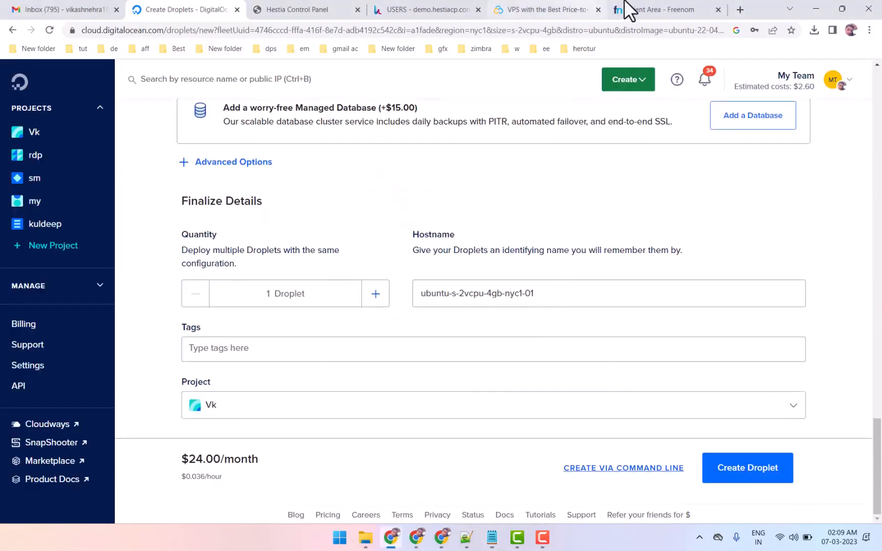
click(626, 10)
right_click(544, 126)
click(561, 141)
click(227, 12)
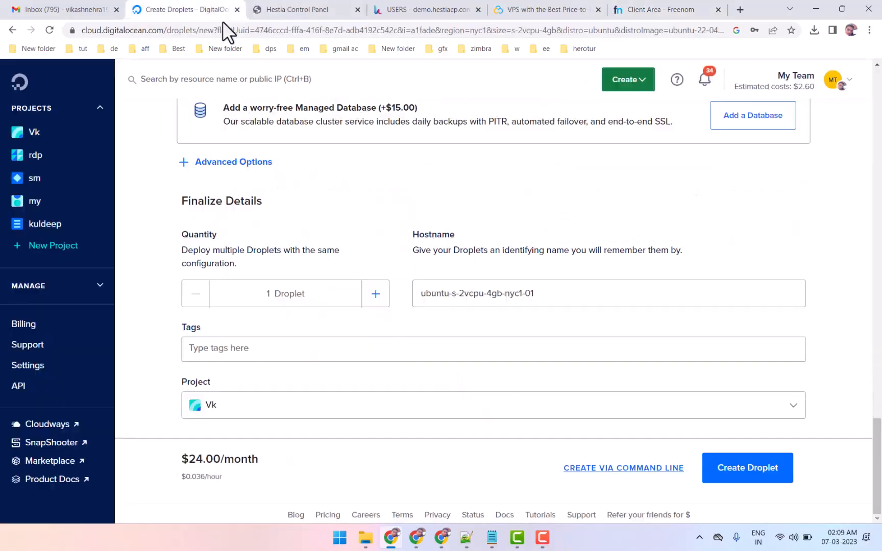
drag(533, 294, 282, 301)
text(nordiqg.ml)
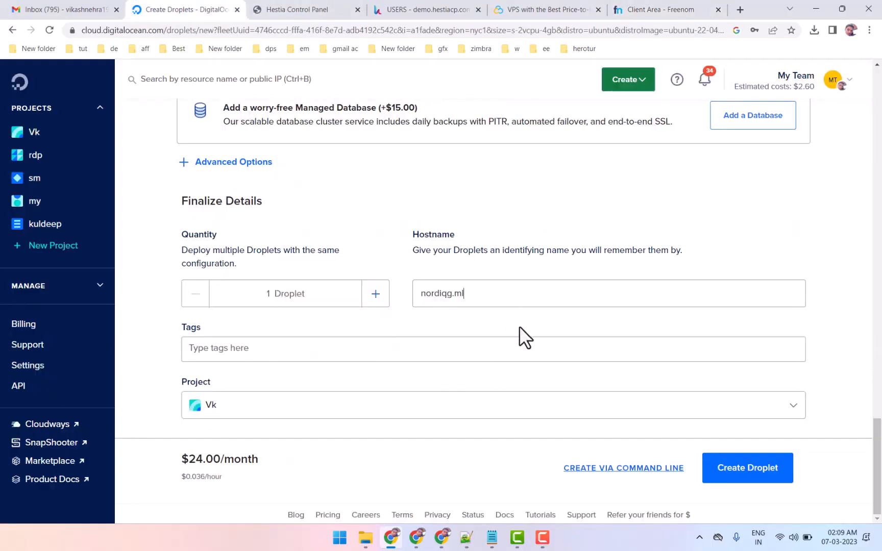
click(738, 466)
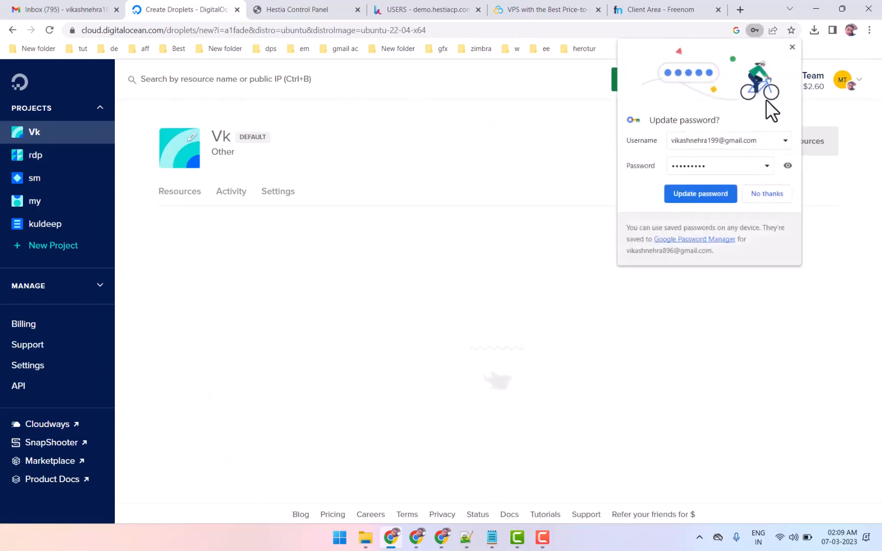
Copy the new droplet's IP 159.89.81.210 and open Freenom's DNS management for nordiqg.ml
click(791, 47)
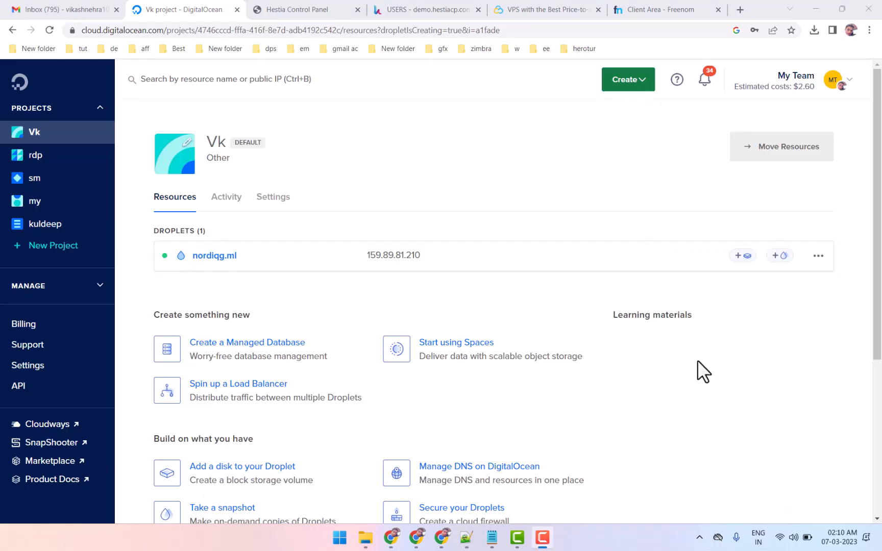
mouse_move(436, 259)
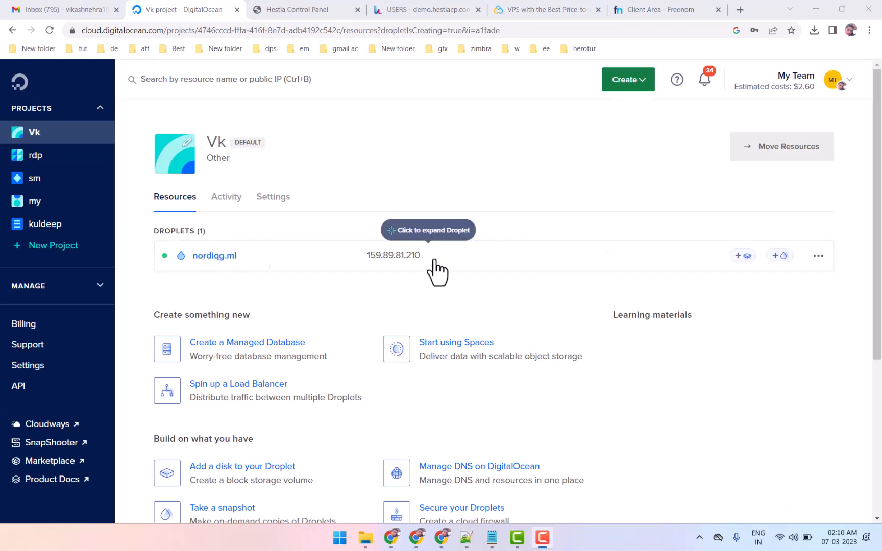
click(432, 258)
click(636, 9)
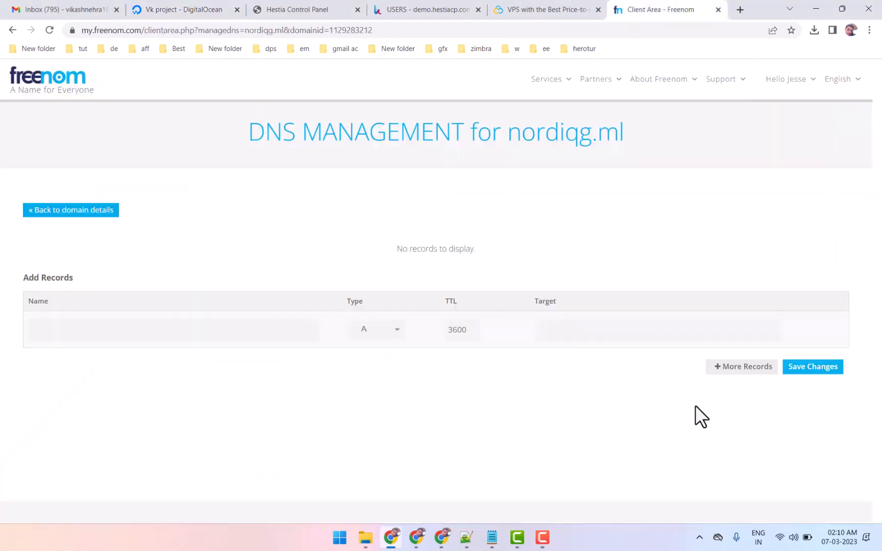
Add three more A record rows and paste 159.89.81.210 as every record's target
click(735, 366)
scroll(653, 383, down, 1)
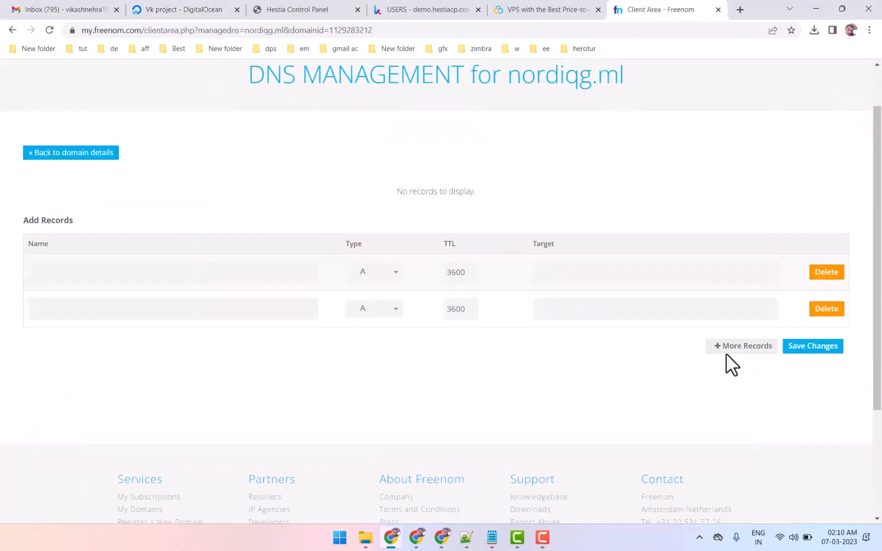
click(727, 348)
click(727, 384)
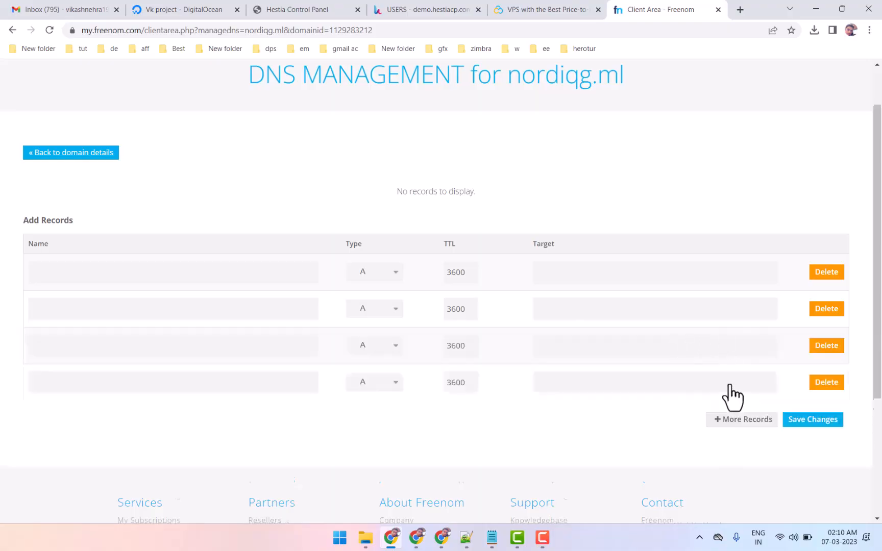
click(564, 278)
text(159.89.81.210)
click(553, 305)
text(159.89.81.210)
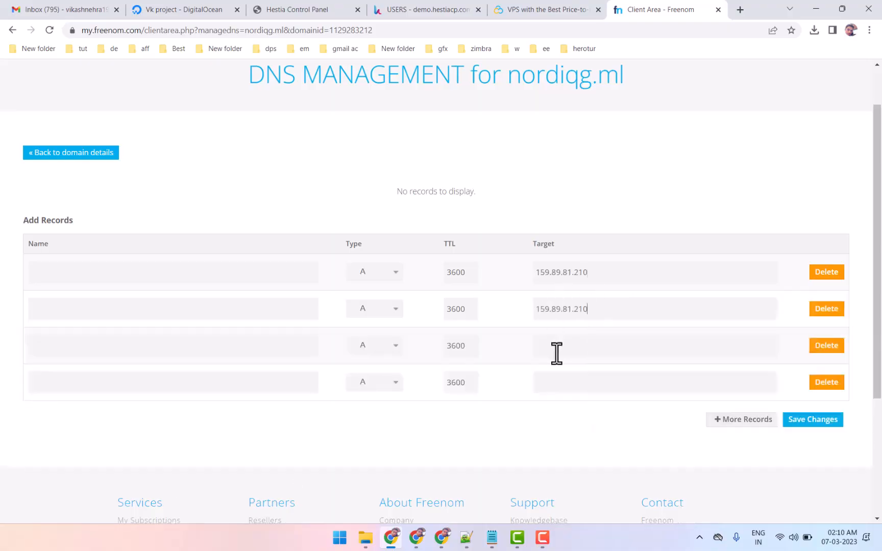
click(556, 353)
text(159.89.81.210)
click(559, 383)
text(159.89.81.210)
Change the record TTL from 3600 to 600 and cross-check the droplet details in DigitalOcean
double_click(470, 276)
text(6006)
double_click(461, 382)
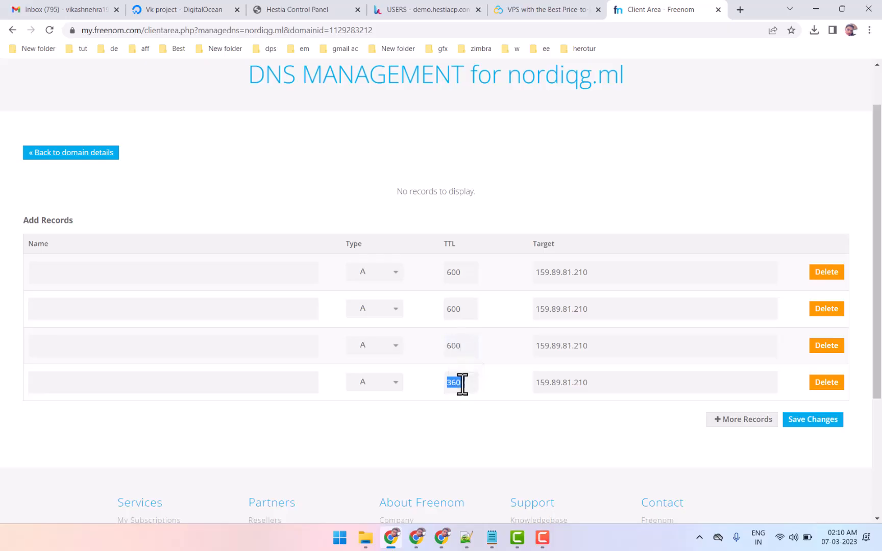
text(600)
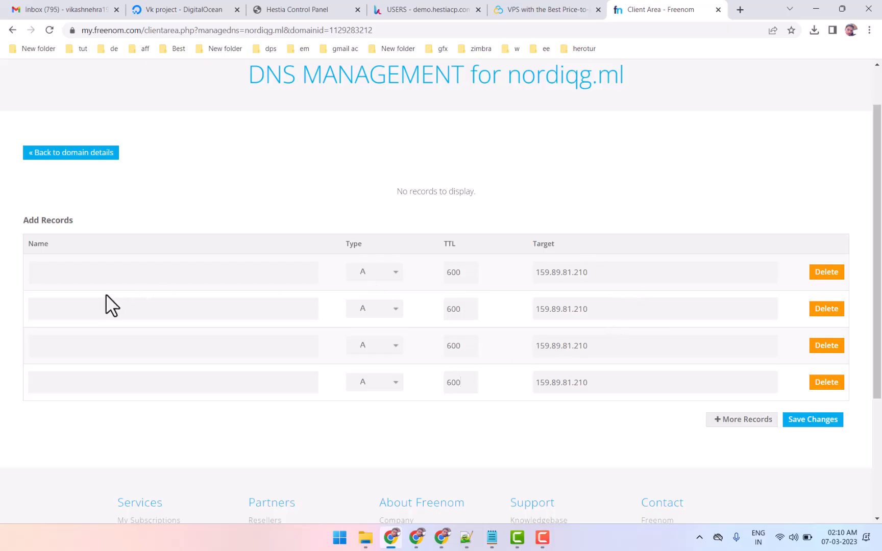
click(243, 10)
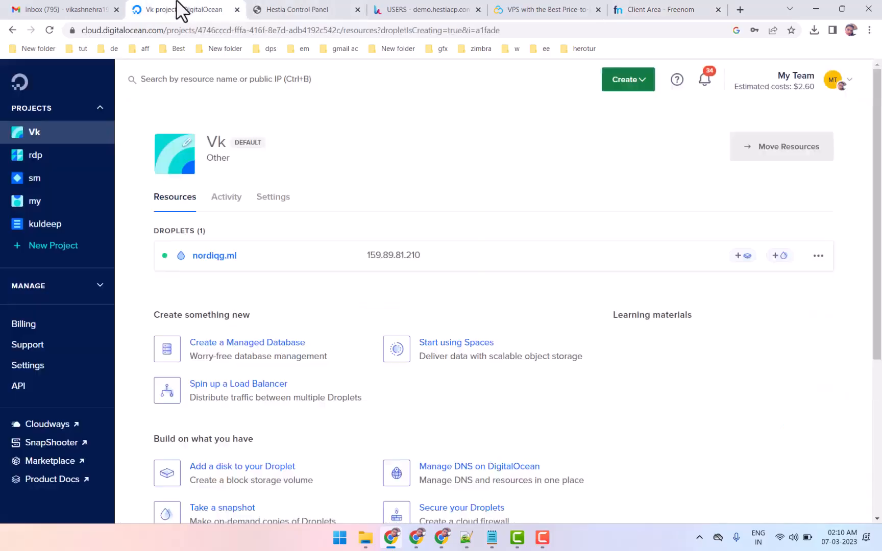
click(650, 9)
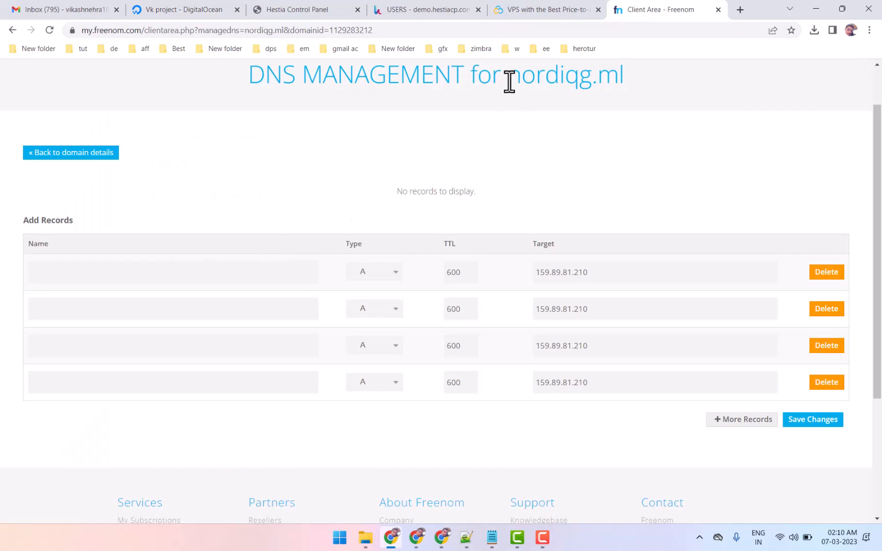
drag(507, 79, 626, 79)
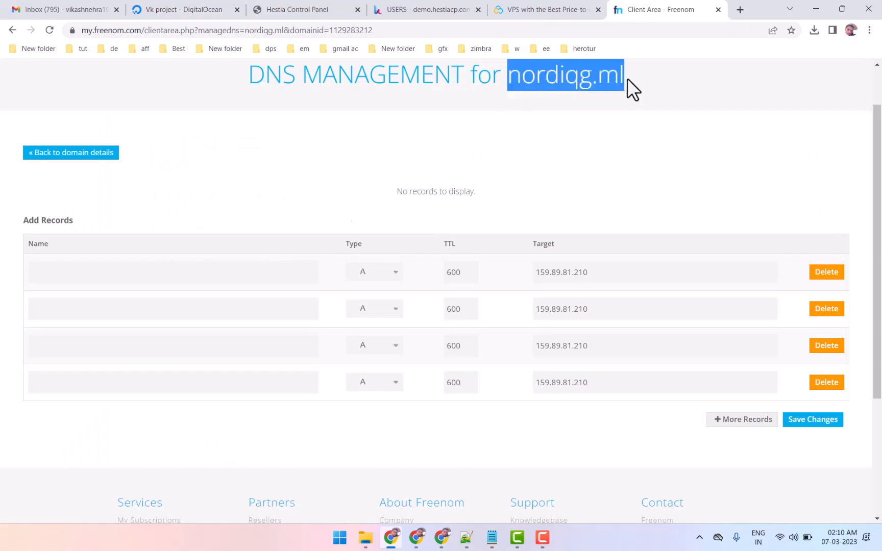
click(103, 312)
click(94, 339)
click(63, 346)
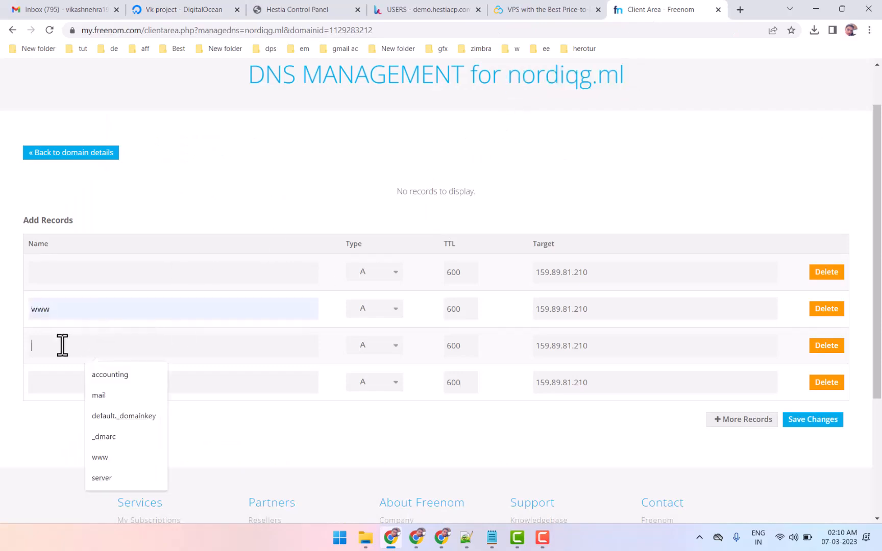
text(mail)
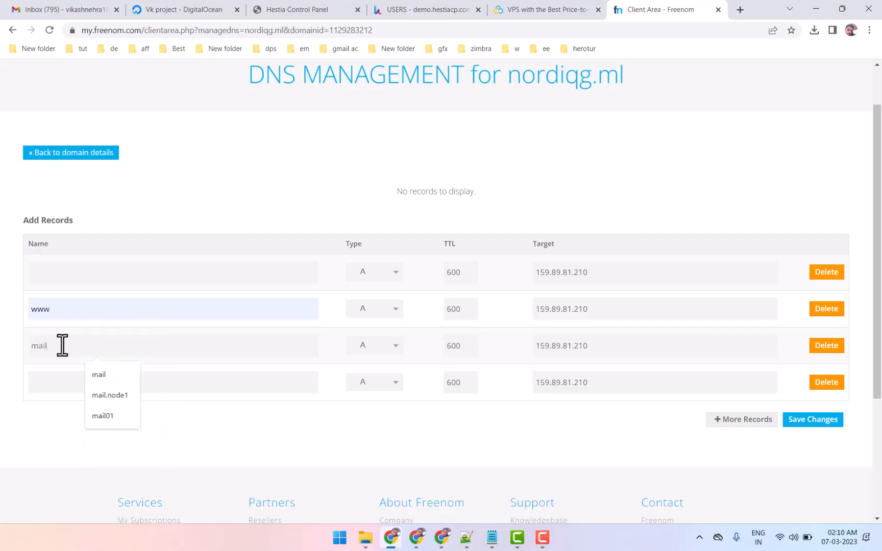
drag(62, 345, 6, 368)
click(48, 380)
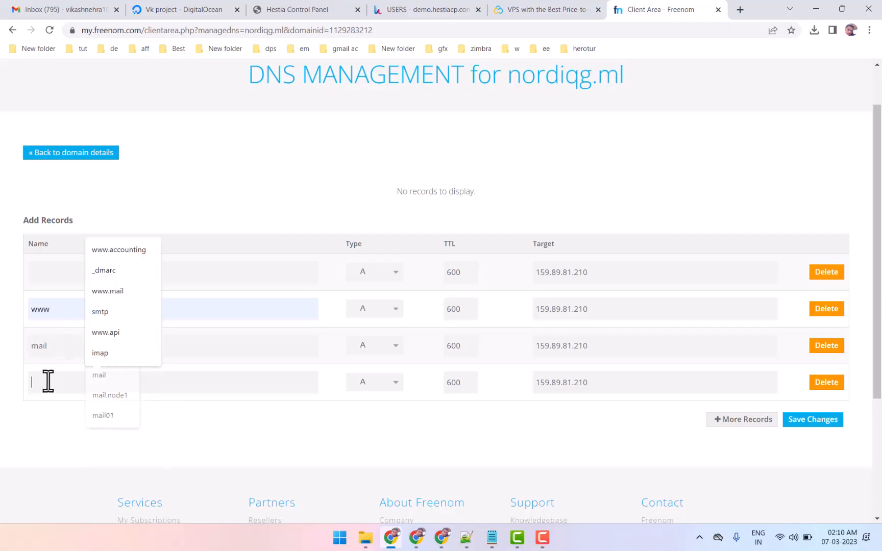
click(118, 289)
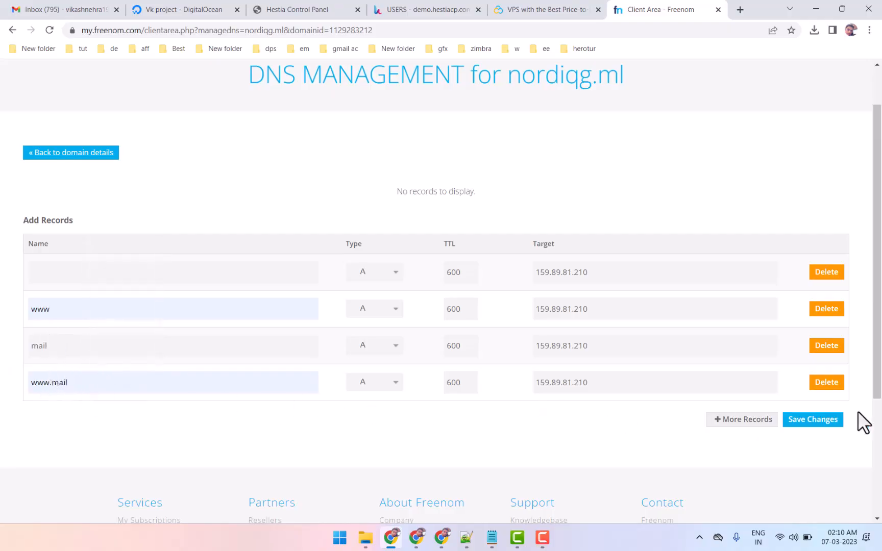
Save the four A records and go back to the DigitalOcean Vk project
click(823, 422)
scroll(577, 305, down, 1)
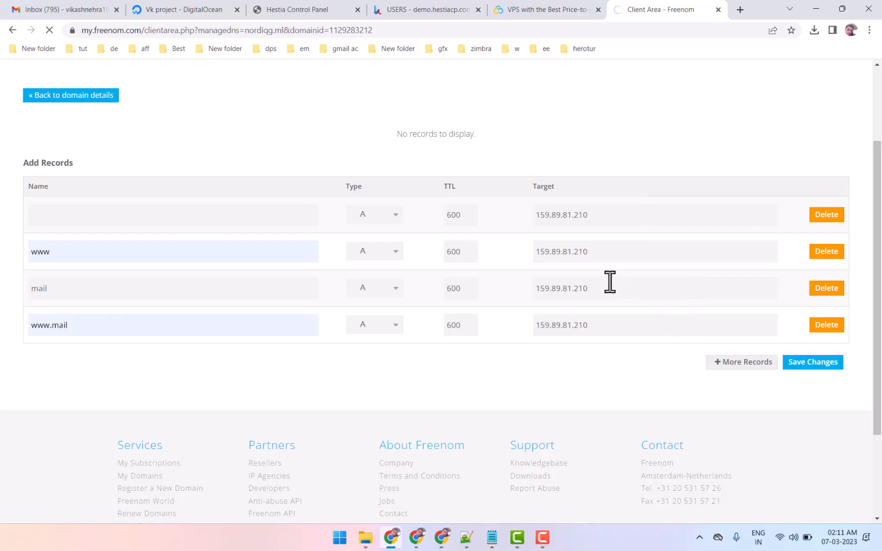
click(173, 6)
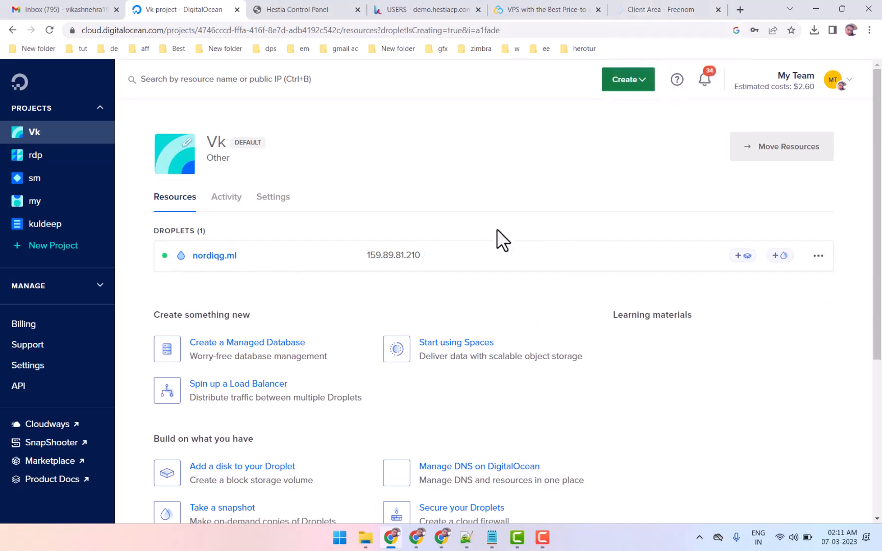
Launch Bitvise SSH Client from the Windows search
click(340, 543)
text(b)
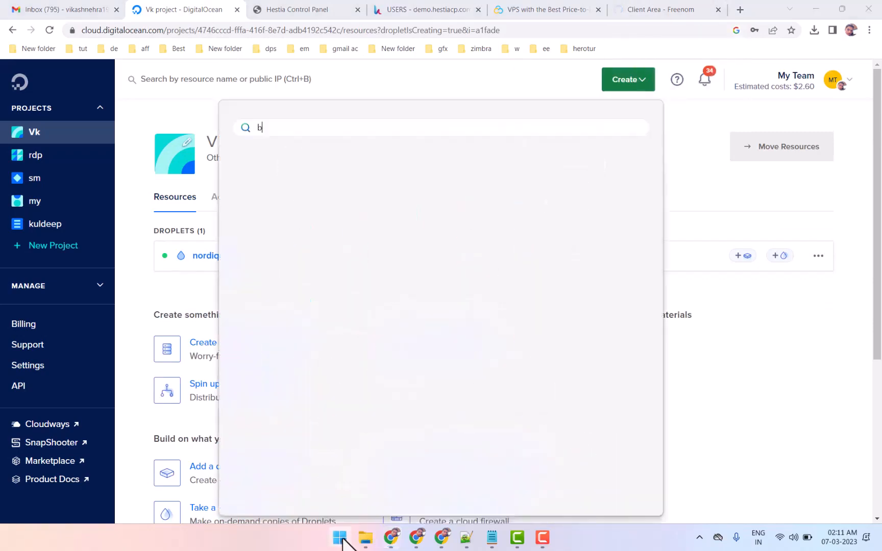
text(it)
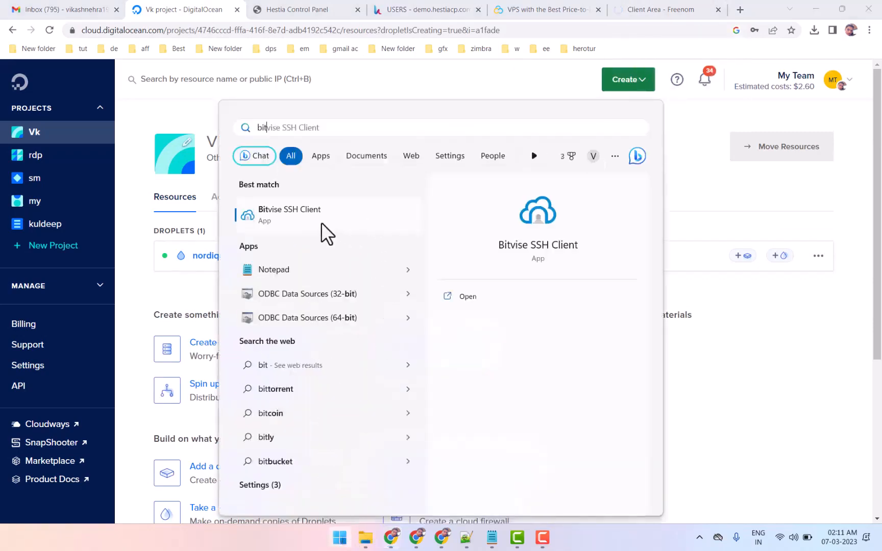
click(321, 222)
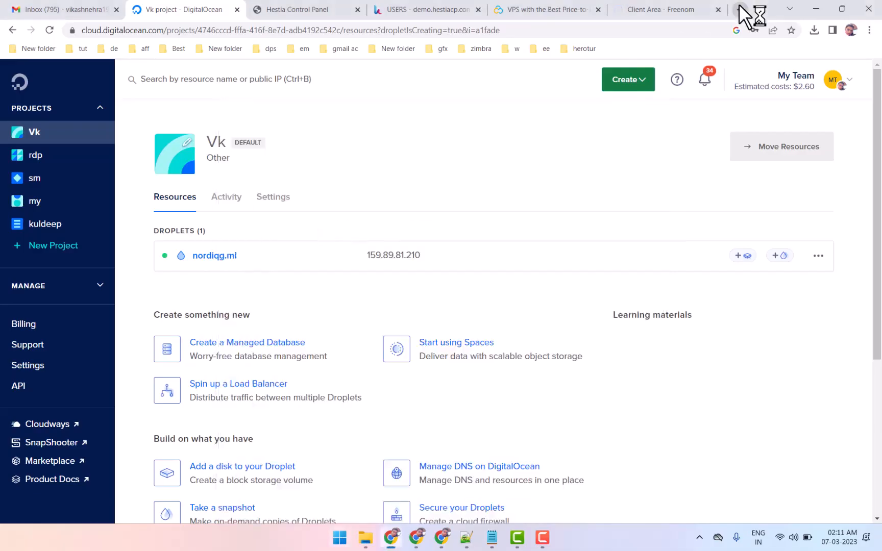
Open a new Chrome tab and start entering 'bit' in the address bar
click(740, 9)
text(bit)
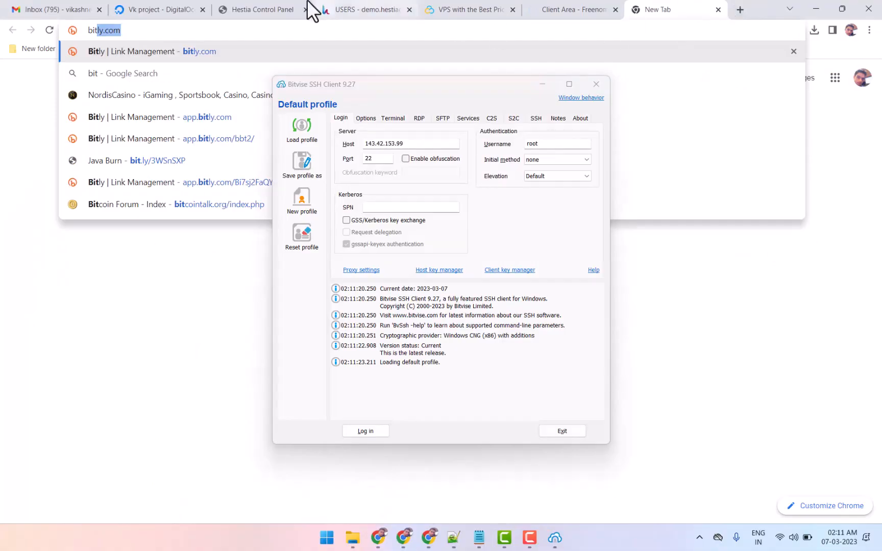
triple_click(296, 35)
Search Google for 'bitvise ssh client' after correcting the query from 'server'
text(bit)
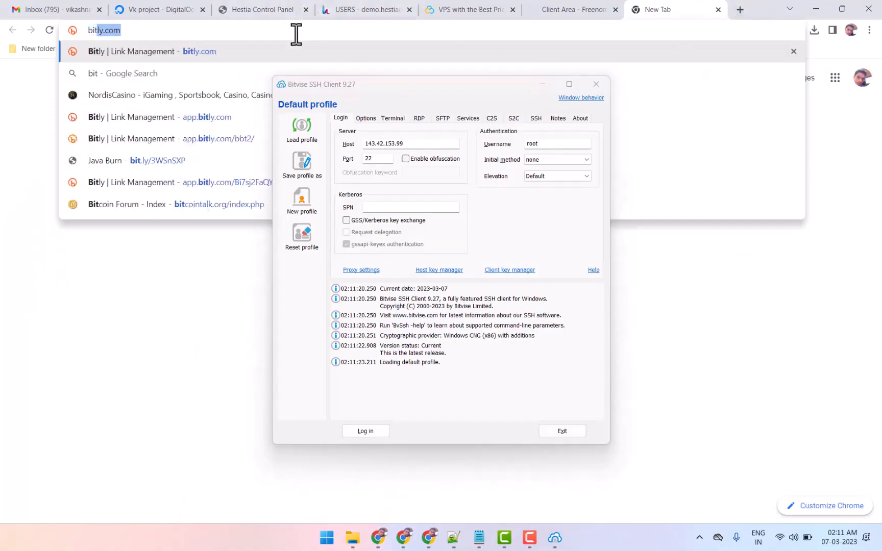
text(vi)
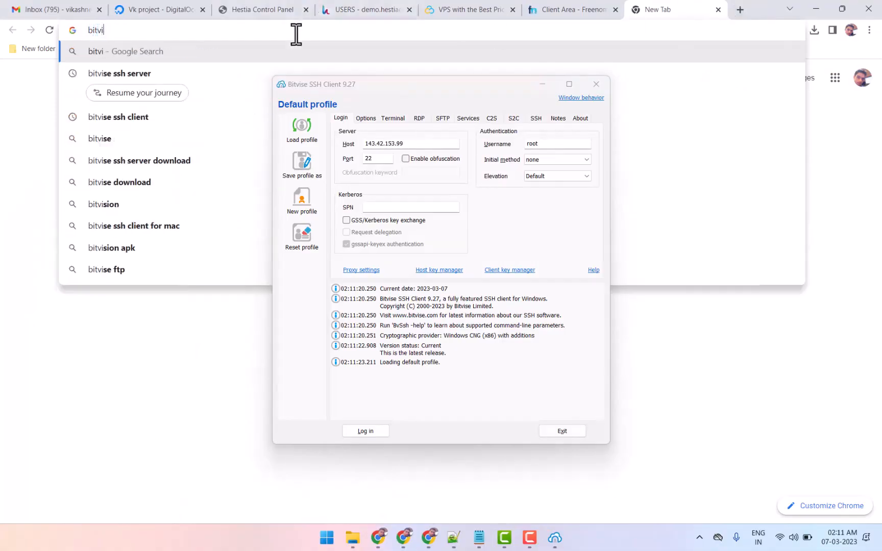
click(200, 73)
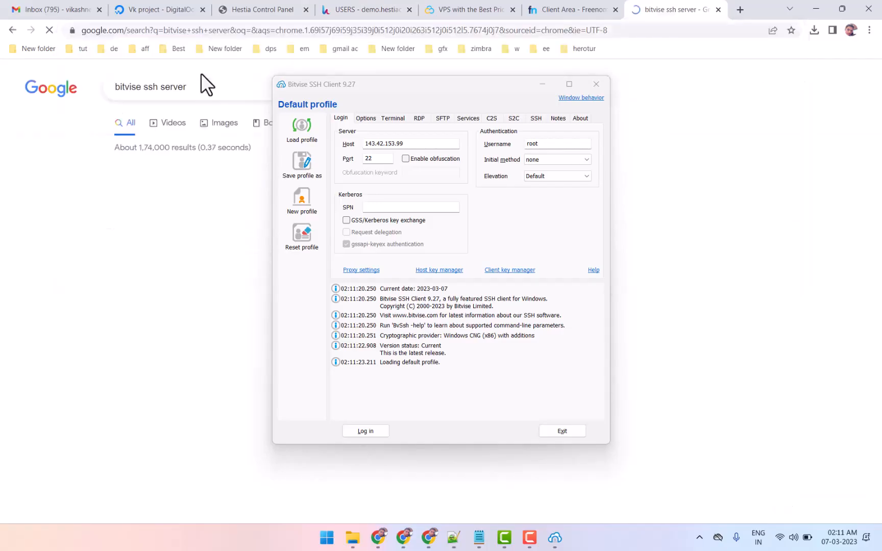
click(173, 89)
double_click(173, 89)
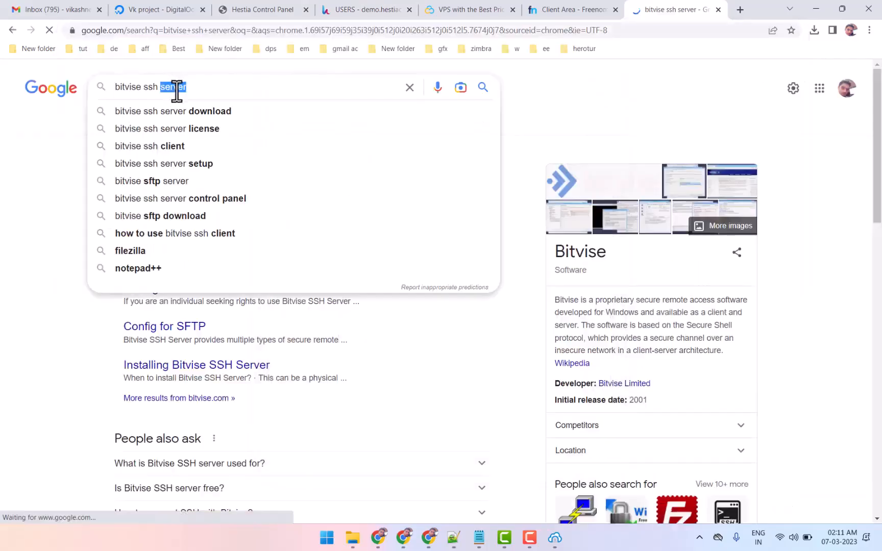
text(c)
click(185, 106)
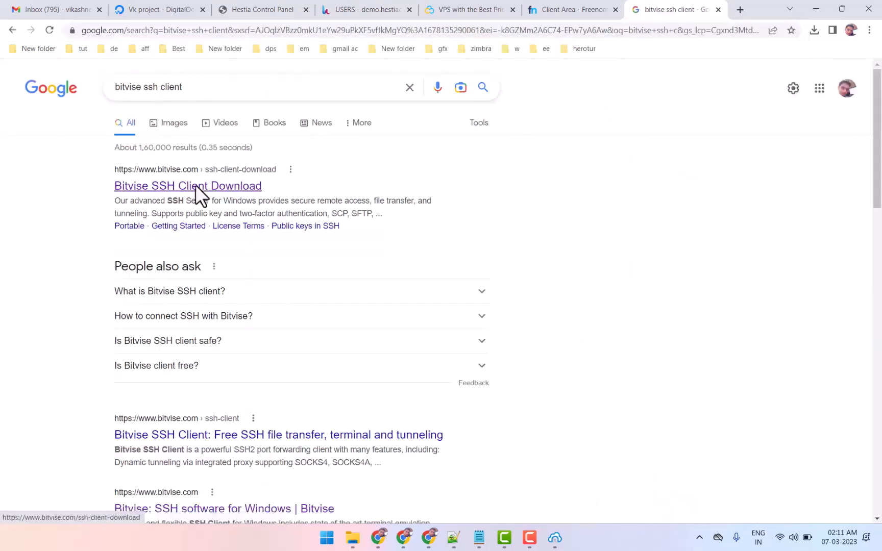
Confirm Freenom shows the records added successfully, then close the Bitvise download tab
click(578, 9)
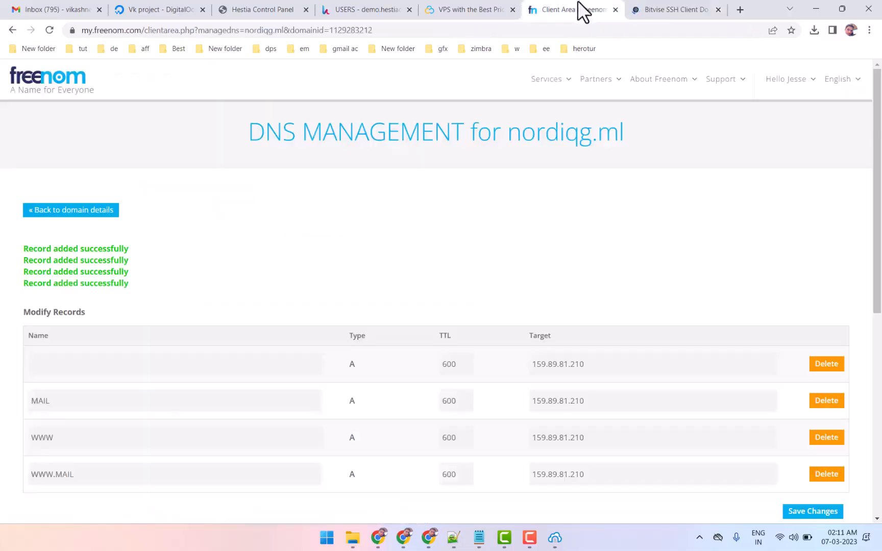
drag(21, 252, 150, 285)
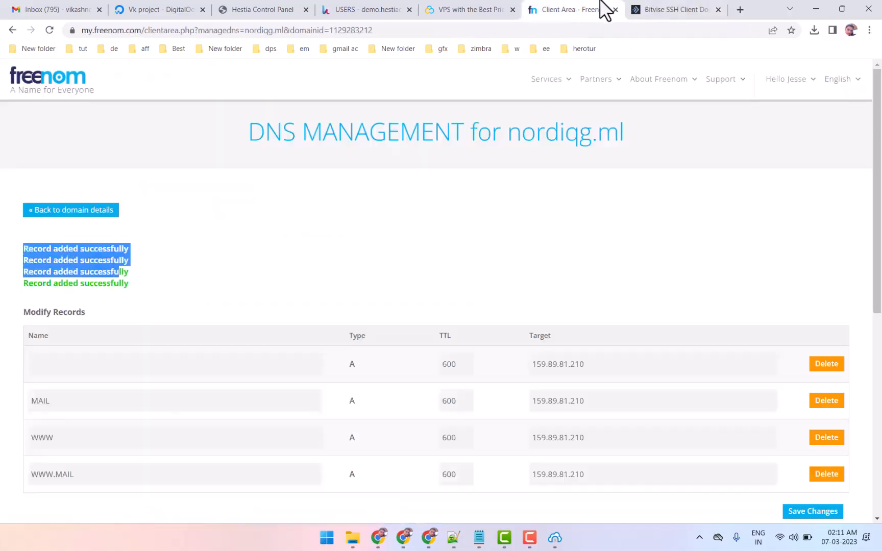
click(642, 10)
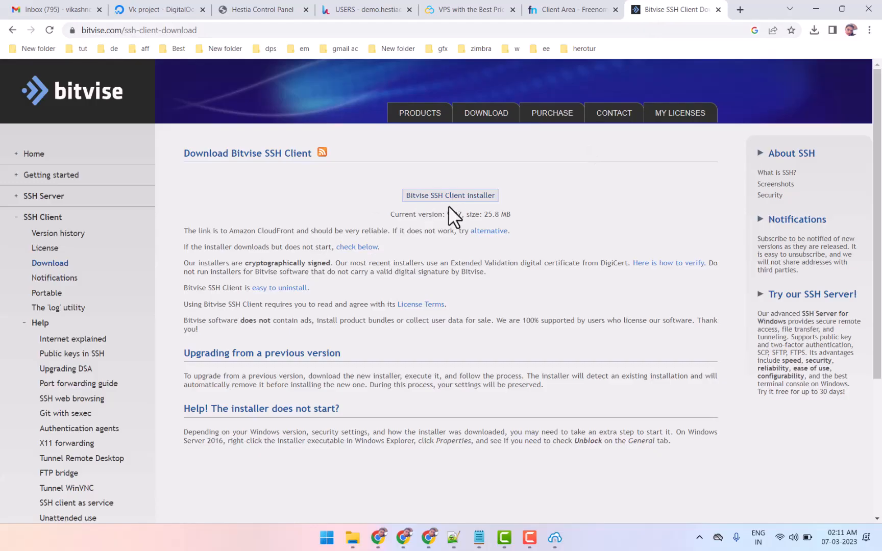
click(169, 9)
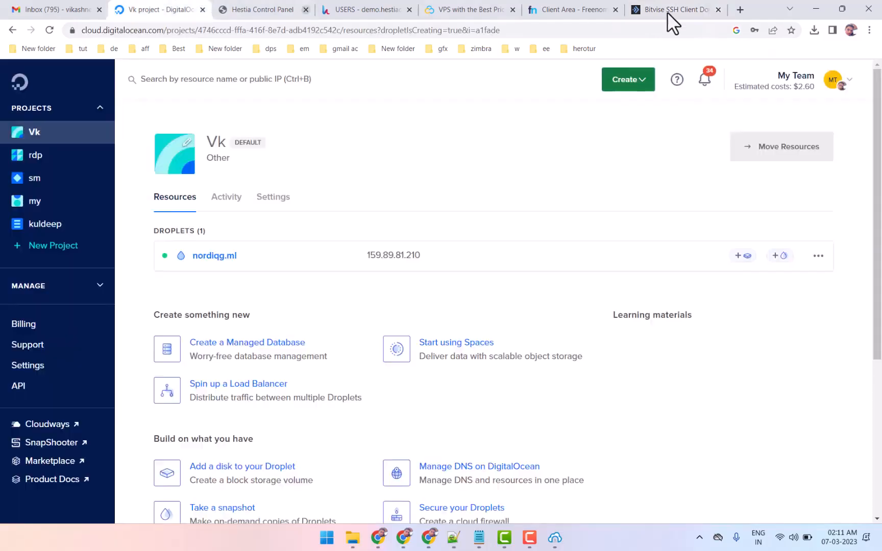
click(719, 10)
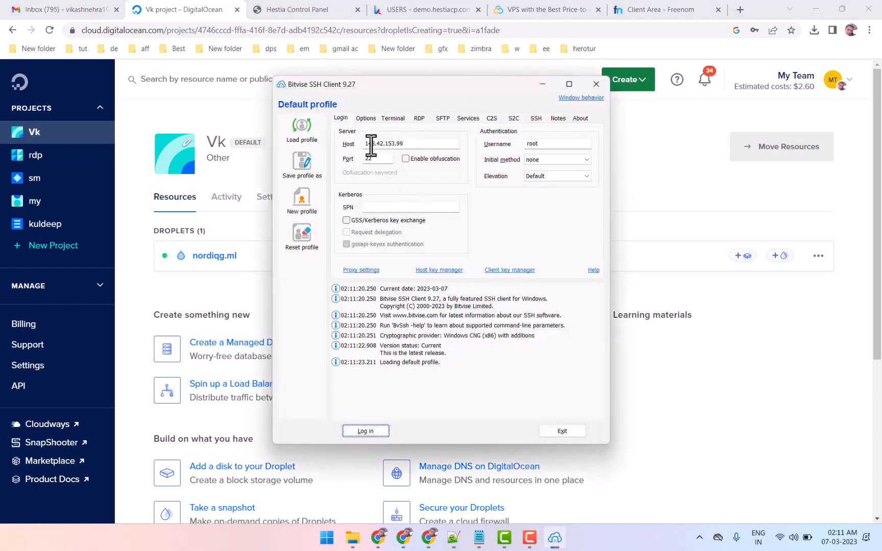
Copy the droplet's saved root password from the notes
click(478, 537)
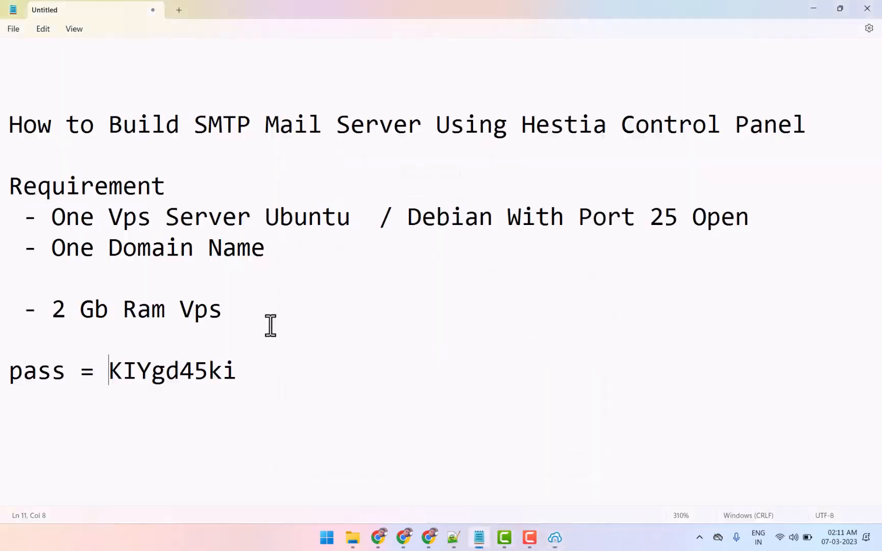
double_click(193, 377)
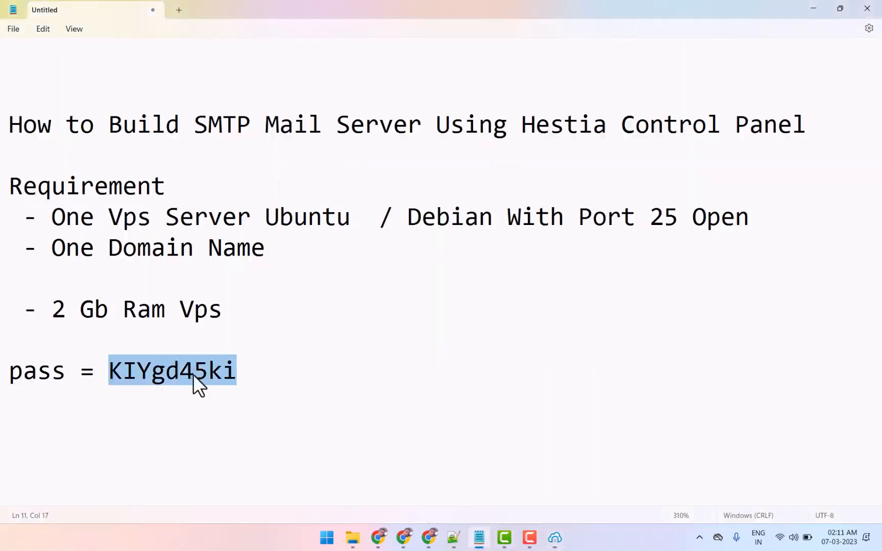
click(801, 8)
Log in as root to 159.89.81.210, accepting the host key, and open a terminal console
click(363, 427)
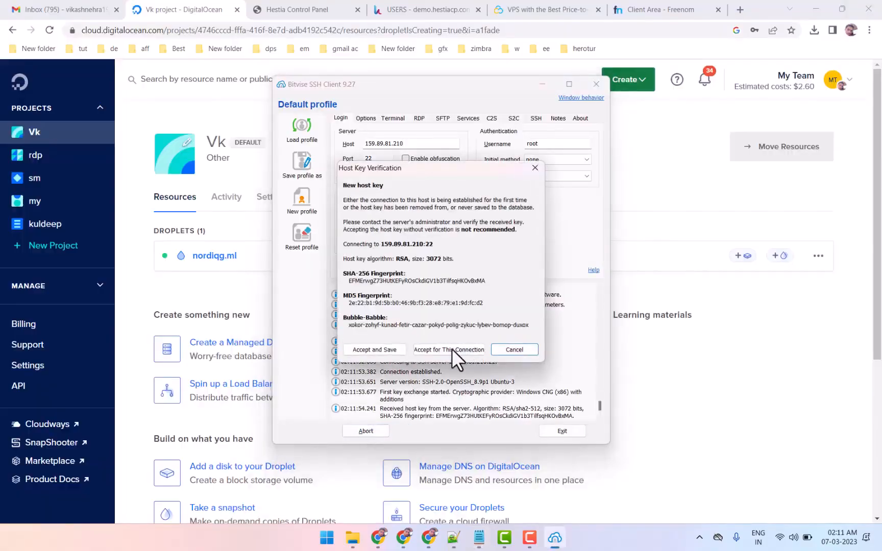
click(451, 350)
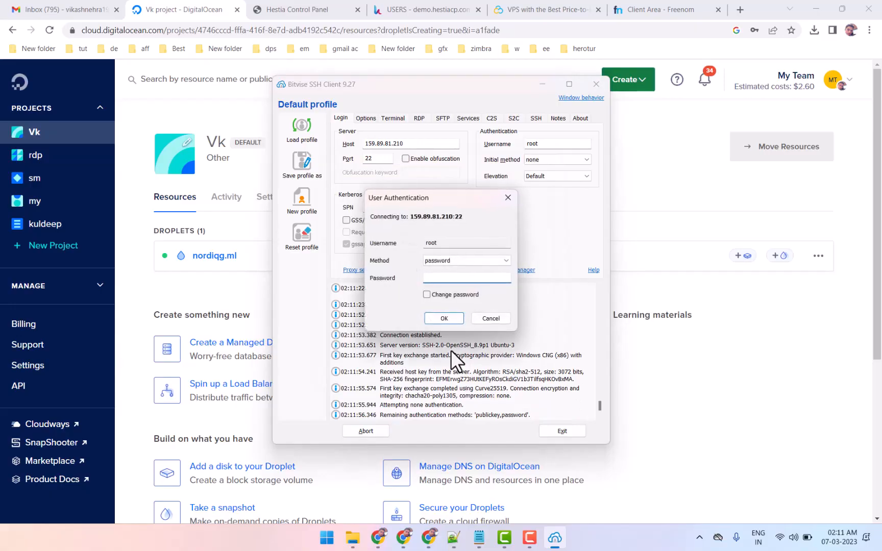
key(ctrl+v)
click(452, 322)
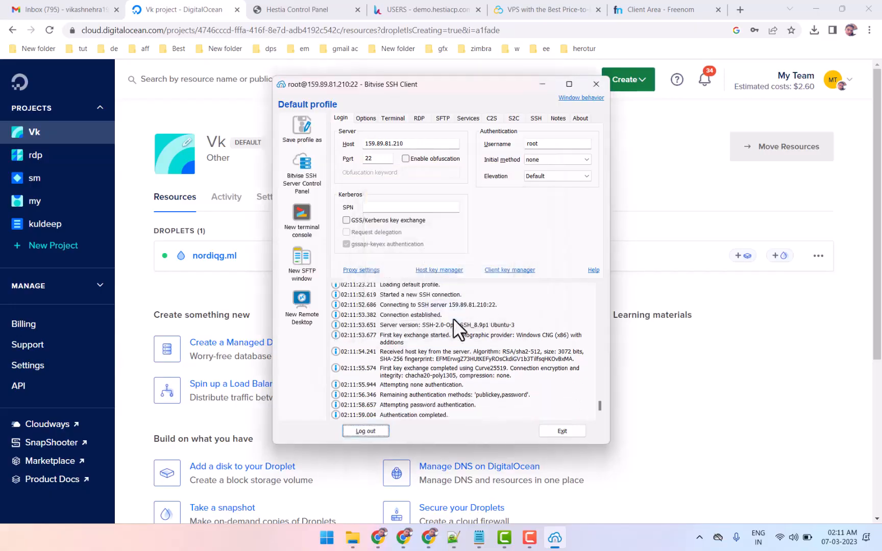
click(306, 208)
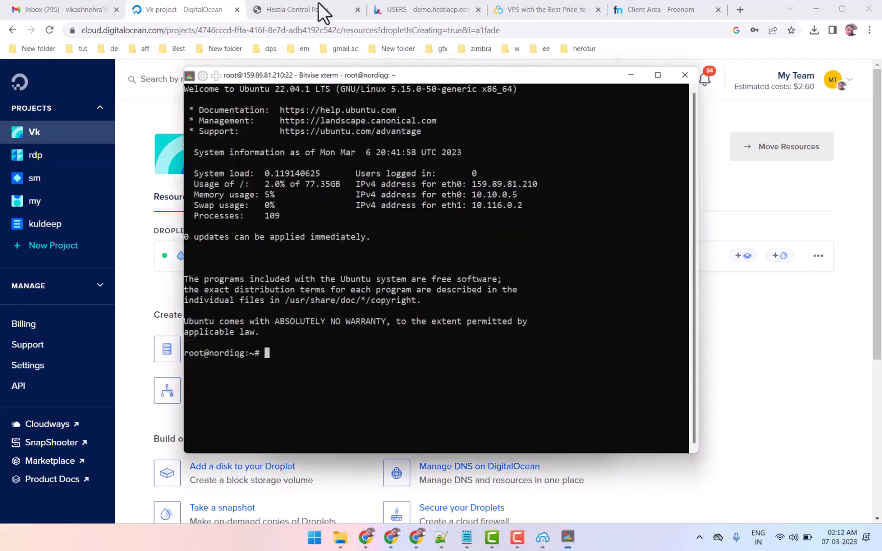
click(316, 6)
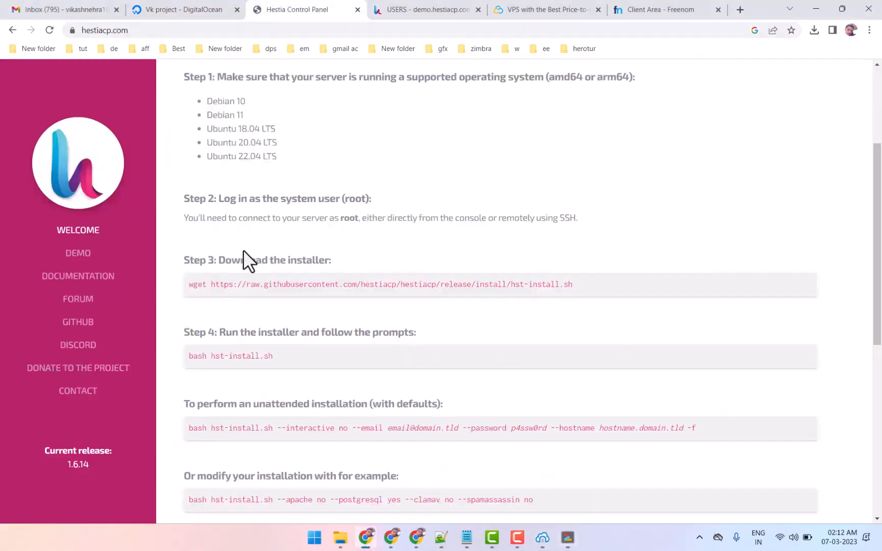
Copy the Step 3 wget command from the Hestia site and run it to download hst-install.sh
triple_click(276, 285)
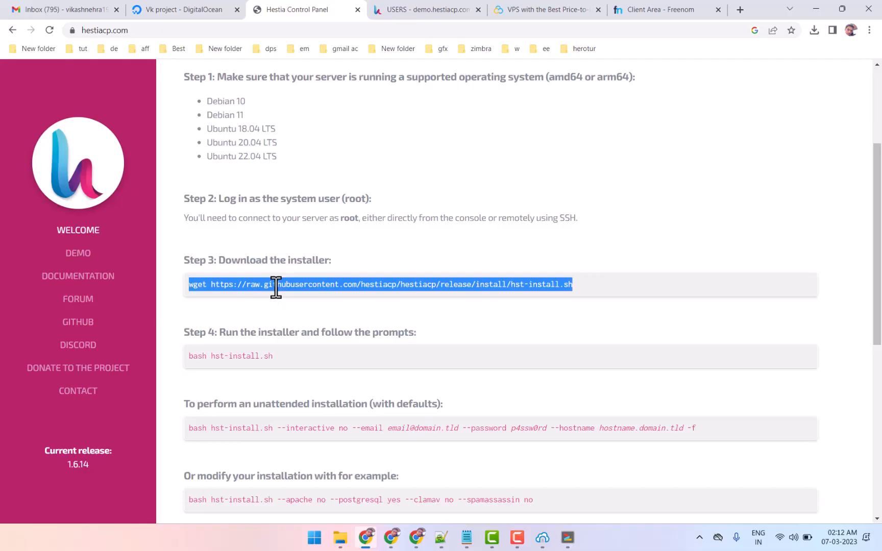
right_click(276, 284)
click(301, 296)
click(567, 537)
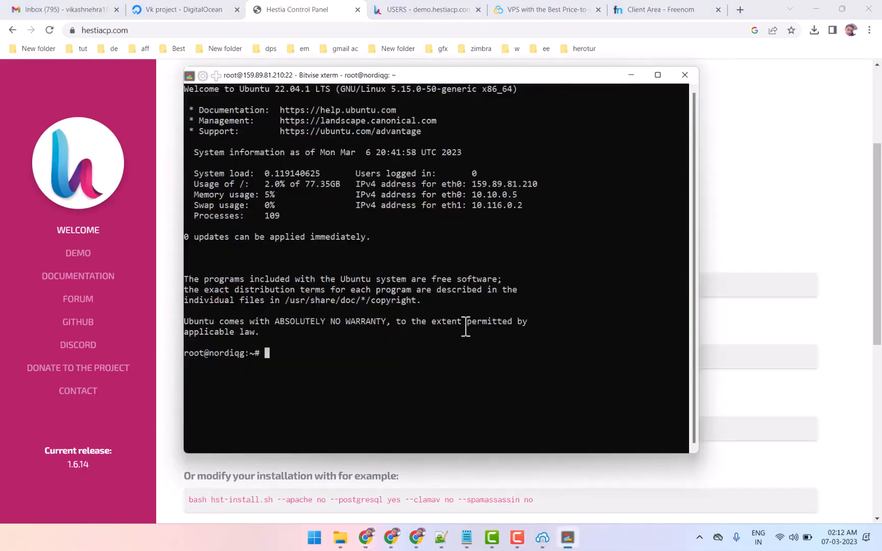
right_click(465, 327)
key(Return)
Copy and run the Step 4 'bash hst-install.sh' command in the terminal
click(778, 265)
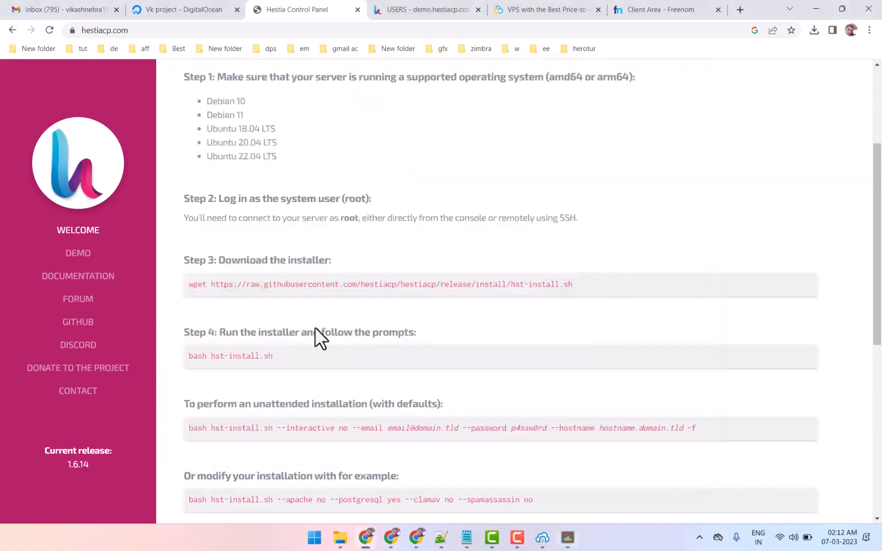
triple_click(228, 356)
right_click(236, 357)
click(289, 366)
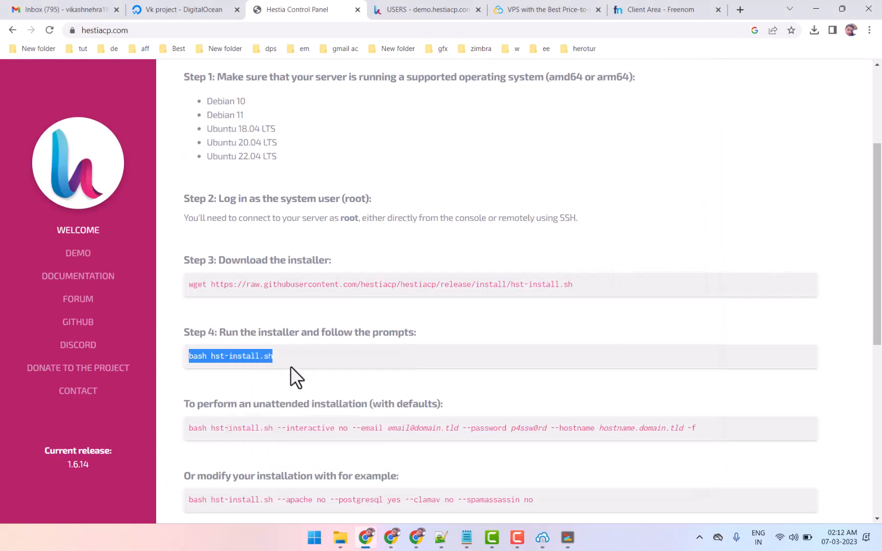
click(568, 538)
right_click(387, 380)
key(Return)
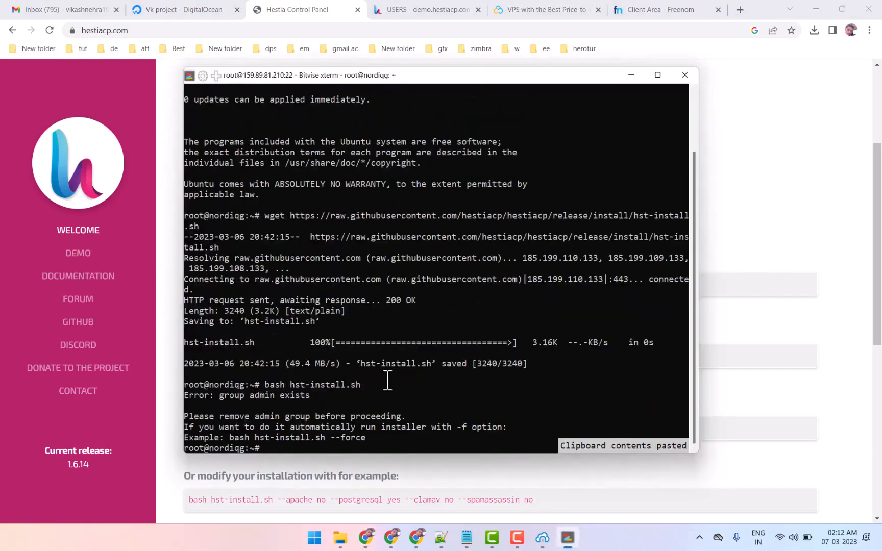
click(657, 75)
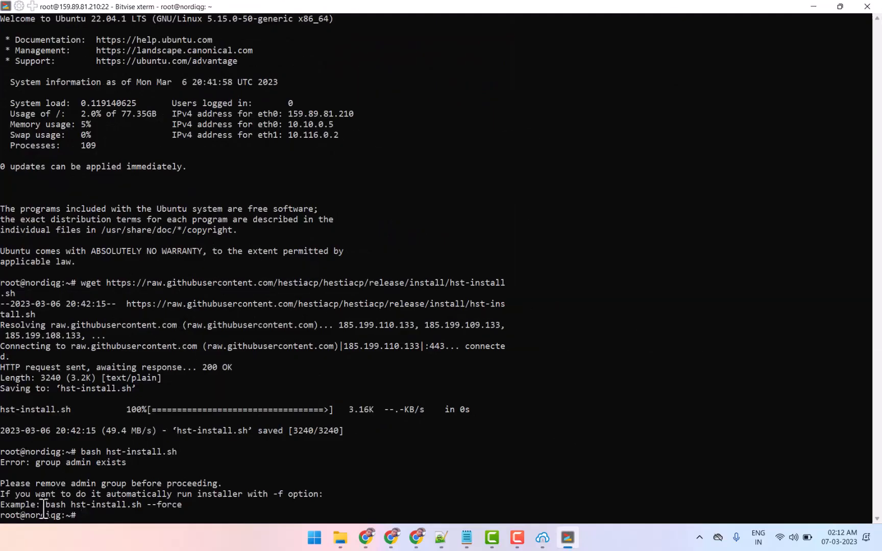
Run 'bash hst-install.sh --force' at the terminal prompt
drag(46, 507, 182, 505)
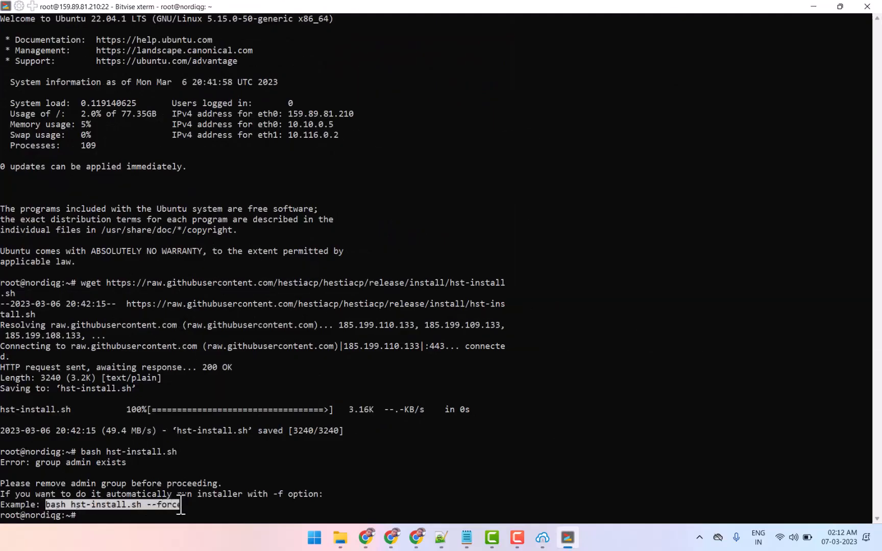
click(176, 514)
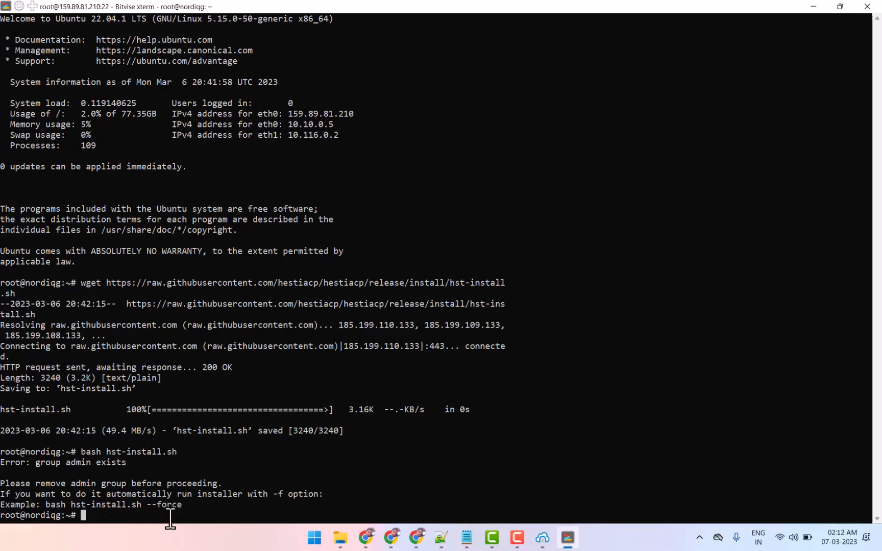
right_click(175, 516)
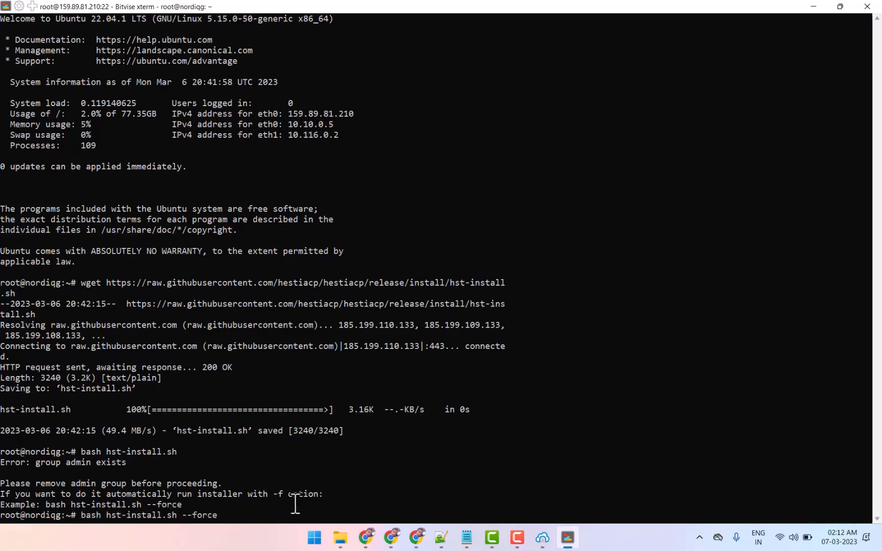
key(Return)
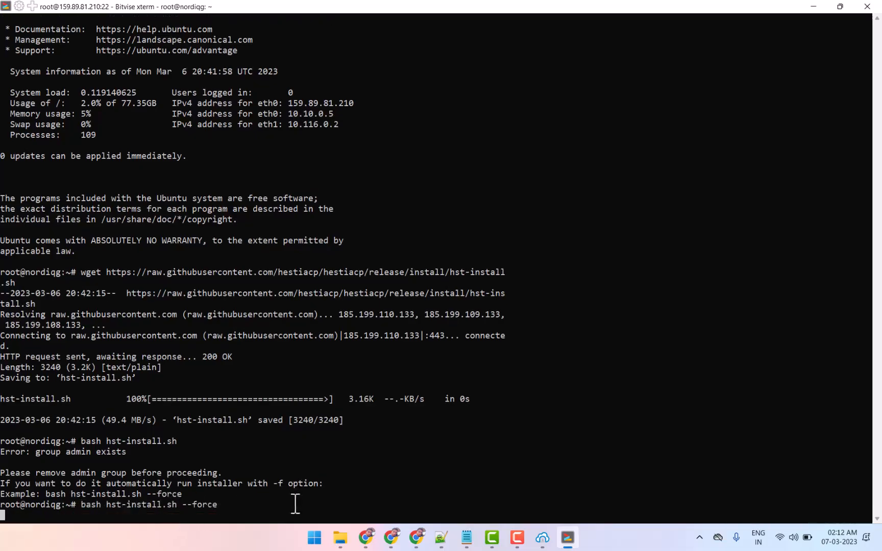
Paste the forced install command into the notes, then clear that line again
click(466, 538)
click(306, 421)
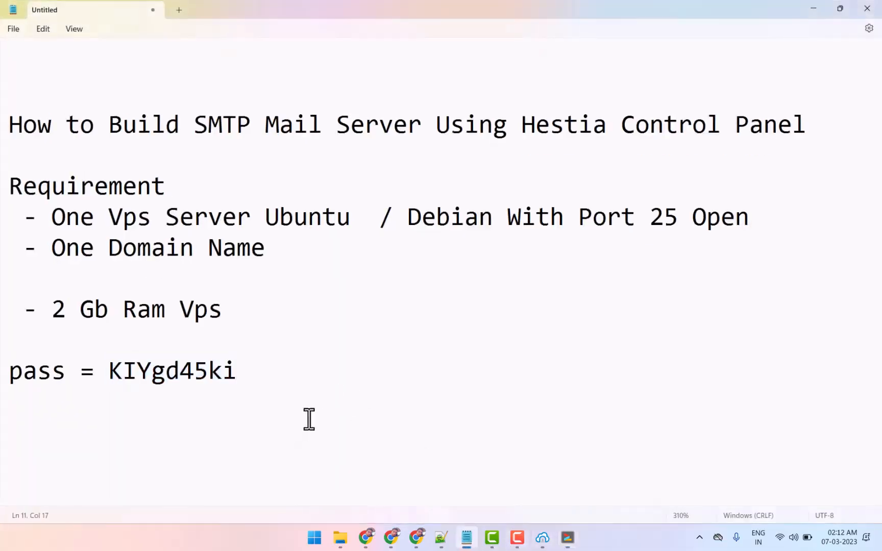
key(Return)
key(Return)
key(ctrl+v)
click(283, 436)
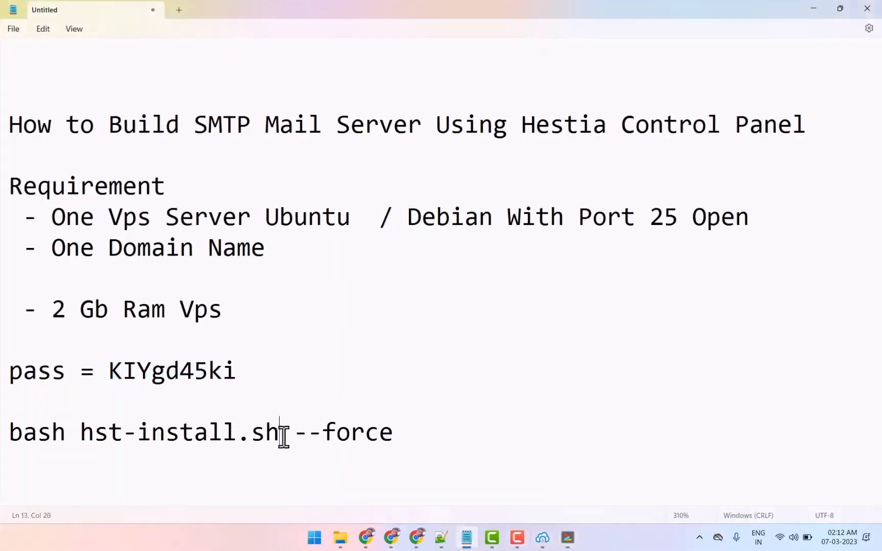
drag(283, 437, 483, 429)
key(BackSpace)
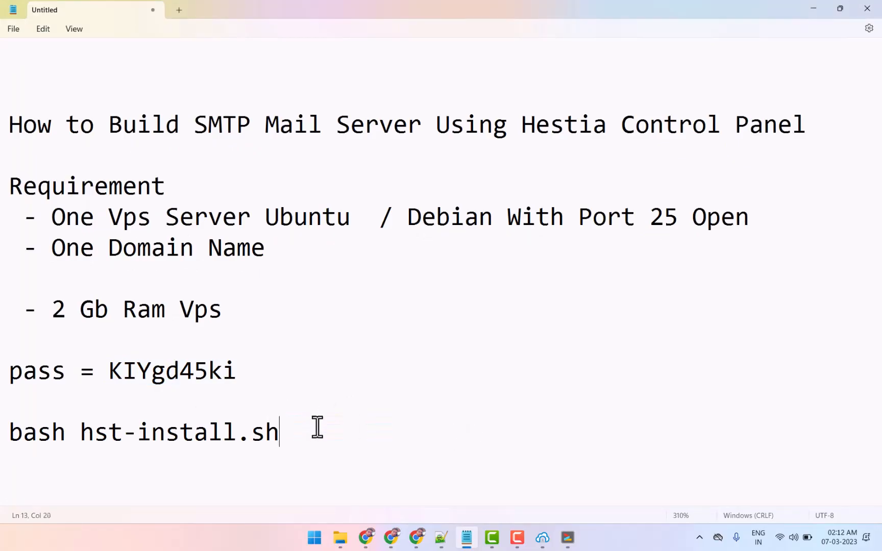
key(ctrl+z)
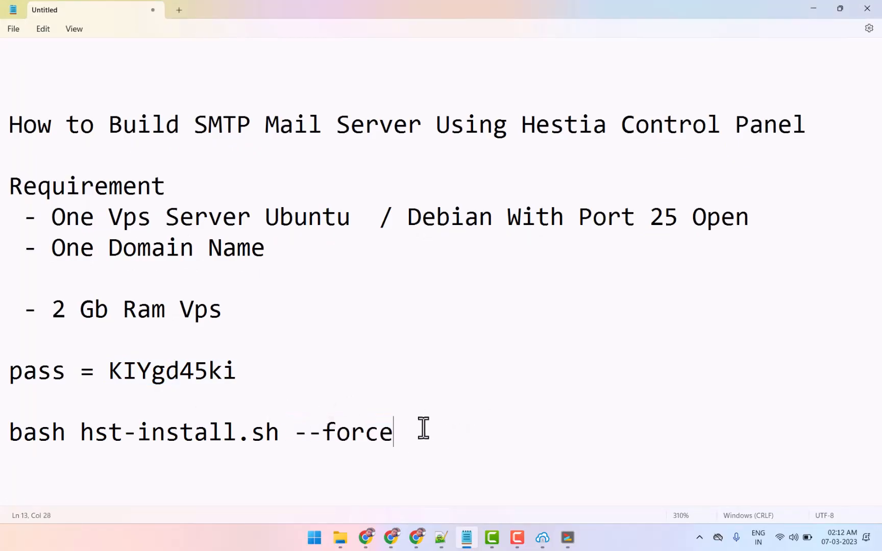
drag(423, 429, 2, 431)
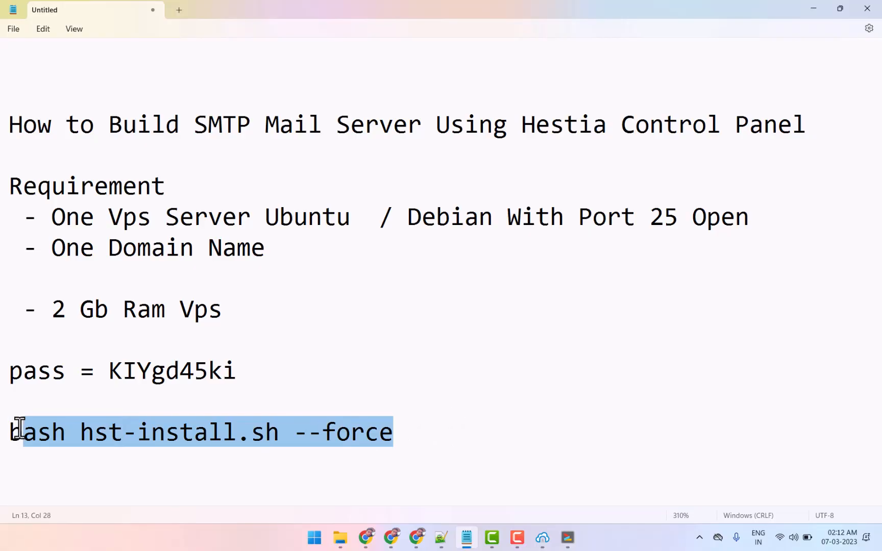
text(b)
key(BackSpace)
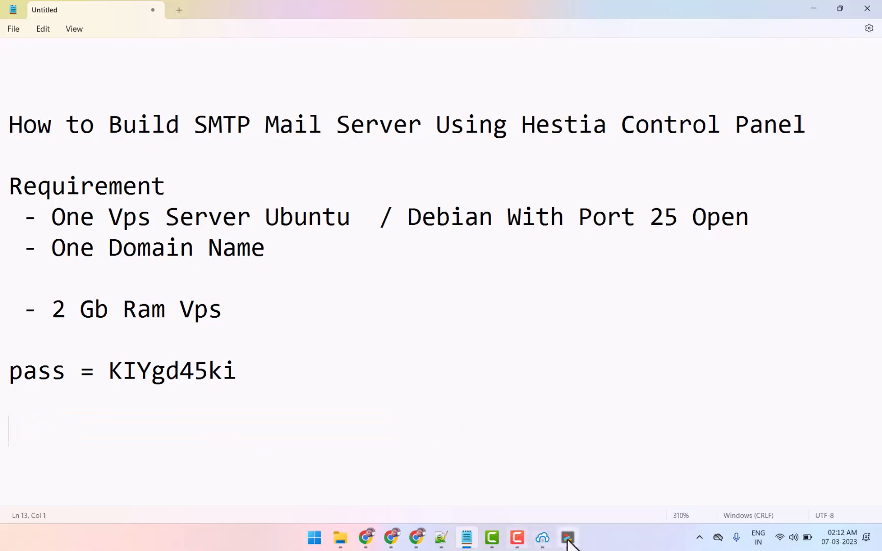
click(803, 7)
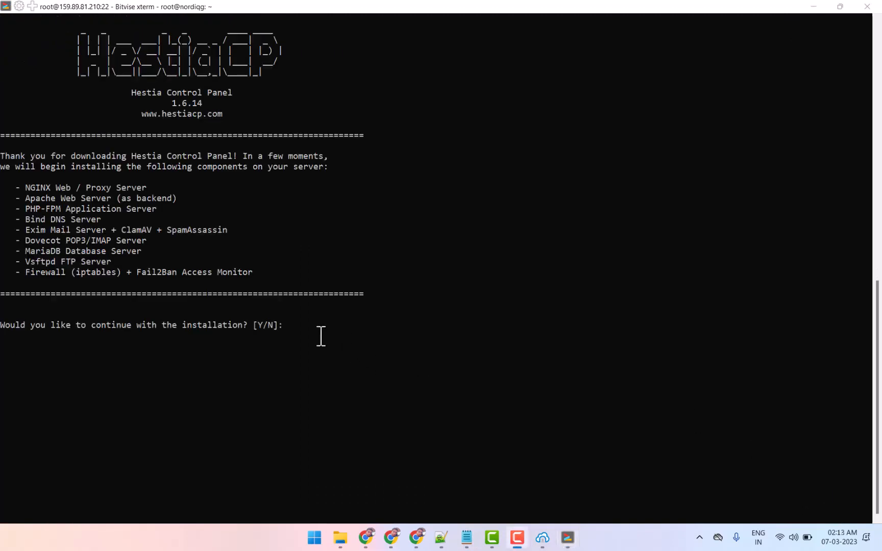
Answer y to continue with the Hestia installation
click(301, 331)
text(y)
key(Return)
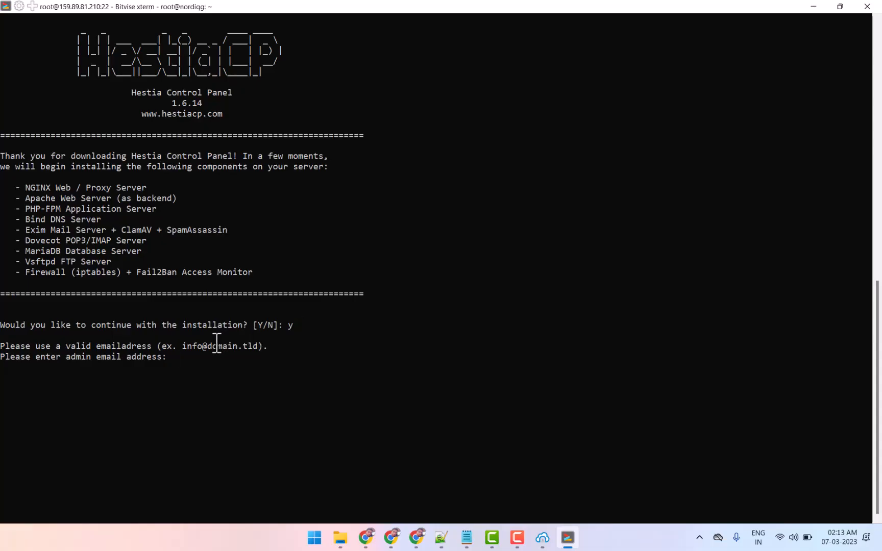
Copy nordiqg.ml from Freenom and enter an admin email address on that domain
click(367, 539)
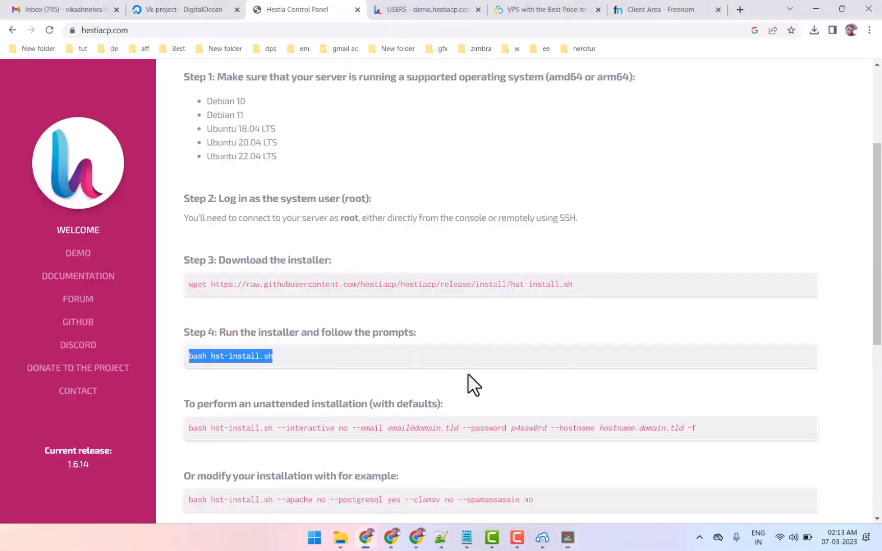
click(638, 9)
drag(510, 137, 623, 134)
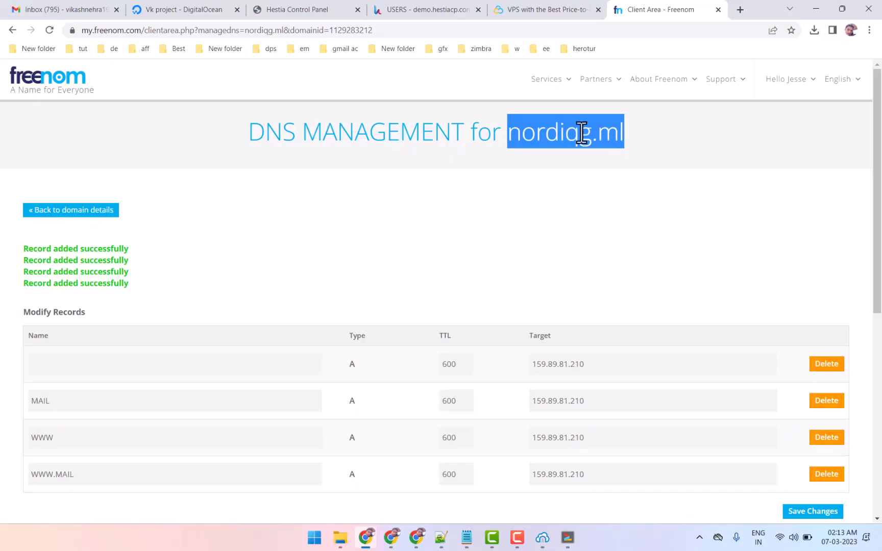
right_click(583, 135)
click(599, 142)
click(568, 535)
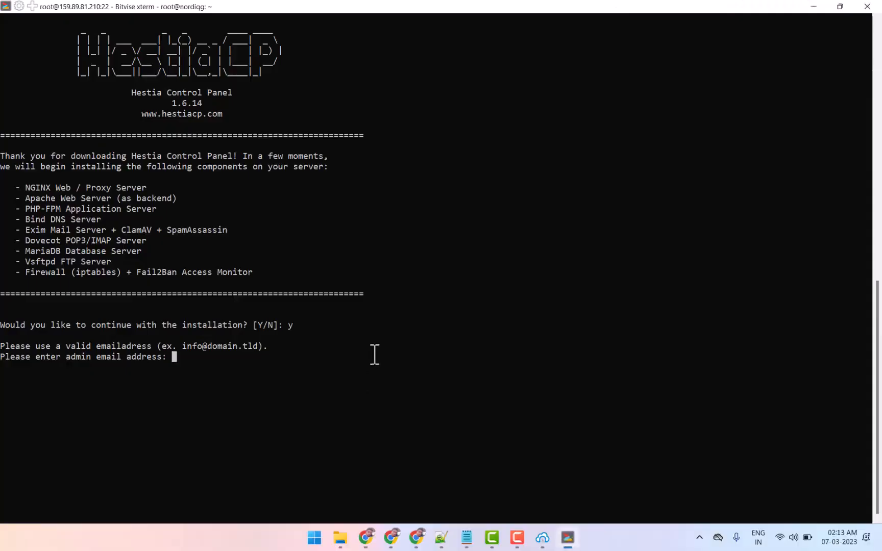
right_click(374, 355)
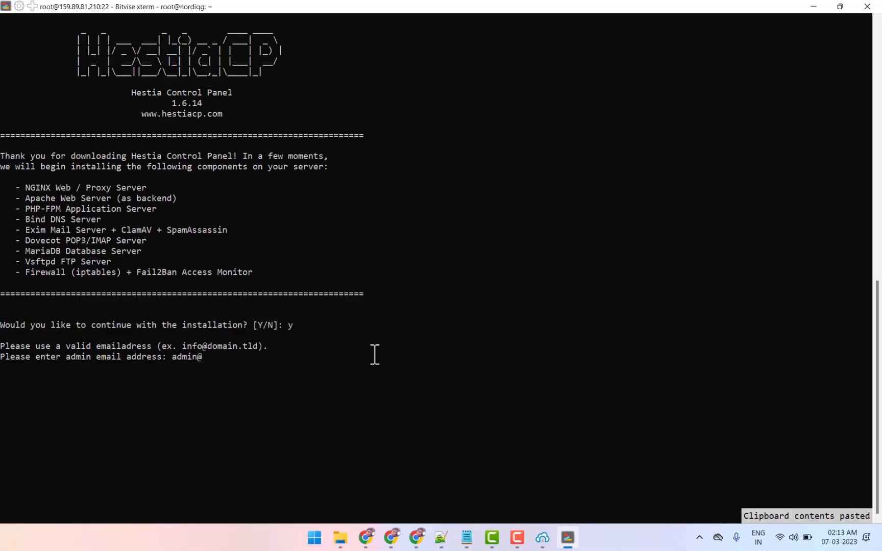
key(Return)
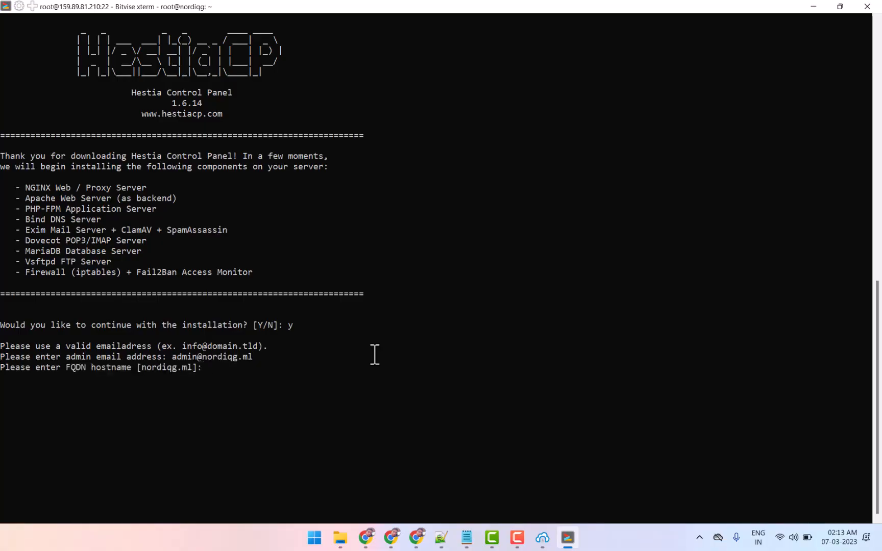
Set the server's FQDN hostname to mail.nordiqg.ml
right_click(368, 356)
key(BackSpace)
key(BackSpace)
key(BackSpace)
key(BackSpace)
key(BackSpace)
key(BackSpace)
key(BackSpace)
key(BackSpace)
key(BackSpace)
key(BackSpace)
key(Return)
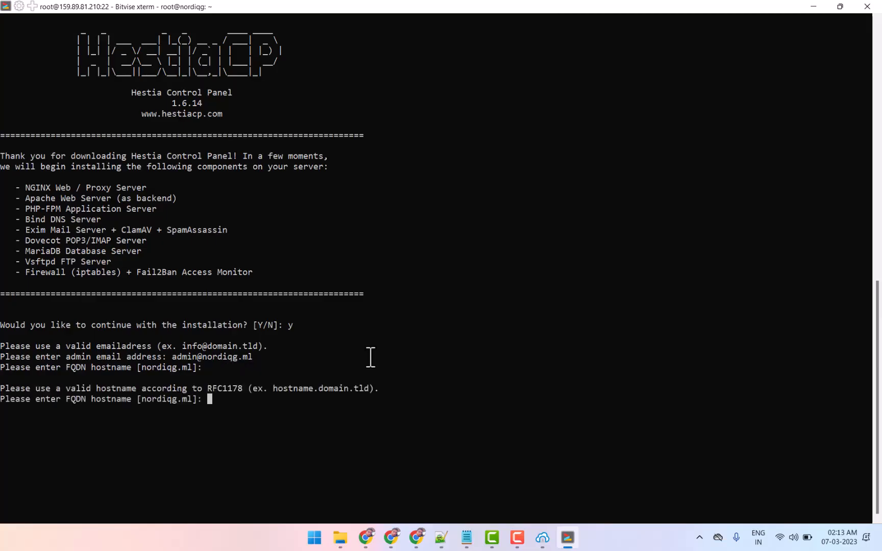
right_click(312, 399)
key(Return)
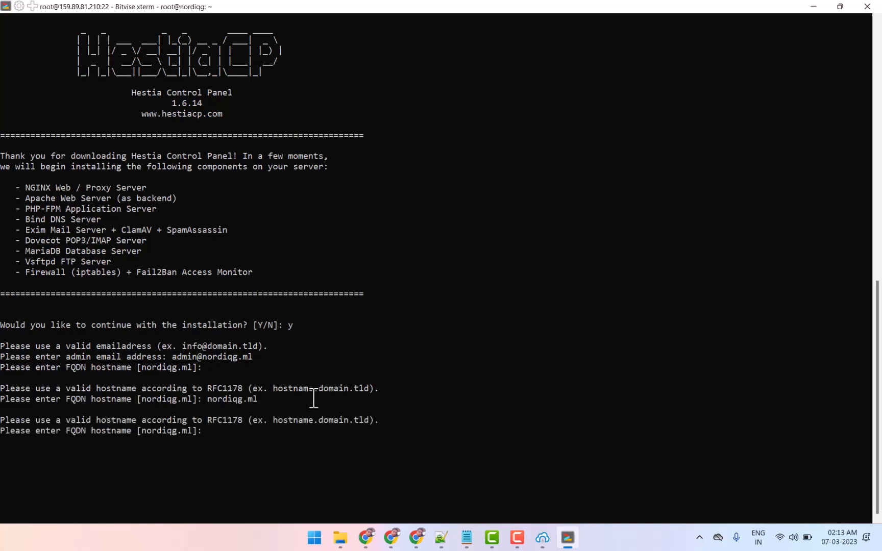
text(hostname.)
right_click(358, 433)
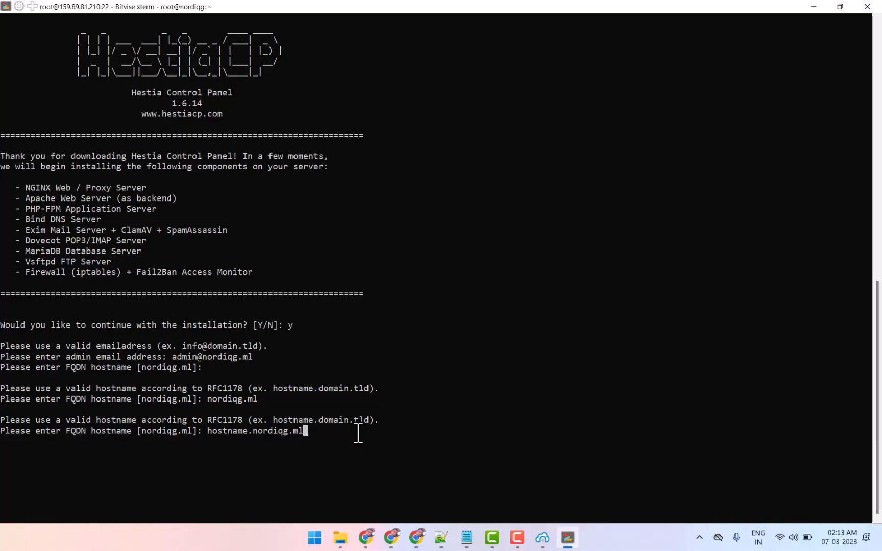
key(Left)
key(Left)
key(Left)
key(Left)
key(Left)
key(BackSpace)
key(BackSpace)
key(BackSpace)
key(BackSpace)
key(BackSpace)
key(BackSpace)
key(BackSpace)
key(BackSpace)
key(BackSpace)
key(BackSpace)
key(BackSpace)
key(BackSpace)
key(BackSpace)
key(BackSpace)
key(BackSpace)
key(BackSpace)
key(BackSpace)
key(BackSpace)
key(BackSpace)
key(BackSpace)
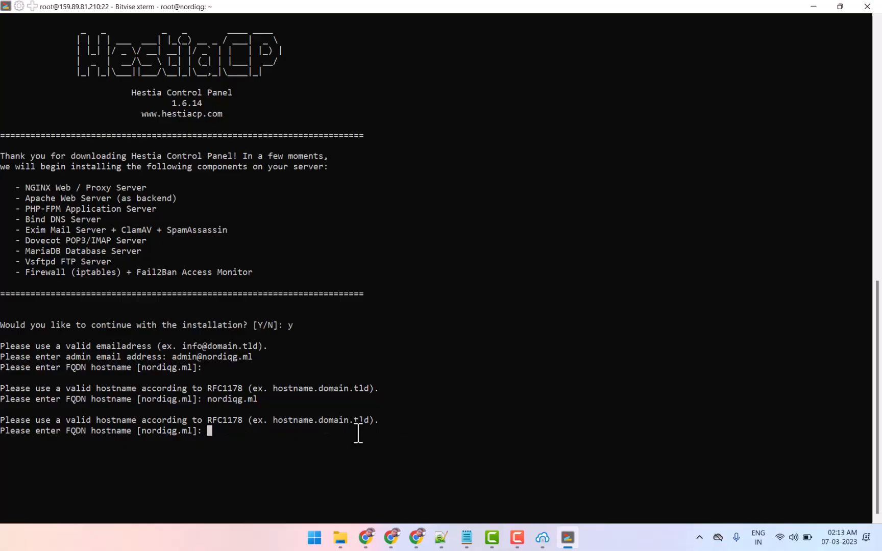
text(mail.)
right_click(362, 432)
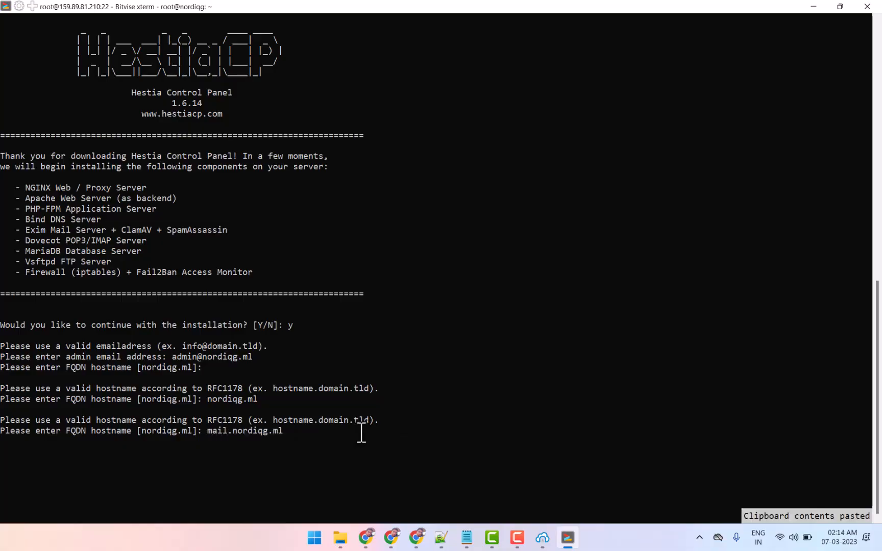
key(Return)
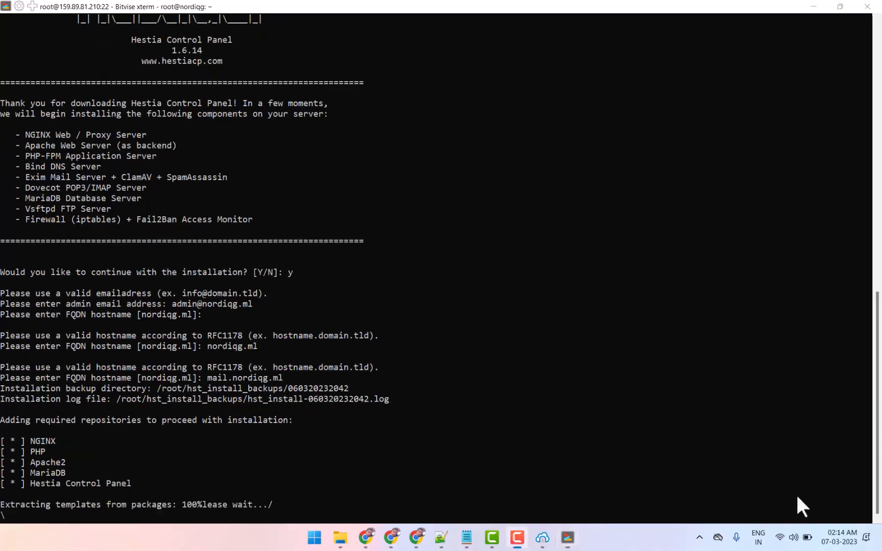
Copy the SPF record line from the DKIM and SPF notes
click(365, 537)
scroll(439, 391, down, 2)
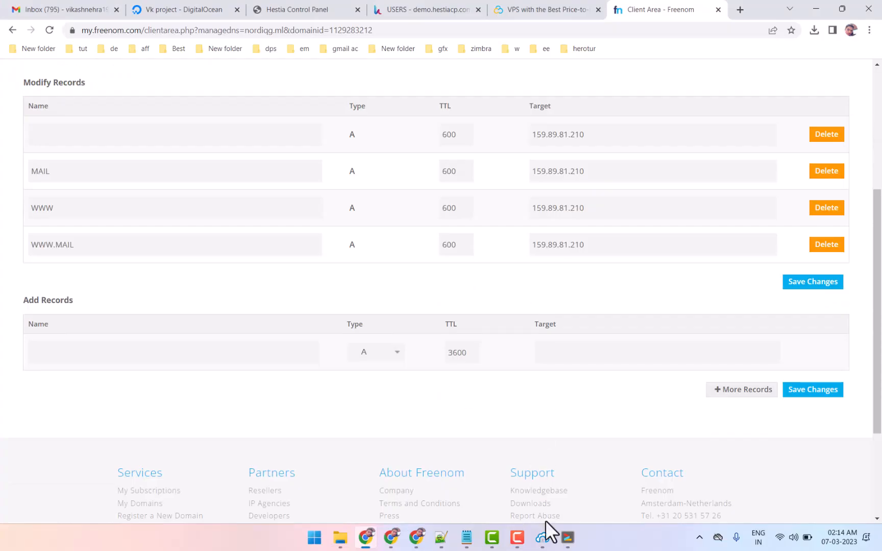
click(466, 538)
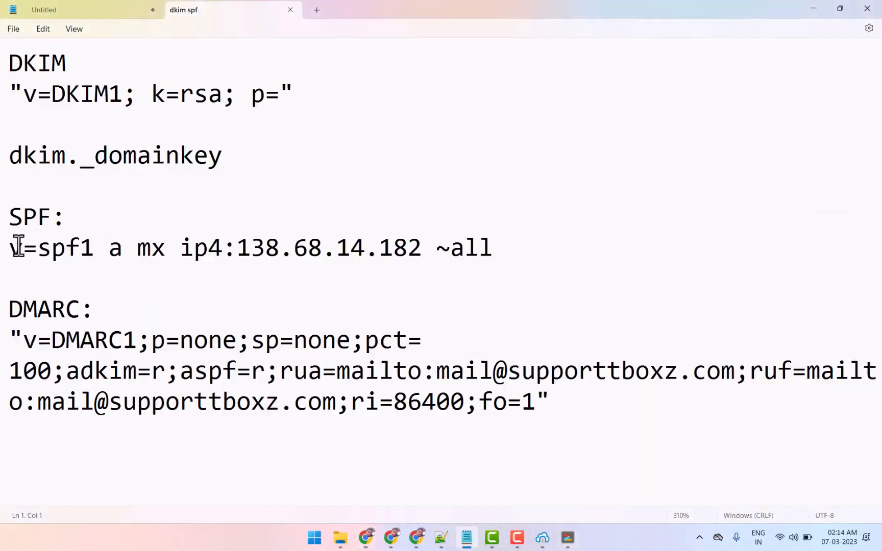
drag(7, 246, 488, 251)
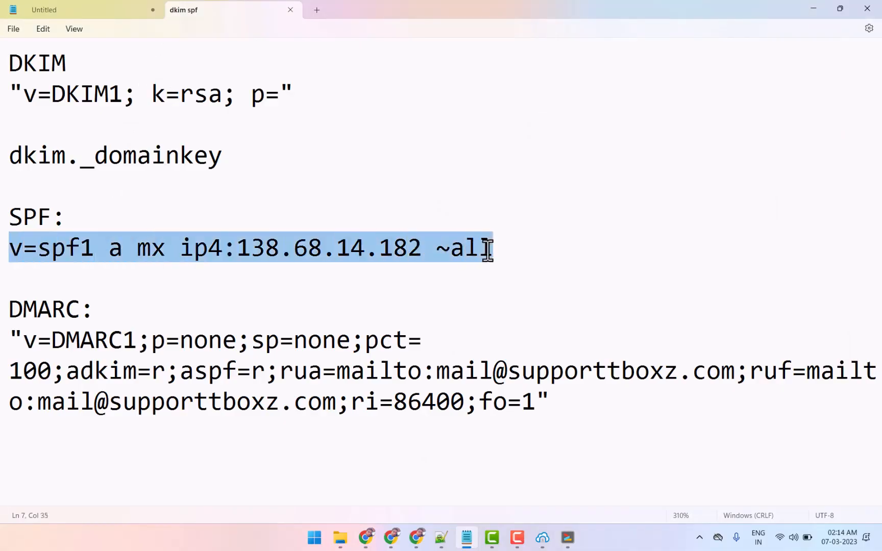
right_click(416, 241)
click(461, 306)
click(805, 8)
Make the new record a TXT record with TTL 600 and a blank name
click(370, 357)
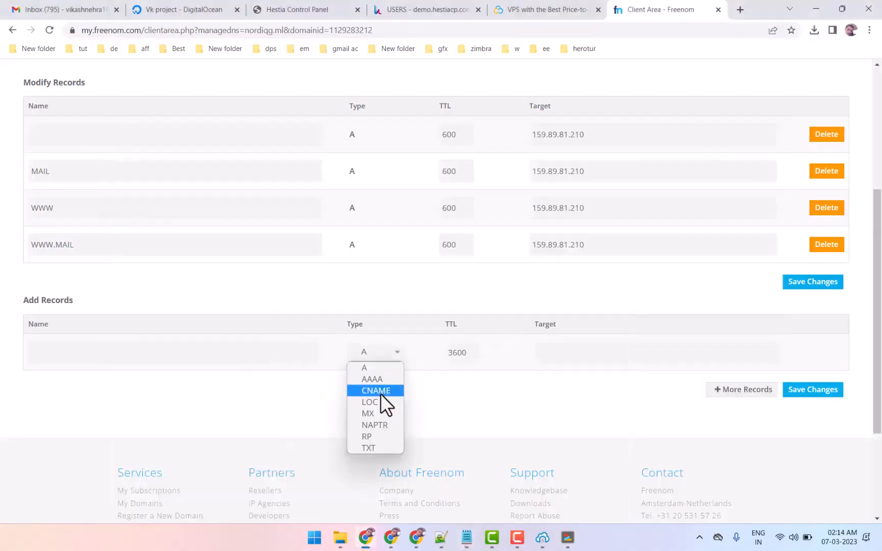
click(375, 442)
drag(466, 363, 433, 339)
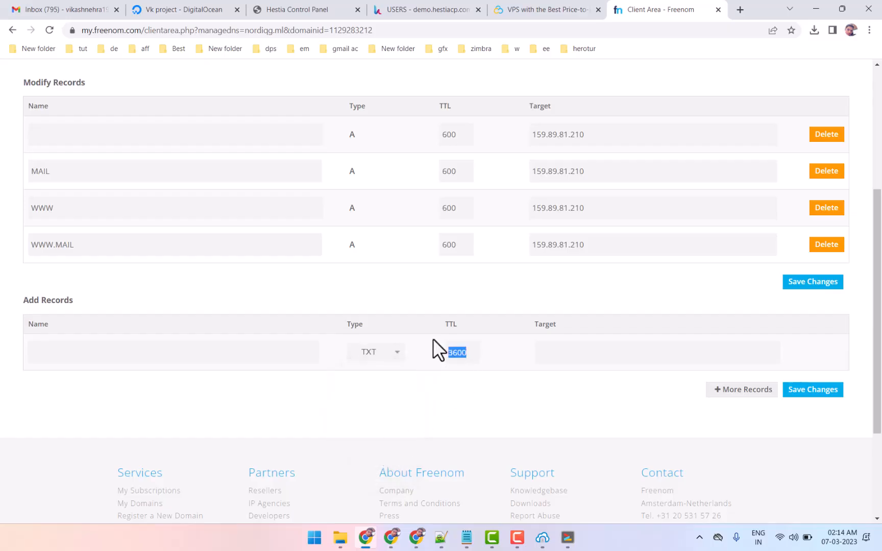
text(600)
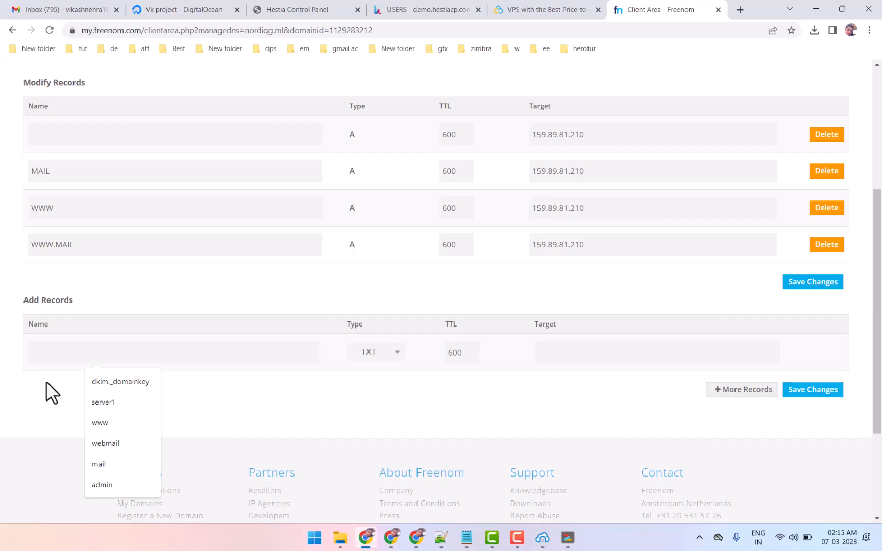
click(46, 355)
text(@)
key(BackSpace)
Enter target 'v=spf1 a mx ip4:159.89.81.210 ~all' and add a blank record row
click(553, 347)
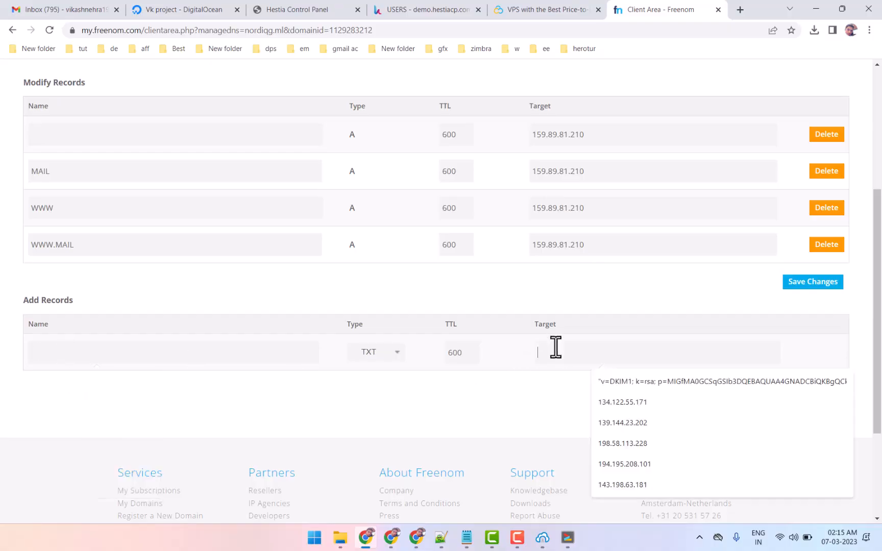
key(ctrl+v)
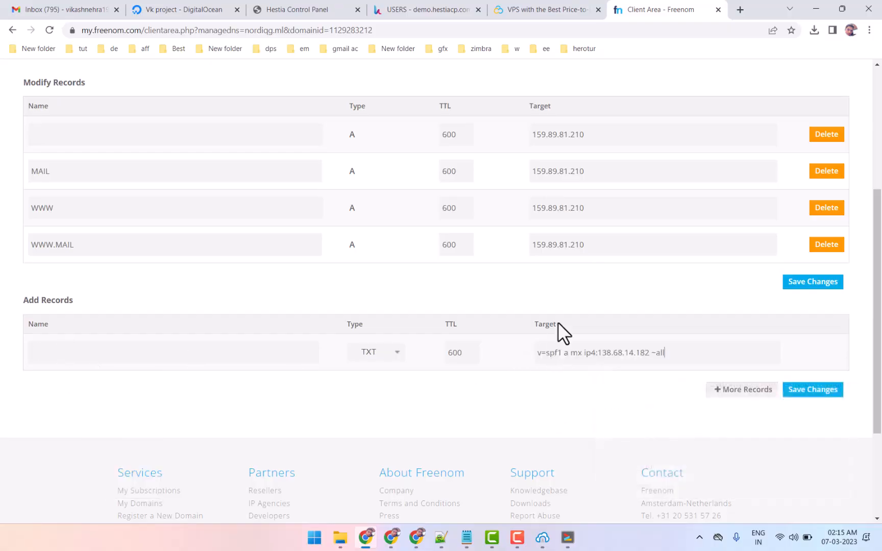
drag(584, 248, 512, 250)
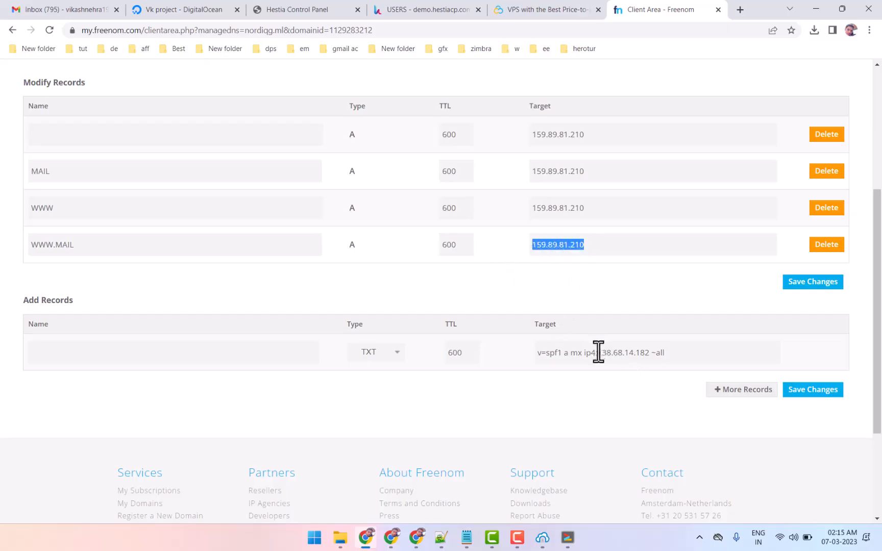
drag(598, 352, 647, 355)
key(ctrl+v)
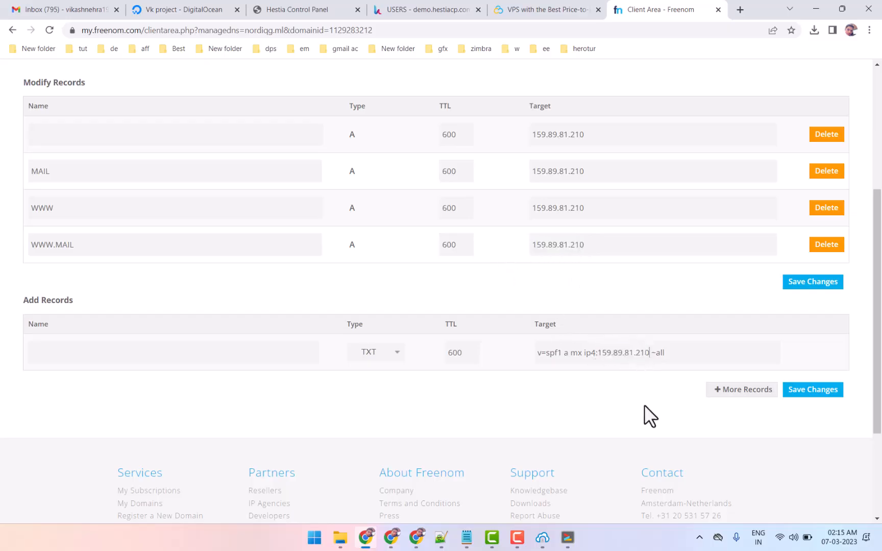
click(736, 396)
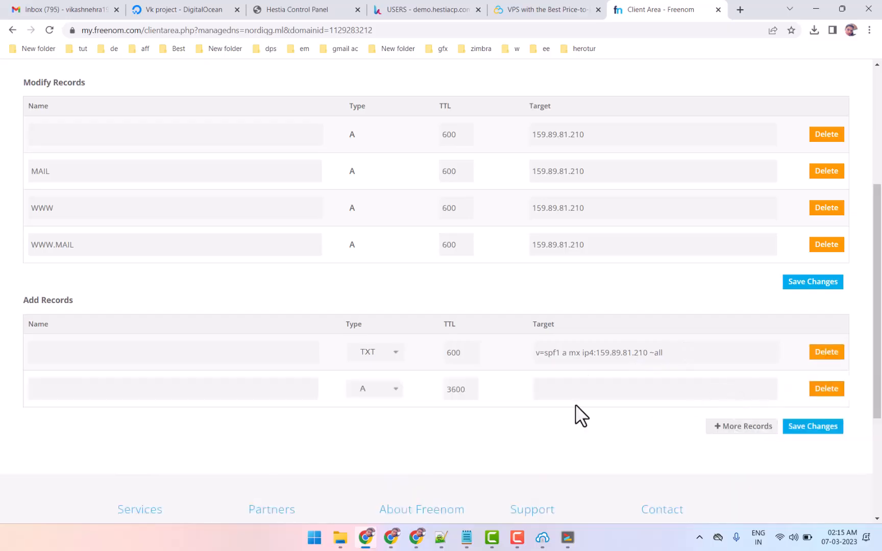
Make the second new Freenom record a TXT record with TTL 600
scroll(459, 403, down, 2)
click(371, 281)
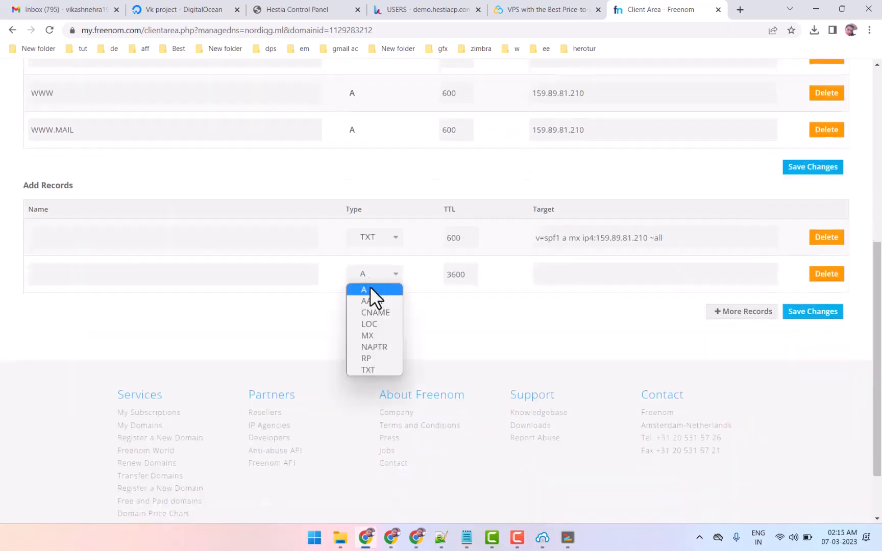
click(379, 369)
drag(465, 277, 439, 275)
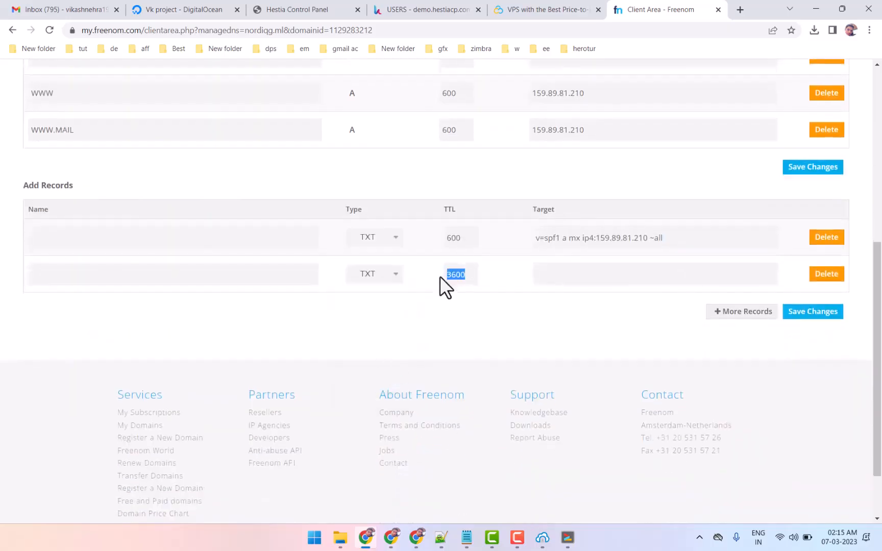
text(600)
Copy the DMARC policy line from the notes into the record's Target
click(466, 537)
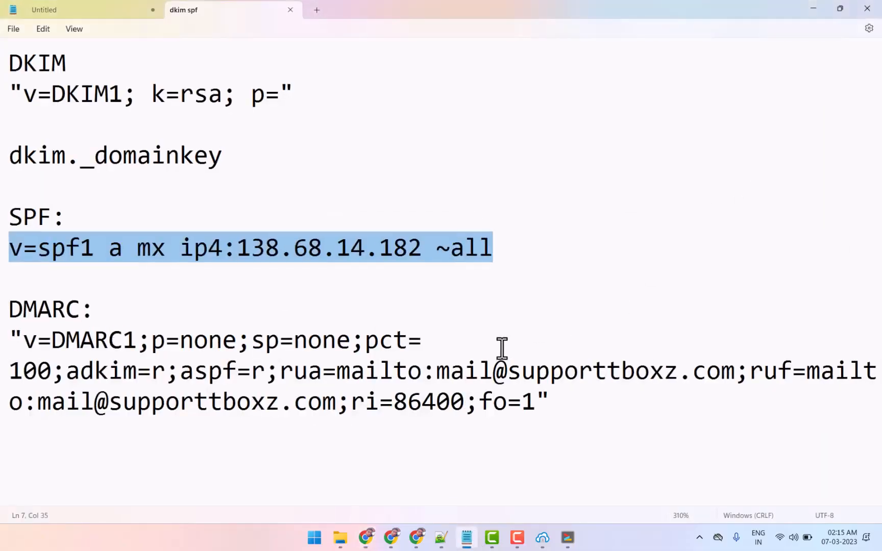
click(454, 332)
scroll(365, 313, down, 3)
scroll(365, 313, down, 12)
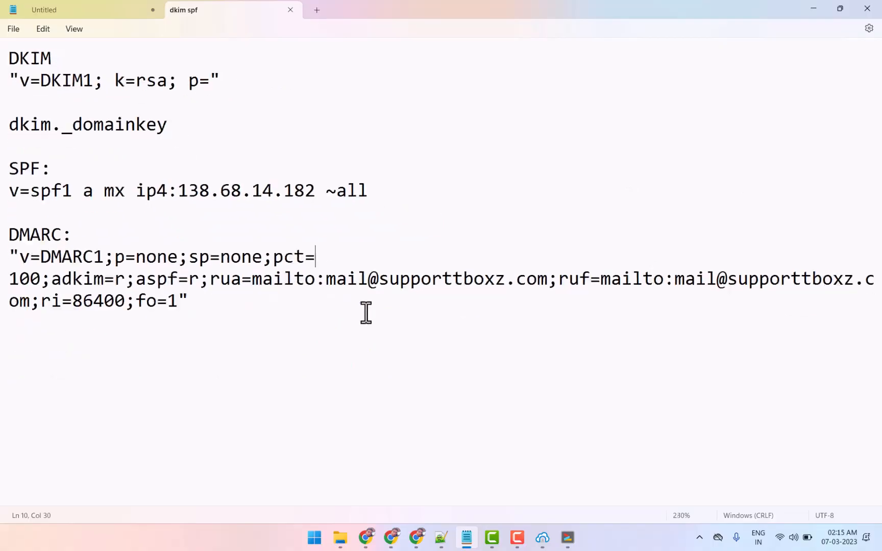
scroll(365, 313, down, 1)
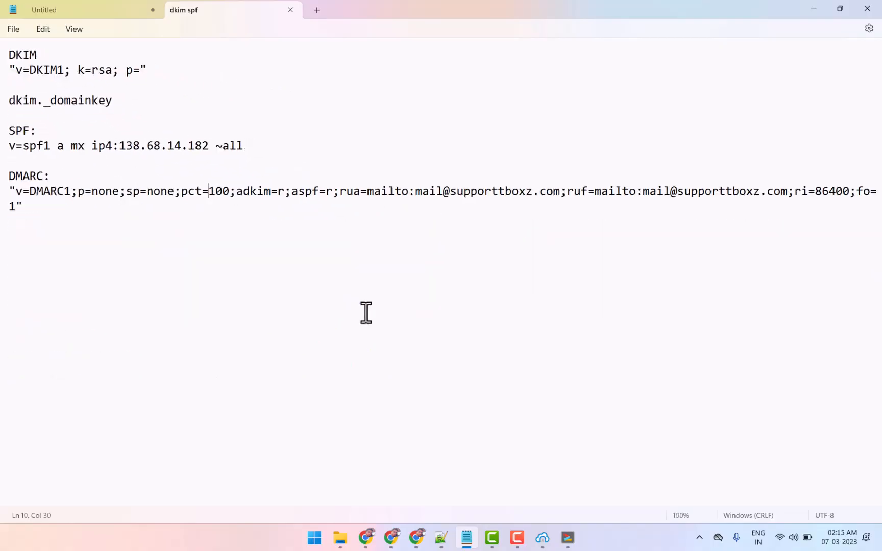
scroll(365, 313, down, 2)
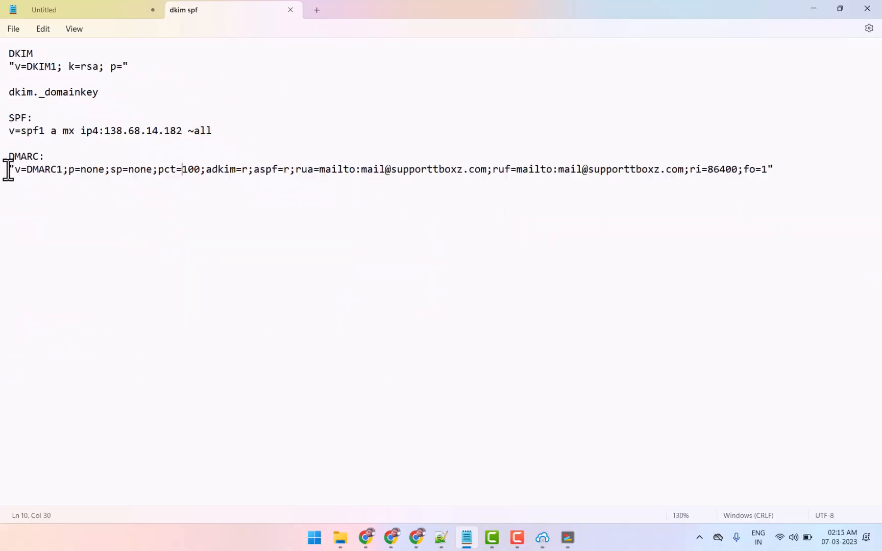
drag(9, 169, 785, 166)
click(813, 9)
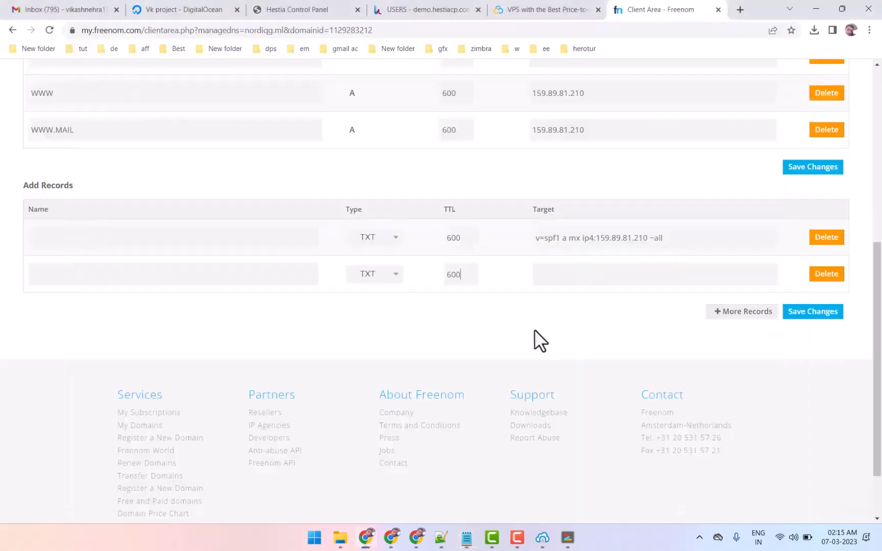
click(600, 273)
key(ctrl+v)
key(Return)
Change the DMARC report address domain to nordiqg.ml and name the record _dmarc
scroll(444, 211, up, 1)
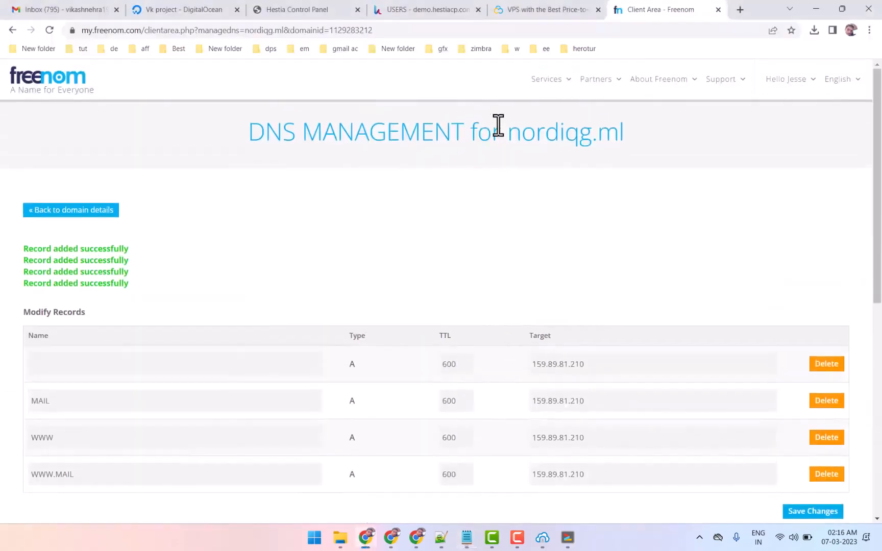
drag(511, 133, 615, 132)
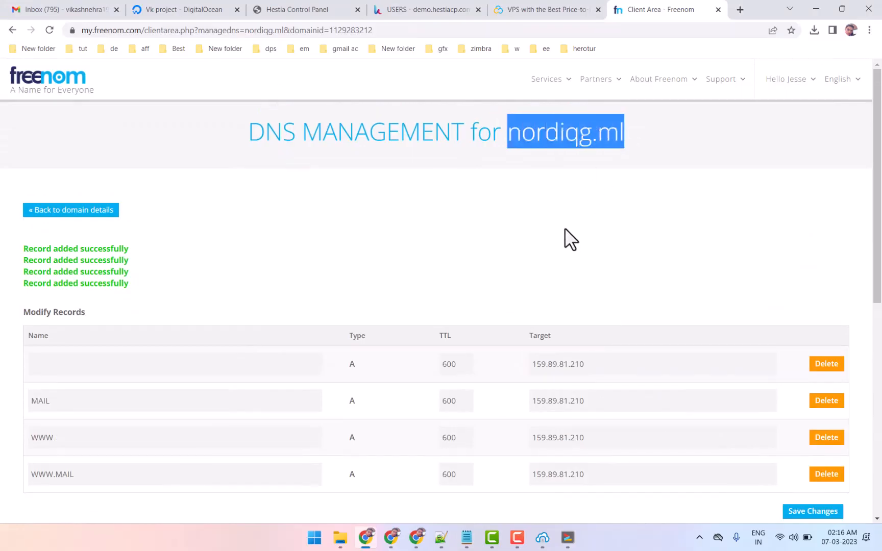
click(558, 240)
scroll(566, 253, down, 8)
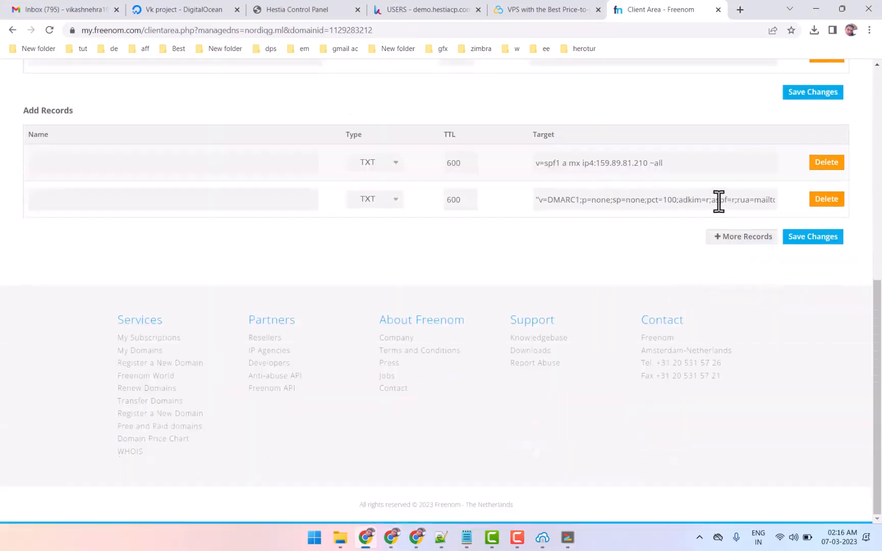
drag(718, 201, 742, 199)
click(735, 200)
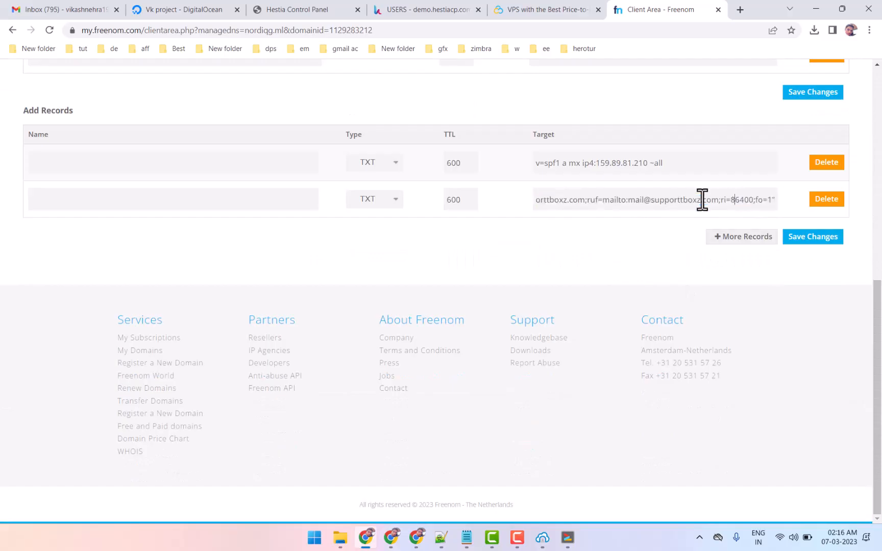
drag(651, 200, 715, 202)
text(nordiqg.ml)
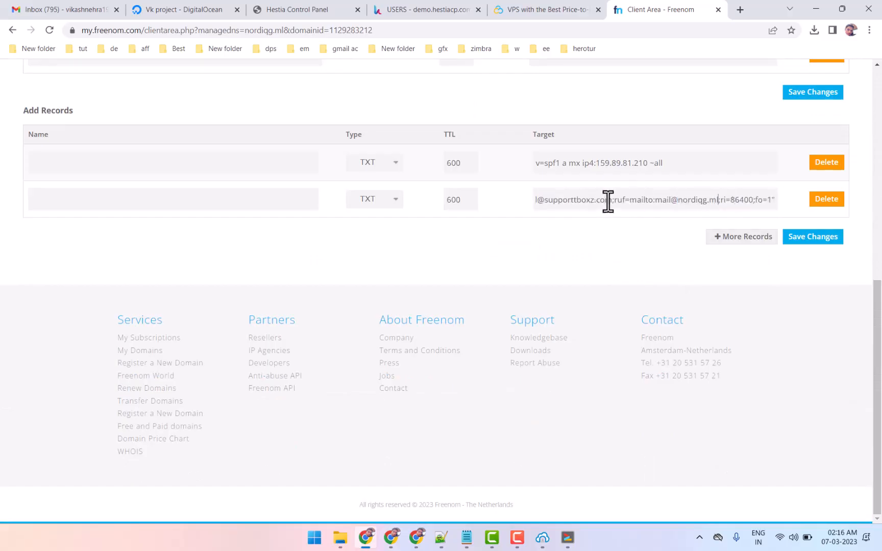
drag(612, 200, 544, 199)
click(610, 240)
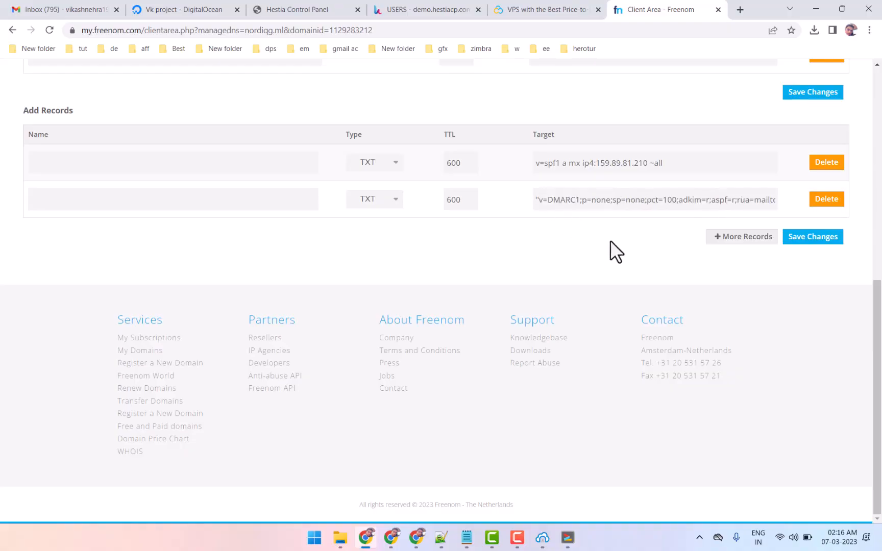
click(206, 203)
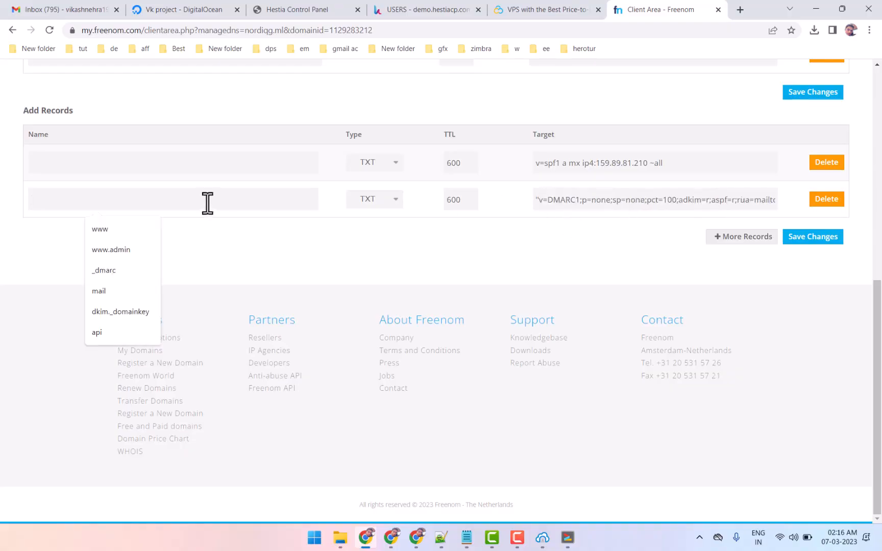
text(_dmarc)
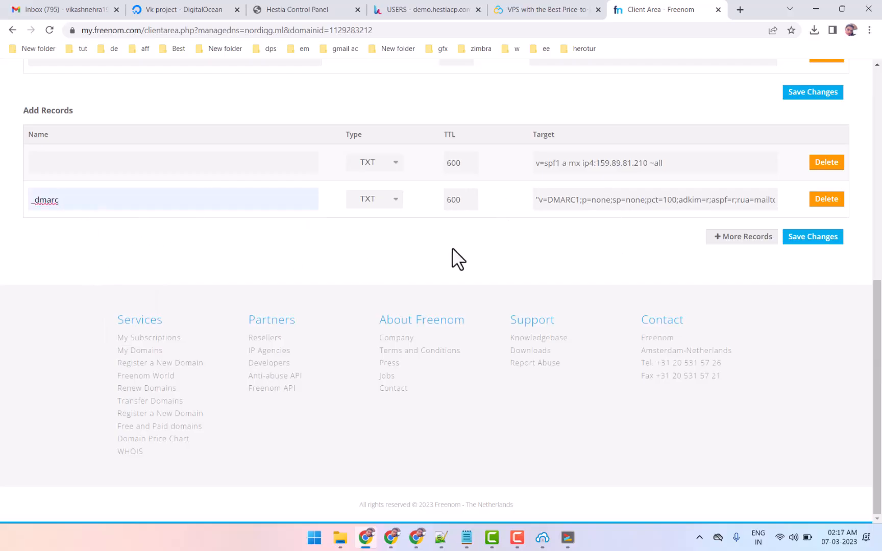
Add an MX record targeting mail.nordiqg.ml with priority 10 and TTL 600
click(723, 244)
click(375, 236)
click(368, 300)
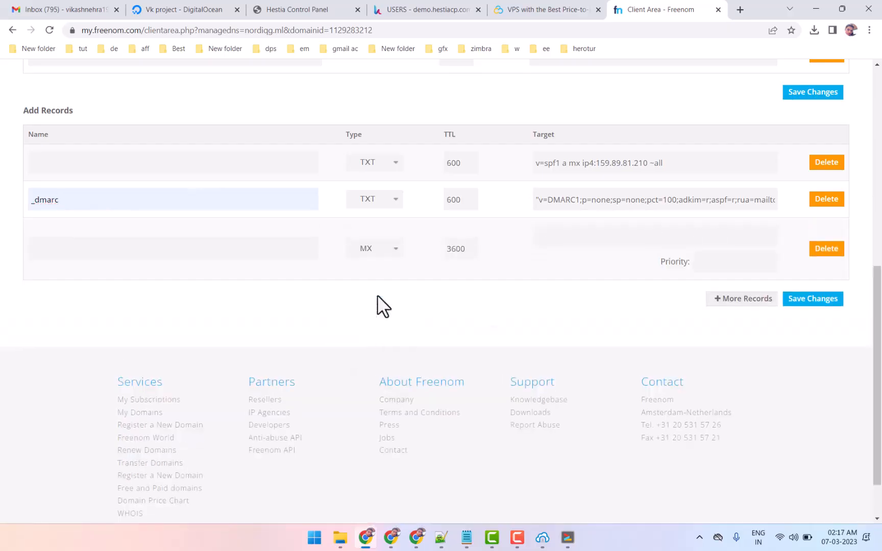
double_click(448, 250)
text(600)
click(607, 233)
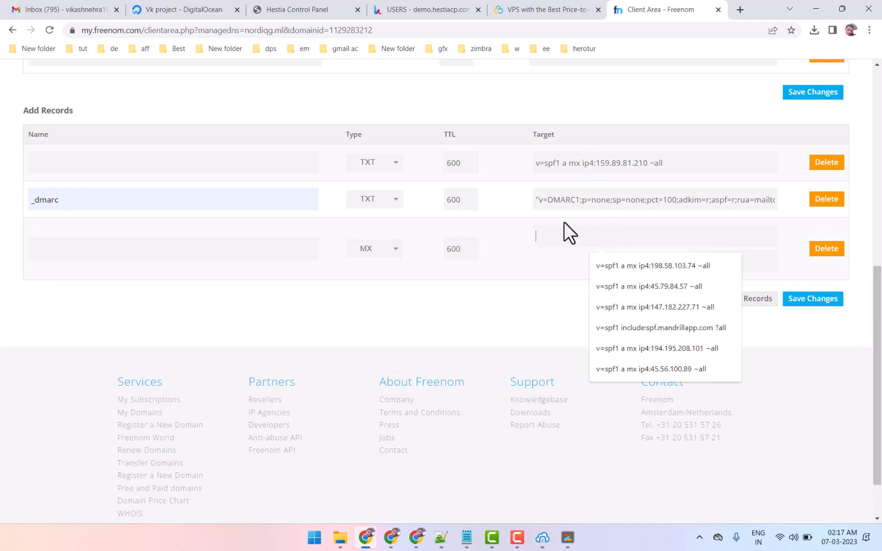
text(m)
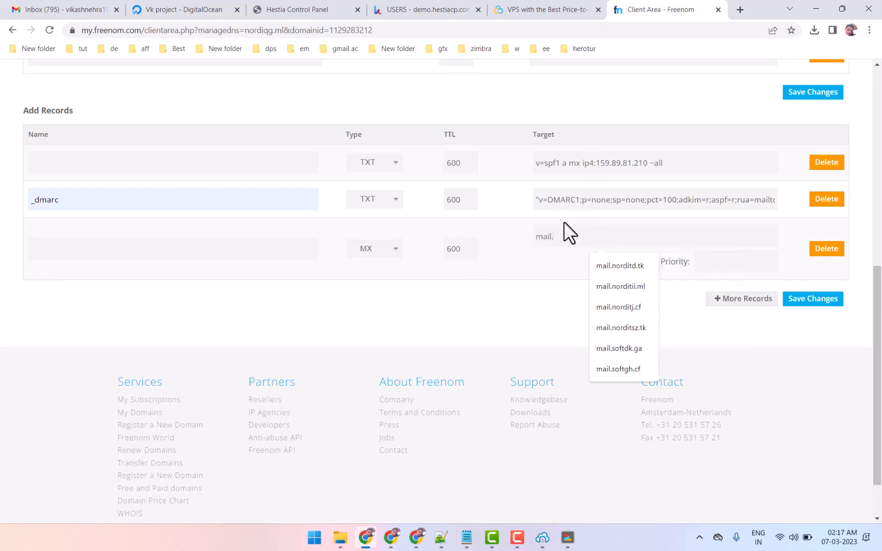
text(ail.nordiqg.ml)
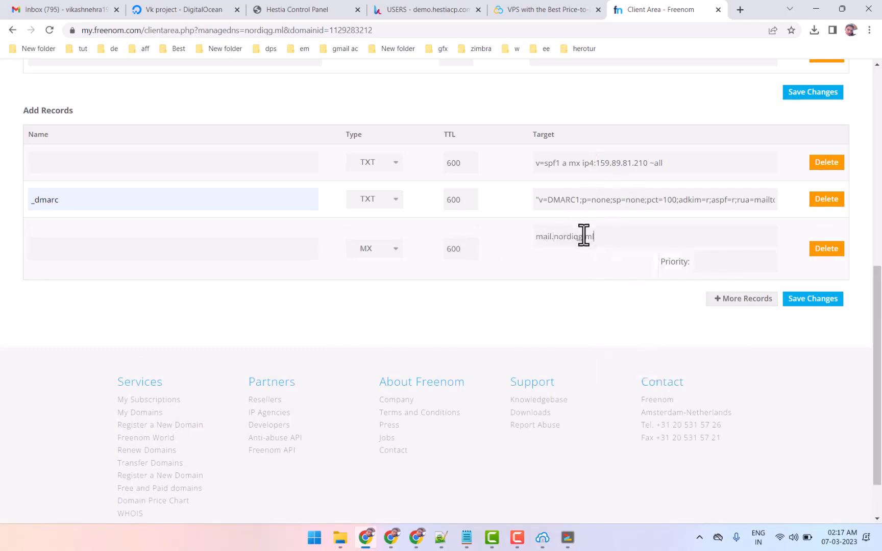
click(733, 266)
text(10)
Save the new DNS records in Freenom and return to the installer terminal
click(816, 301)
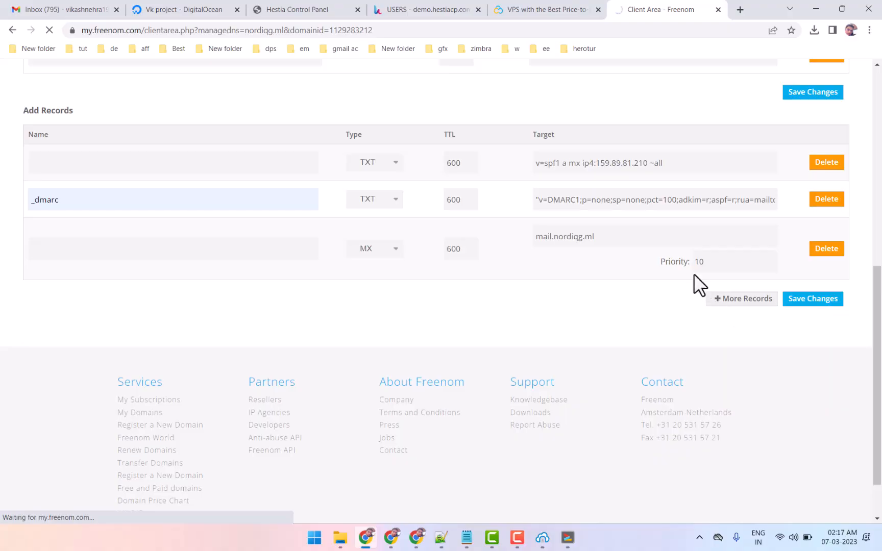
mouse_move(472, 536)
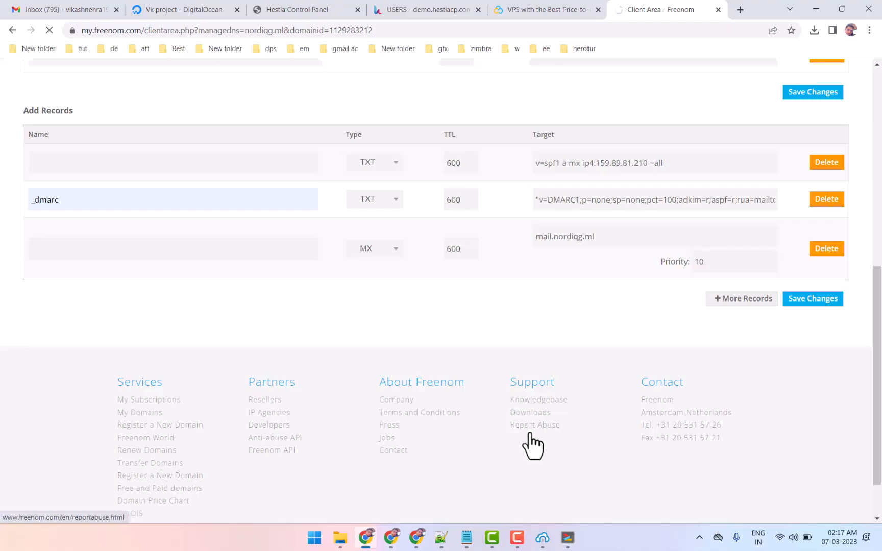
click(567, 538)
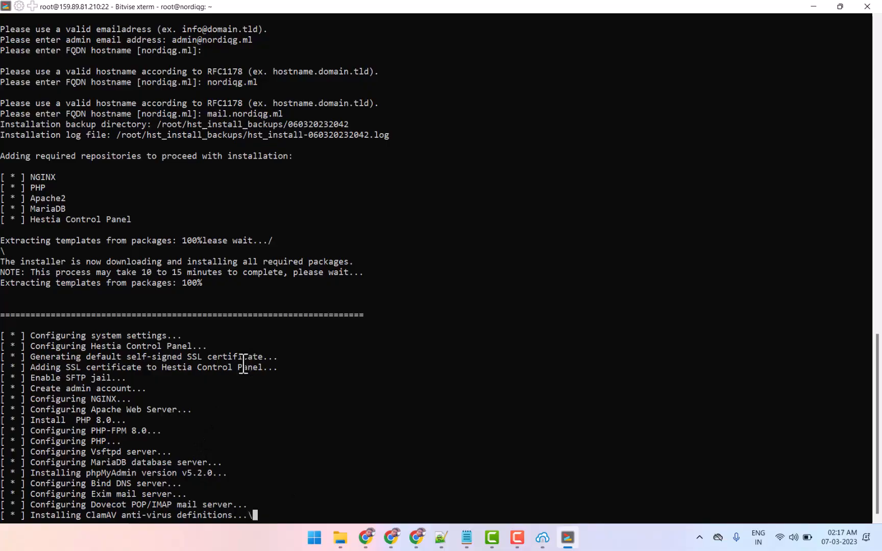
Reboot the server to finish the Hestia install and copy the admin URL, username and password
click(365, 537)
scroll(511, 306, up, 3)
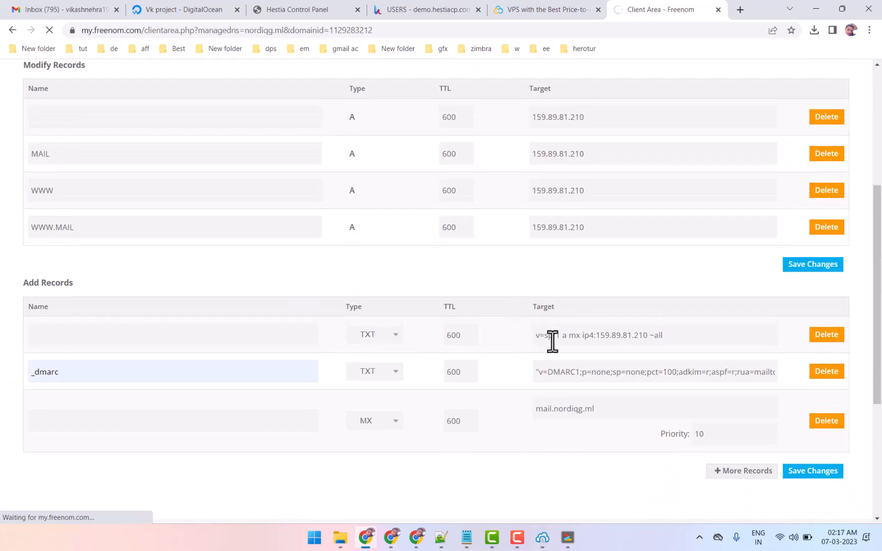
click(568, 537)
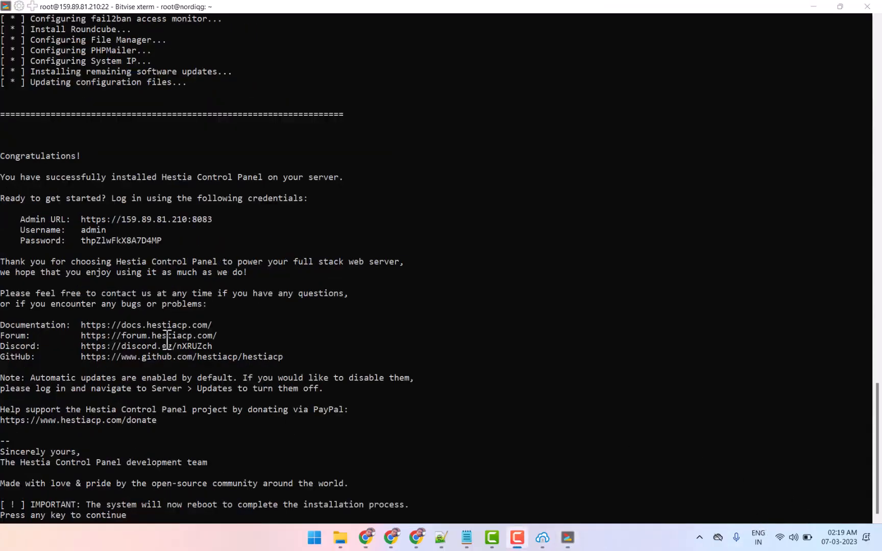
drag(4, 156, 126, 157)
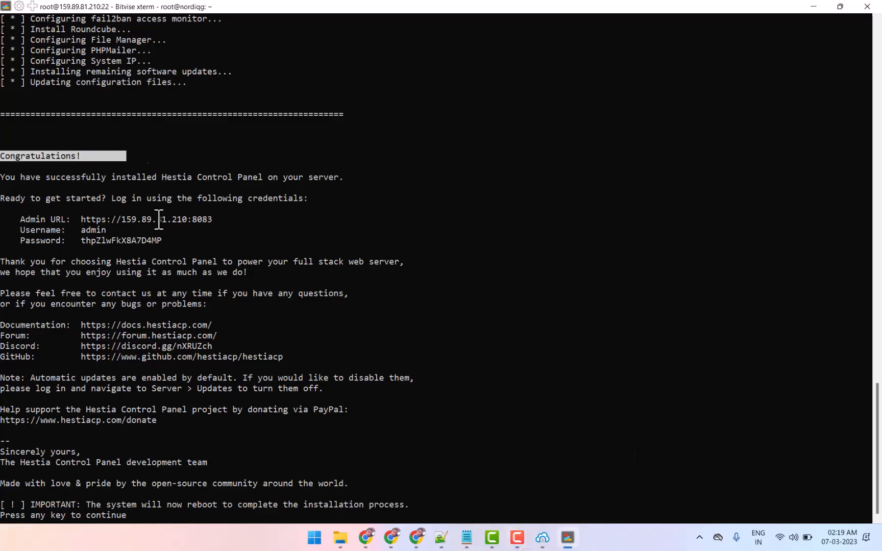
click(160, 510)
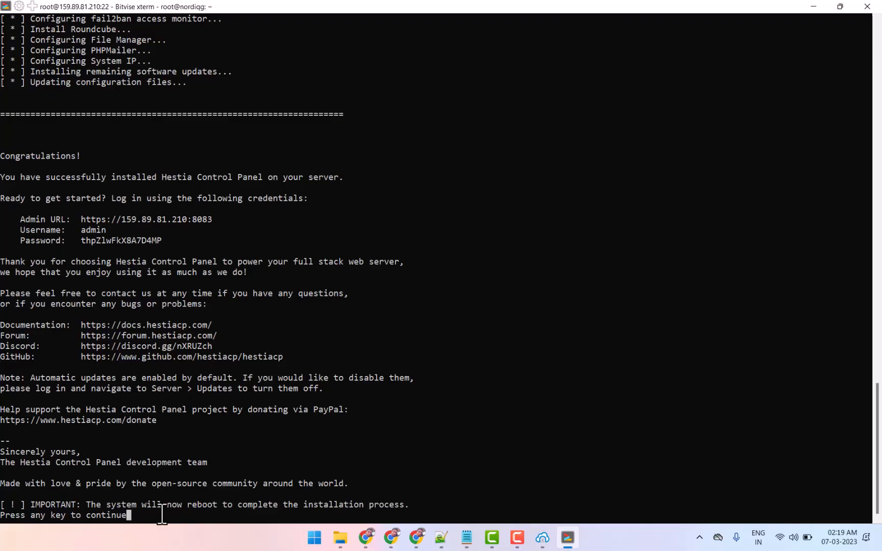
key(Return)
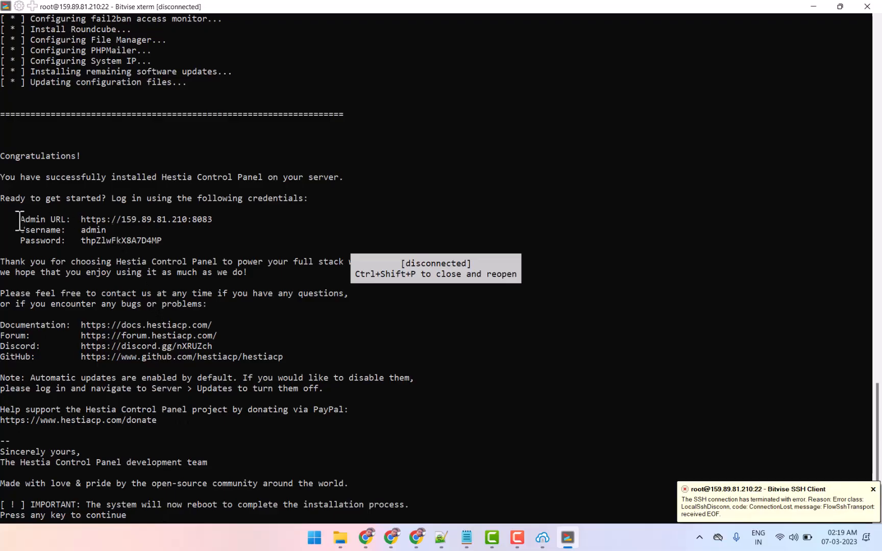
drag(19, 219, 198, 243)
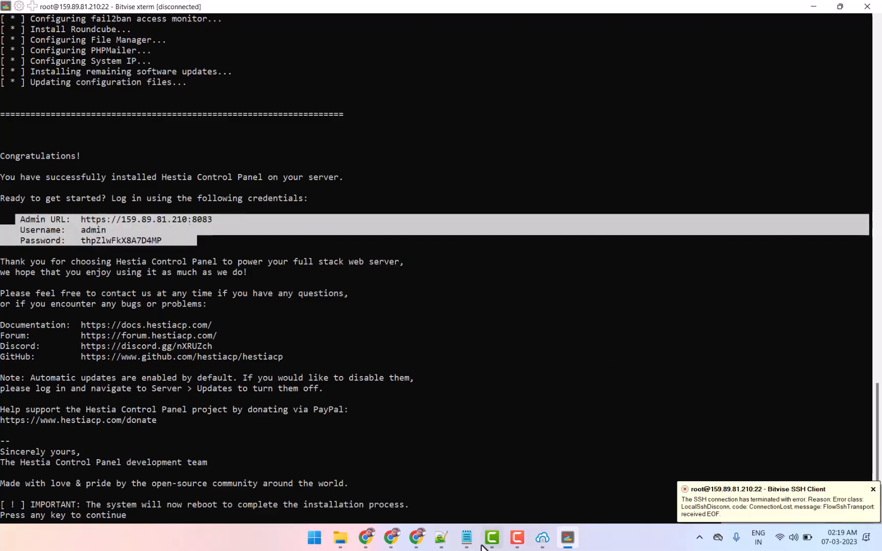
click(467, 535)
Paste the Hestia admin credentials into the untitled SMTP notes
click(109, 14)
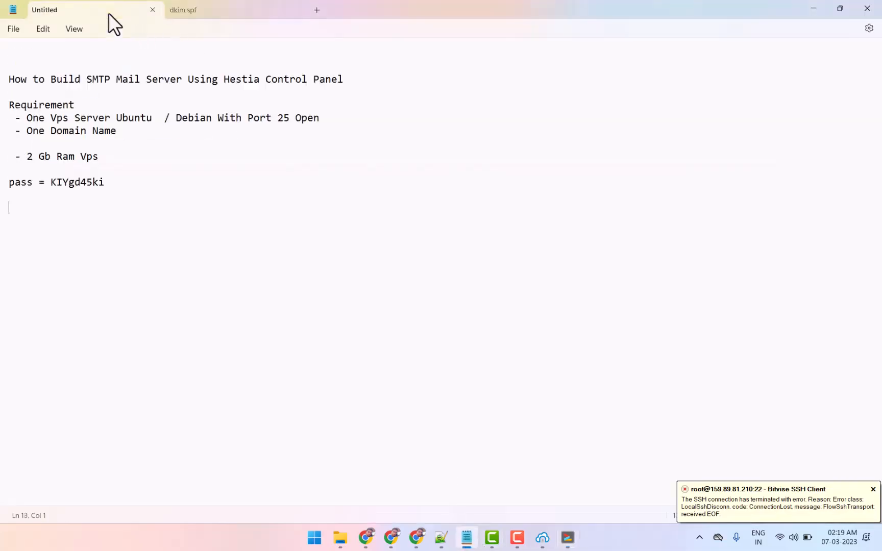
key(ctrl+v)
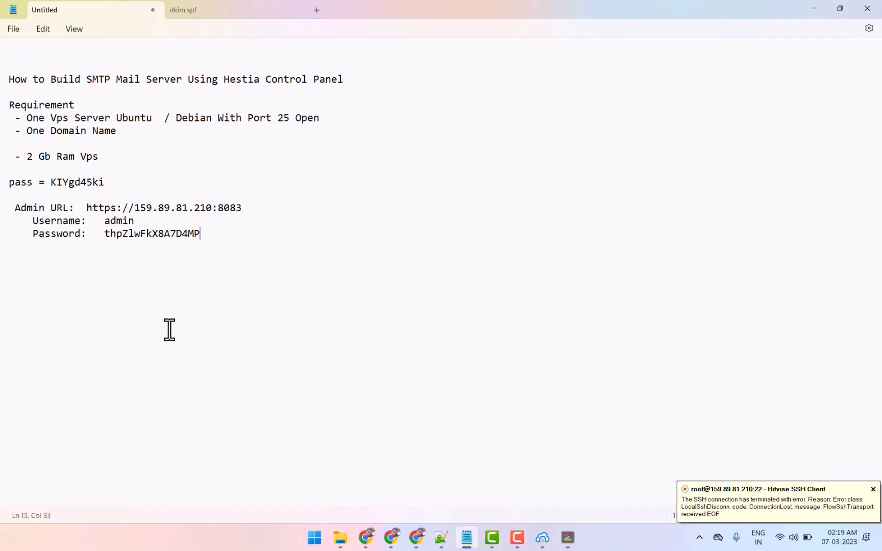
scroll(169, 329, up, 3)
scroll(219, 329, up, 4)
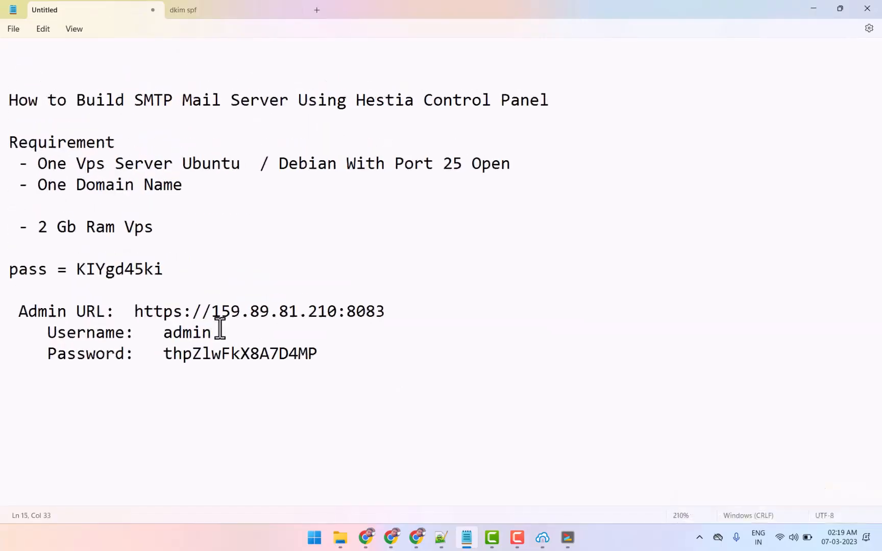
Close the disconnected terminal and accept the rebooted server's new host key
click(568, 537)
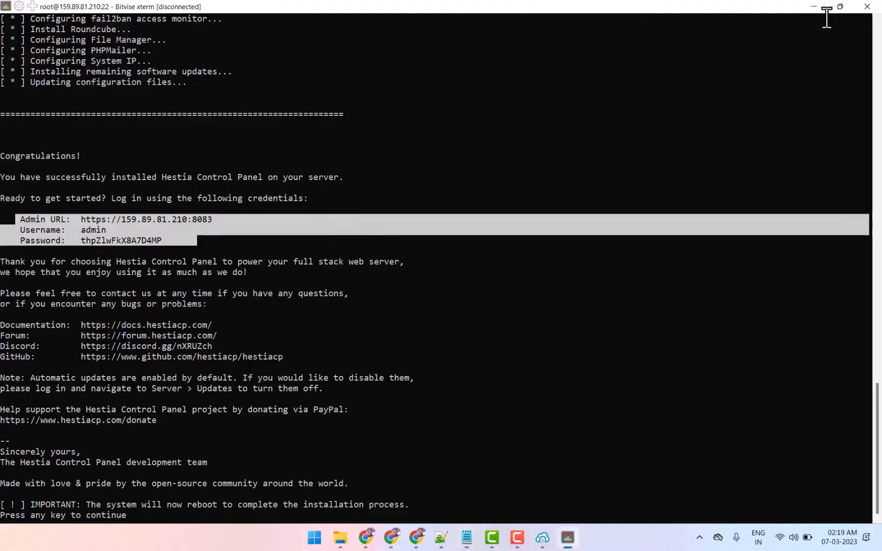
click(867, 7)
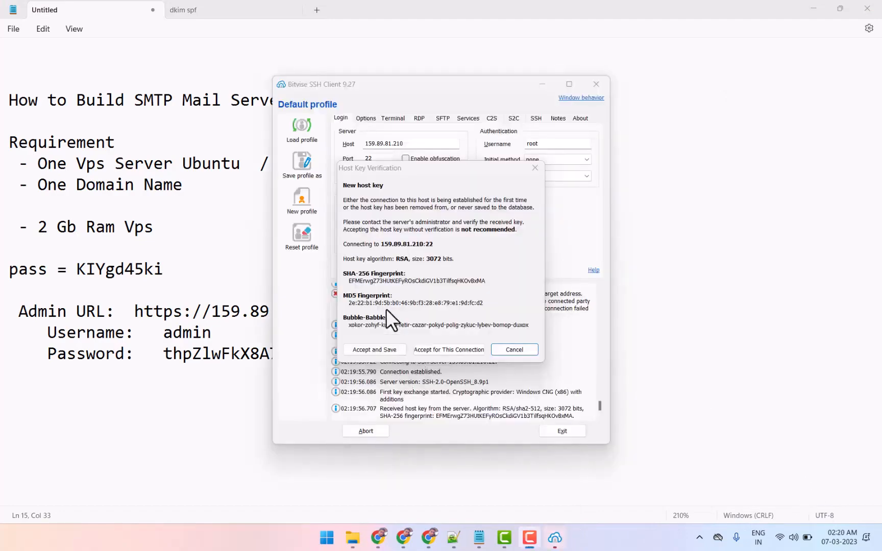
click(430, 350)
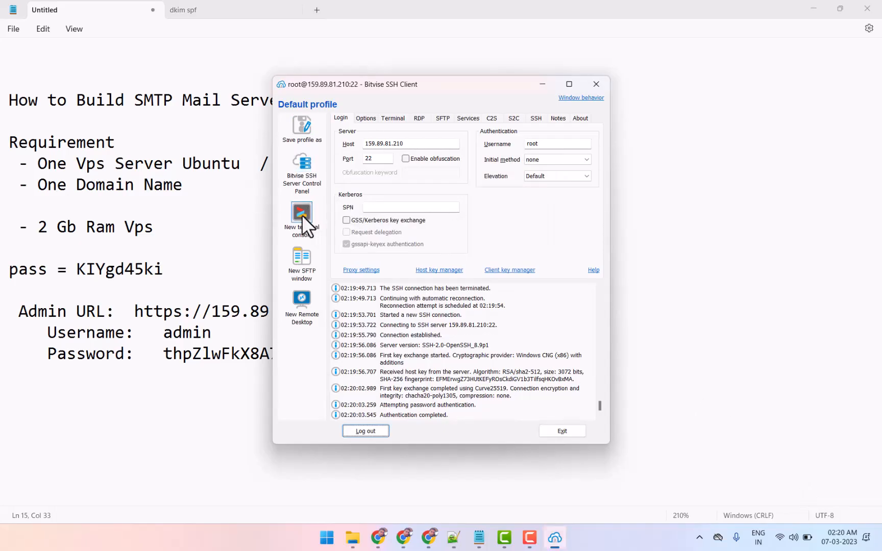
click(75, 407)
click(135, 309)
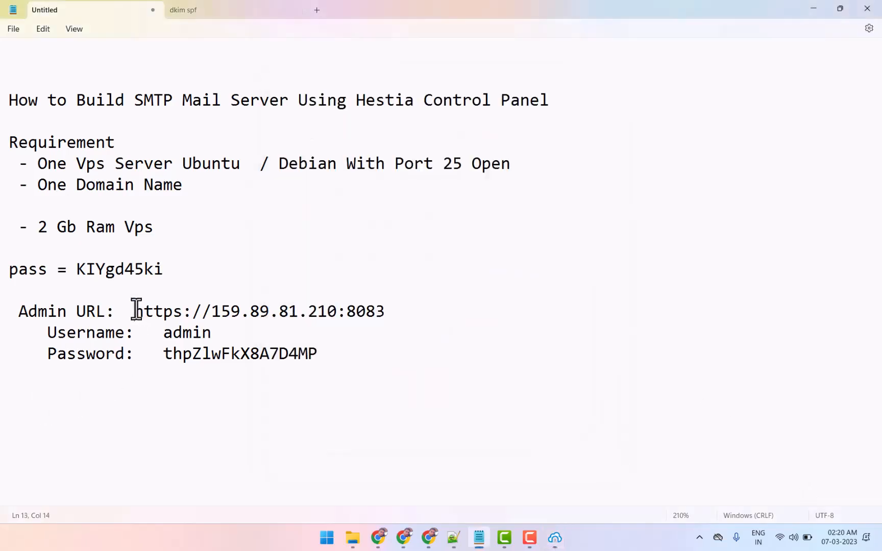
drag(136, 310, 391, 305)
right_click(355, 308)
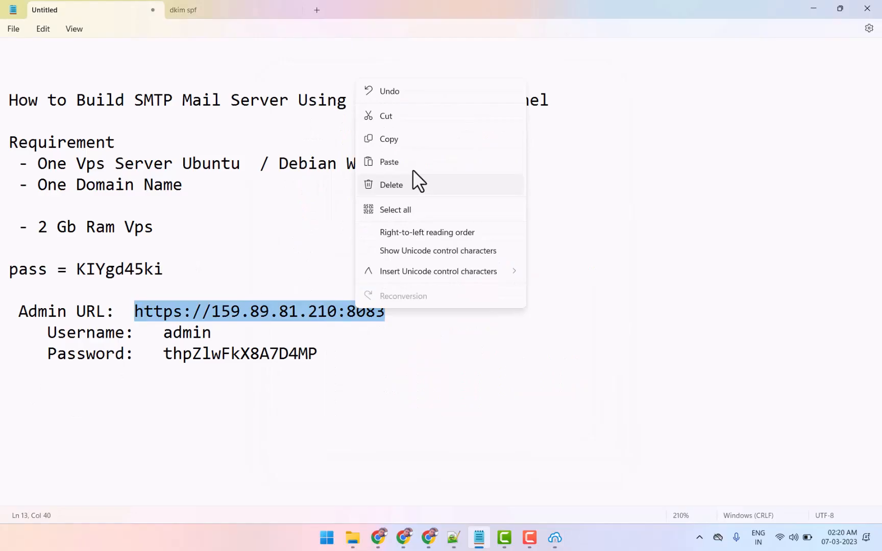
click(409, 140)
click(378, 537)
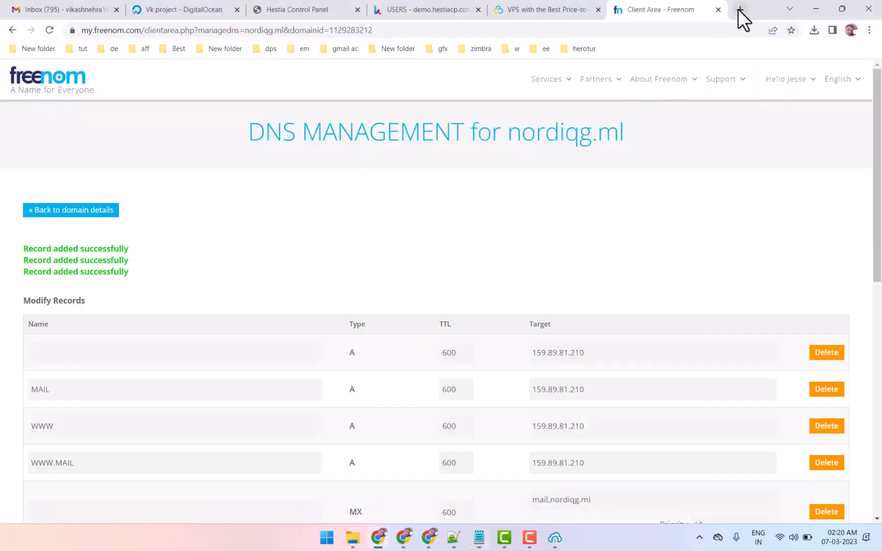
click(740, 9)
key(ctrl+v)
key(Return)
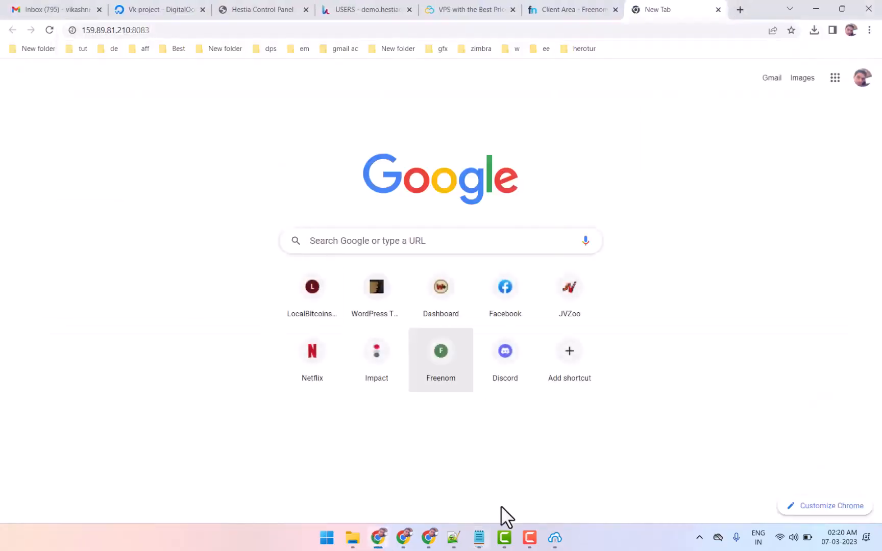
click(478, 537)
Copy the admin password from the notes and proceed past Chrome's certificate warning
click(203, 353)
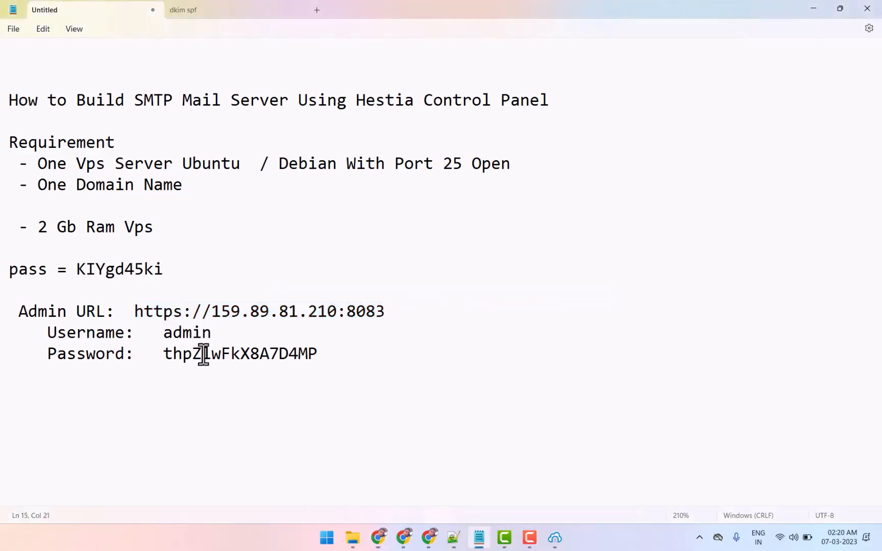
double_click(203, 354)
click(378, 538)
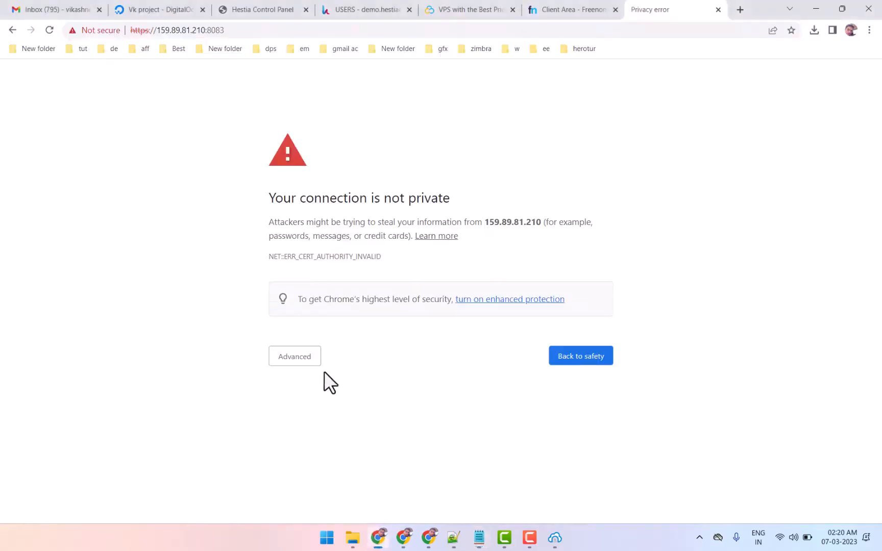
click(296, 360)
click(293, 444)
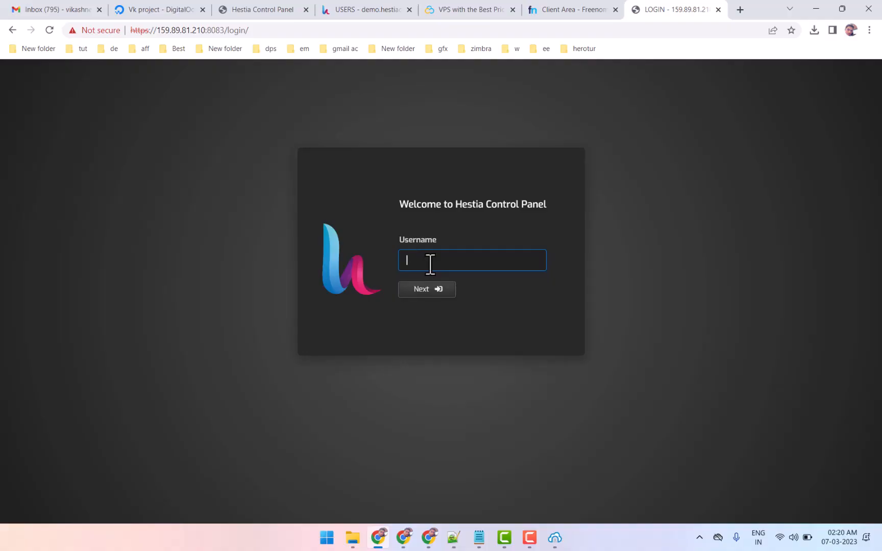
Log in to Hestia as admin with the copied password
click(460, 265)
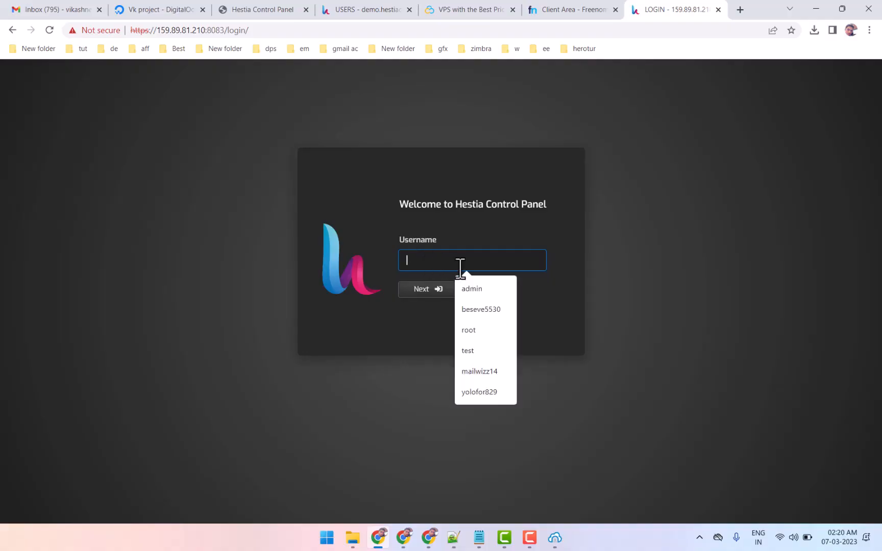
click(471, 288)
click(429, 294)
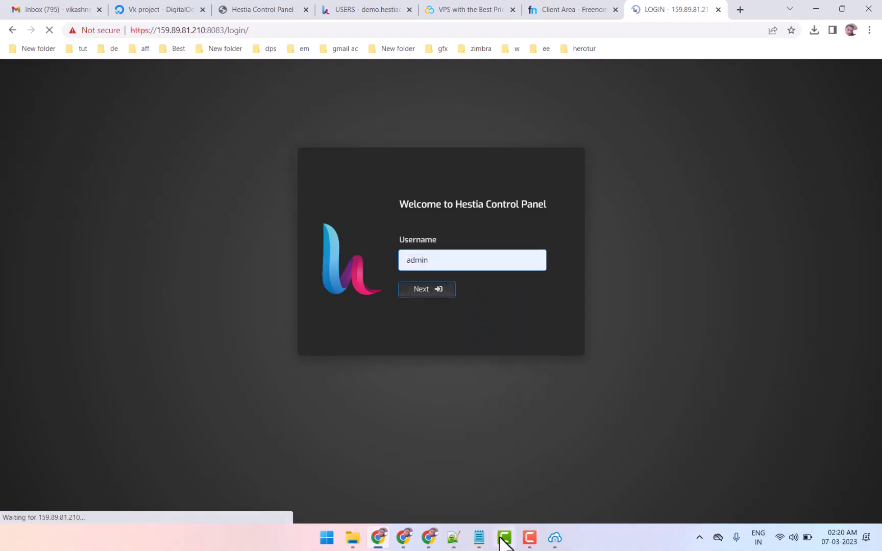
click(478, 537)
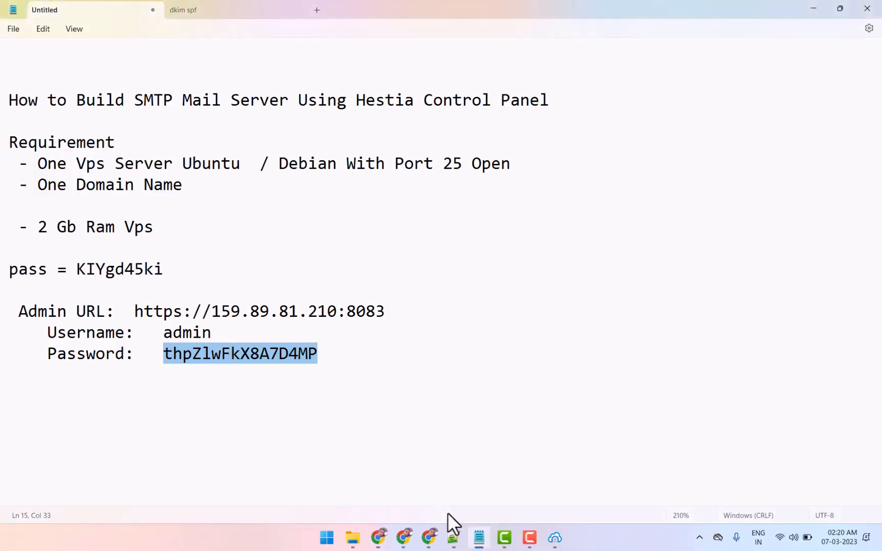
click(481, 547)
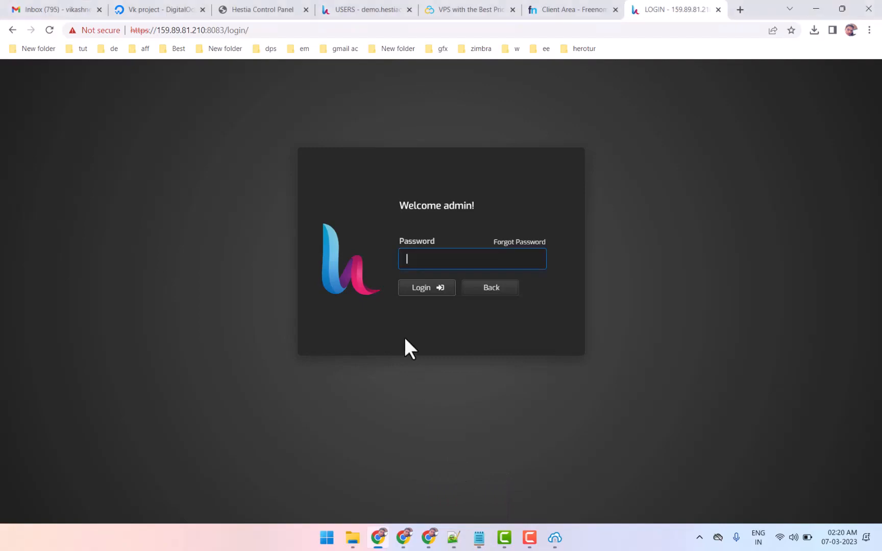
click(442, 291)
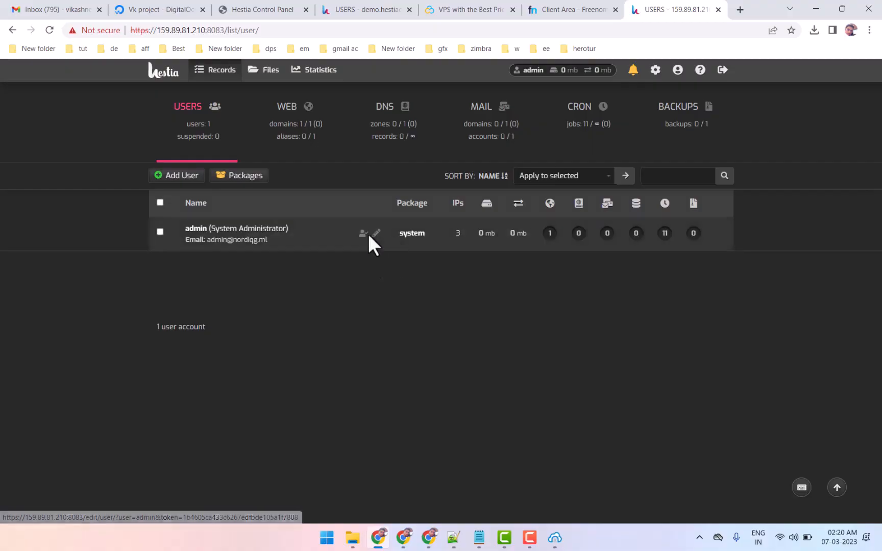
Switch the admin user's package from system to default, save, and view the web domains
click(376, 234)
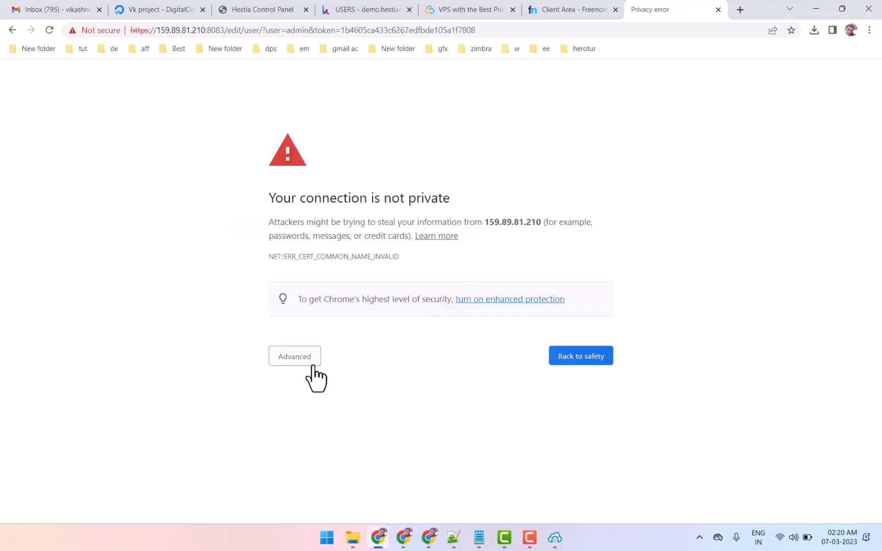
click(310, 361)
click(321, 444)
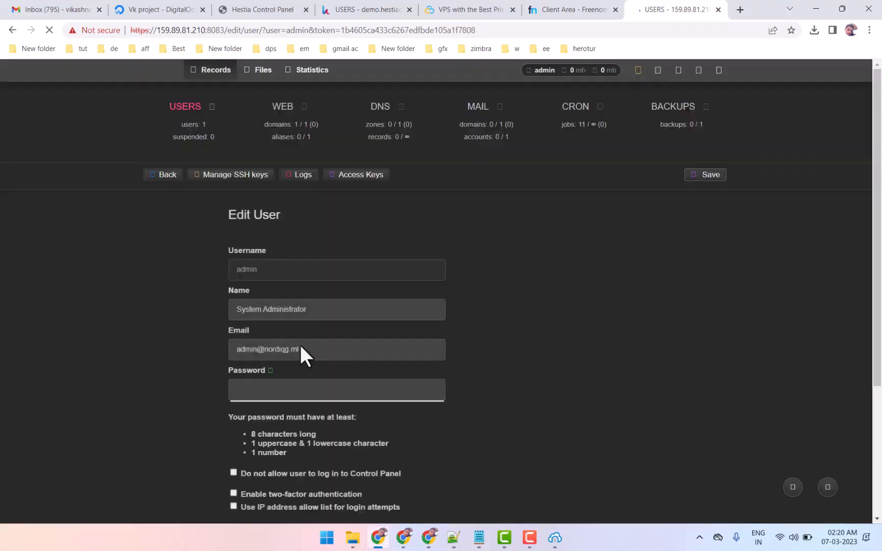
scroll(305, 377, down, 5)
click(274, 475)
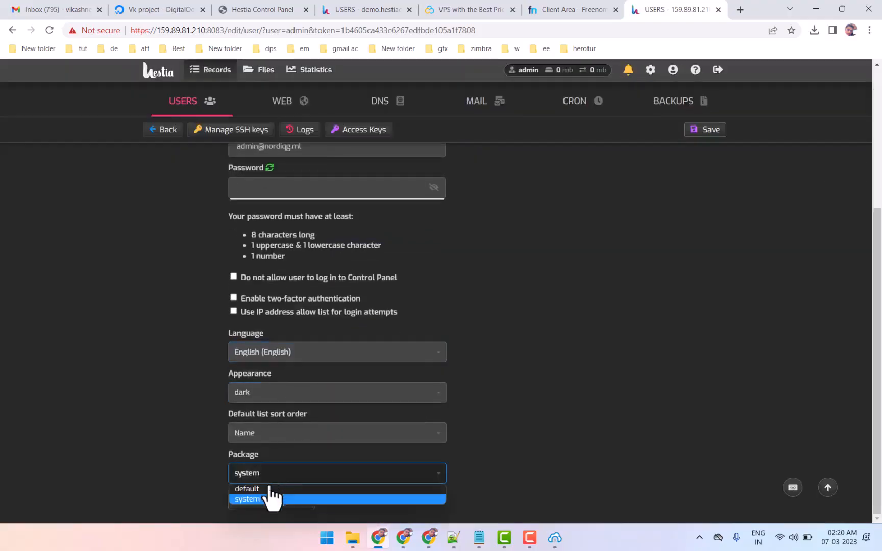
click(268, 487)
click(707, 134)
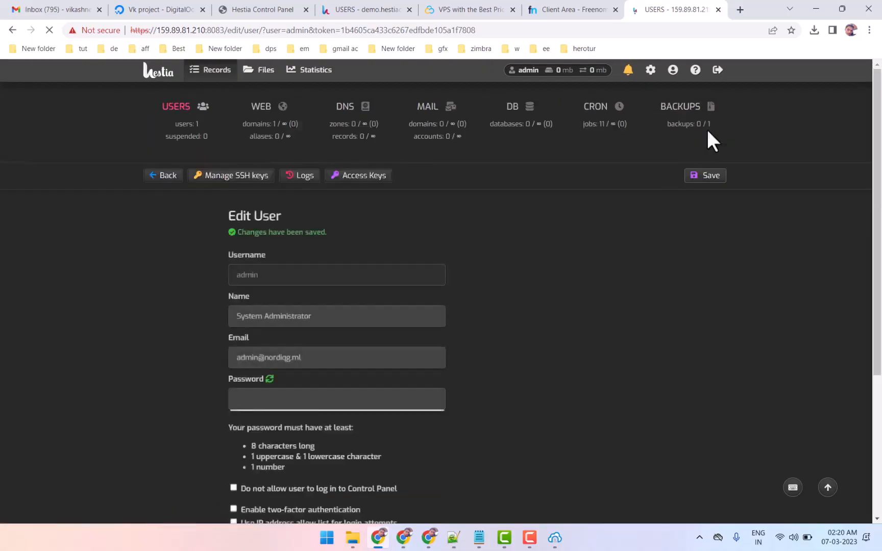
click(267, 126)
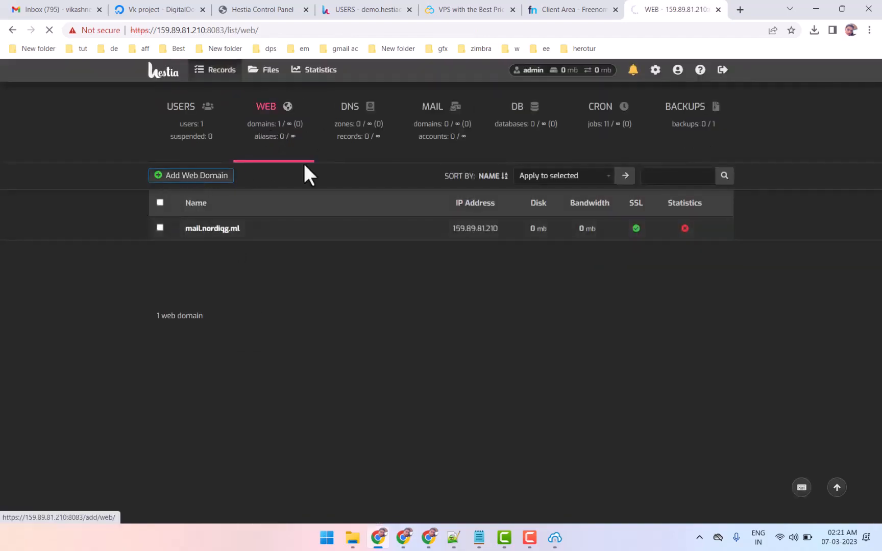
Copy nordiqg.ml from Freenom into the new web domain's Domain field
click(558, 9)
drag(507, 134, 626, 135)
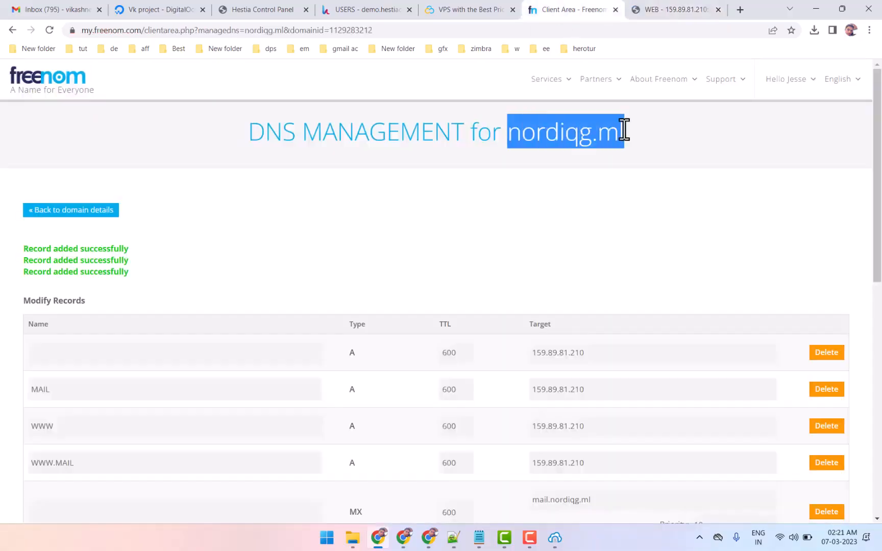
right_click(614, 131)
click(637, 131)
click(693, 10)
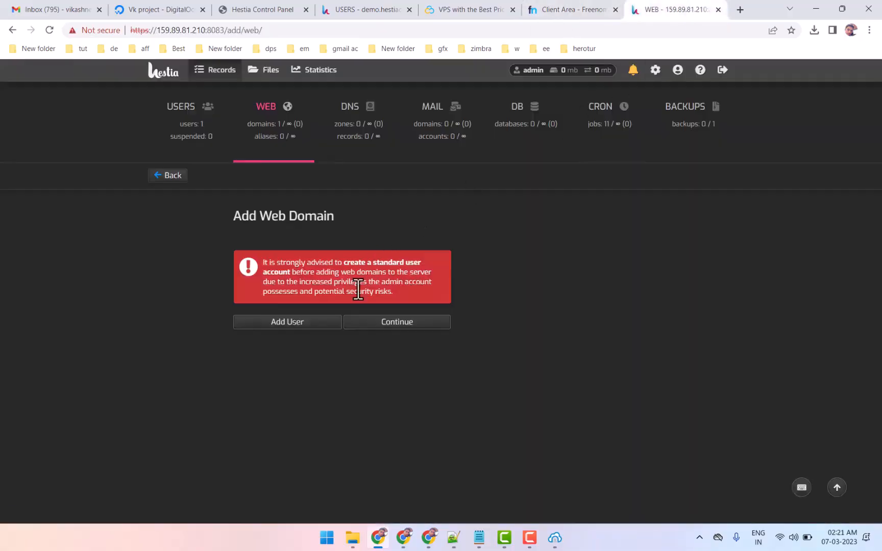
click(395, 327)
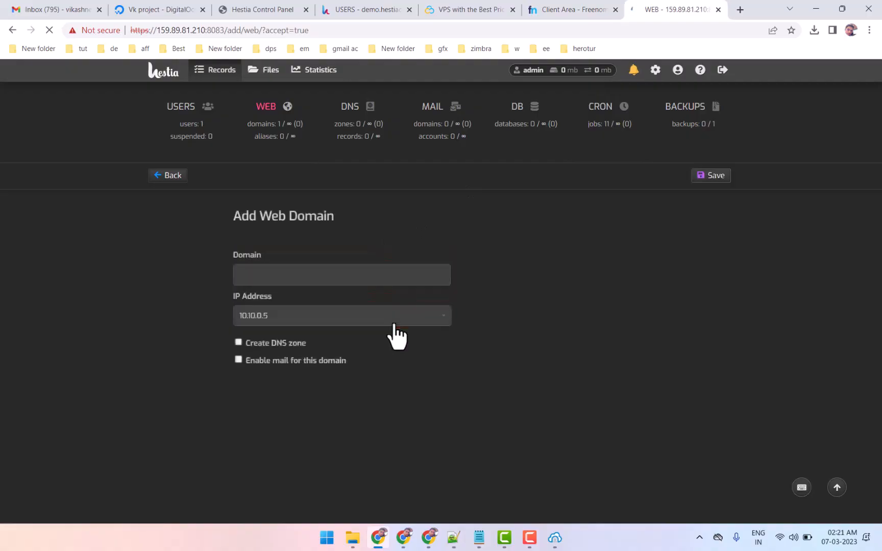
click(311, 276)
key(ctrl+v)
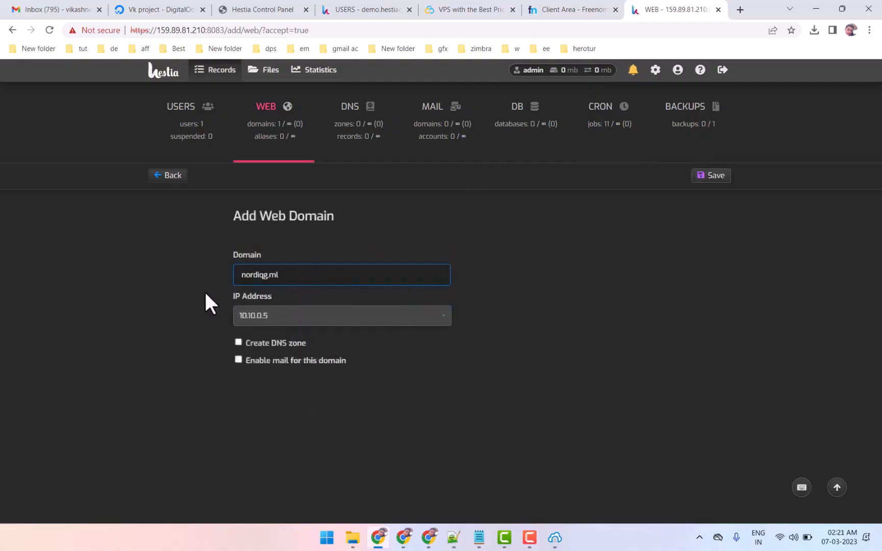
Assign IP 159.89.81.210, enable DNS zone and mail, and save the domain
click(287, 317)
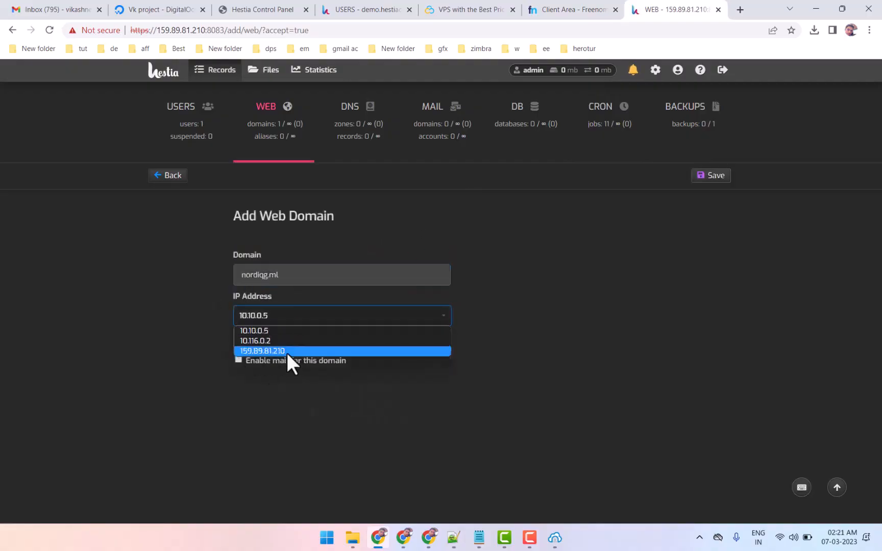
click(531, 9)
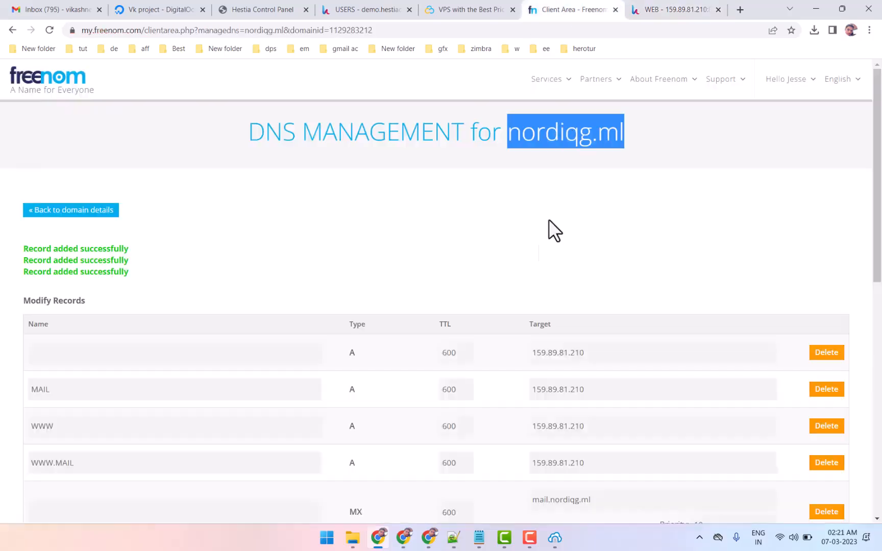
click(684, 10)
click(305, 317)
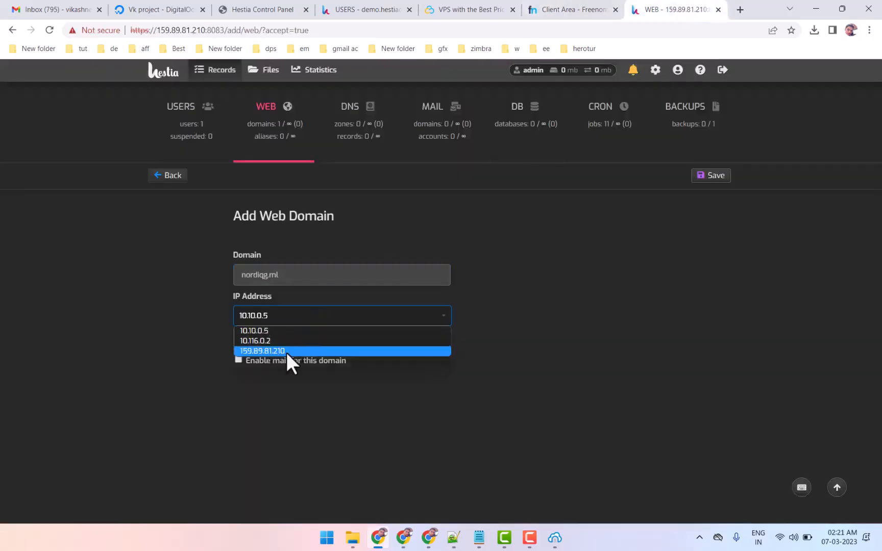
click(299, 352)
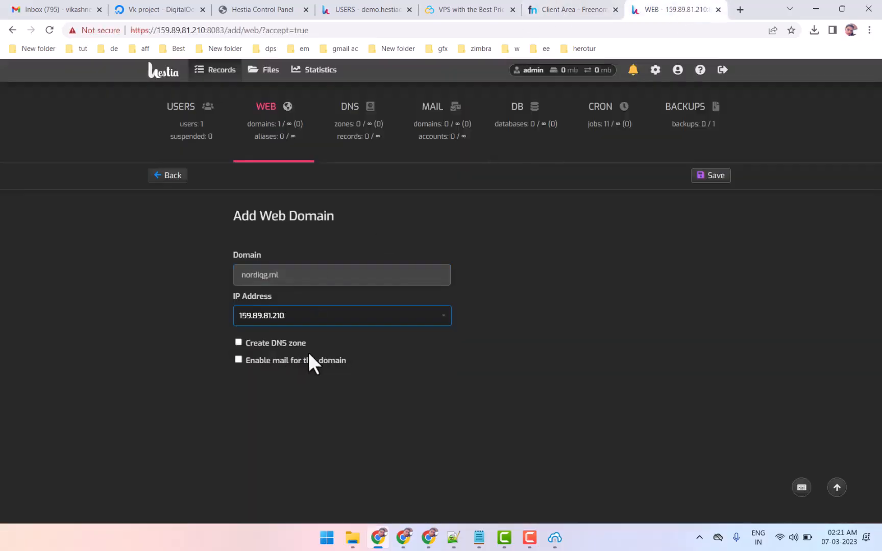
click(238, 342)
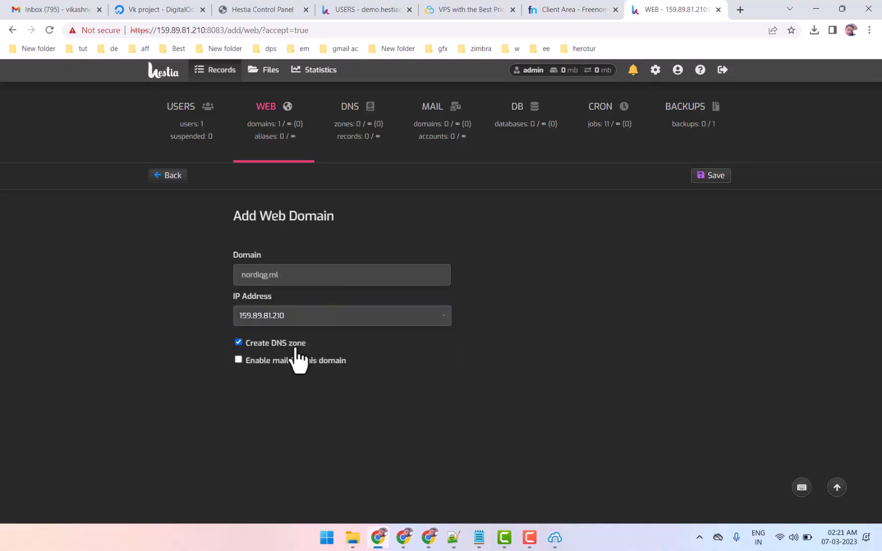
click(238, 361)
click(707, 175)
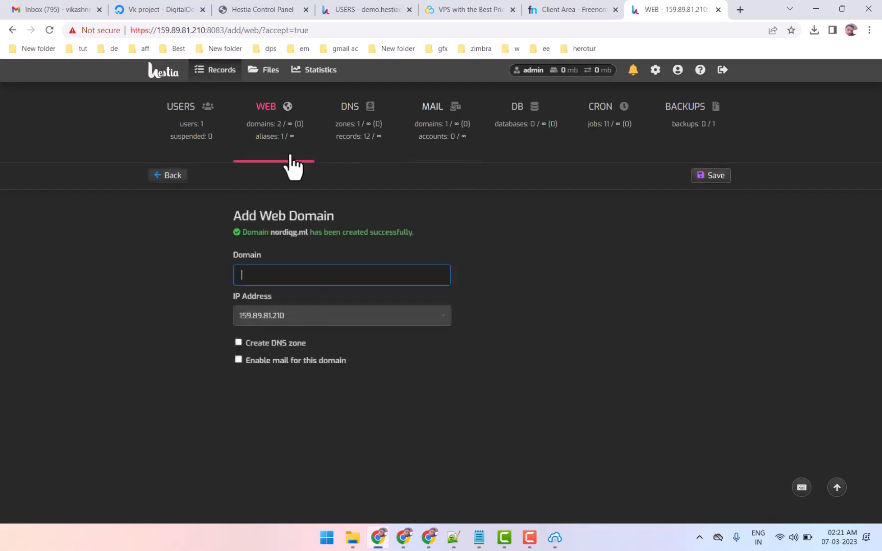
click(267, 139)
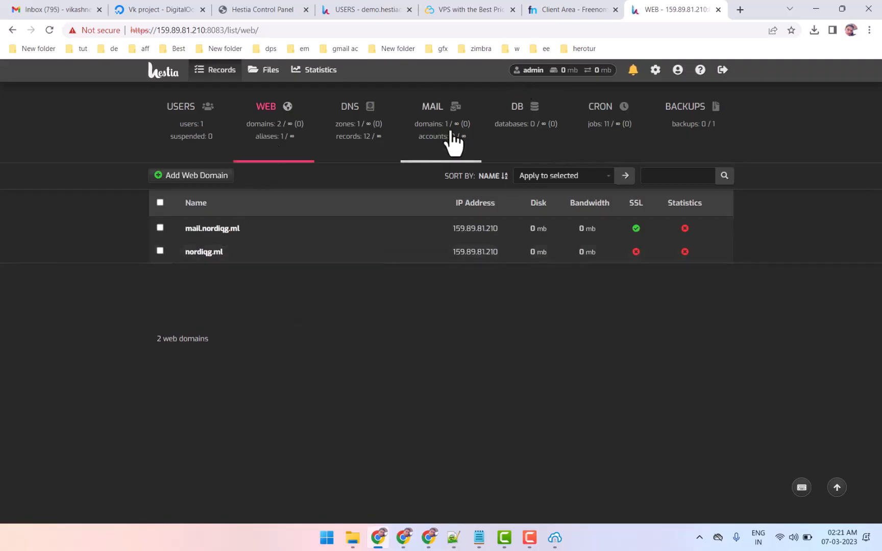
click(739, 10)
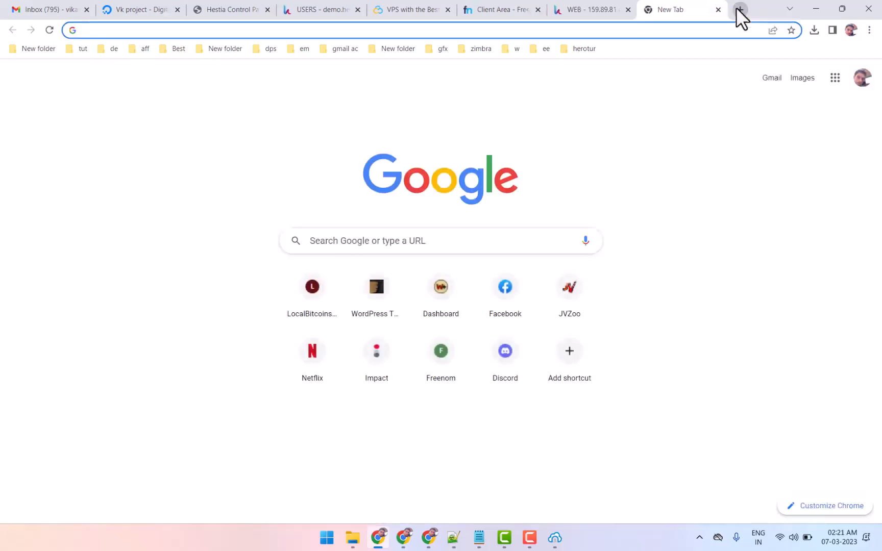
text(mx)
key(Return)
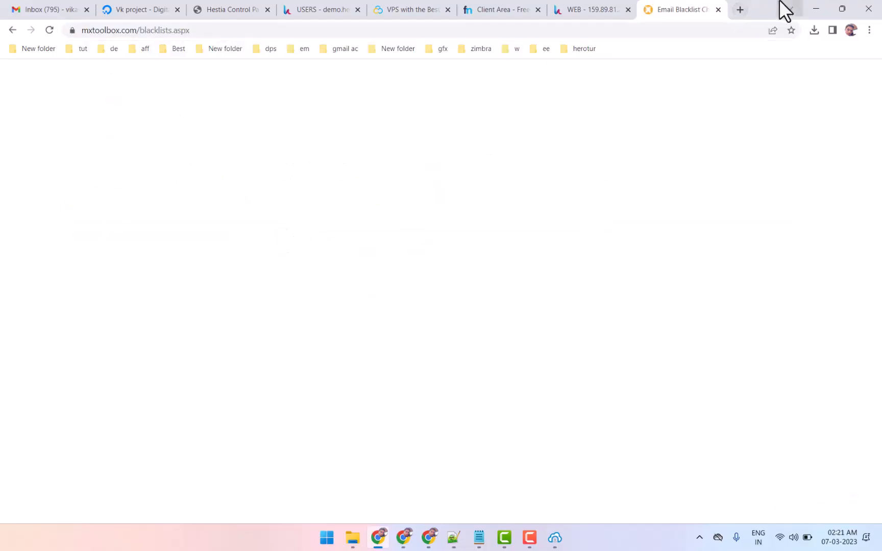
click(531, 10)
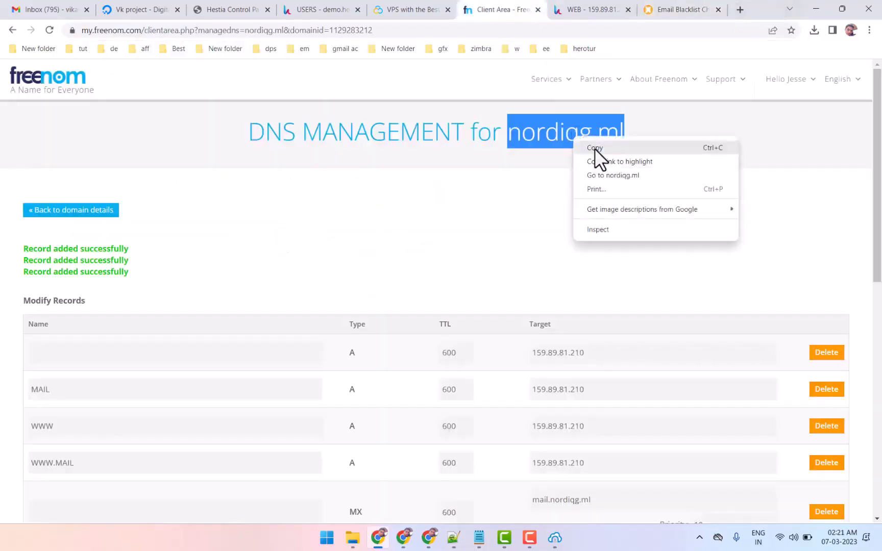
click(595, 149)
drag(670, 4, 586, 5)
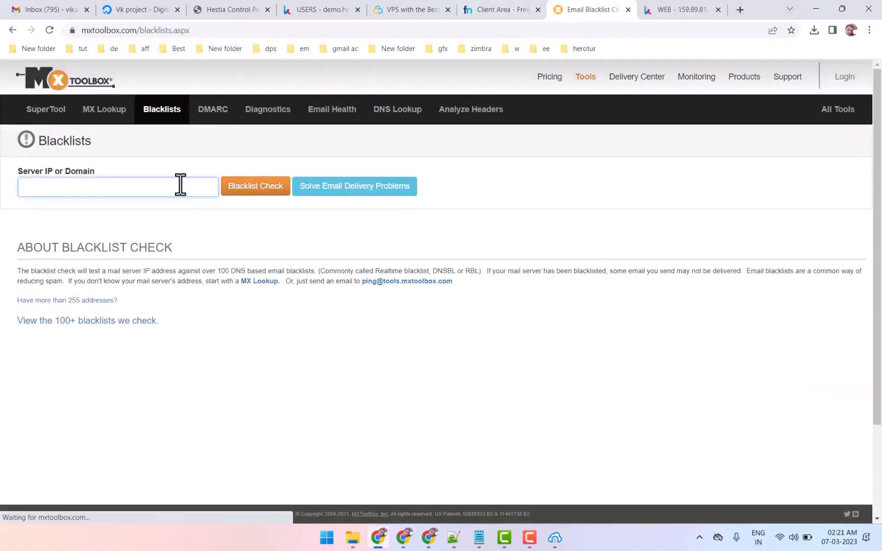
right_click(179, 186)
click(211, 275)
click(257, 194)
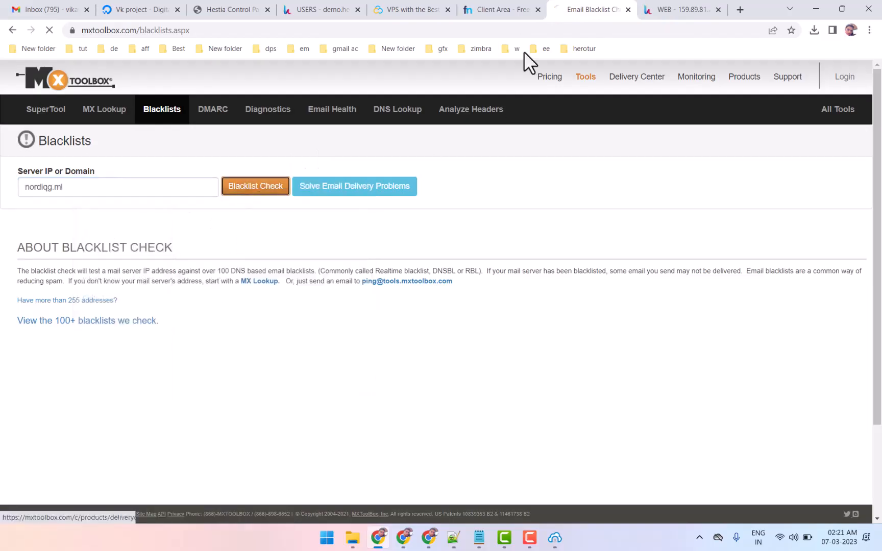
click(497, 10)
double_click(585, 356)
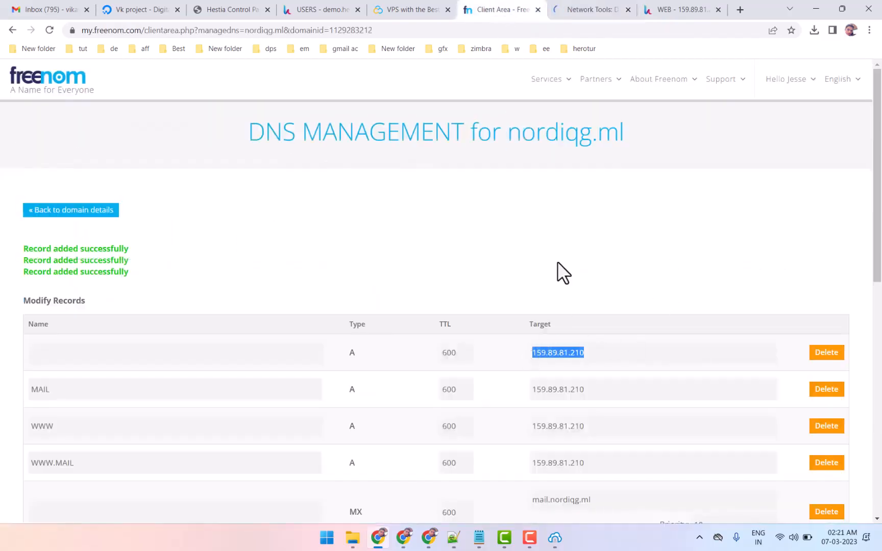
drag(520, 136, 634, 143)
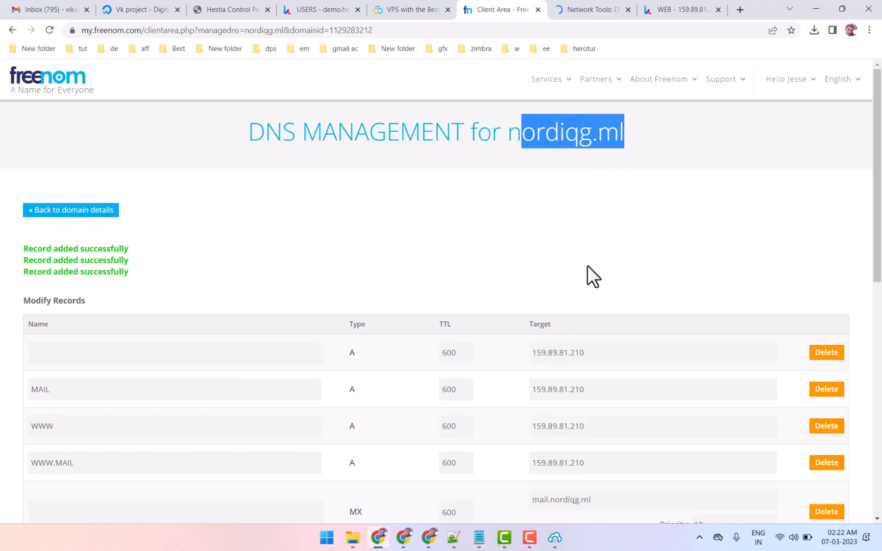
click(586, 10)
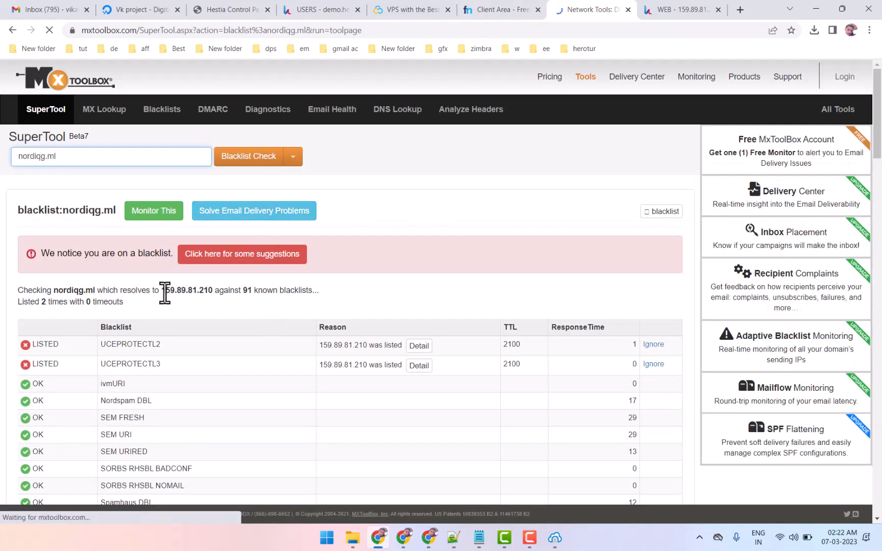
drag(164, 291, 207, 291)
click(207, 291)
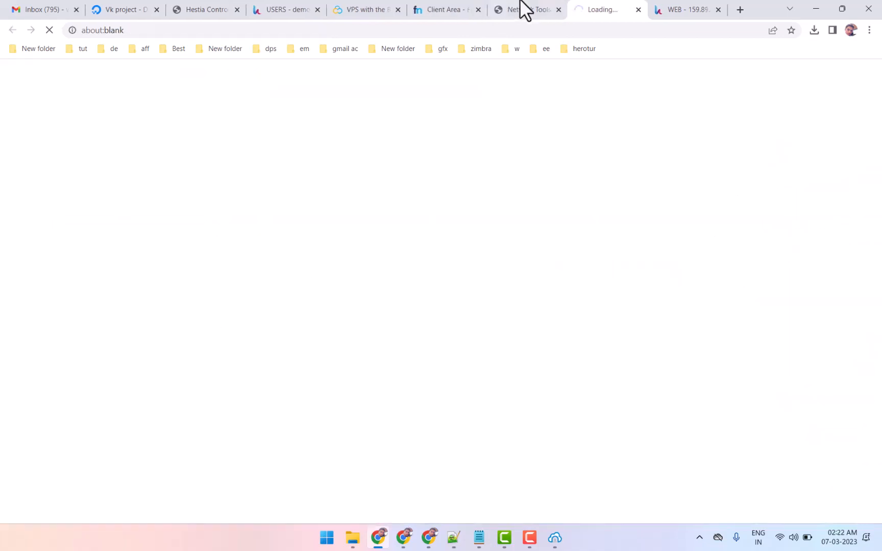
click(522, 10)
click(635, 10)
click(456, 2)
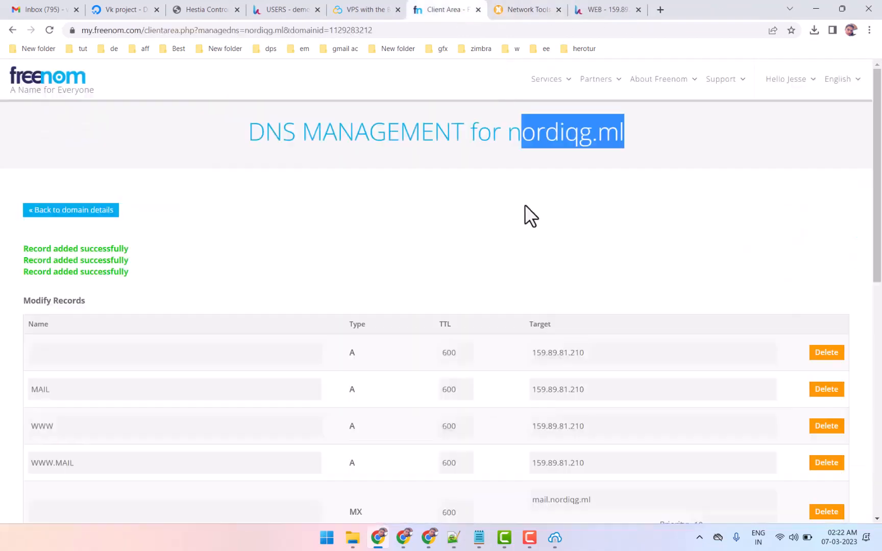
click(570, 9)
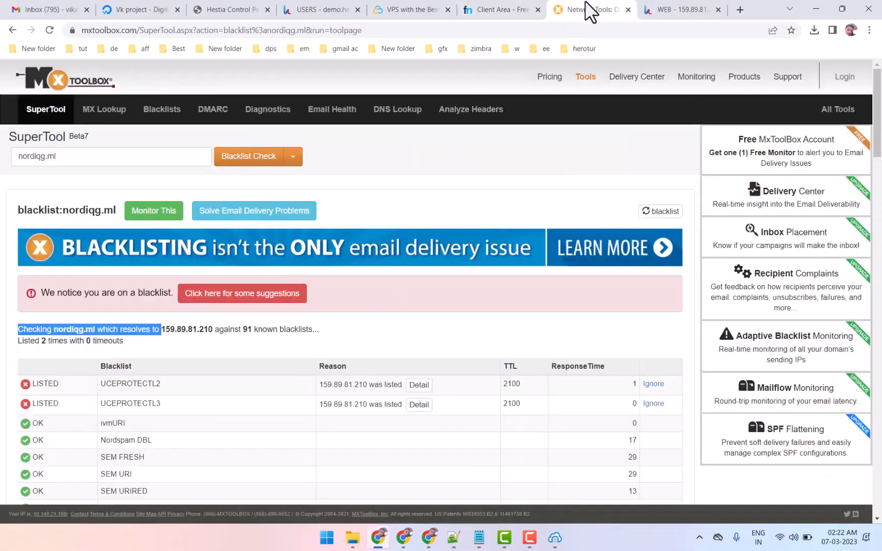
click(628, 10)
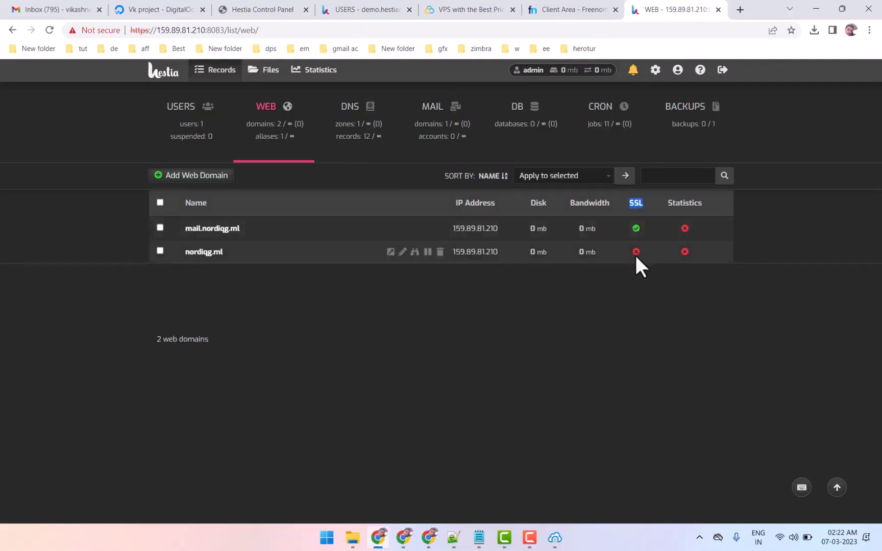
Enable Let's Encrypt SSL for nordiqg.ml with HTTPS redirection off, then view the mail domains
click(402, 251)
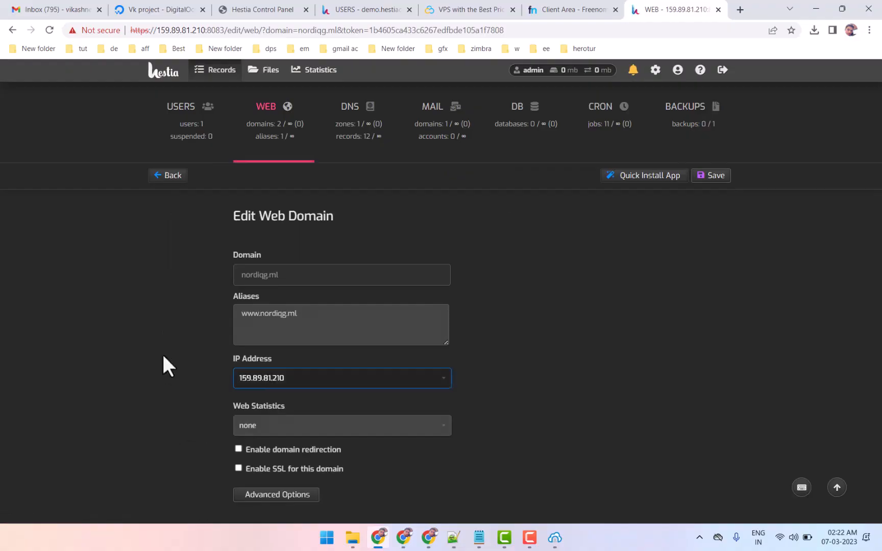
click(238, 468)
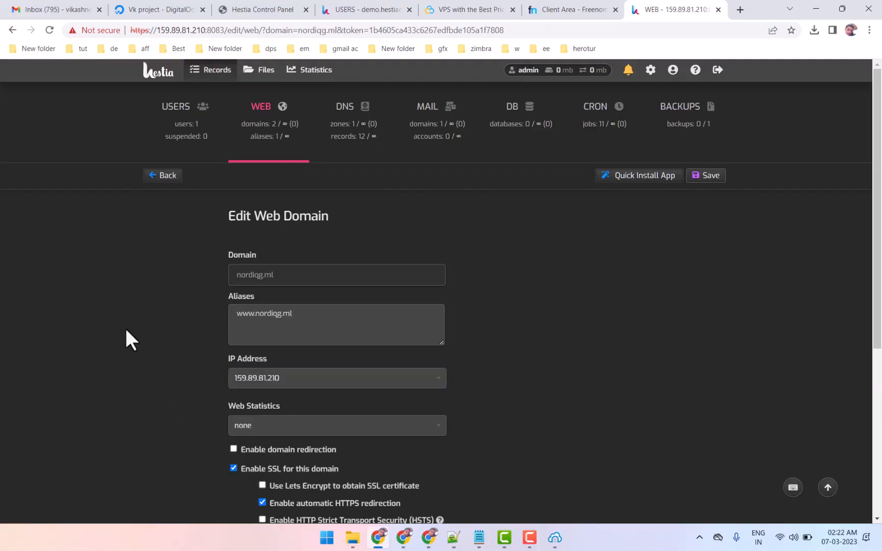
scroll(126, 339, down, 2)
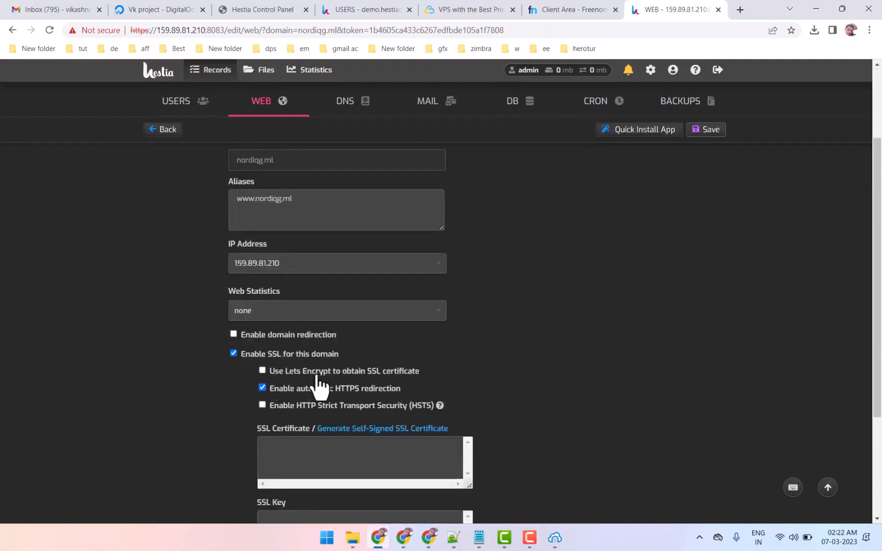
click(262, 370)
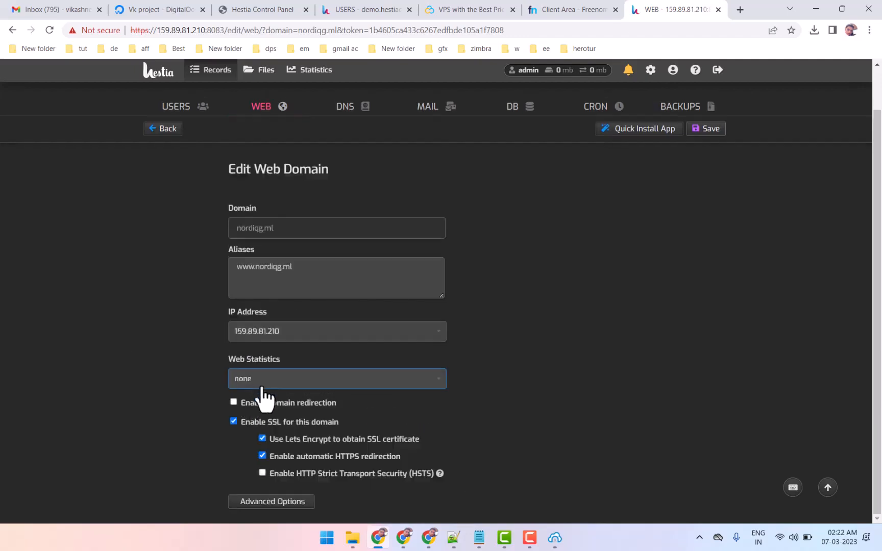
click(263, 456)
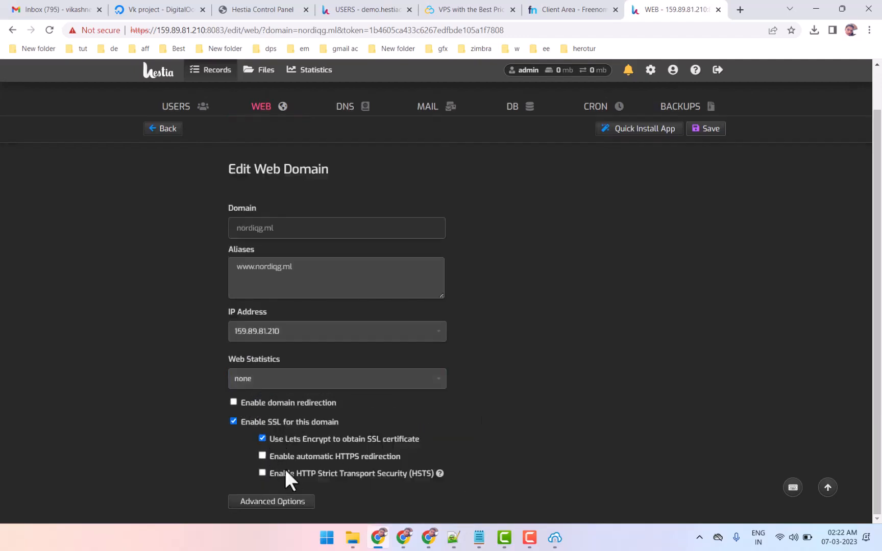
click(719, 131)
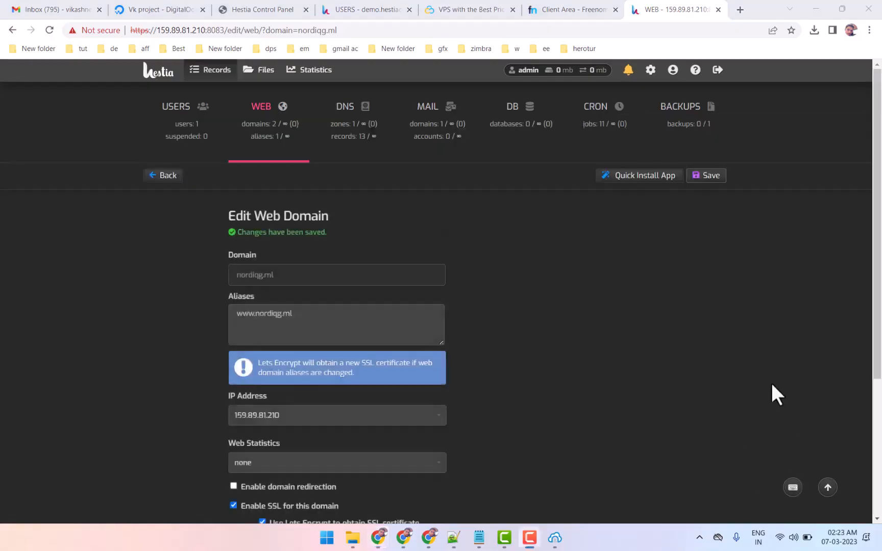
drag(257, 360, 357, 375)
click(258, 127)
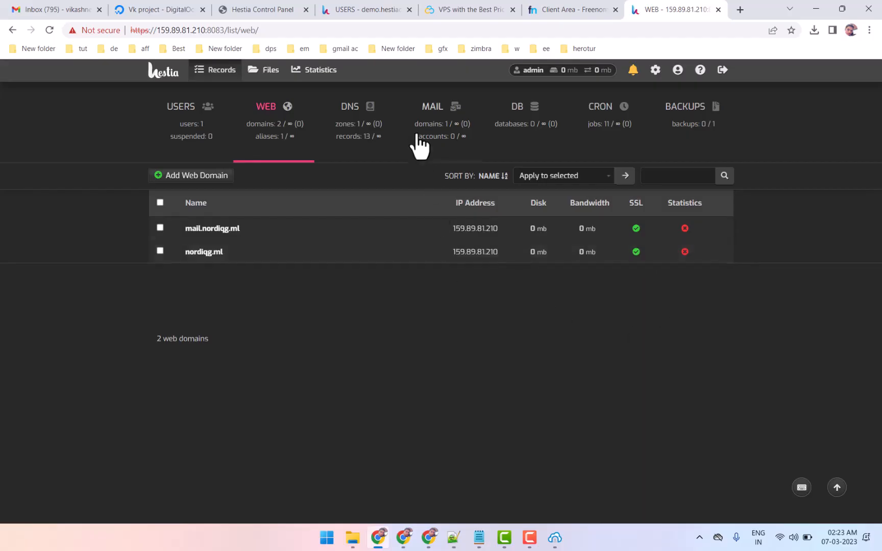
click(448, 131)
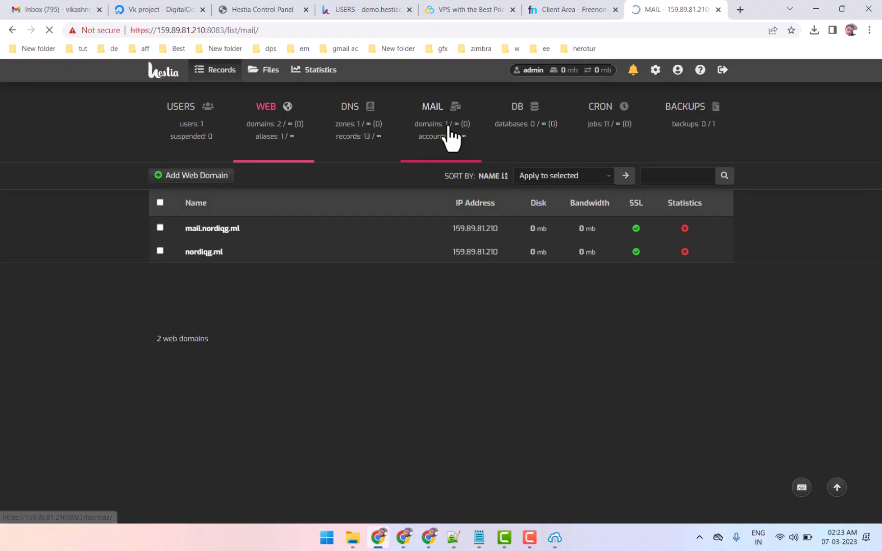
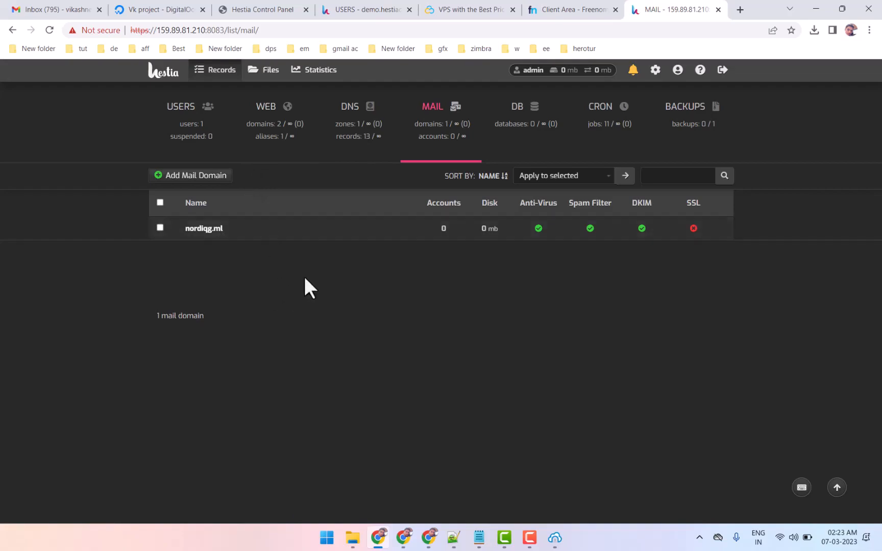
Start a new nordiqg.ml mail account named admin, pasting the saved password from Notepad
click(211, 229)
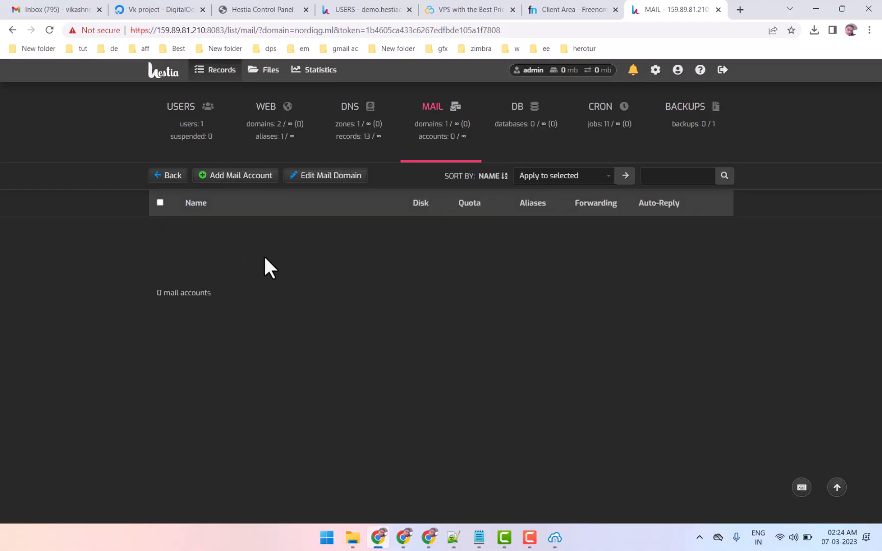
click(225, 184)
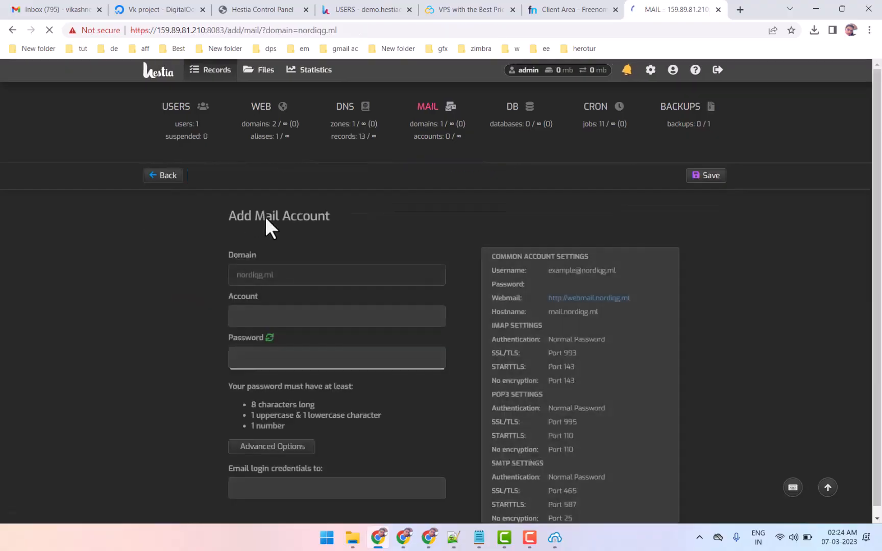
click(478, 537)
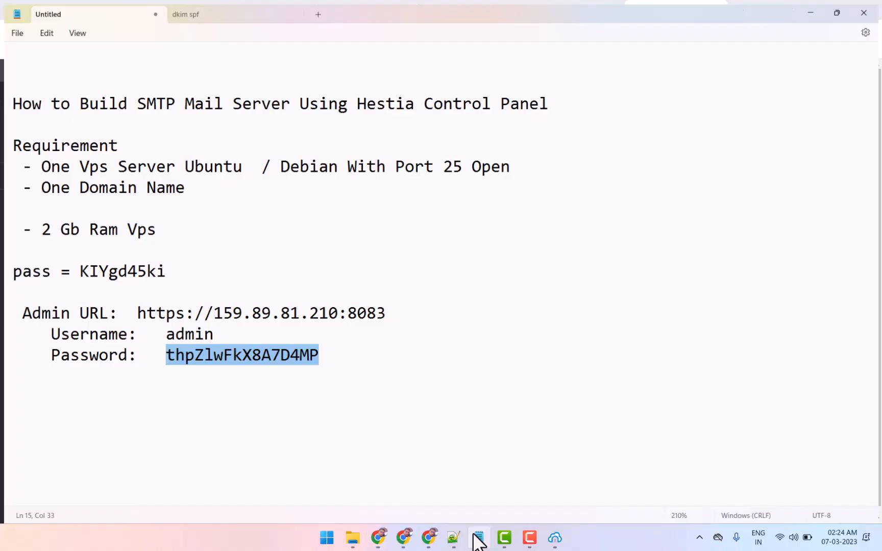
click(478, 538)
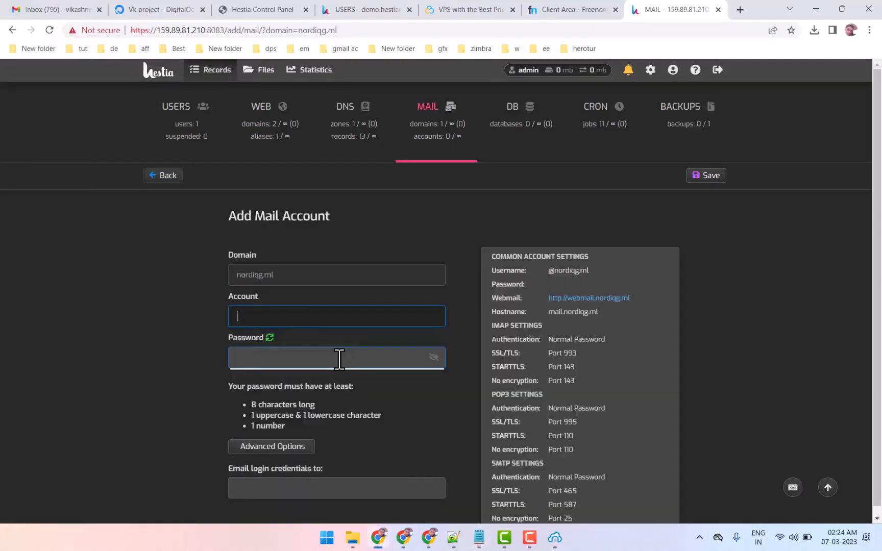
click(286, 345)
key(ctrl+v)
click(279, 308)
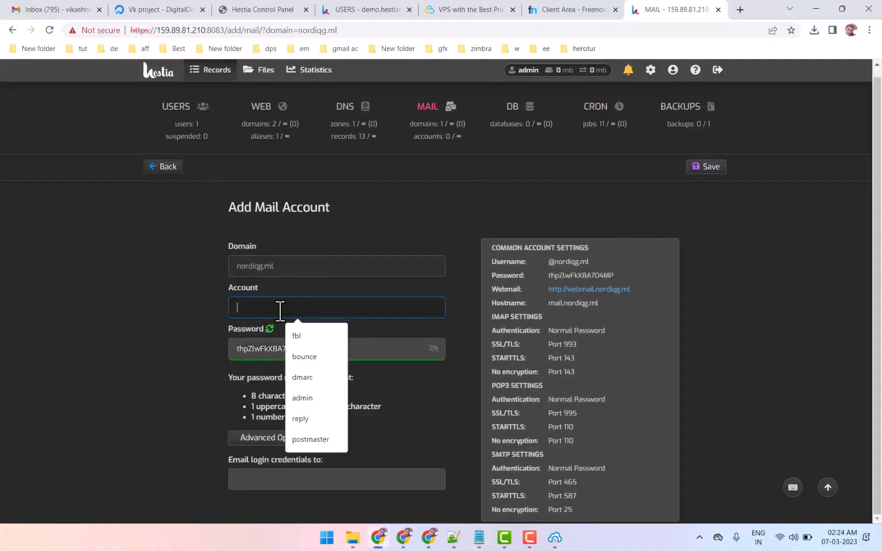
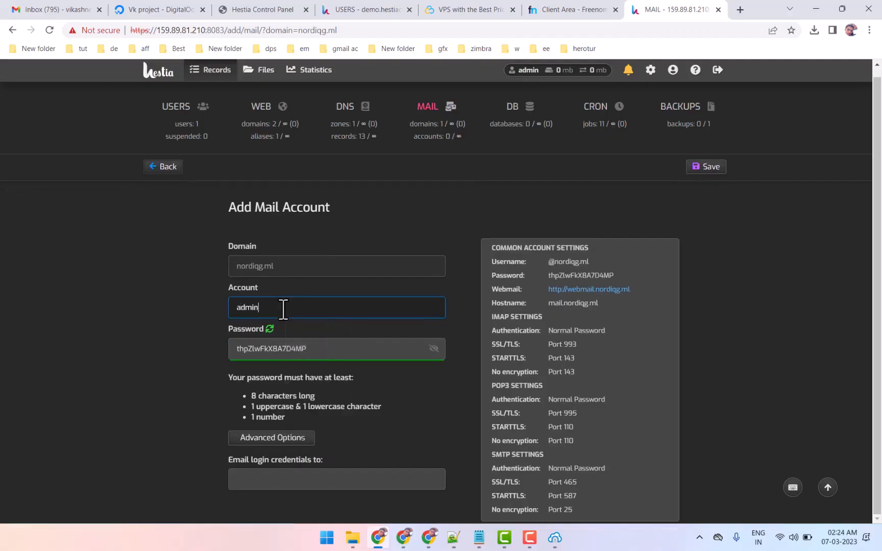
click(157, 295)
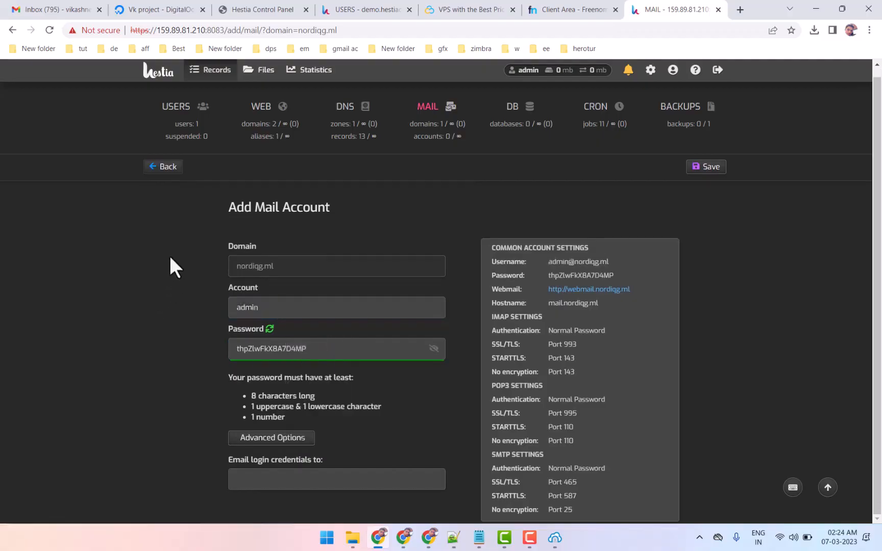
click(243, 431)
scroll(207, 383, down, 3)
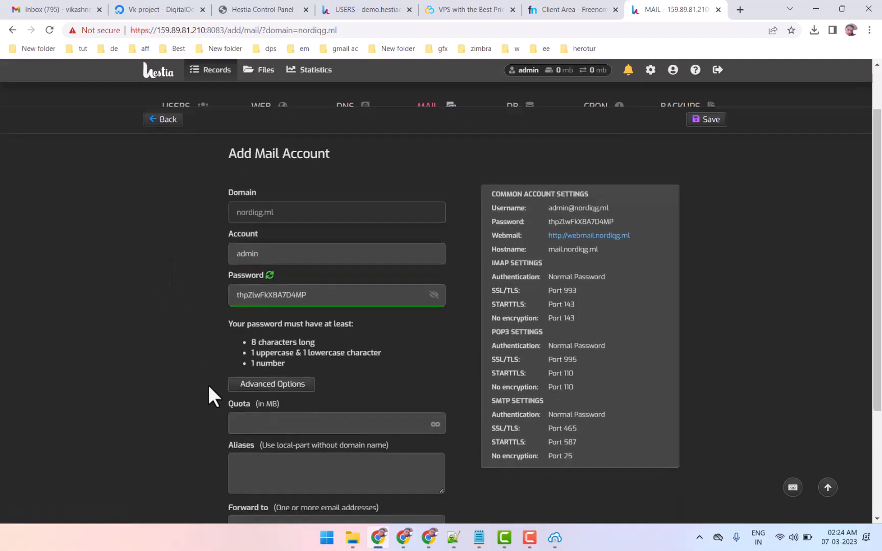
click(273, 411)
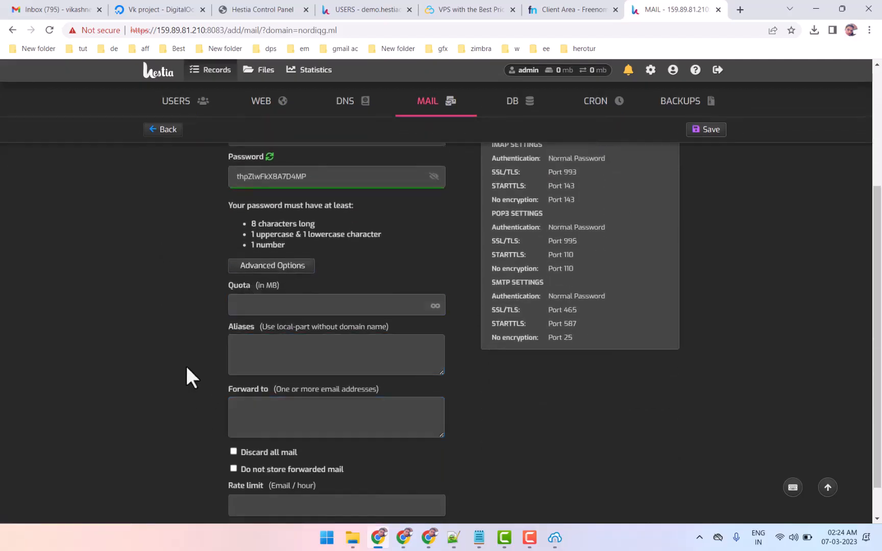
scroll(185, 368, down, 1)
scroll(186, 369, up, 1)
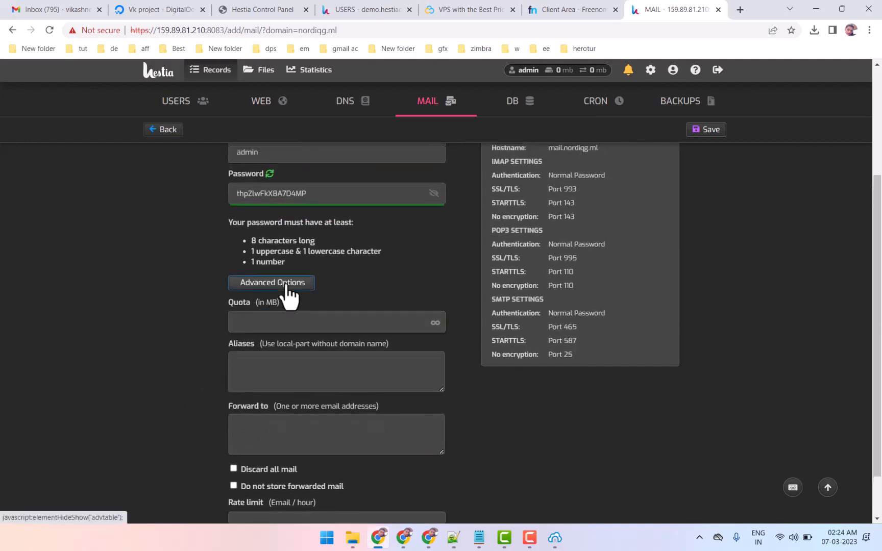
drag(285, 286, 191, 312)
scroll(192, 313, down, 1)
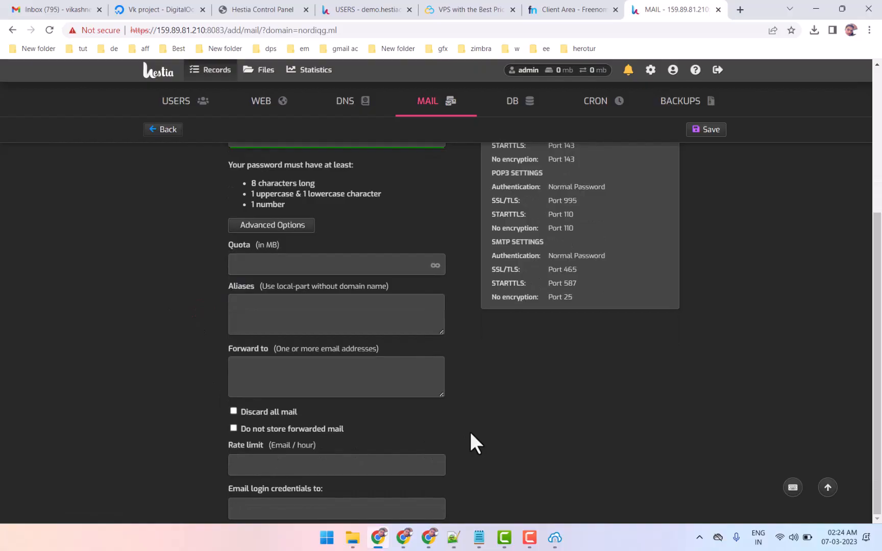
click(331, 474)
click(260, 225)
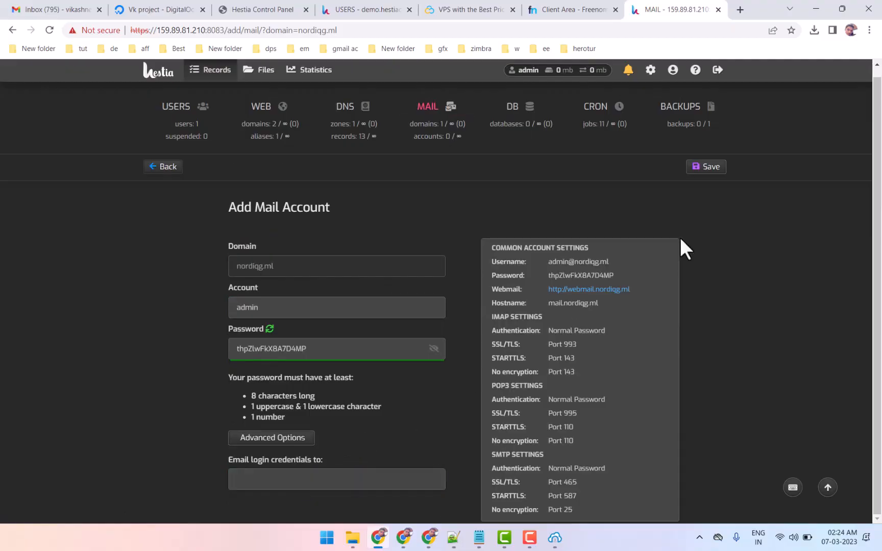
click(706, 171)
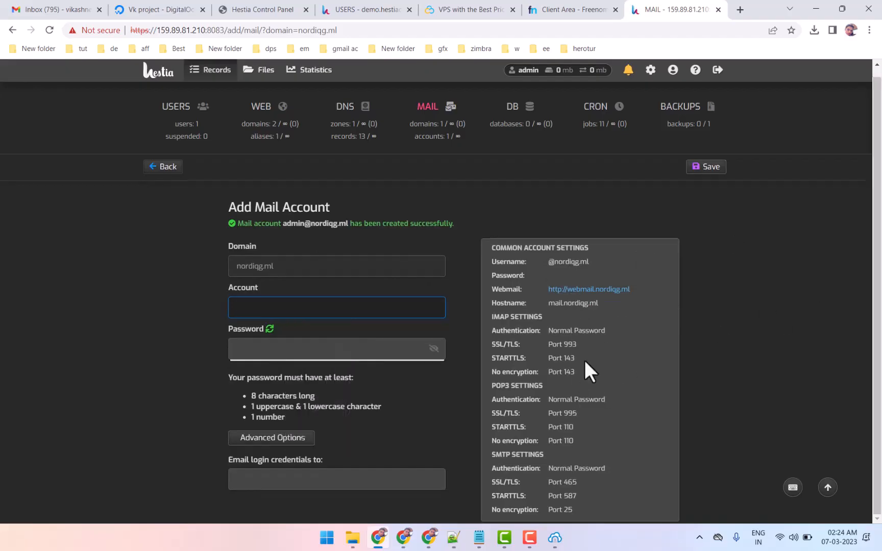
click(317, 228)
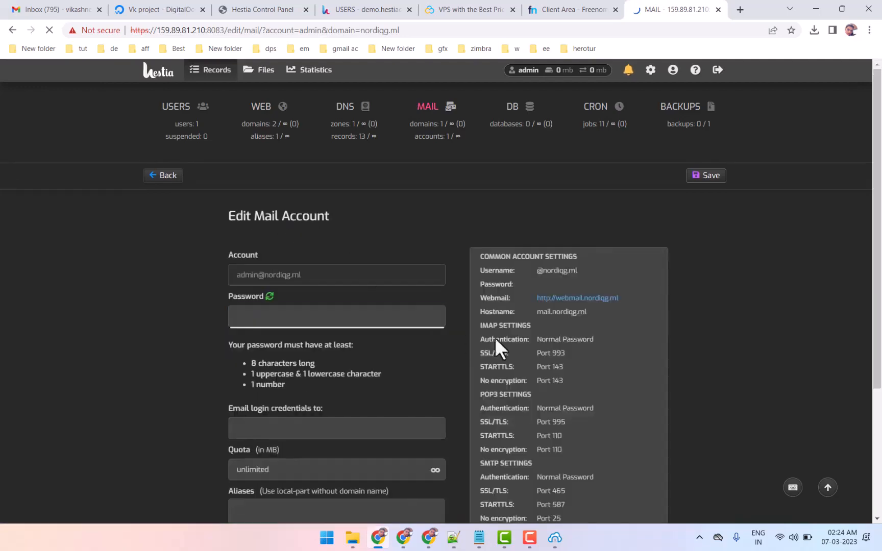
scroll(494, 338, down, 3)
scroll(524, 326, up, 3)
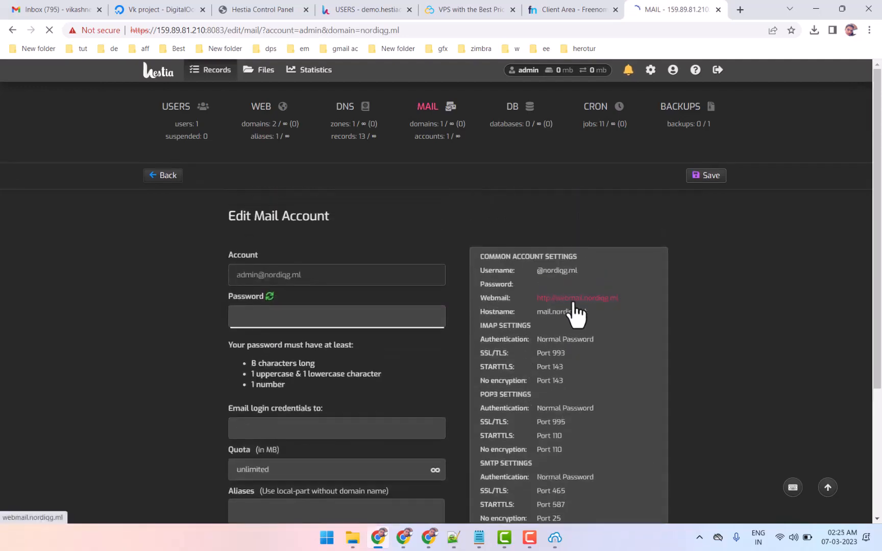
click(562, 2)
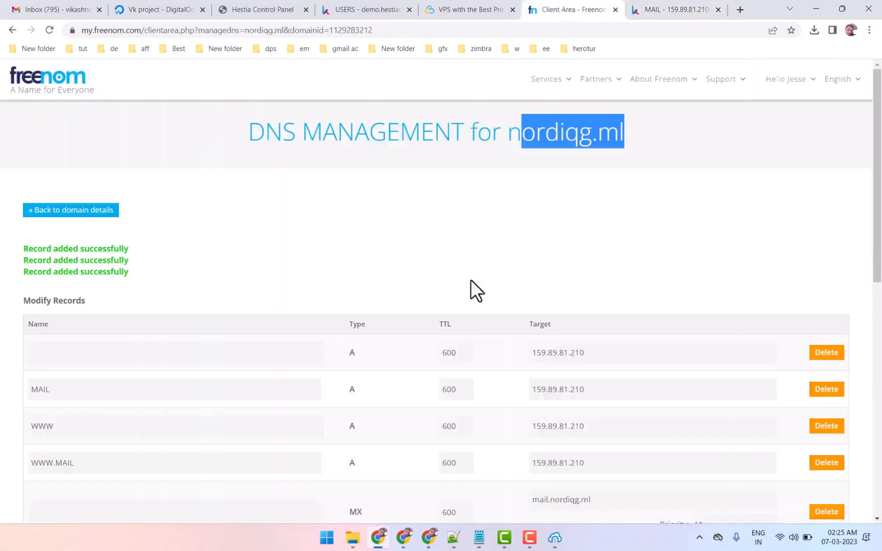
scroll(470, 279, down, 1)
click(654, 10)
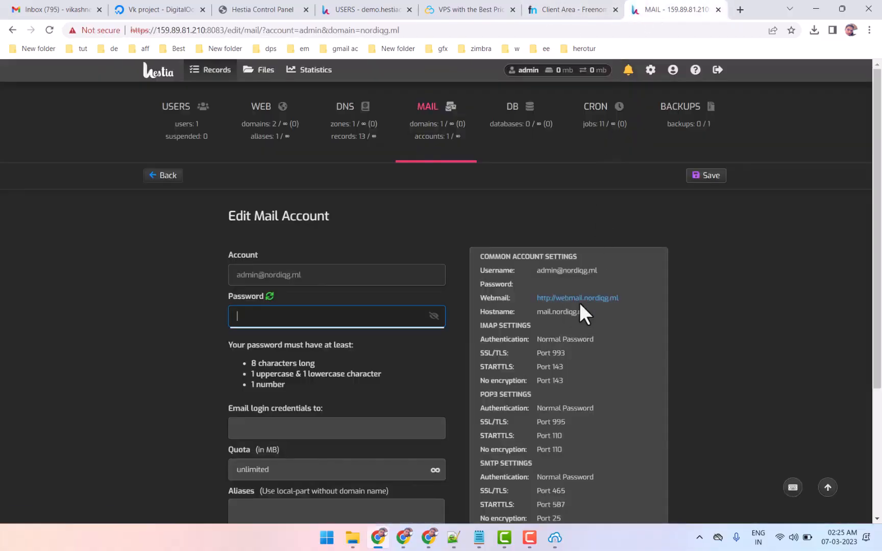
Follow the webmail.nordiqg.ml link, find it unreachable, and go back to the DNS records
click(570, 301)
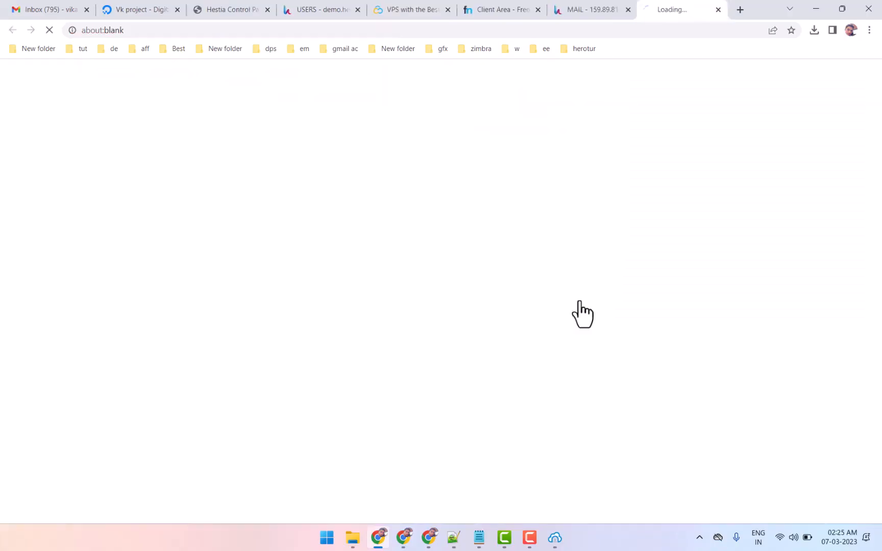
double_click(98, 30)
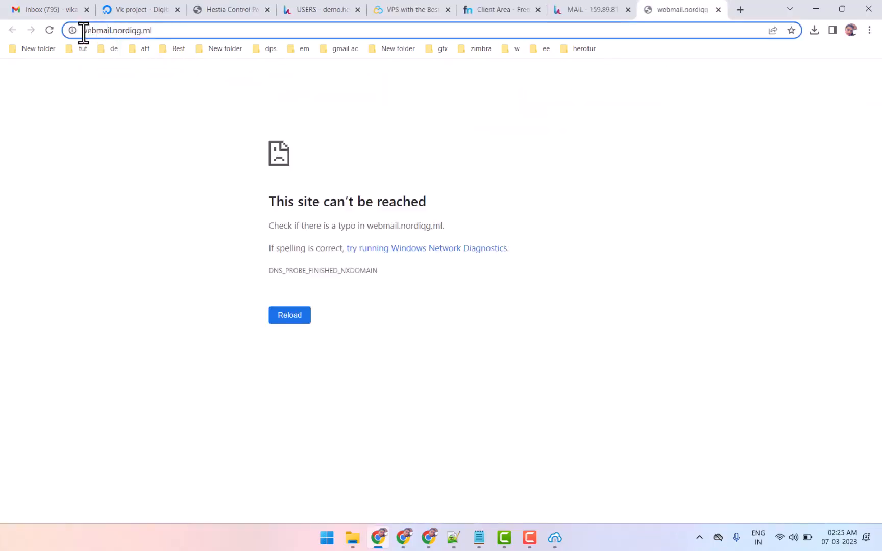
drag(83, 31, 110, 30)
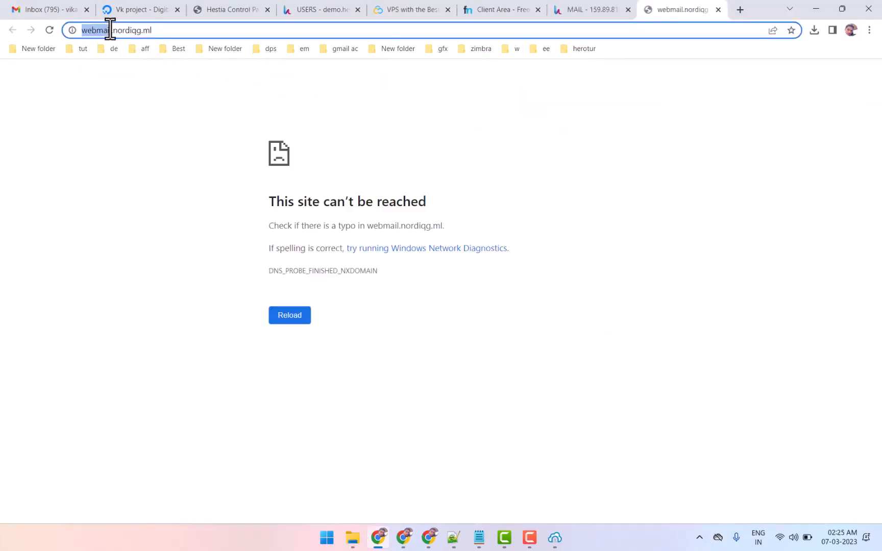
double_click(383, 225)
click(490, 9)
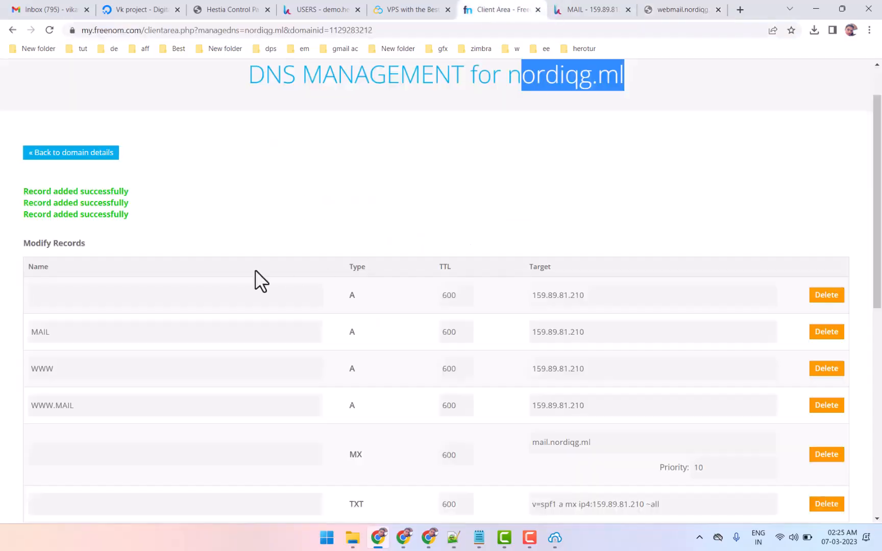
scroll(181, 270, down, 9)
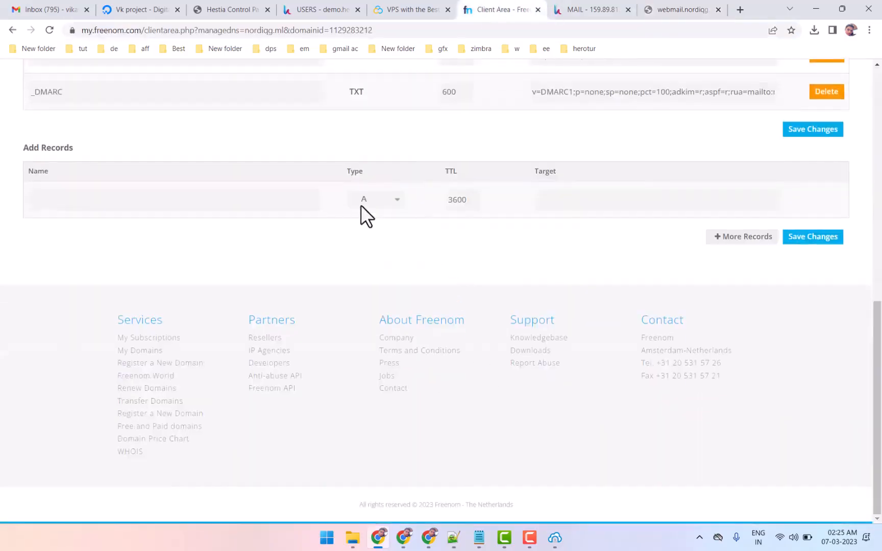
click(724, 236)
click(182, 203)
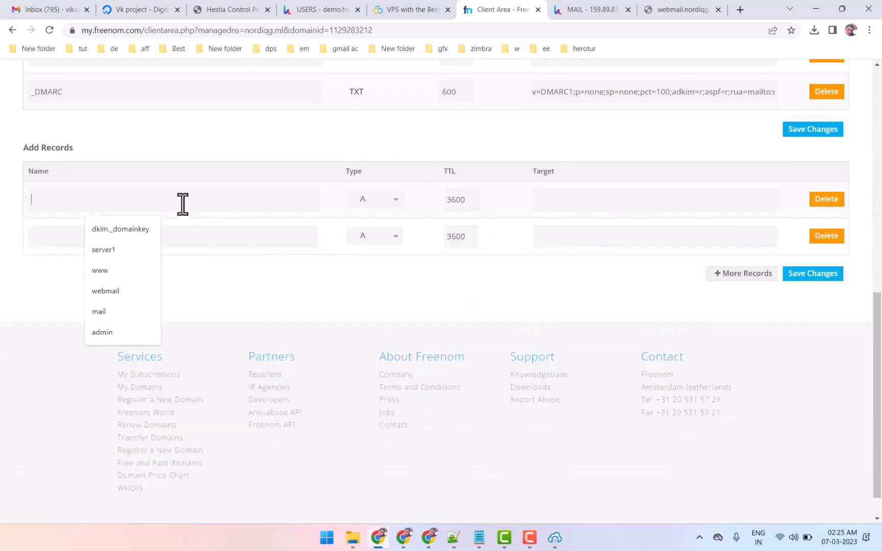
click(105, 291)
click(57, 235)
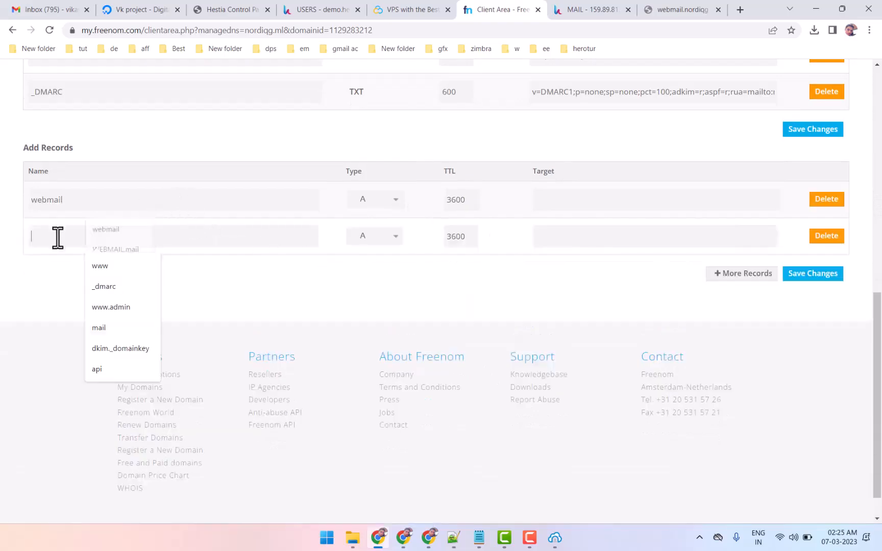
click(95, 264)
text(.webmail)
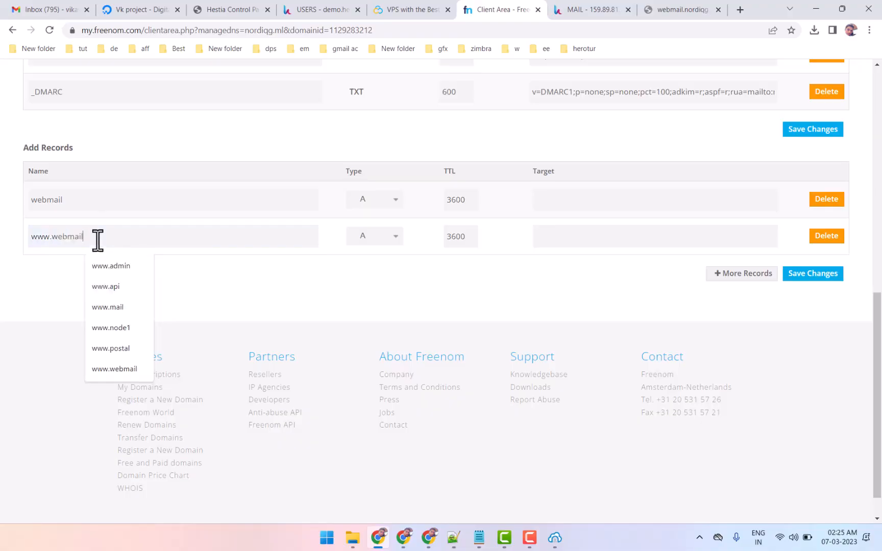
click(135, 362)
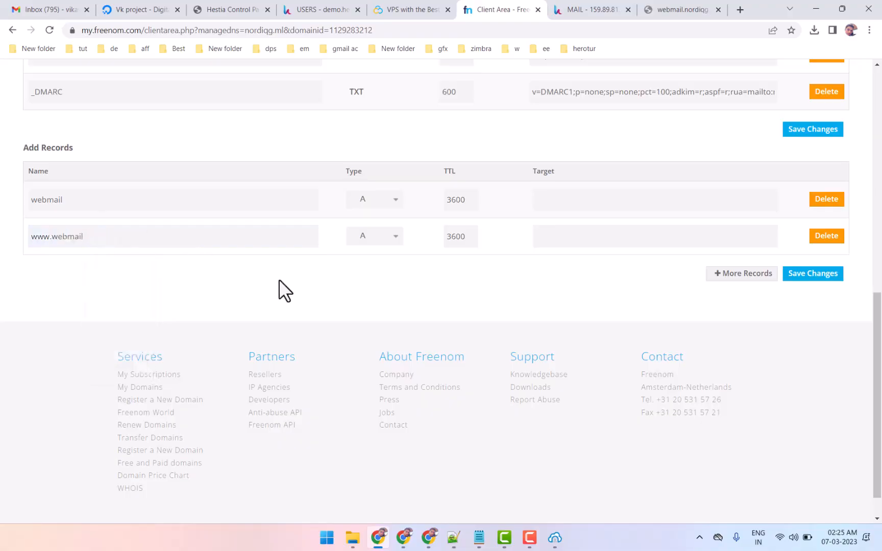
Point both webmail records at the server IP 159.89.81.210
scroll(590, 201, up, 2)
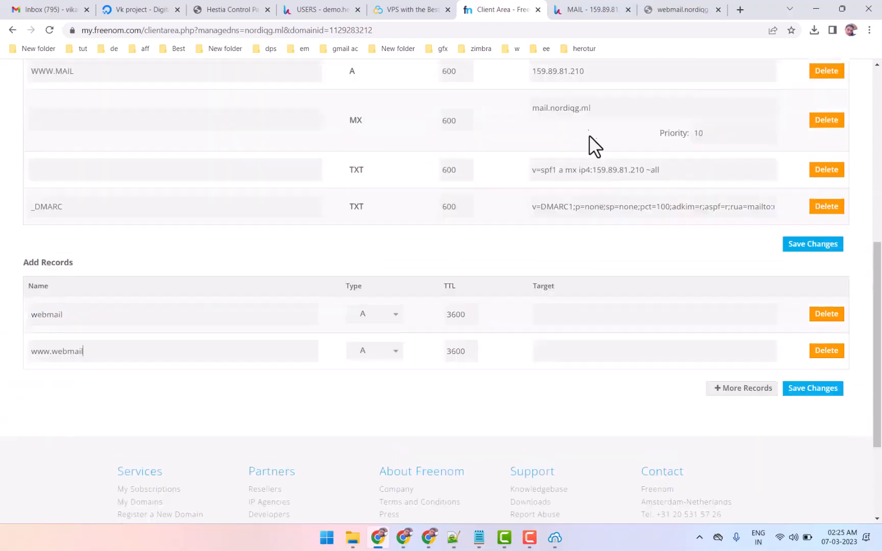
double_click(572, 81)
key(ctrl+c)
click(573, 315)
key(ctrl+v)
click(544, 352)
key(ctrl+v)
Set both records' TTL to 600, save them, and recheck the webmail address
double_click(462, 315)
text(9)
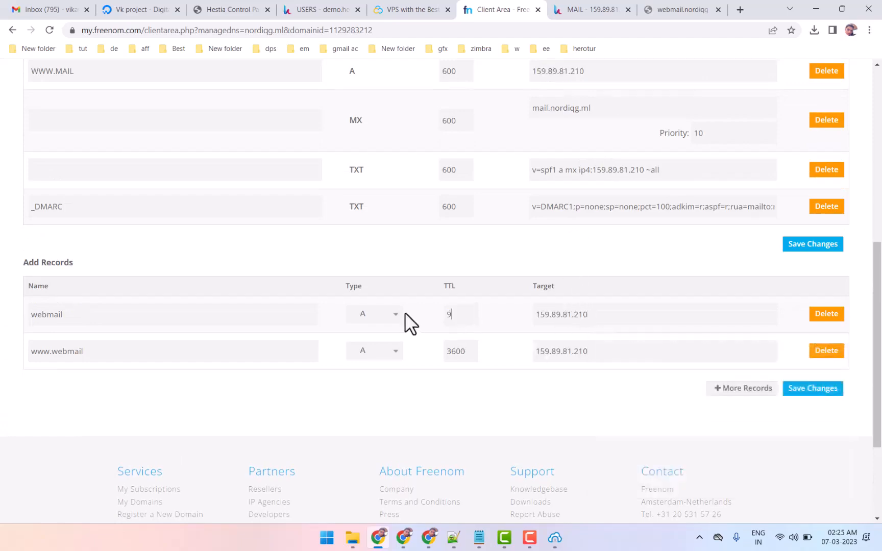
key(BackSpace)
text(600)
double_click(454, 352)
text(600)
click(832, 394)
scroll(622, 304, up, 1)
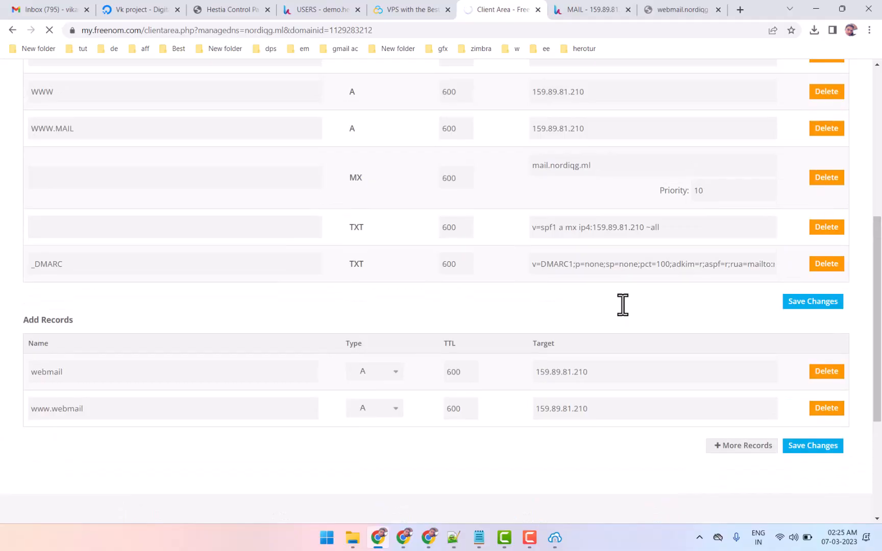
scroll(623, 305, up, 1)
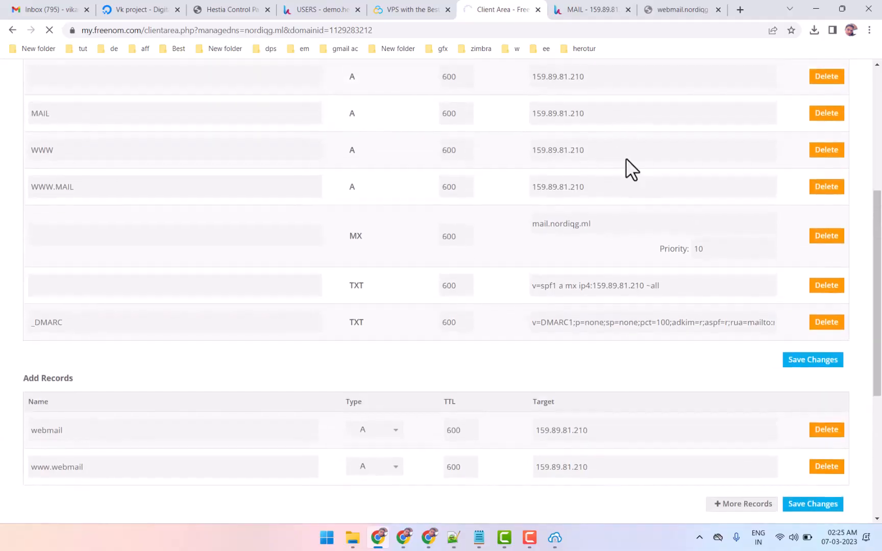
click(661, 3)
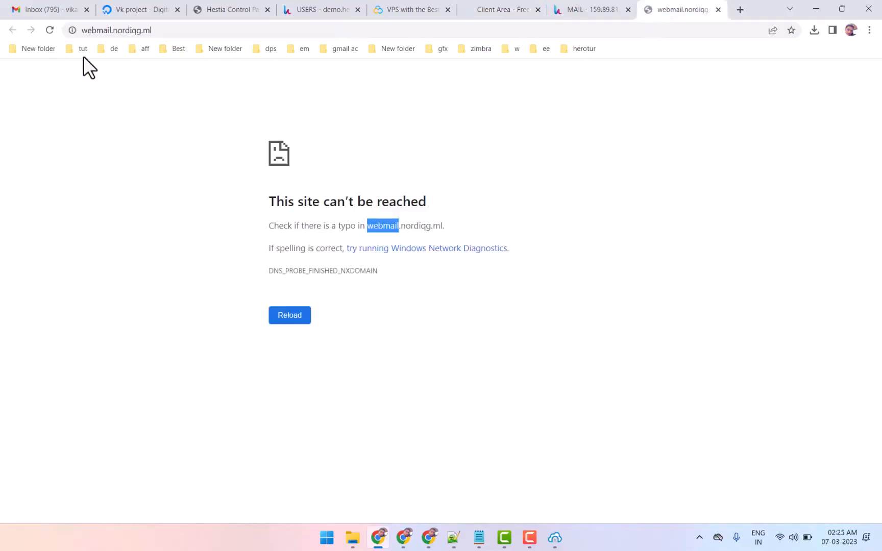
click(286, 317)
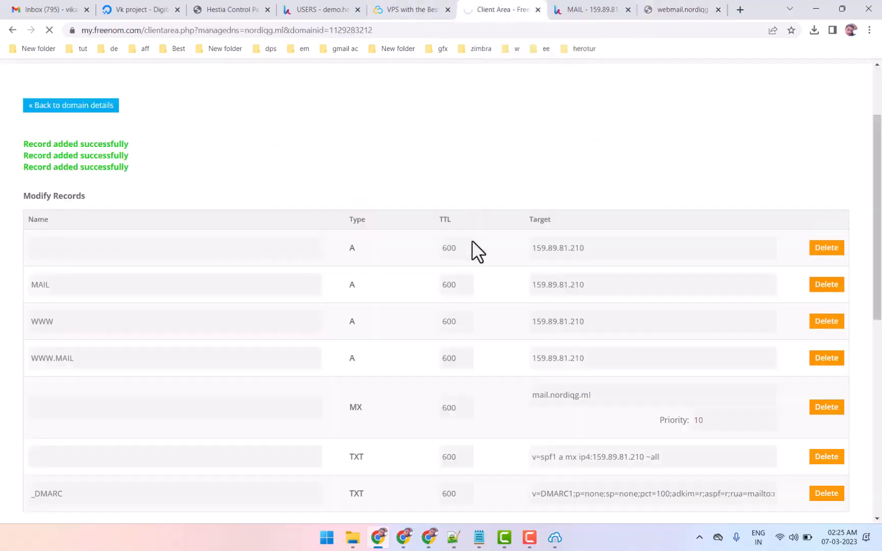
scroll(466, 273, down, 5)
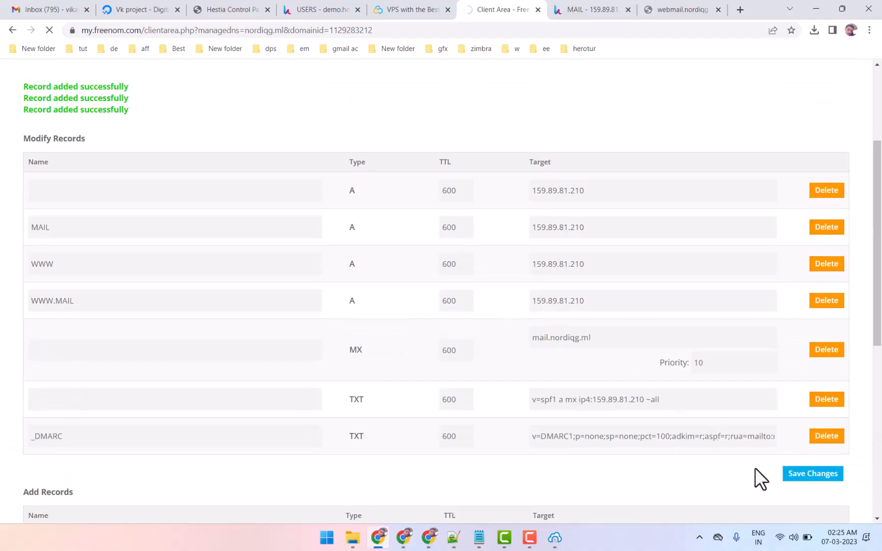
drag(16, 246, 196, 253)
scroll(198, 253, down, 4)
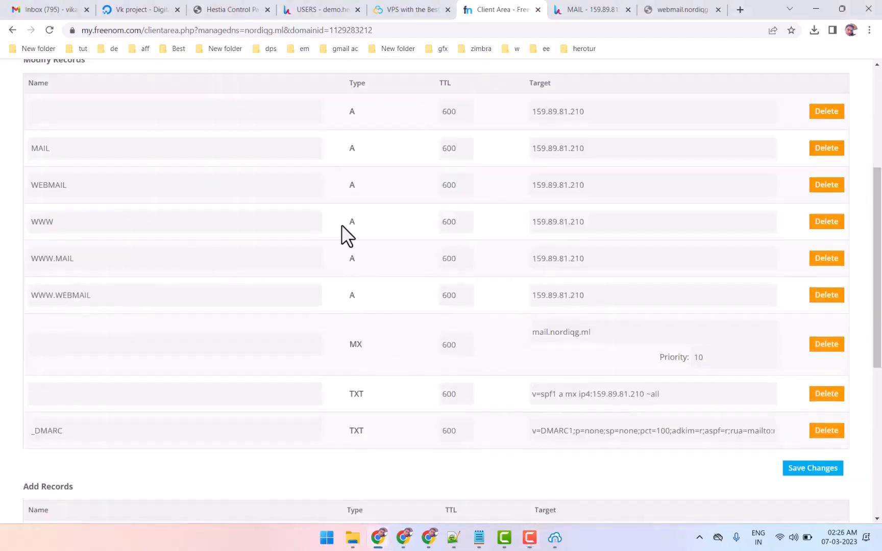
Glance at the webmail error page again and return to Hestia's mail account settings
click(590, 10)
click(659, 9)
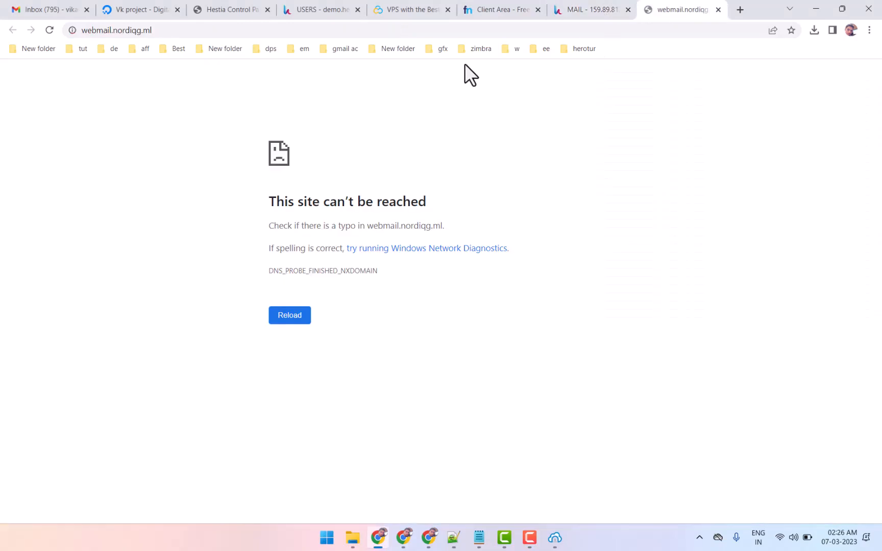
double_click(209, 33)
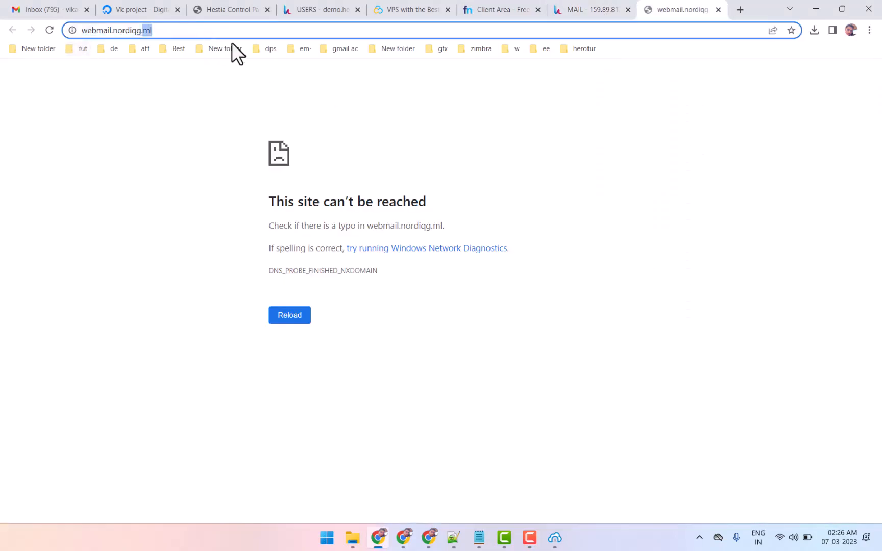
click(596, 9)
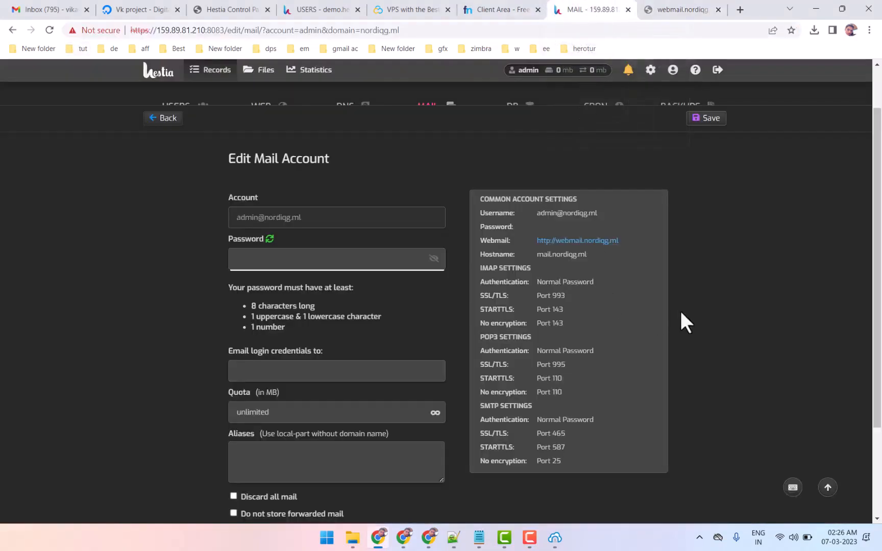
Review the account's hostname and SMTP port settings on Edit Mail Account
scroll(679, 311, up, 2)
scroll(584, 216, down, 3)
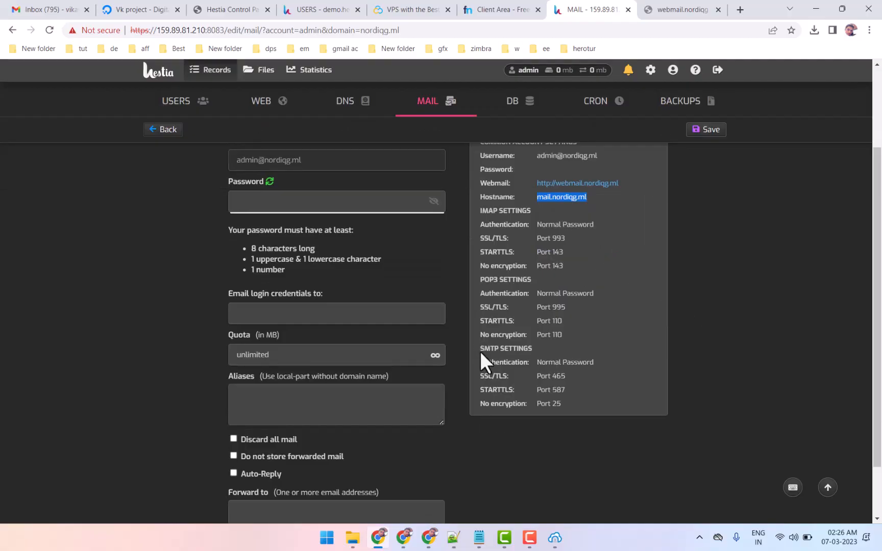
drag(480, 349, 570, 377)
click(570, 378)
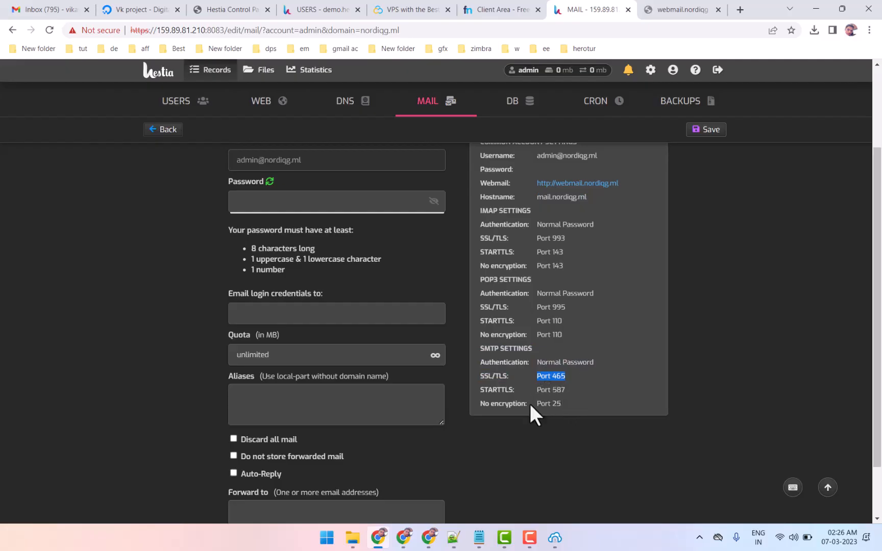
click(559, 406)
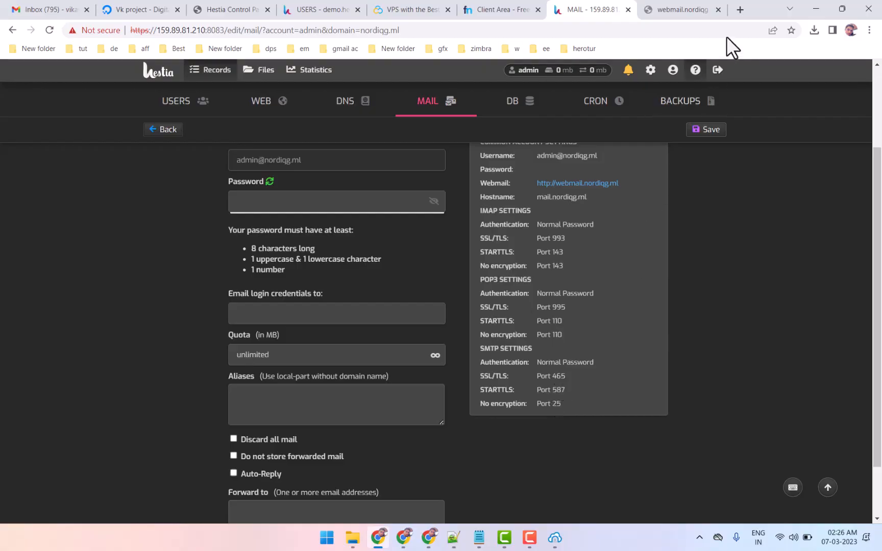
Open smtper.net in a new tab and place it before the webmail tab
click(739, 10)
text(s)
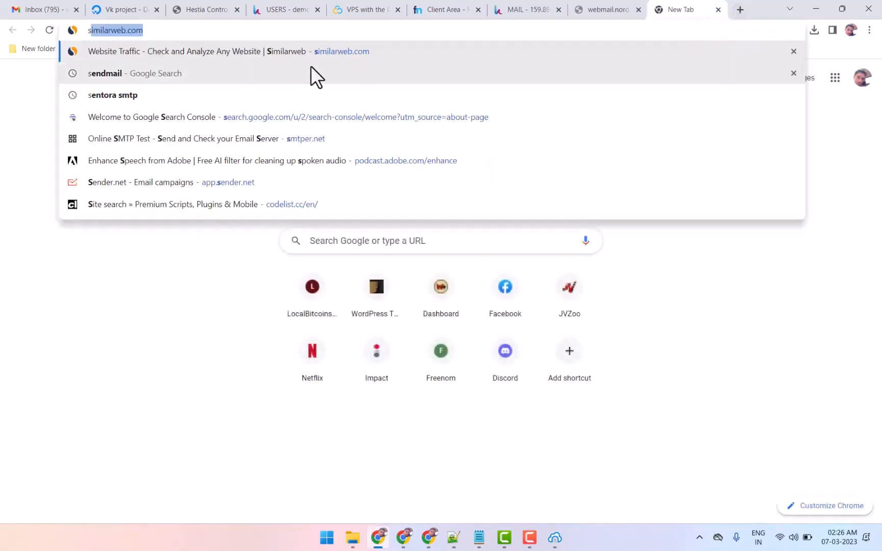
click(289, 139)
drag(668, 13, 587, 13)
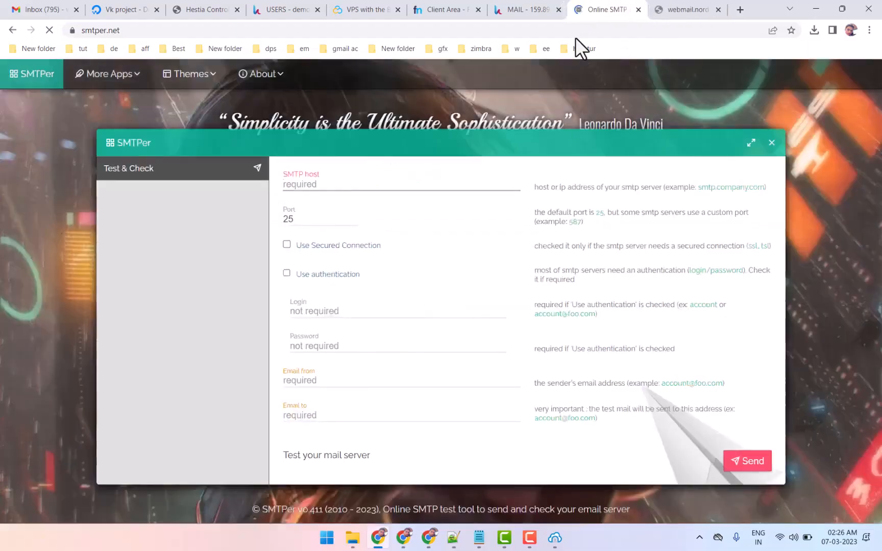
Enter host mail.nordiqg.ml, port 587, and enable authentication in the SMTPer form
click(531, 12)
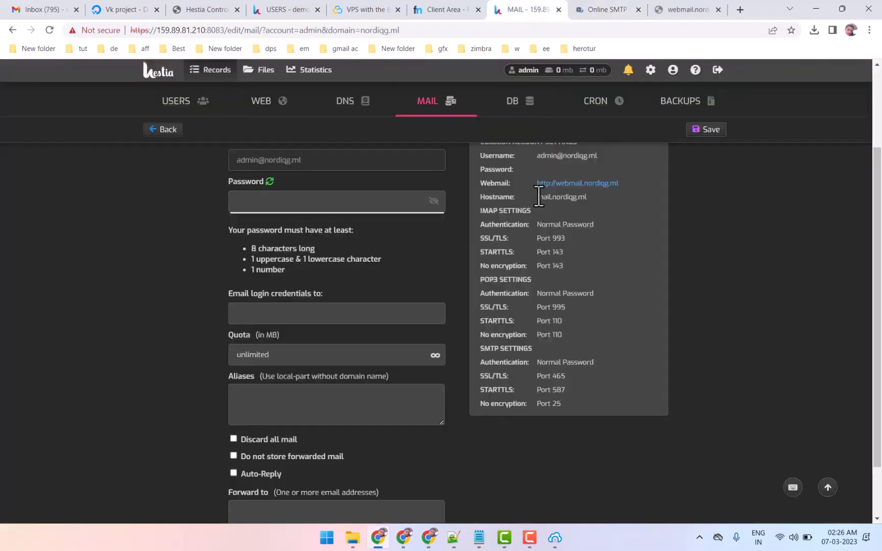
drag(560, 198, 592, 198)
right_click(592, 203)
click(612, 206)
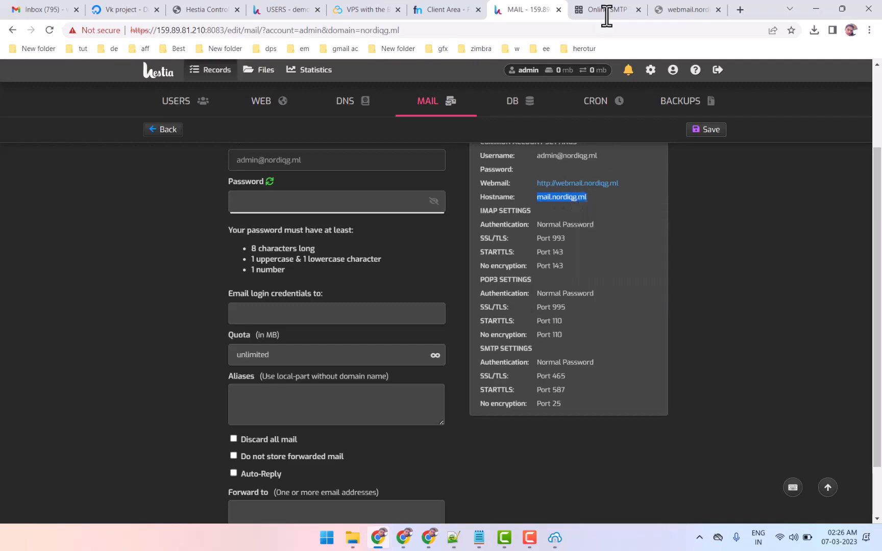
key(ctrl+Tab)
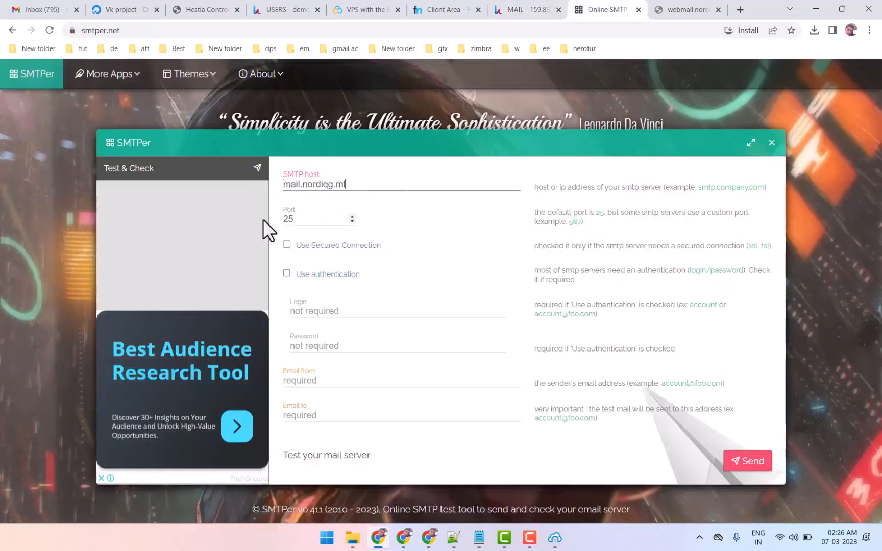
key(Tab)
click(505, 10)
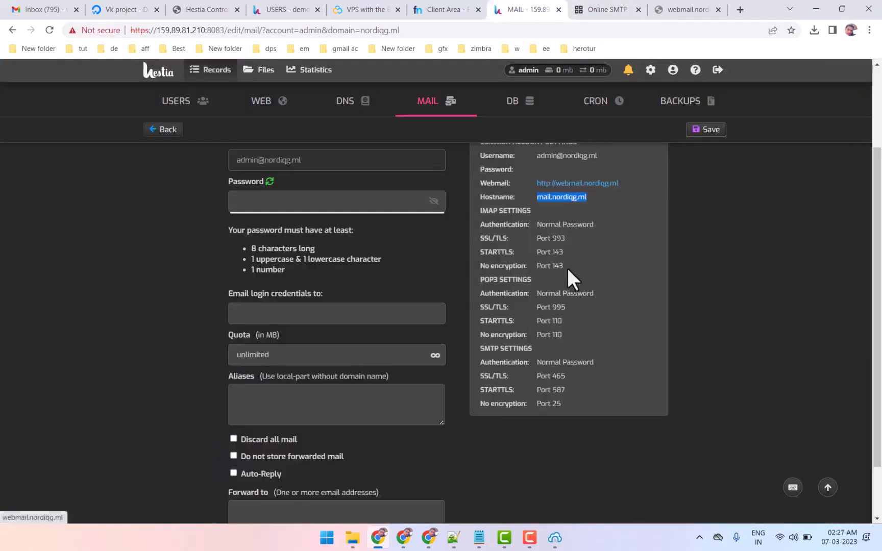
click(600, 9)
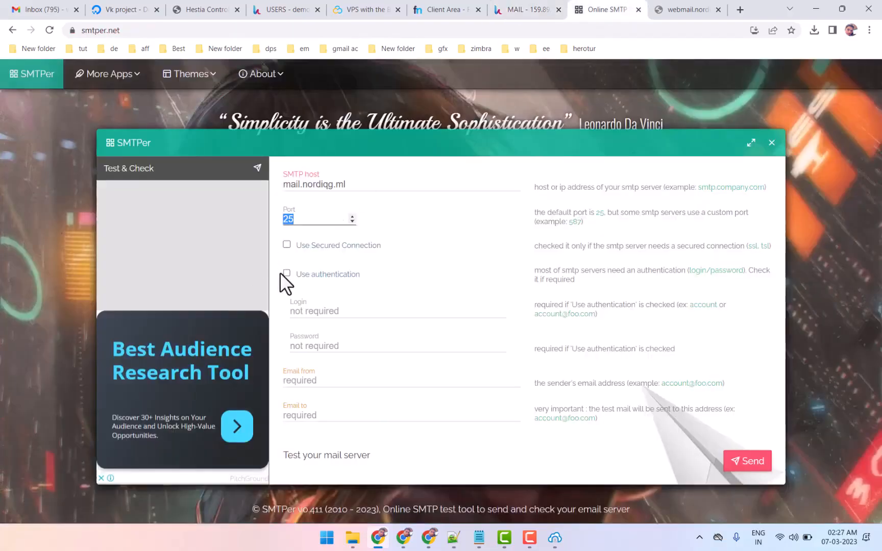
click(286, 273)
double_click(298, 220)
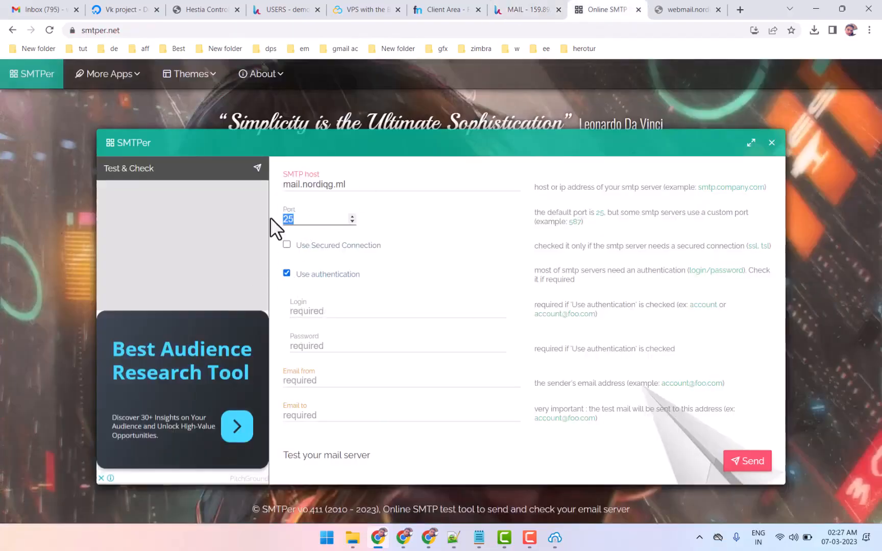
text(587)
click(531, 9)
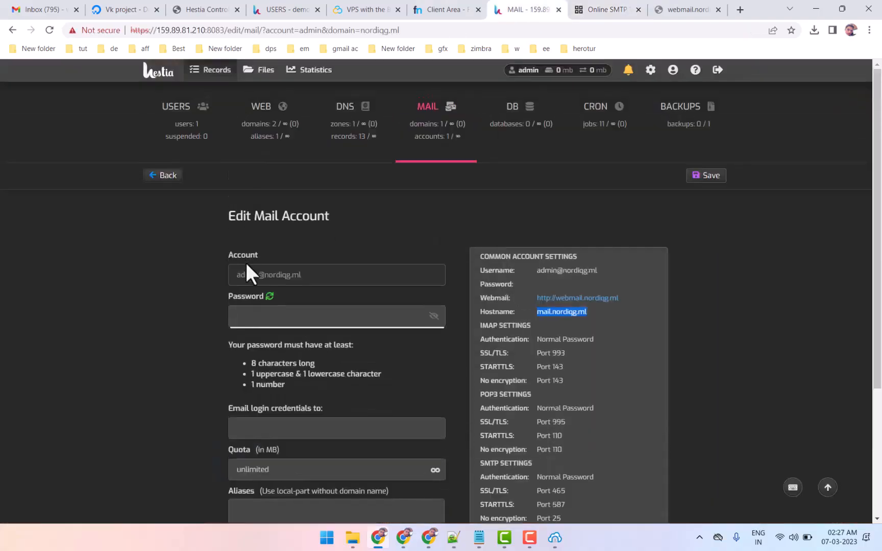
drag(236, 276, 294, 281)
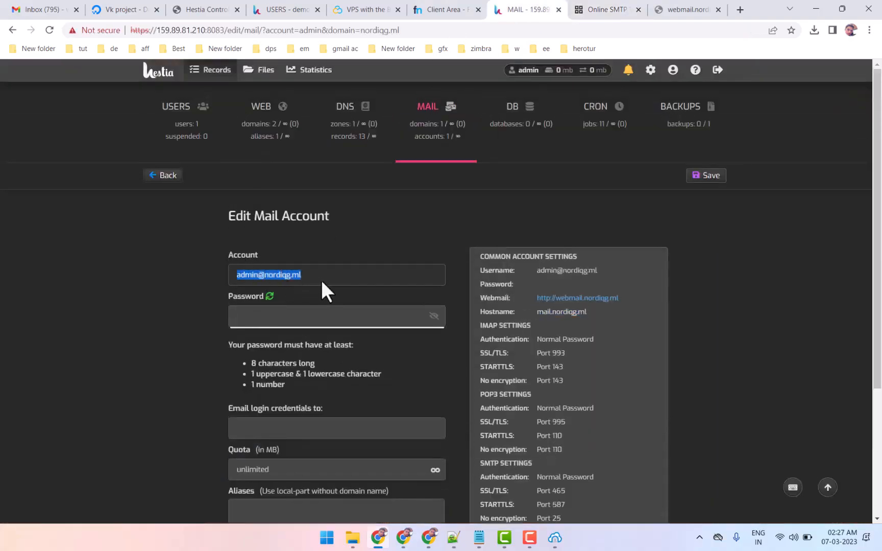
click(605, 9)
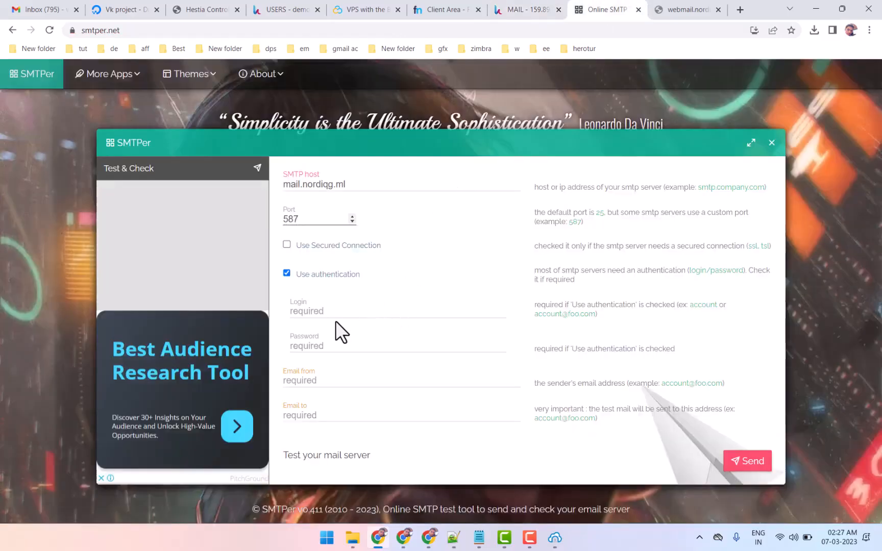
key(ctrl+v)
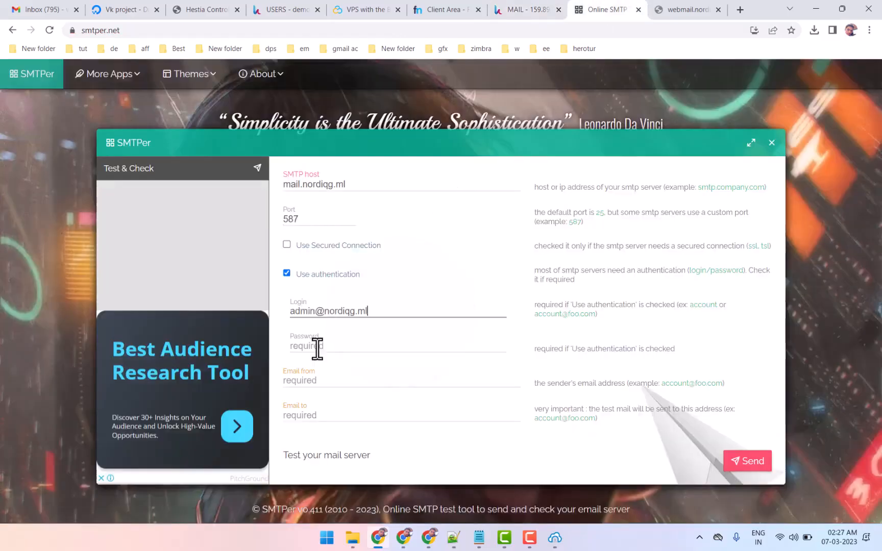
click(479, 537)
click(483, 538)
click(364, 382)
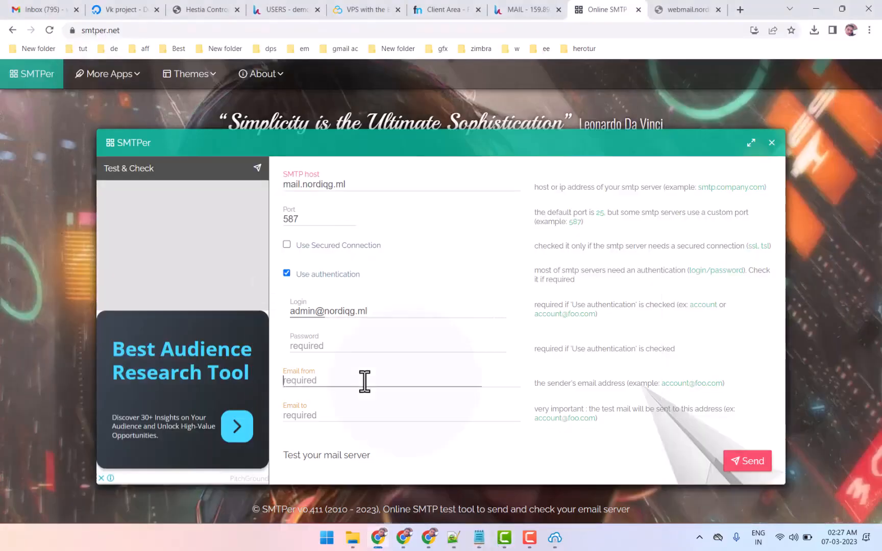
key(ctrl+v)
click(479, 538)
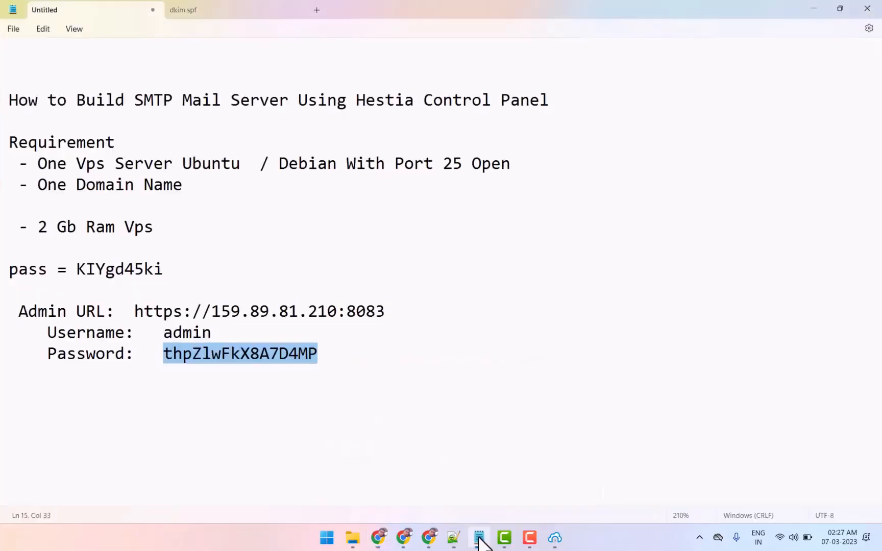
click(479, 537)
click(363, 342)
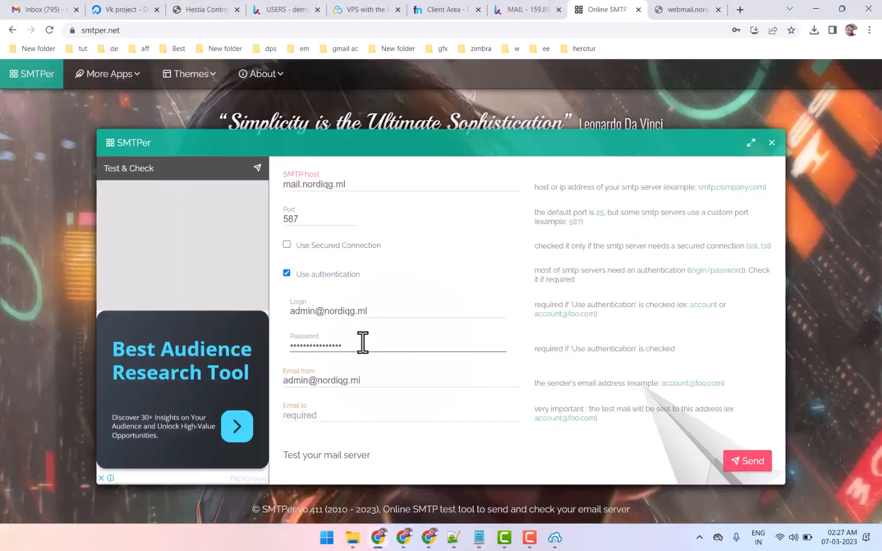
click(741, 12)
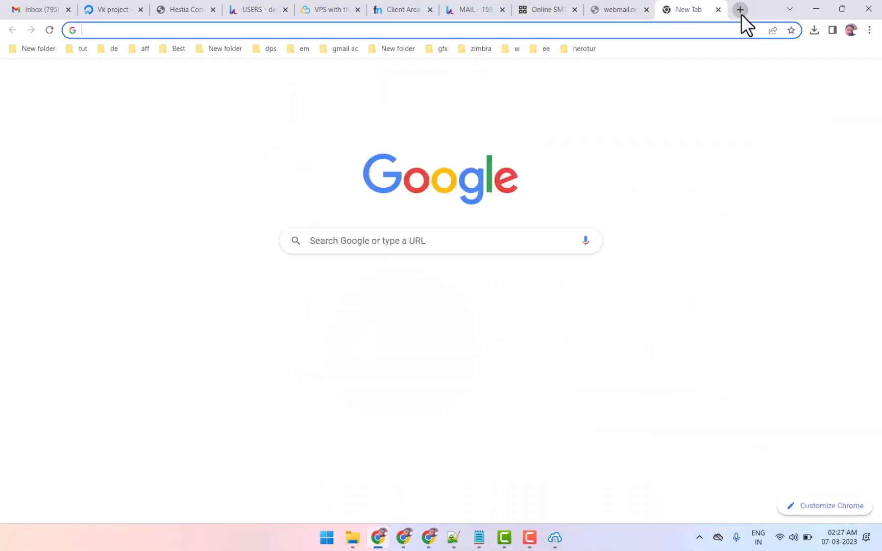
Load temp-mail.org and move its tab before the webmail tab
text(temp)
key(Return)
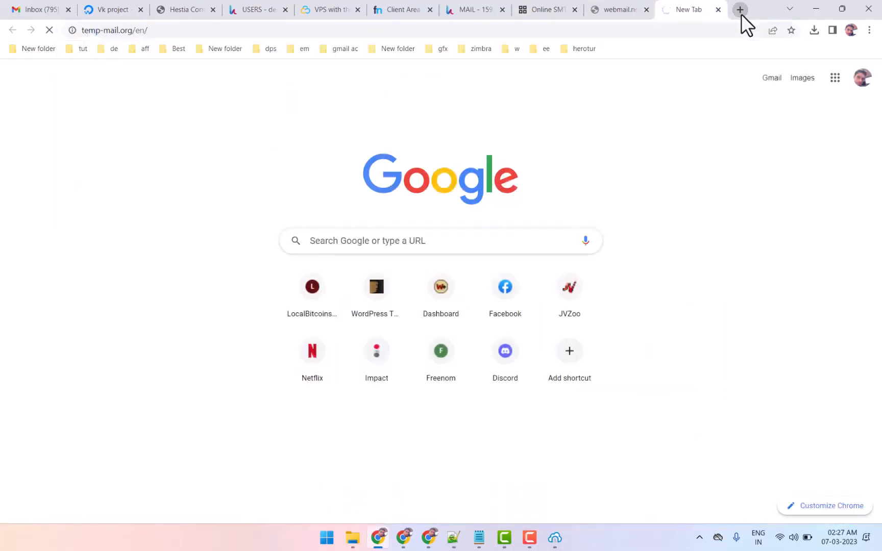
drag(673, 10, 610, 10)
click(554, 10)
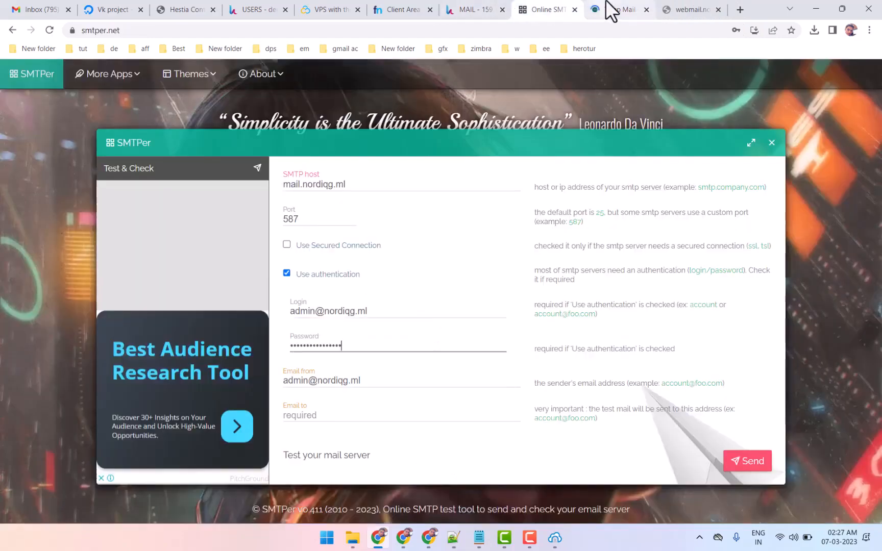
click(610, 11)
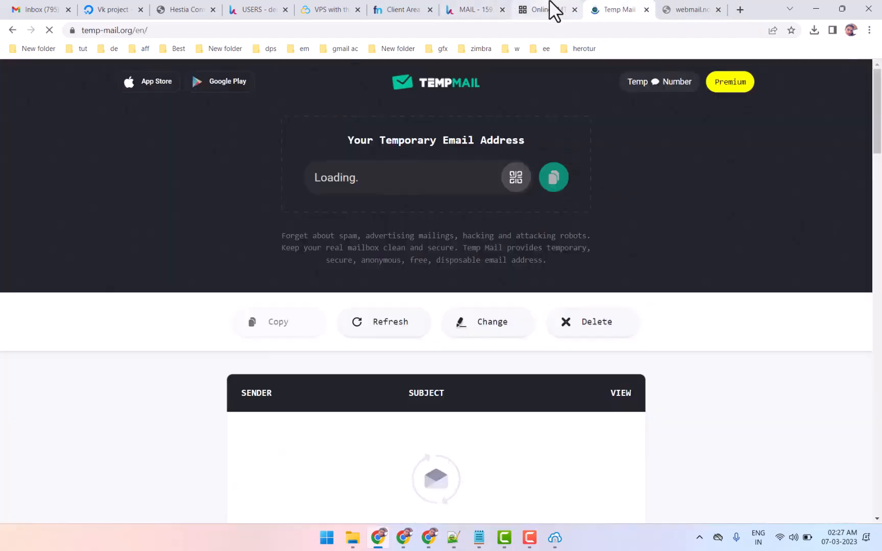
Check the account username in Hestia, then copy the disposable Temp Mail address
click(476, 10)
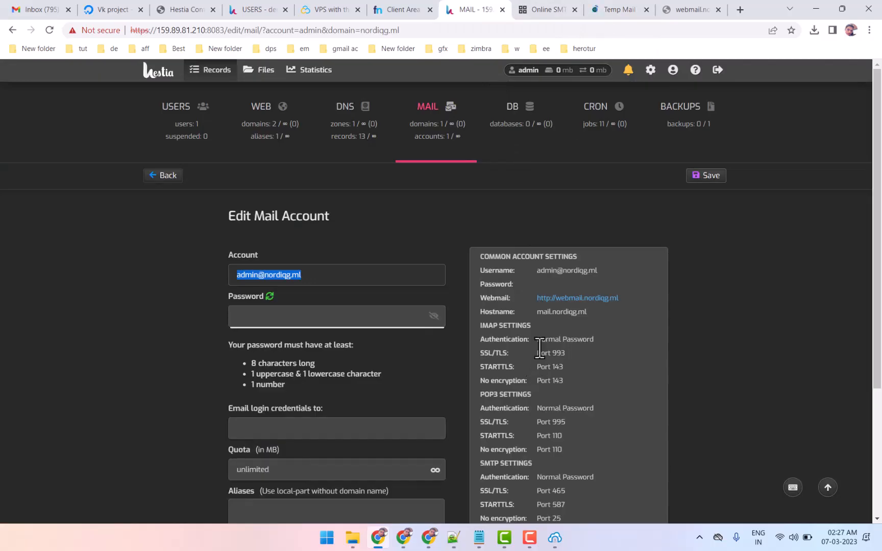
scroll(540, 344, down, 1)
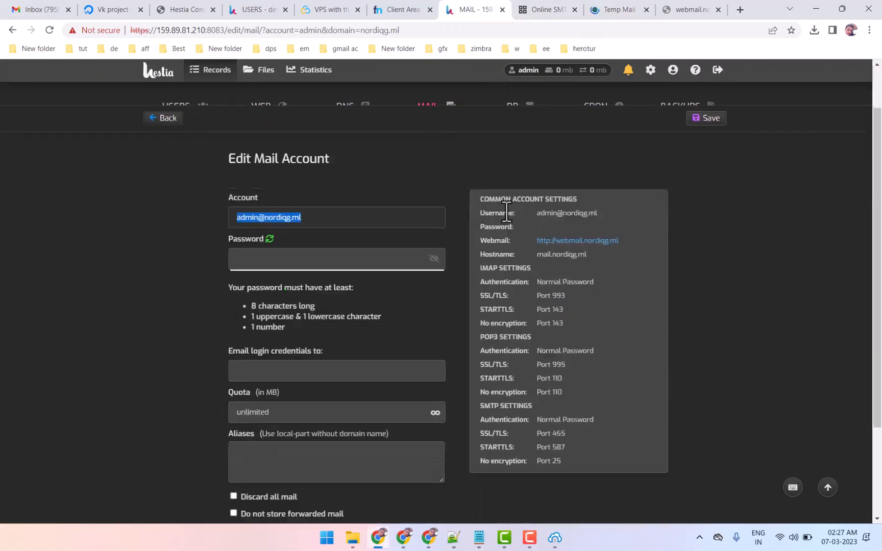
drag(507, 212, 588, 212)
click(604, 7)
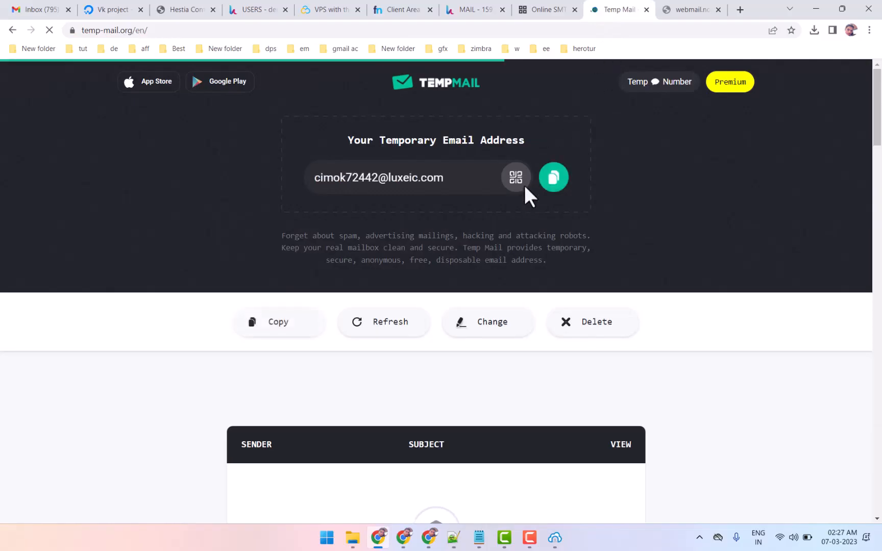
click(552, 177)
click(543, 9)
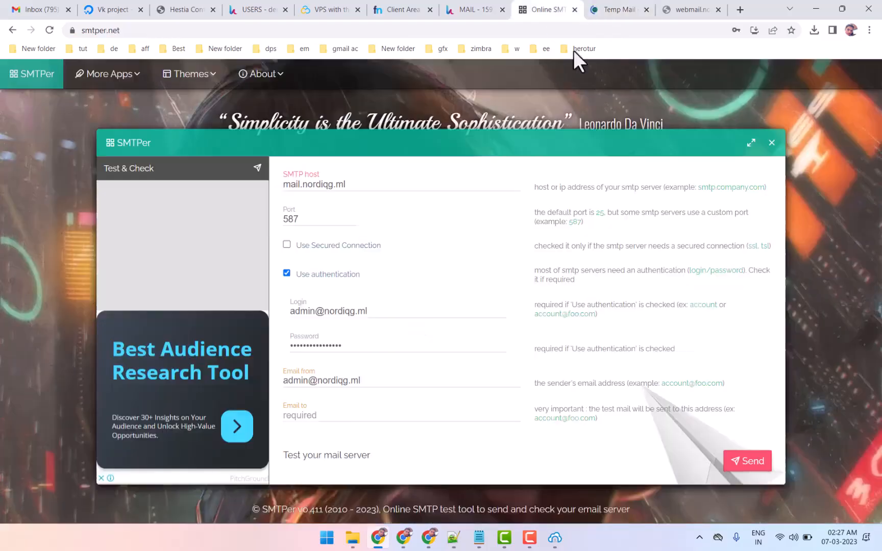
Send a test to the Temp Mail address, confirm 'Mail successfully sent', and check the inbox
click(339, 416)
key(ctrl+v)
click(749, 459)
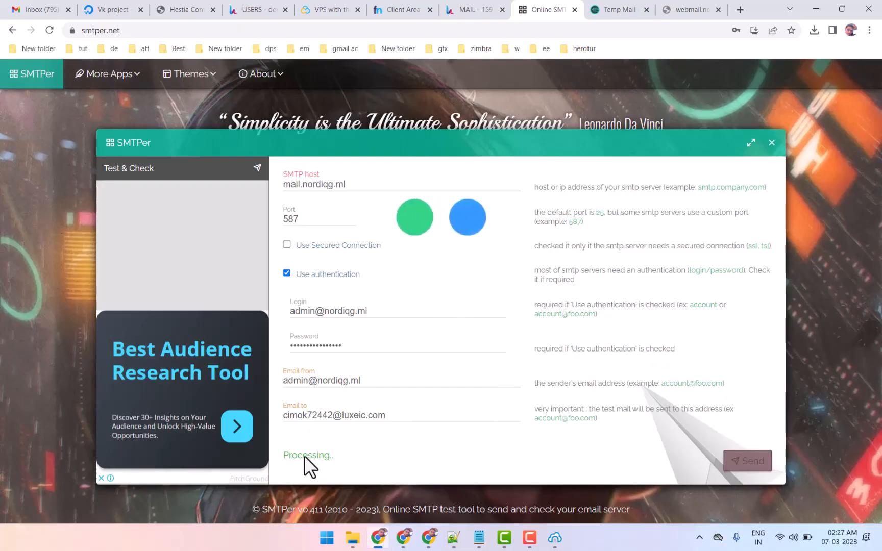
drag(289, 455, 339, 454)
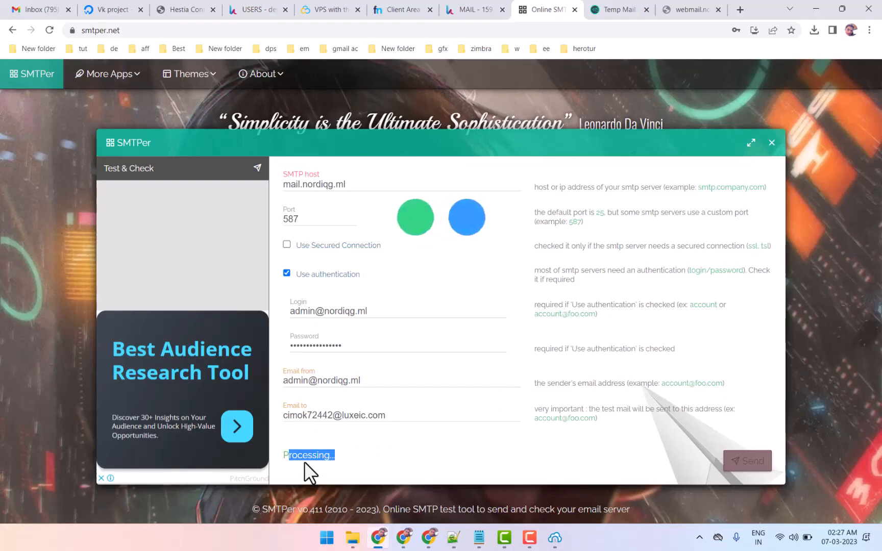
drag(283, 456, 386, 454)
click(637, 2)
scroll(484, 296, down, 3)
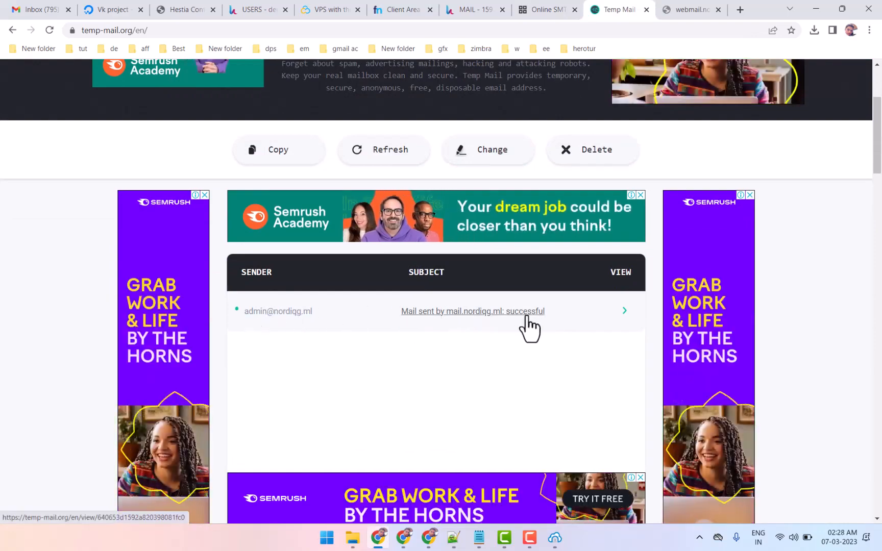
click(553, 4)
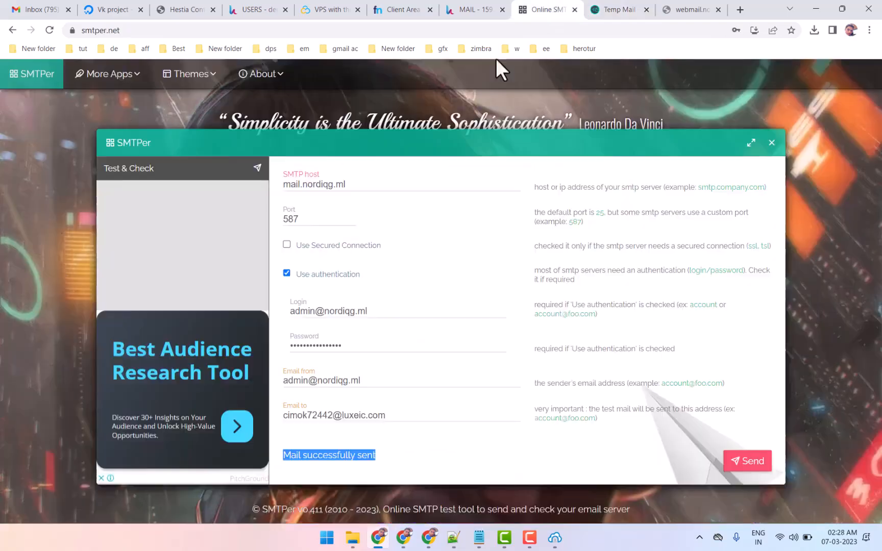
Enable secured connection and try sending on port 465, which times out
click(287, 245)
double_click(305, 221)
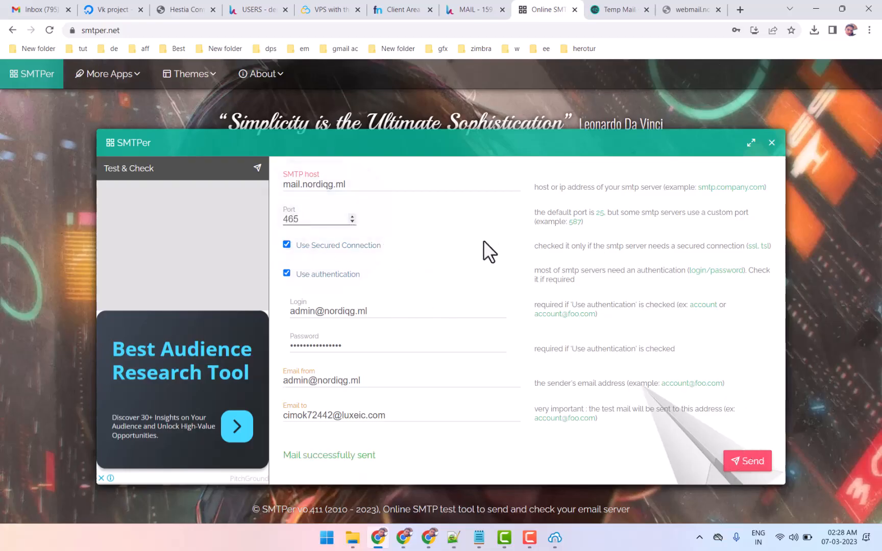
click(764, 459)
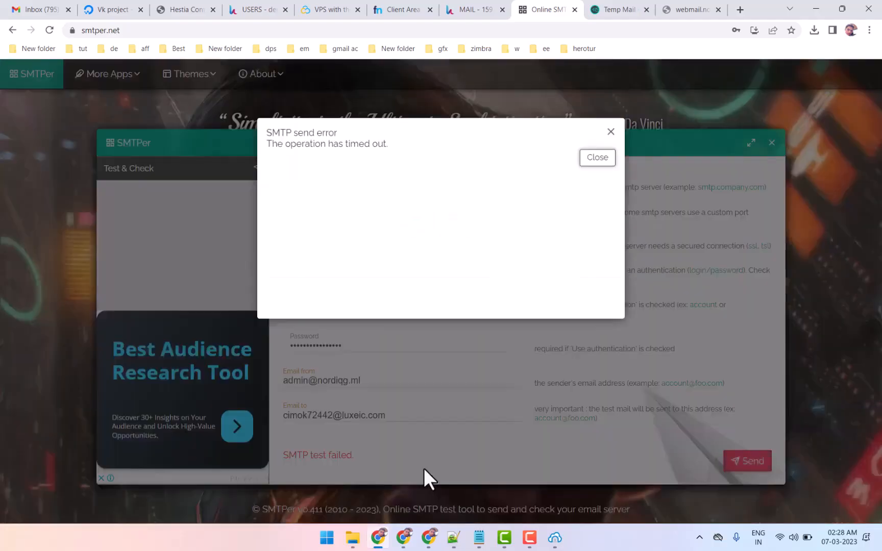
click(598, 158)
Resend securely on port 587, compare with Hestia's SMTP ports, and check the inbox
double_click(332, 223)
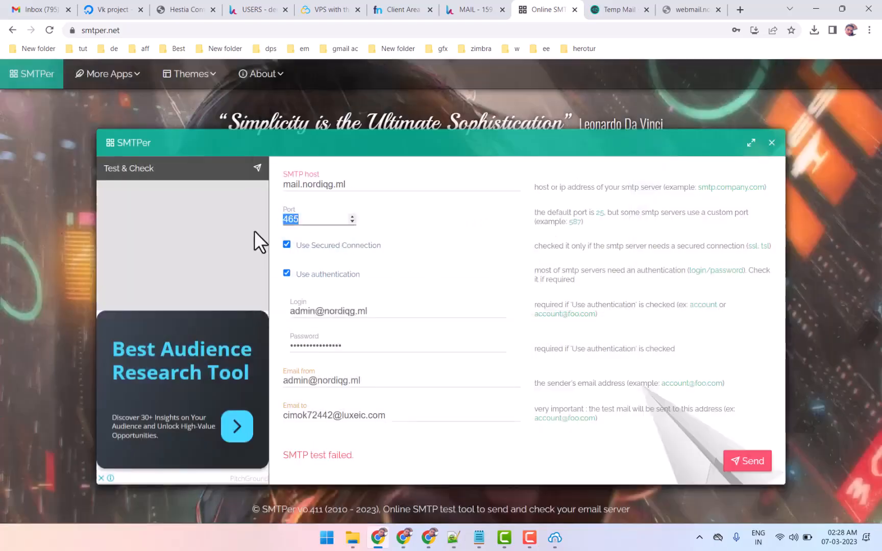
text(587)
click(750, 459)
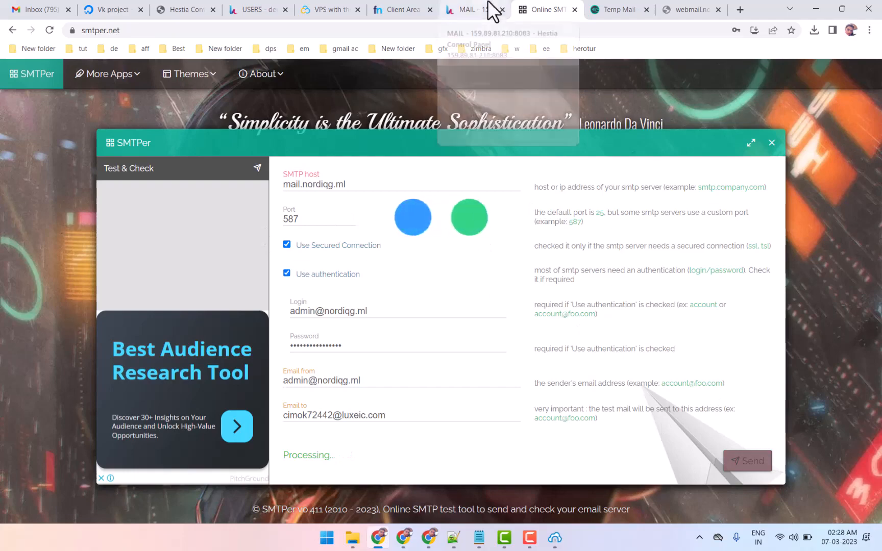
click(466, 14)
scroll(575, 435, down, 1)
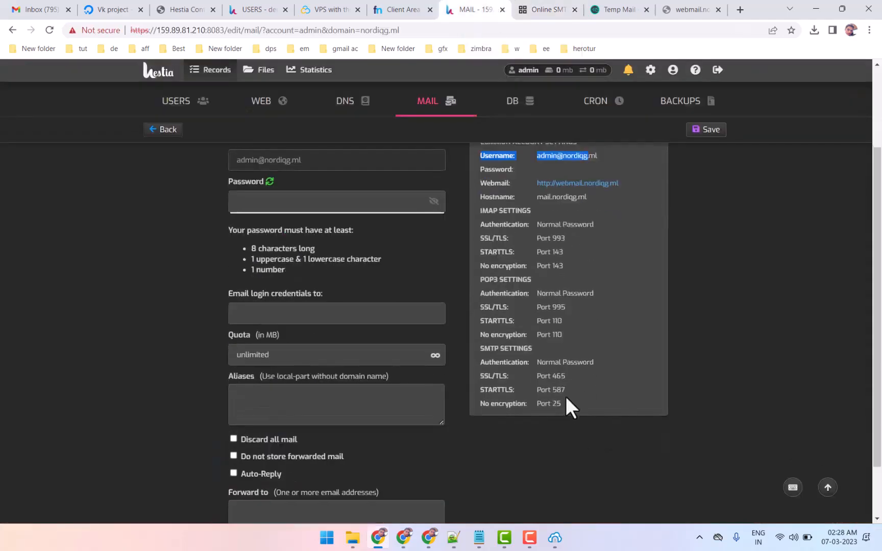
drag(567, 396, 511, 348)
click(550, 9)
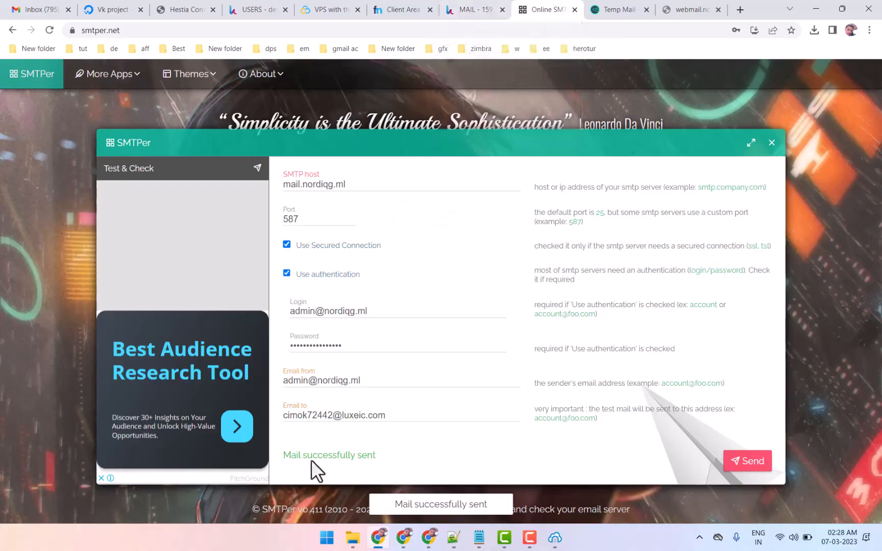
drag(291, 218, 267, 219)
drag(321, 217, 278, 233)
drag(283, 455, 665, 16)
click(616, 11)
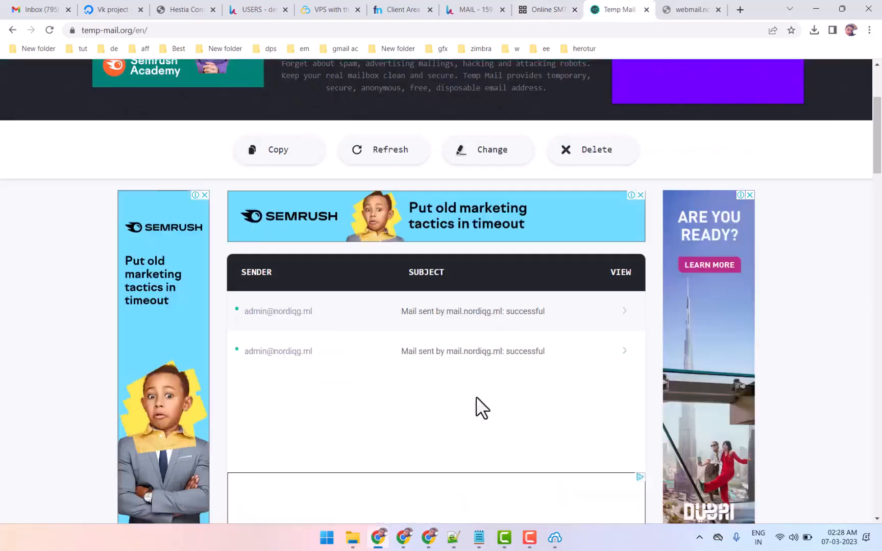
Look over the SMTPer form and Freenom's _DMARC record, ending on Hestia's Edit Mail Account page
click(561, 9)
click(754, 322)
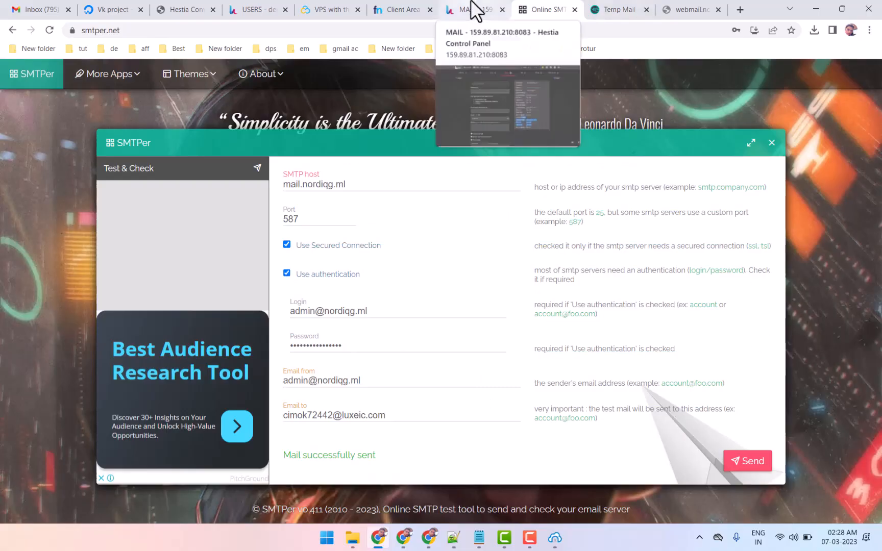
click(473, 9)
click(408, 10)
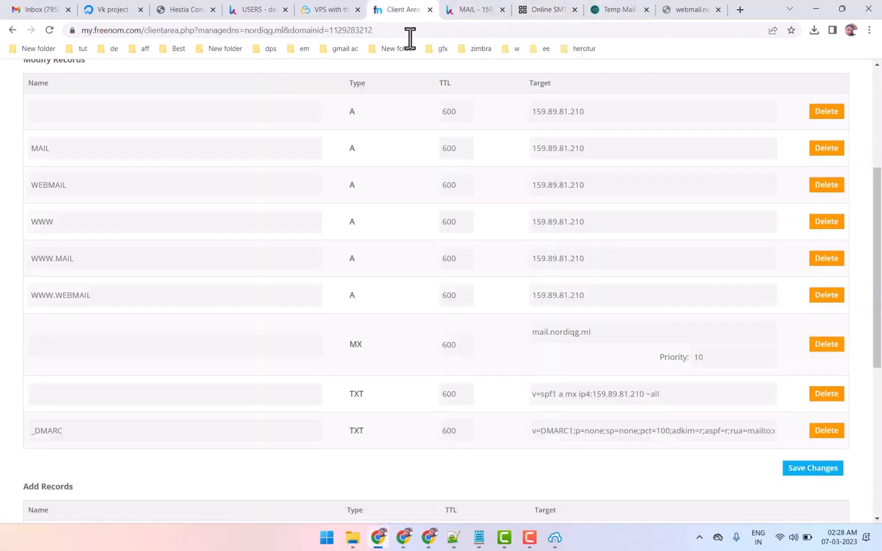
scroll(439, 380, down, 1)
scroll(433, 378, up, 1)
drag(69, 432, 10, 426)
drag(356, 344, 382, 343)
click(477, 9)
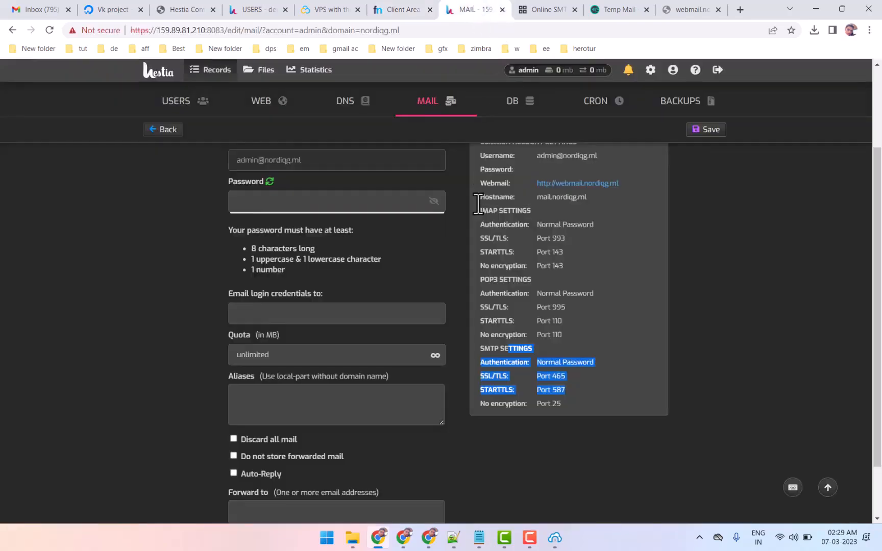
scroll(752, 356, up, 3)
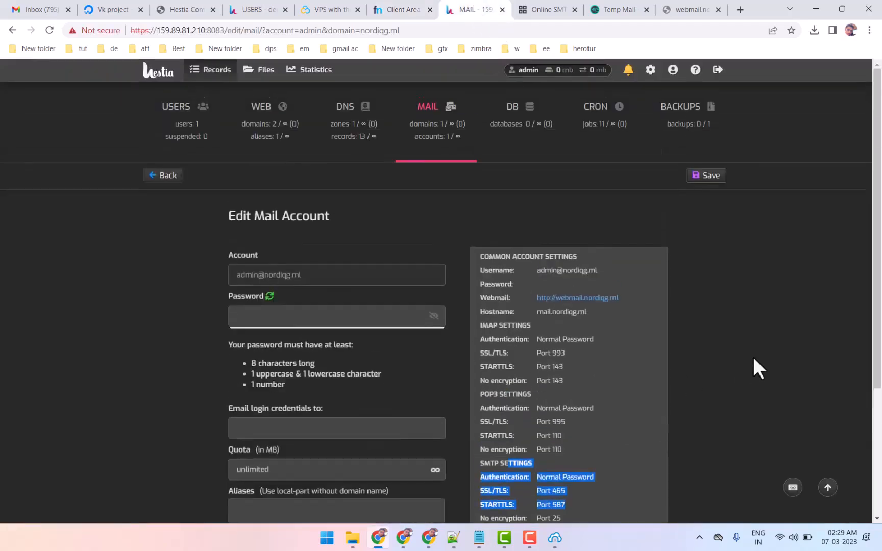
Open the nordiqg.ml zone's mail._domainkey TXT record for editing and select its record name
click(341, 137)
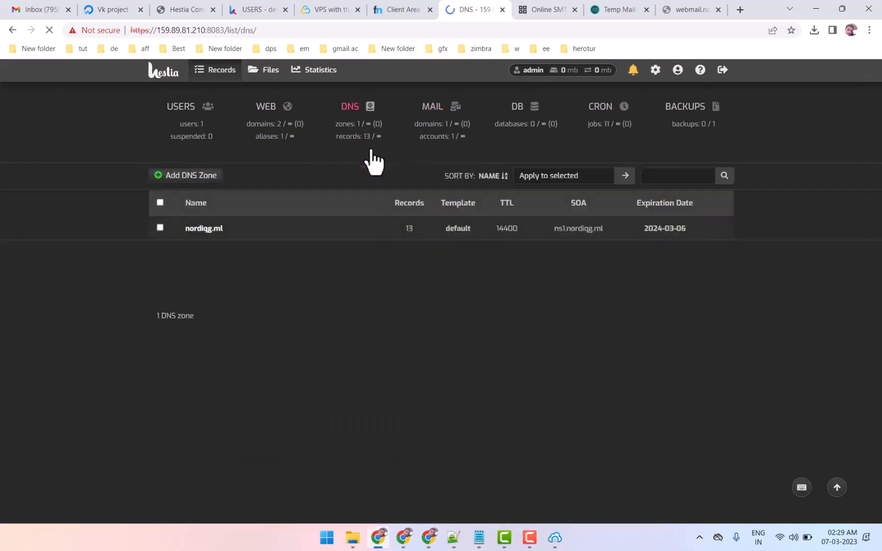
click(198, 230)
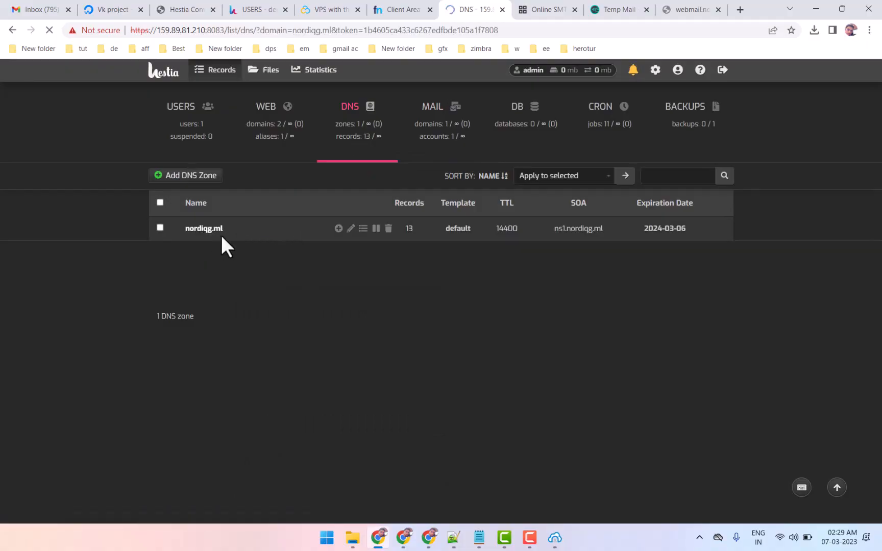
scroll(757, 278, down, 1)
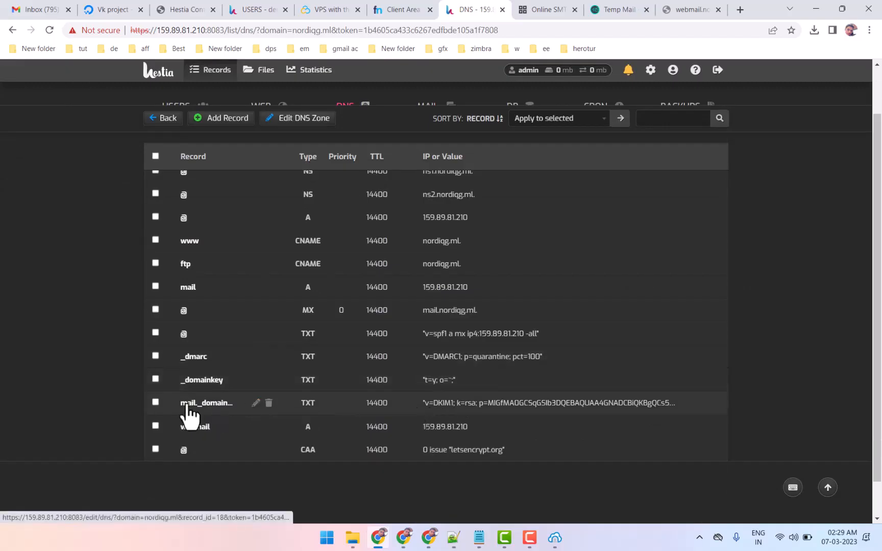
click(255, 403)
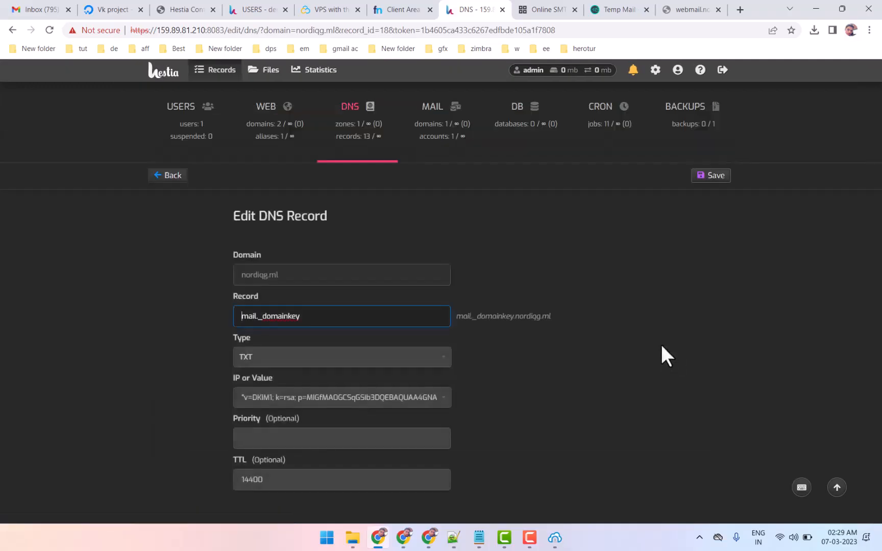
drag(315, 320, 150, 325)
key(ctrl+c)
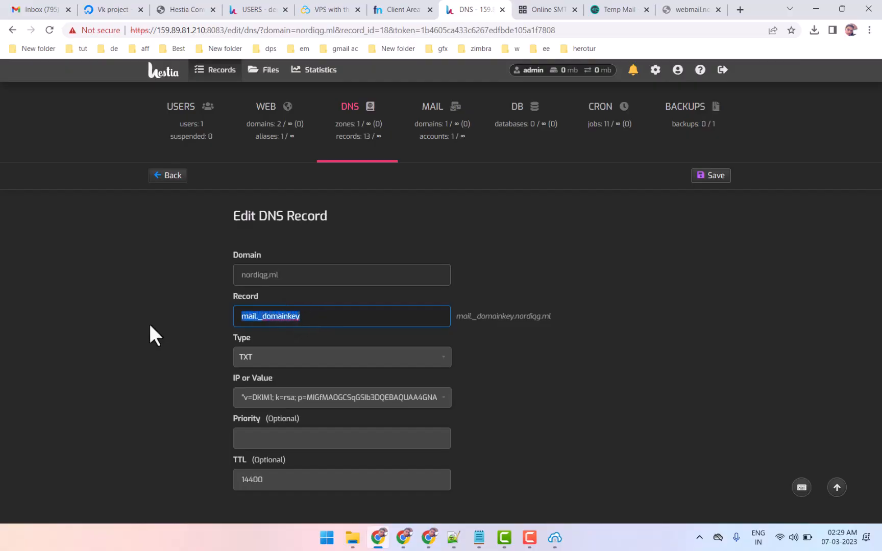
In Freenom, start a new TXT record with TTL 600 named mail._domainkey
click(425, 8)
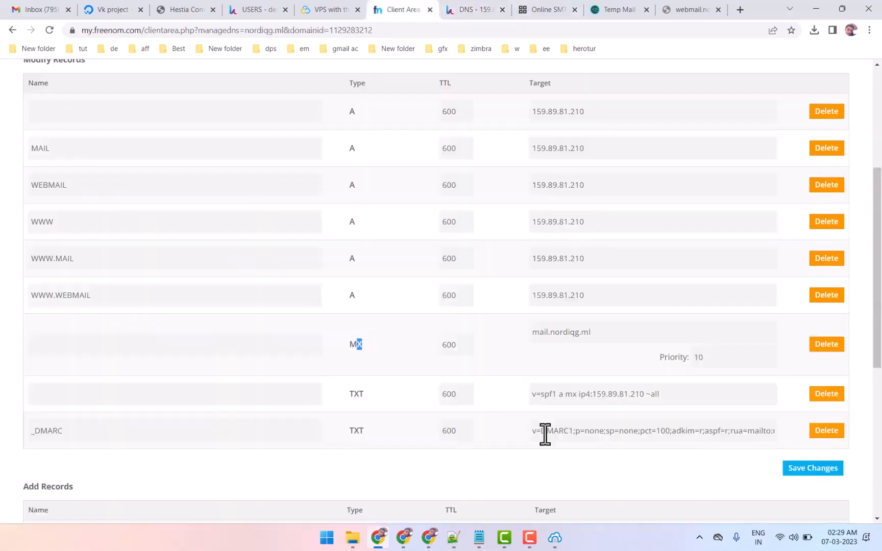
scroll(413, 382, down, 5)
click(384, 314)
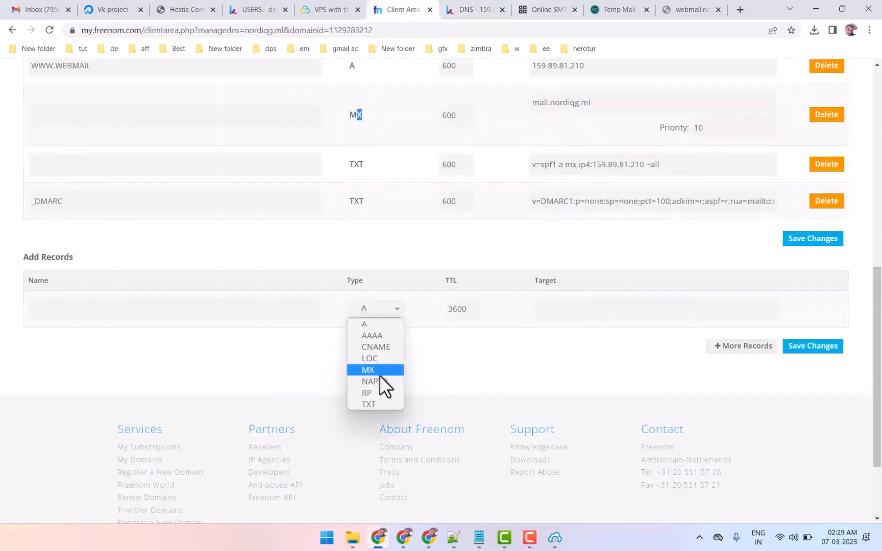
click(374, 404)
text(6)
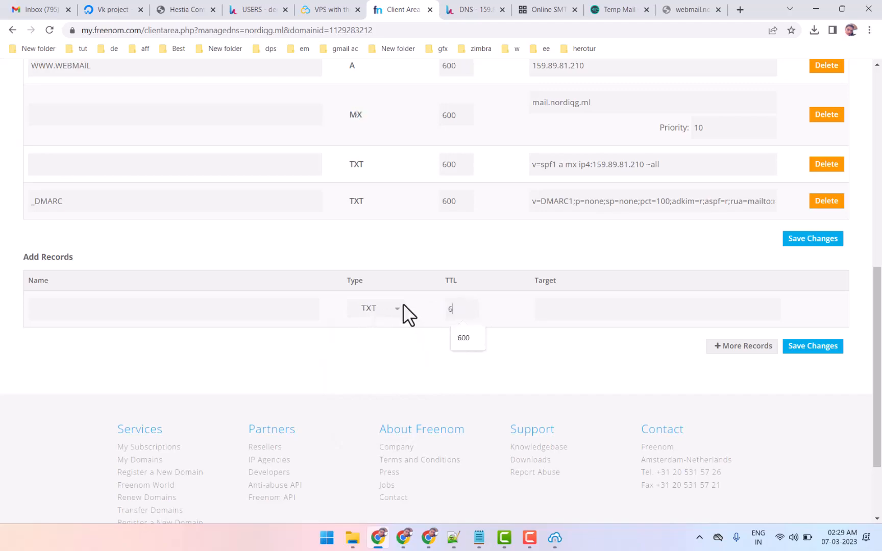
text(00)
click(272, 306)
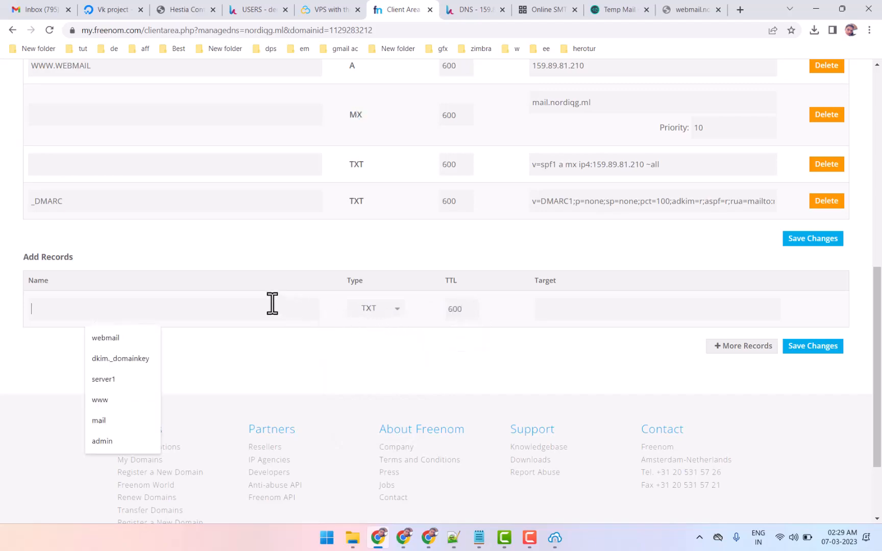
key(ctrl+v)
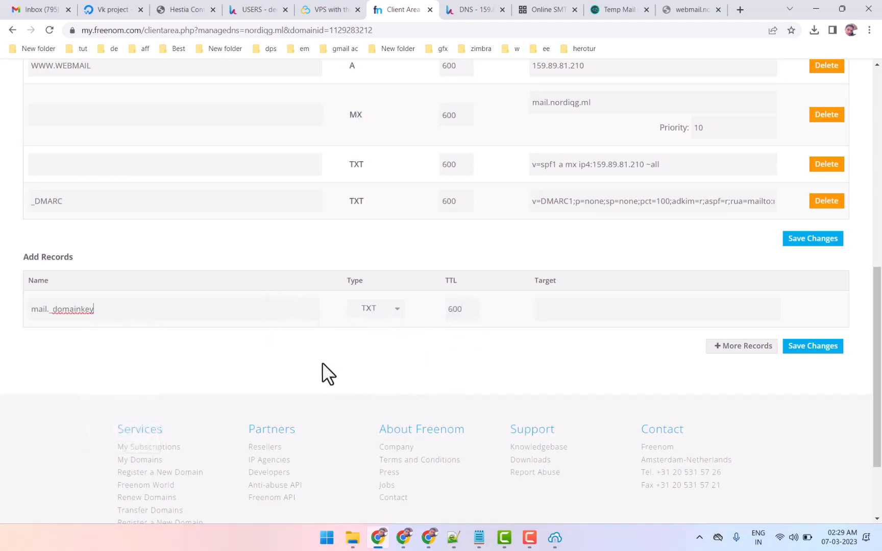
Copy the DKIM key value from Hestia into the new Freenom record's target
click(481, 2)
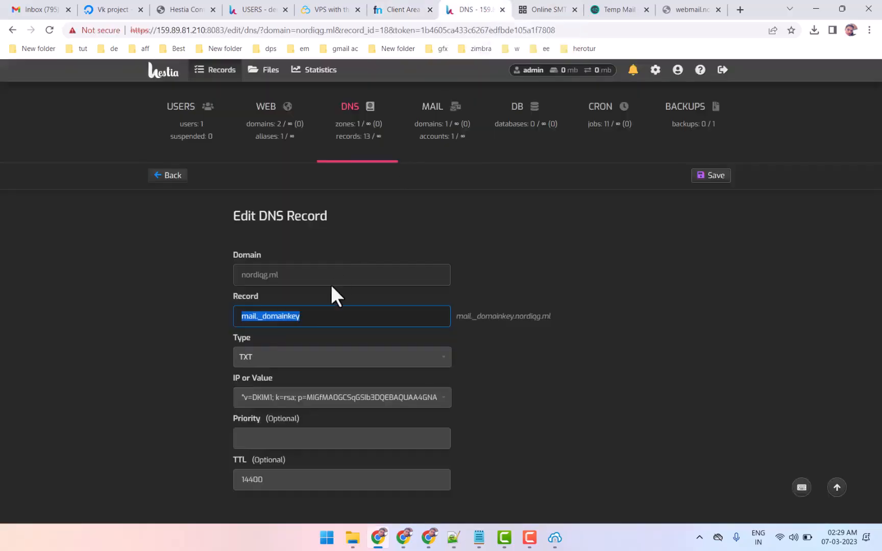
triple_click(292, 402)
click(354, 397)
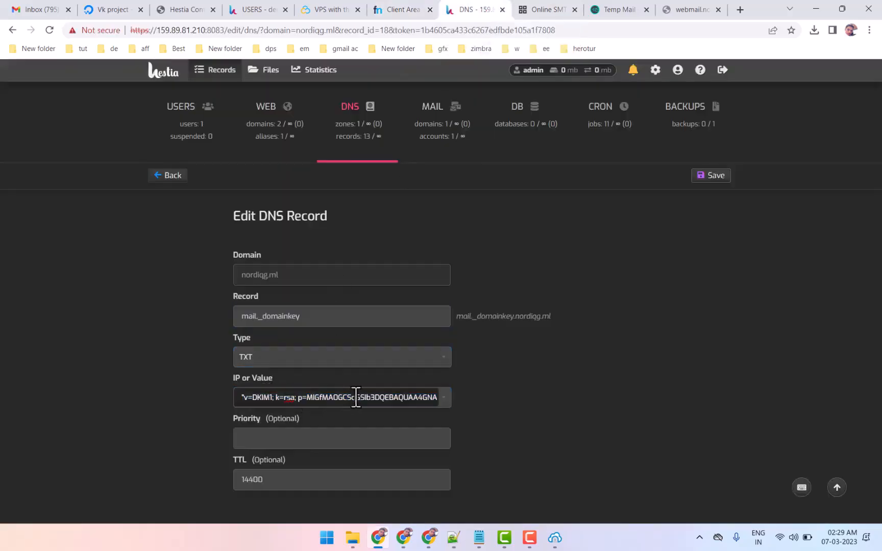
triple_click(355, 397)
click(410, 8)
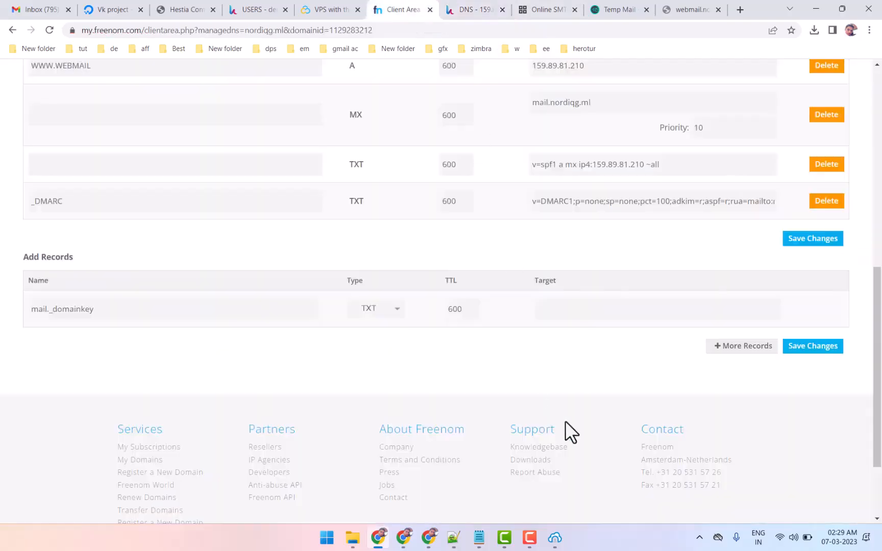
click(566, 310)
key(ctrl+v)
click(571, 360)
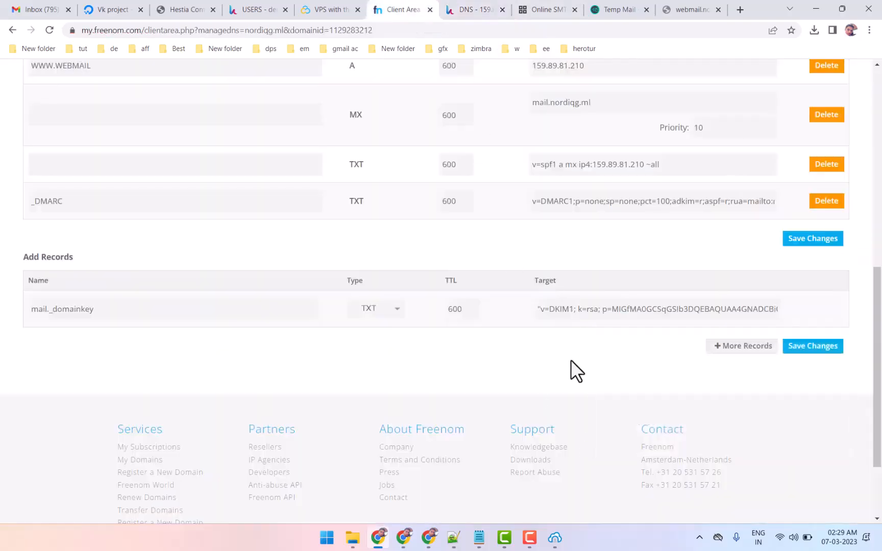
Select the SPF record text in Hestia's records list, then save the Freenom DKIM record
click(487, 9)
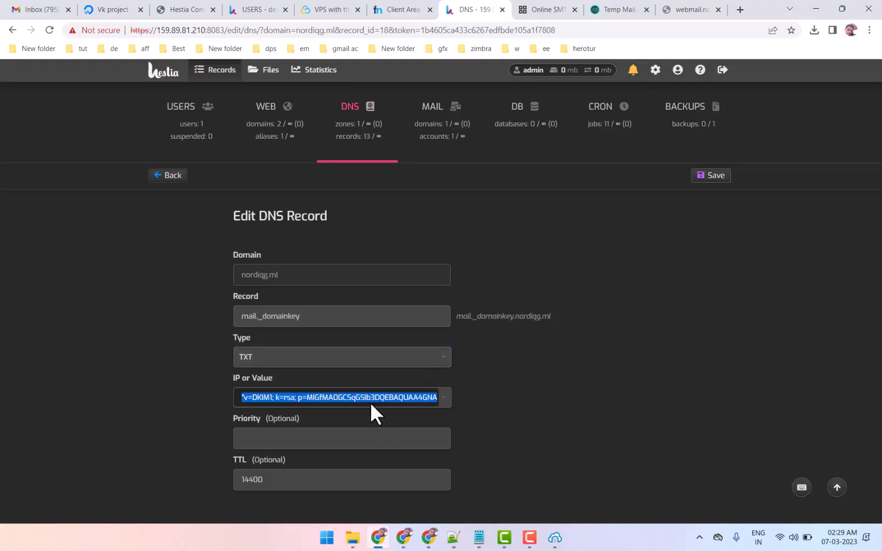
click(170, 176)
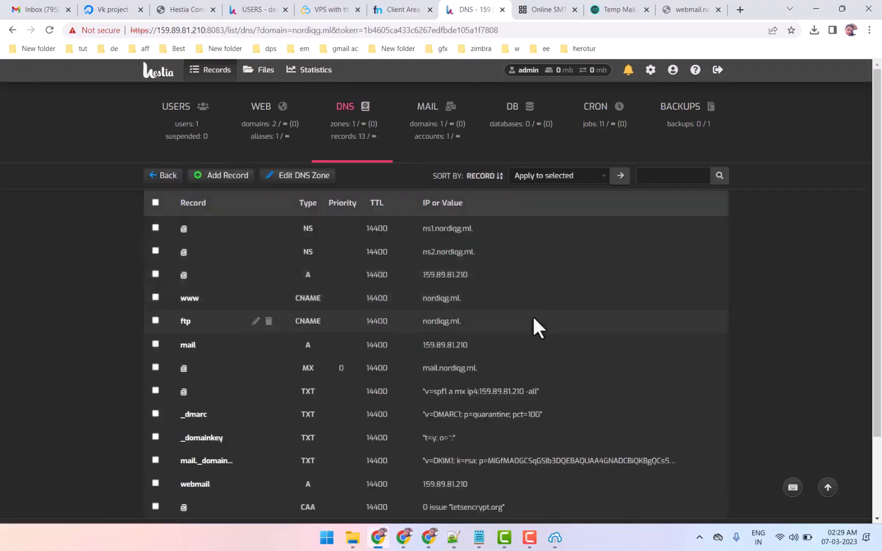
scroll(533, 316, down, 2)
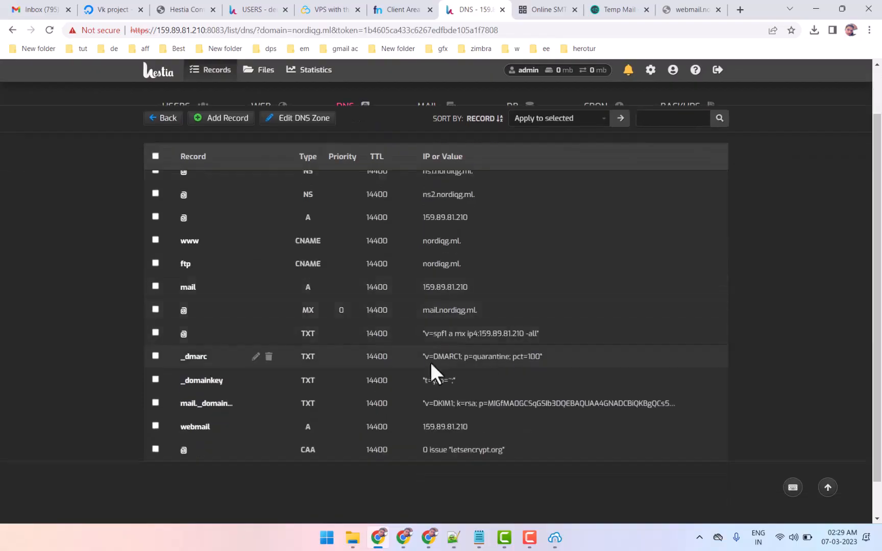
drag(422, 333, 801, 327)
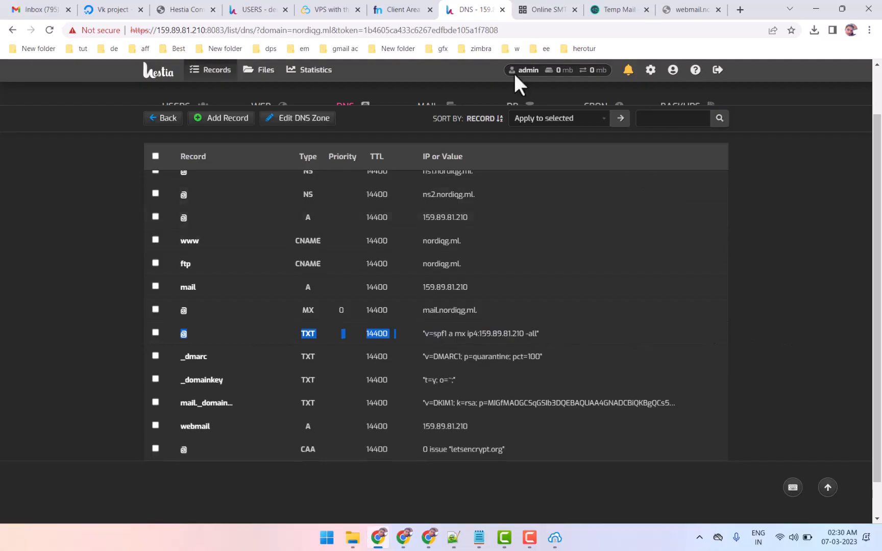
click(400, 10)
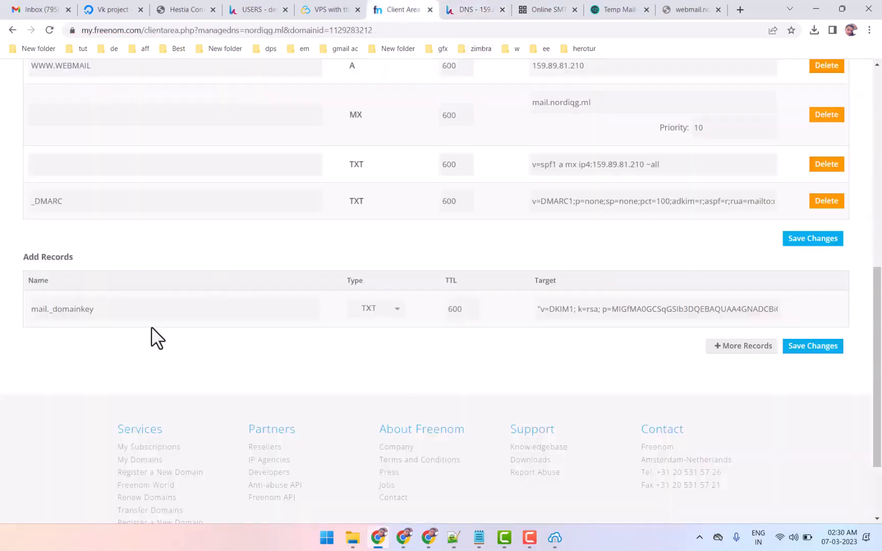
click(810, 349)
click(738, 8)
Open MXToolbox in a new tab and go to its DMARC check tool
text(m)
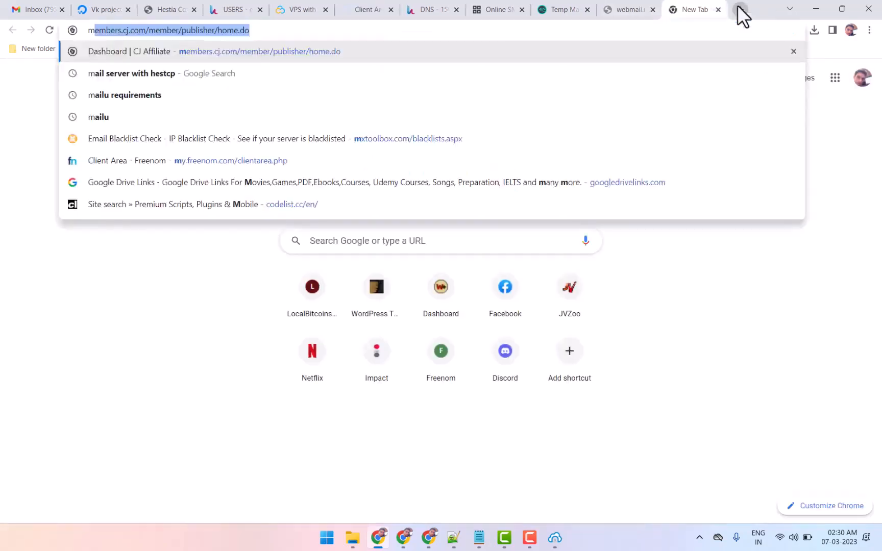
key(Down)
key(Down)
key(Down)
key(Down)
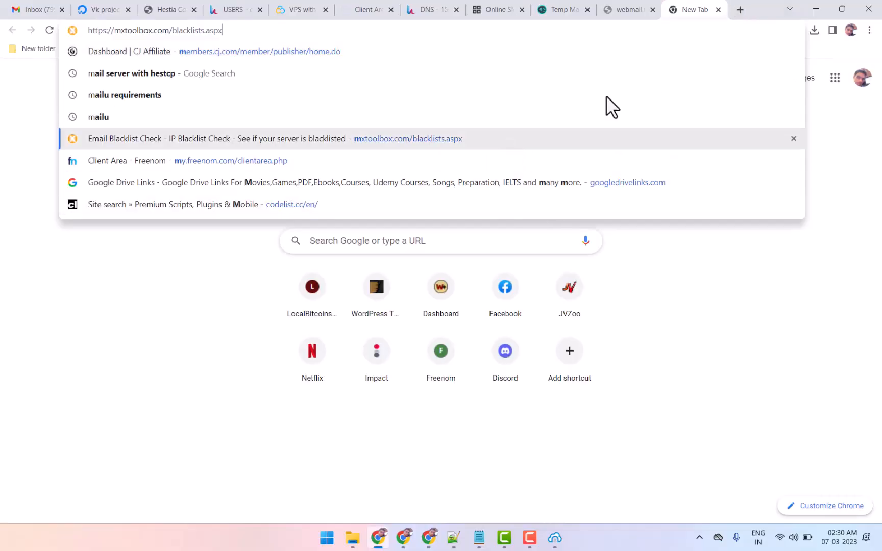
key(Return)
drag(698, 11, 366, 7)
click(366, 7)
click(430, 9)
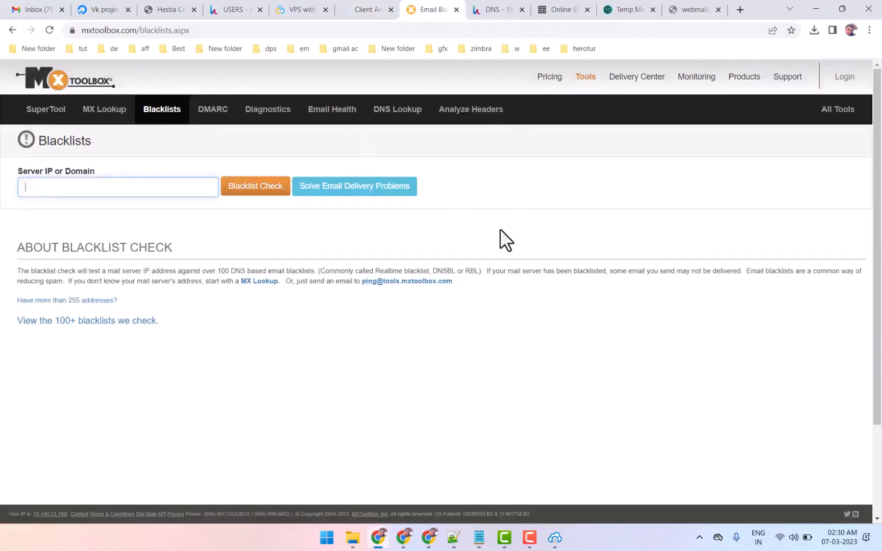
click(210, 112)
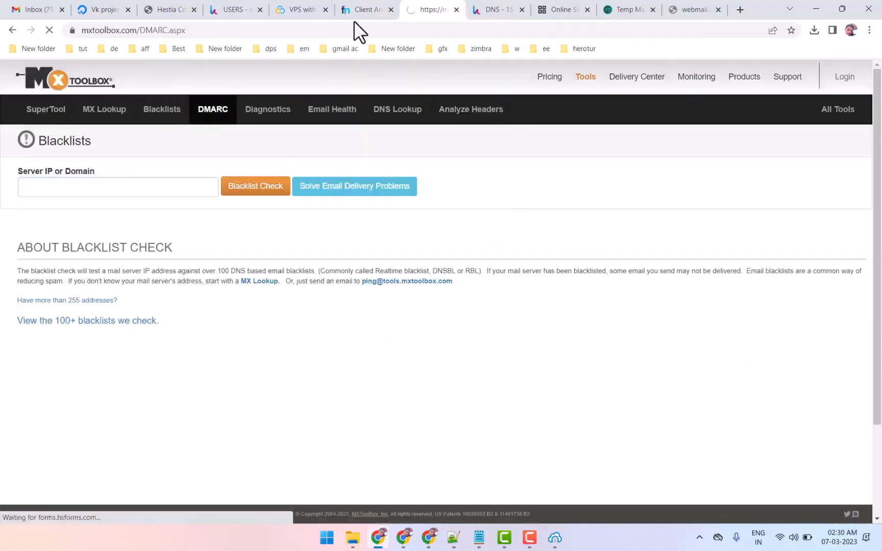
Copy nordiqg.ml from Freenom into the domain field and run the DMARC lookup
click(364, 10)
drag(506, 132, 645, 113)
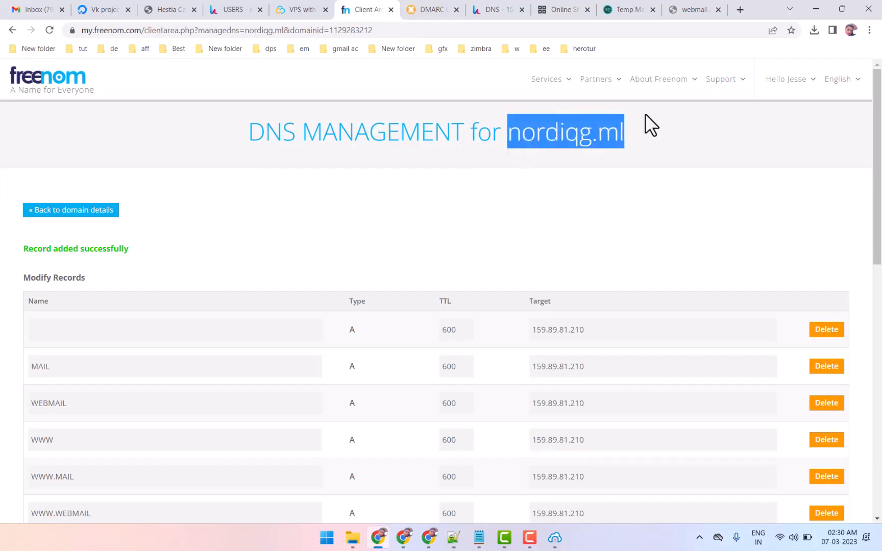
right_click(585, 123)
click(611, 134)
click(429, 15)
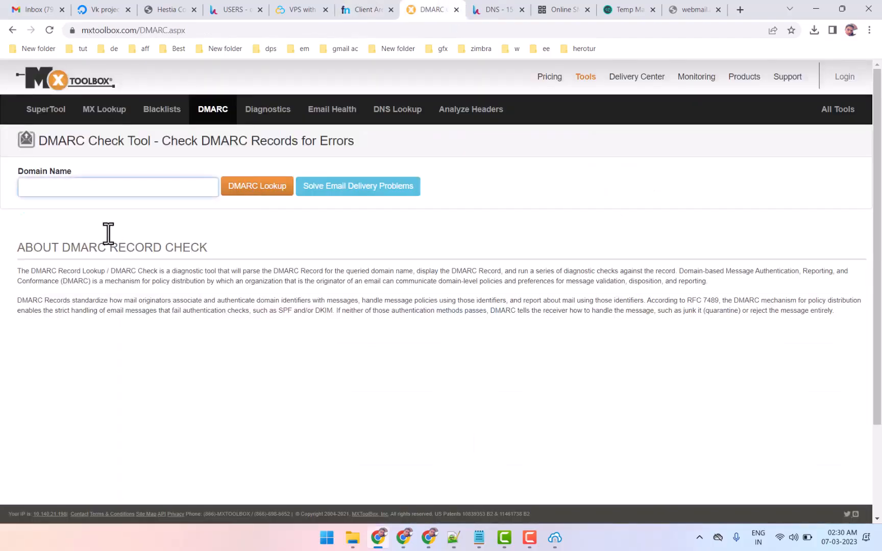
right_click(83, 180)
click(92, 270)
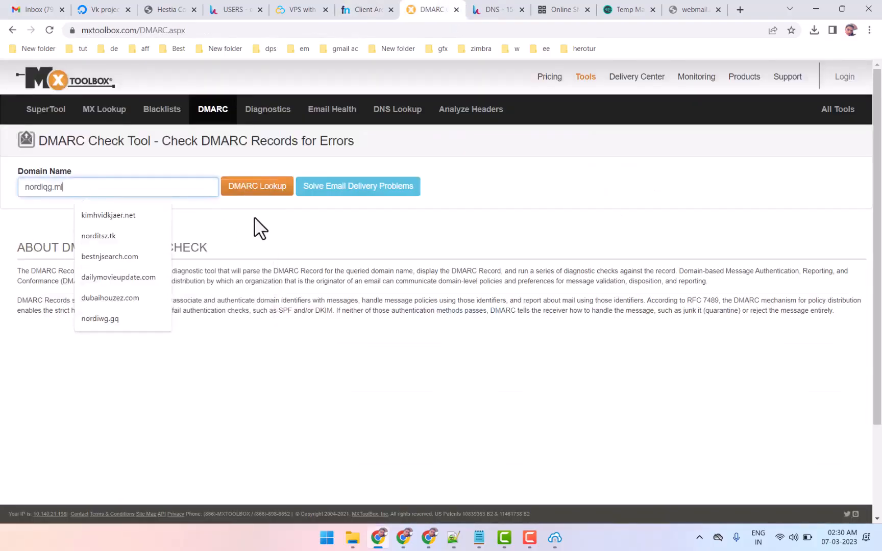
click(263, 187)
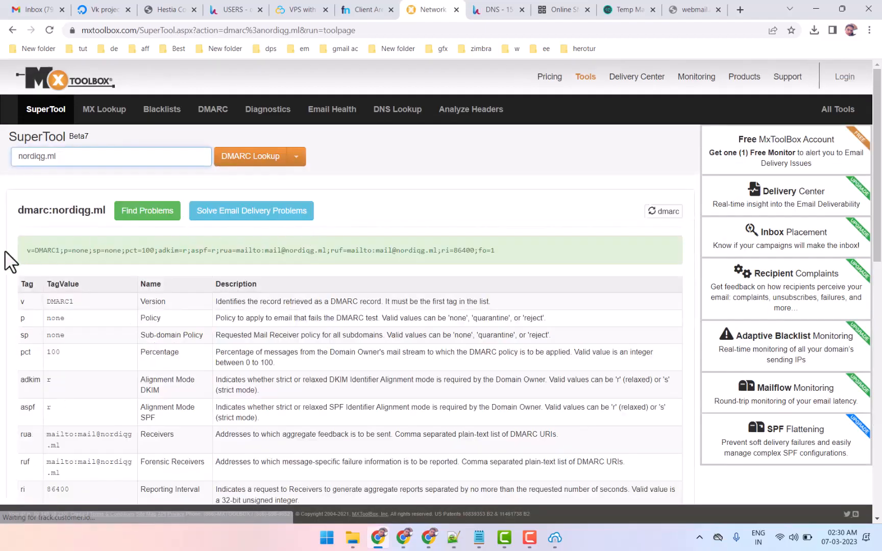
Run an SPF record lookup for nordiqg.ml, returning v=spf1 a mx ip4:159.89.81.210 ~all
drag(19, 250, 530, 237)
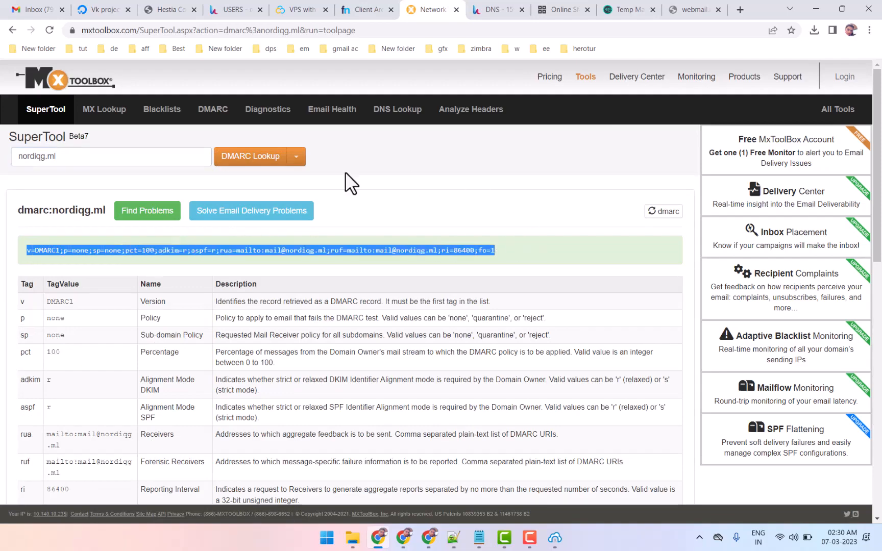
click(294, 157)
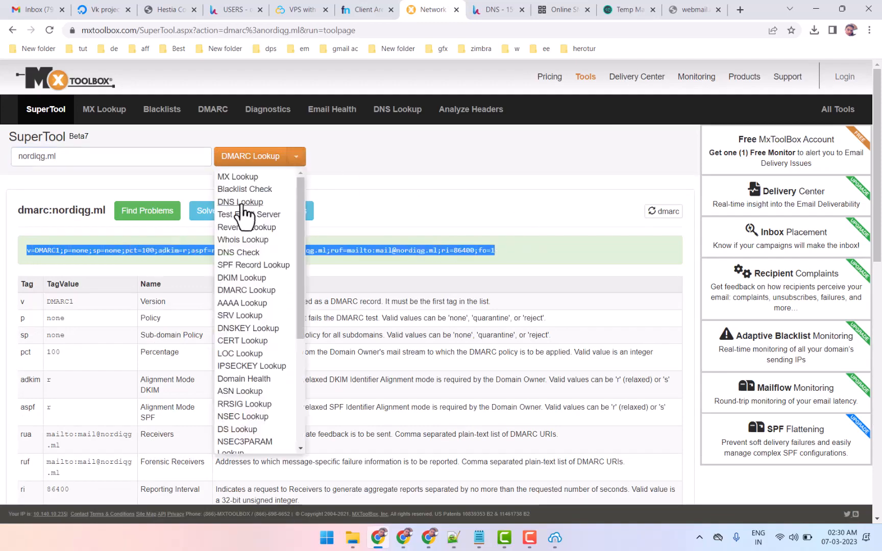
click(247, 264)
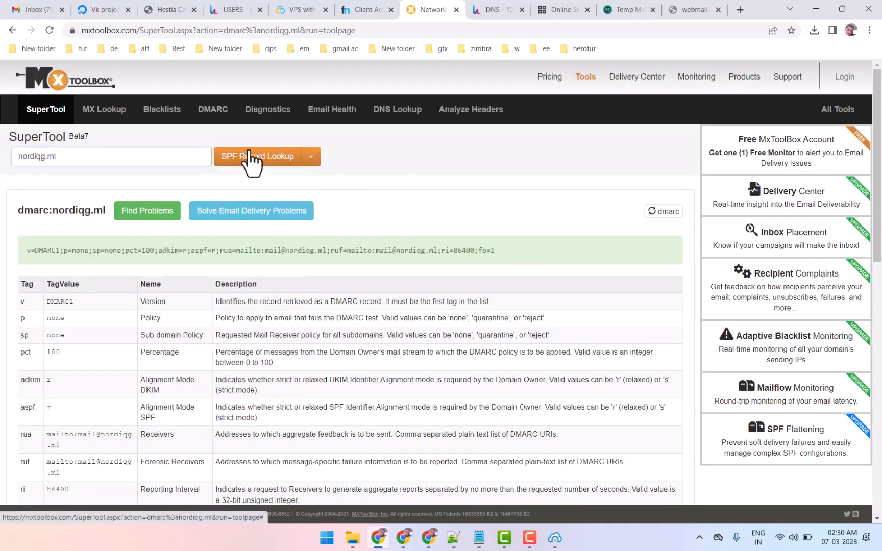
click(246, 158)
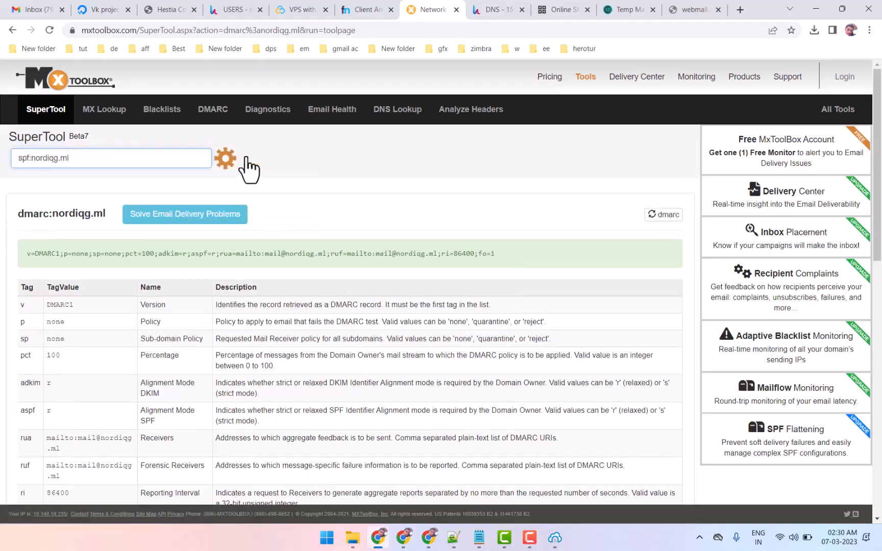
drag(167, 261, 2, 259)
click(370, 207)
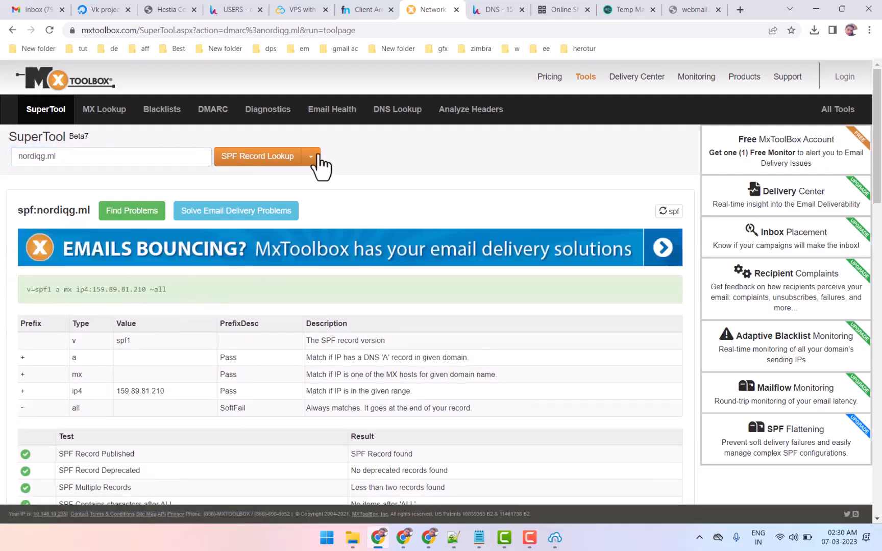
Open MXToolbox's full catalogue of network tools
click(312, 156)
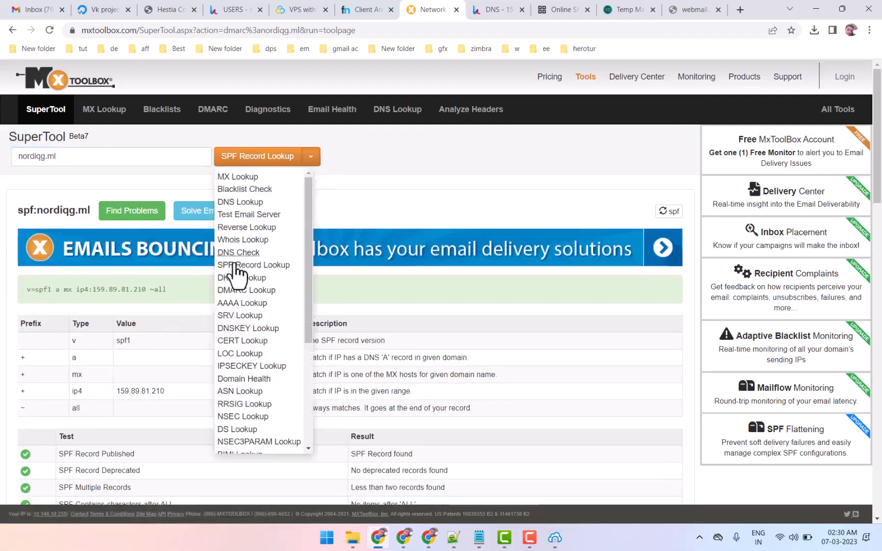
scroll(307, 319, down, 2)
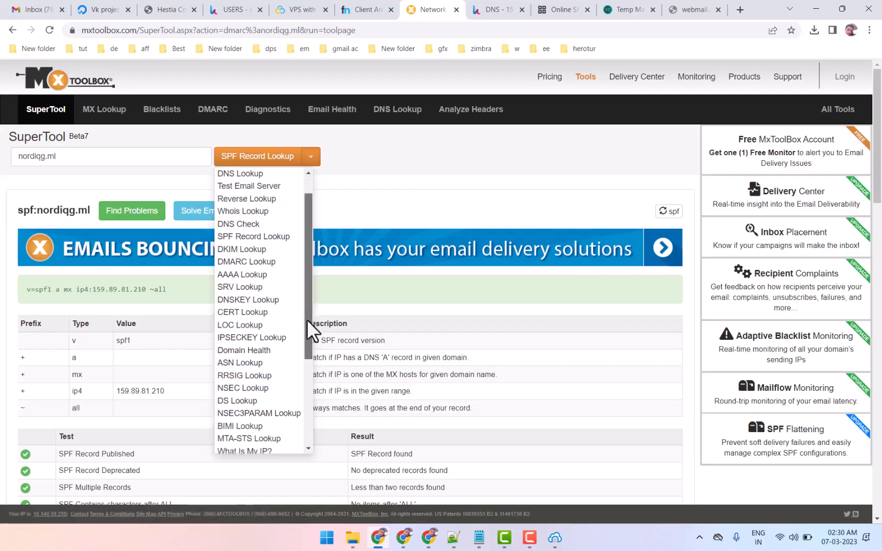
scroll(306, 322, up, 2)
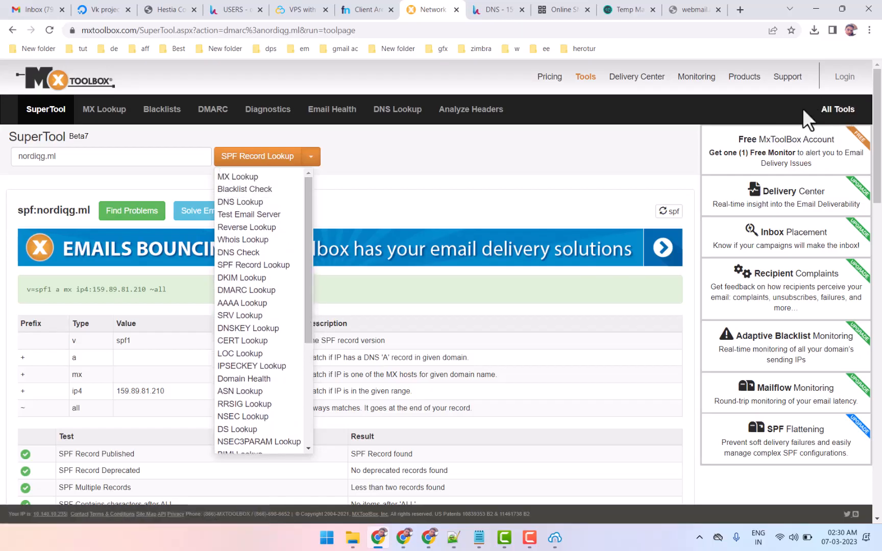
click(847, 112)
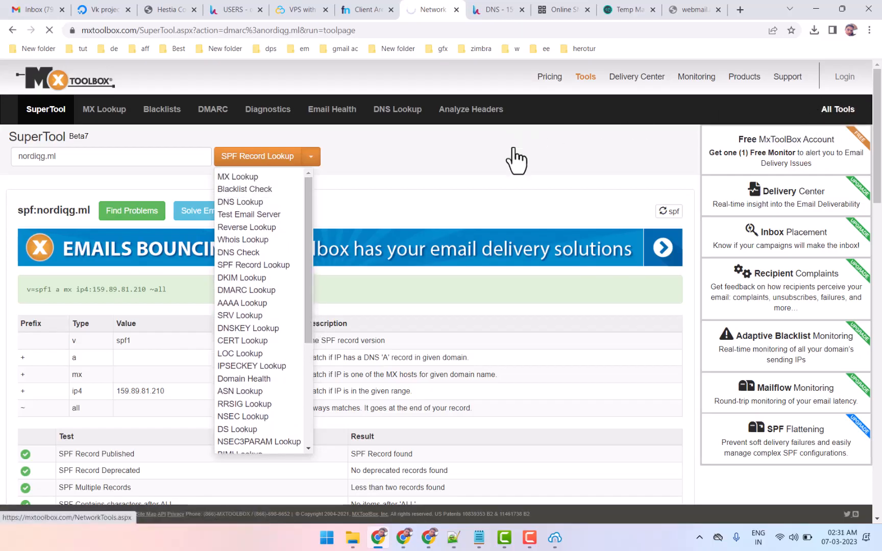
Open MXToolbox's DKIM check tool and enter nordiqg.ml as the domain
click(488, 9)
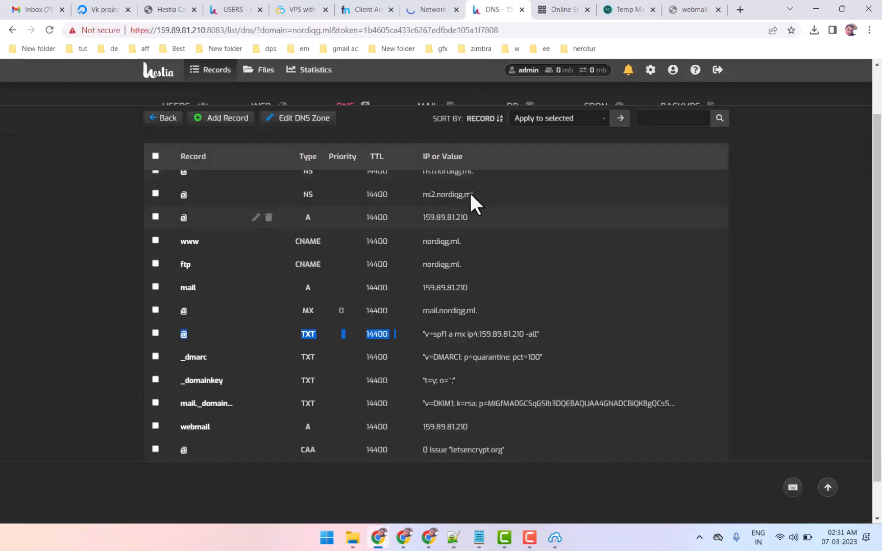
scroll(383, 326, up, 1)
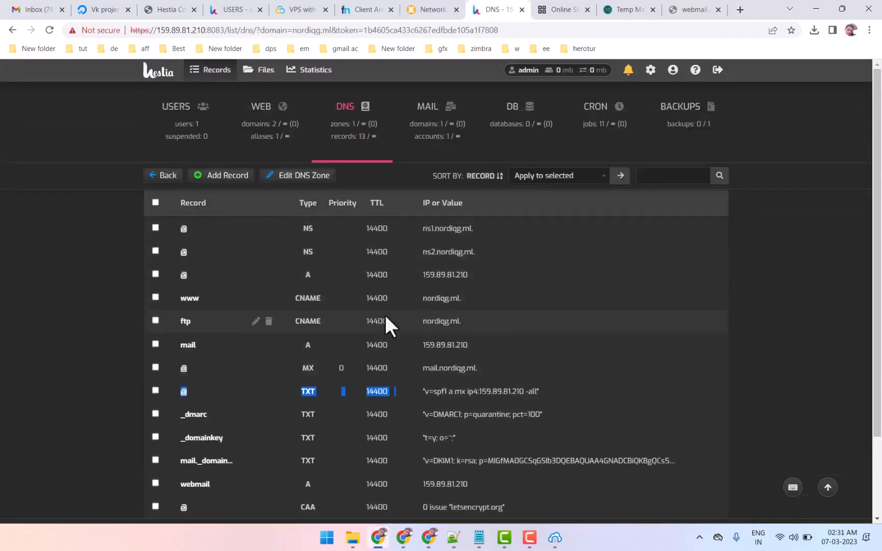
scroll(331, 313, down, 1)
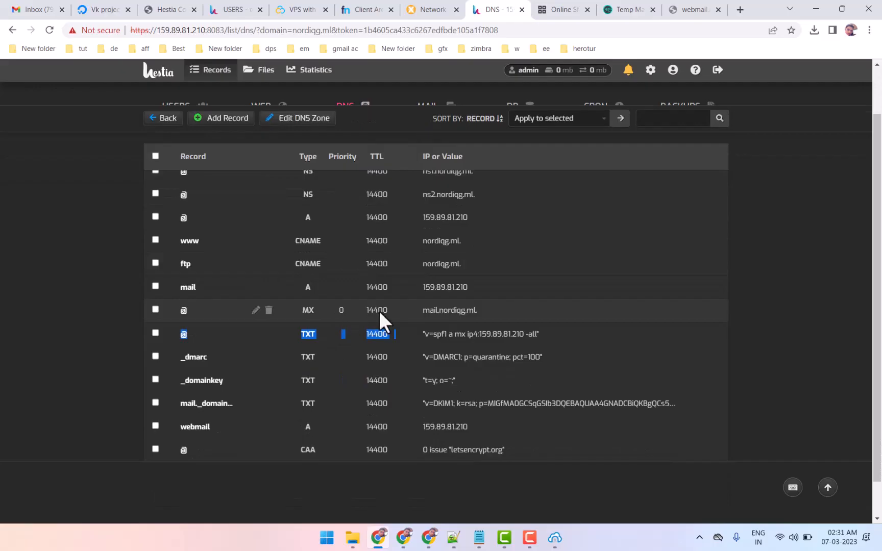
click(433, 9)
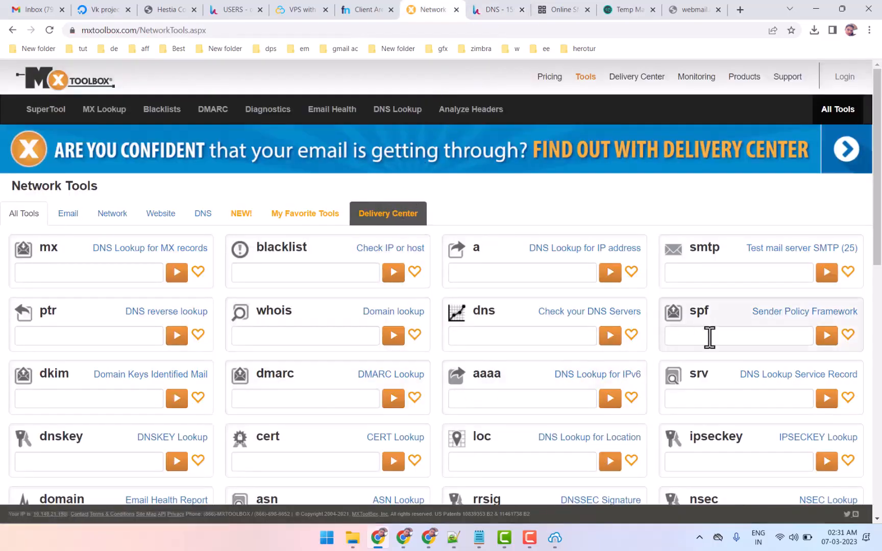
click(117, 375)
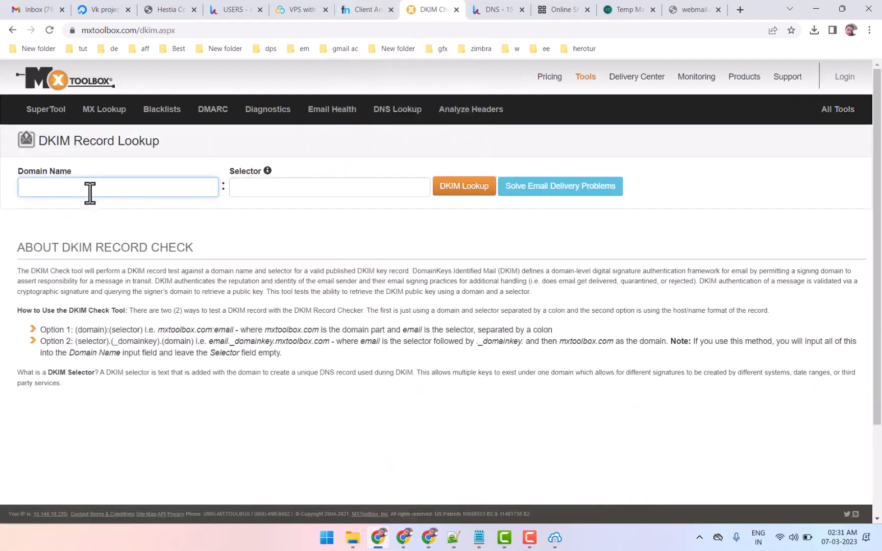
click(86, 187)
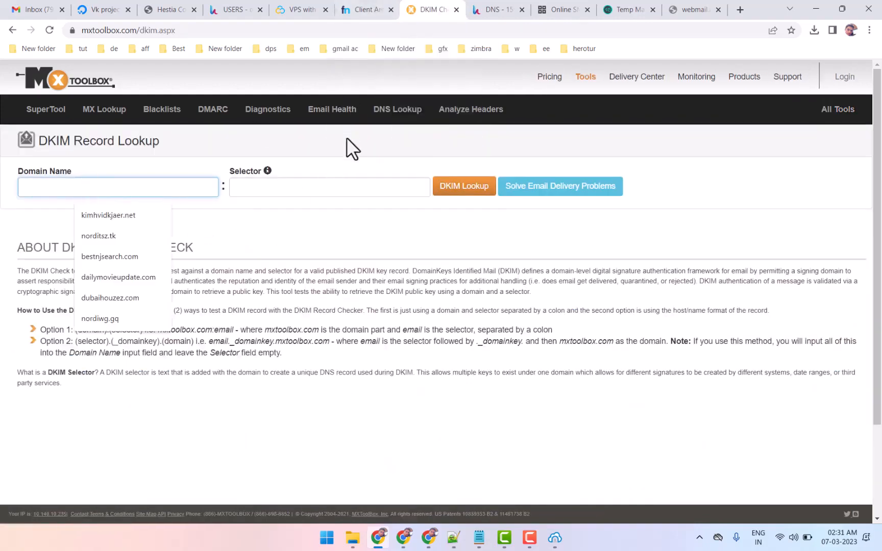
text(nordiqg.ml)
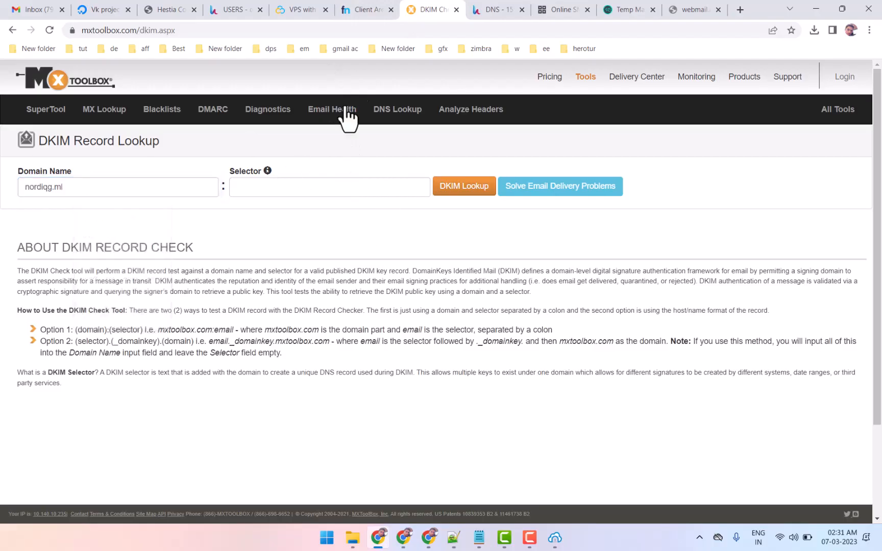
Use MAIL._DOMAINKEY from the DNS records as the selector and run the DKIM lookup
click(359, 11)
scroll(209, 263, down, 9)
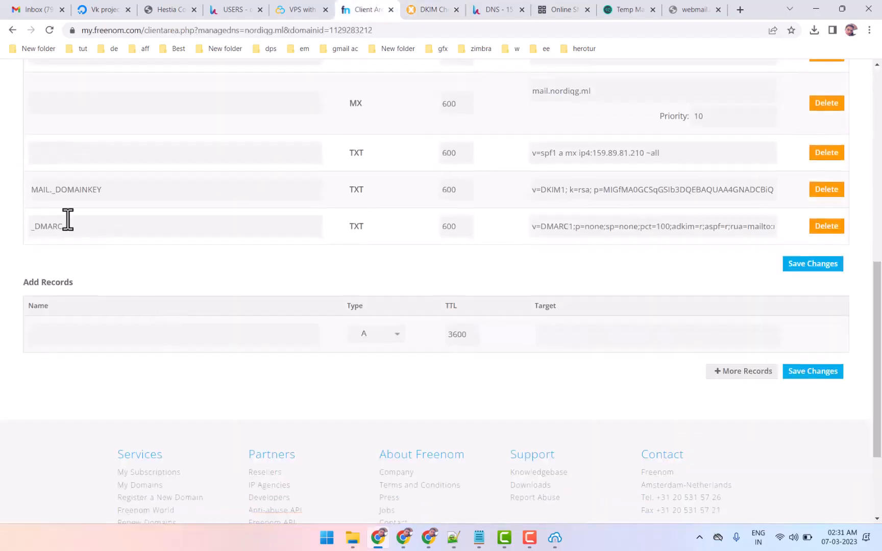
drag(33, 190, 122, 190)
key(ctrl+c)
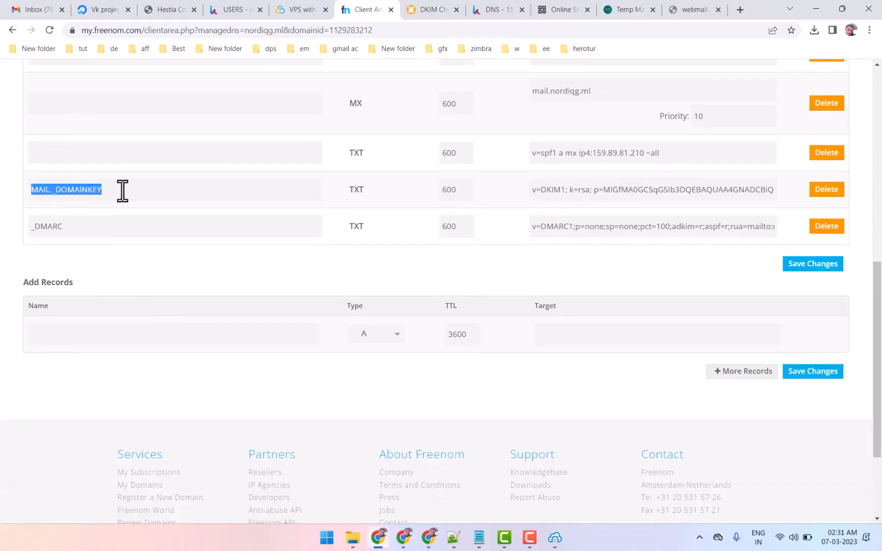
click(441, 9)
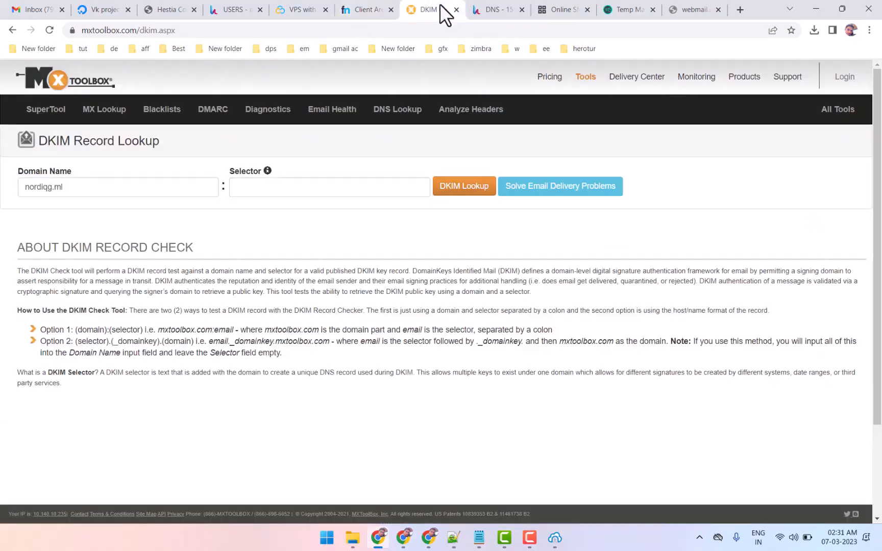
click(298, 190)
key(ctrl+v)
click(451, 190)
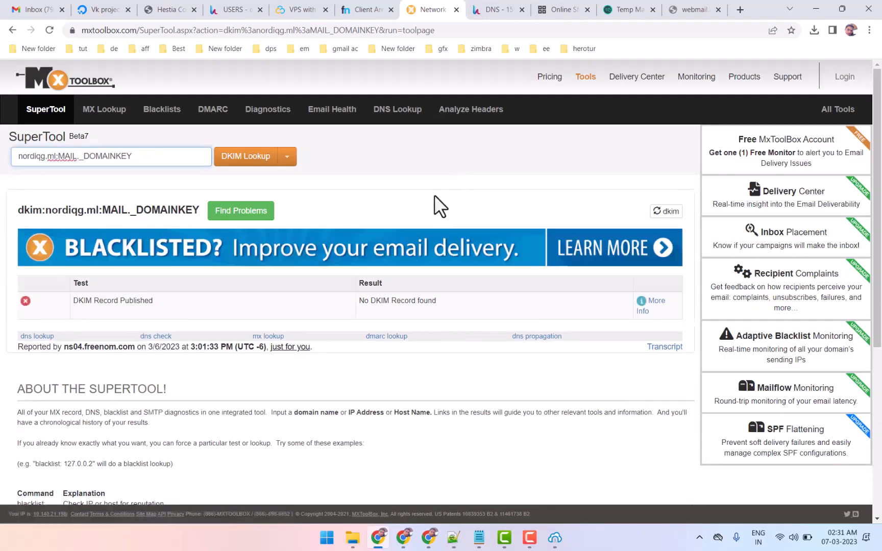
Review the DKIM lookup results, then close the MXToolbox tab
click(360, 9)
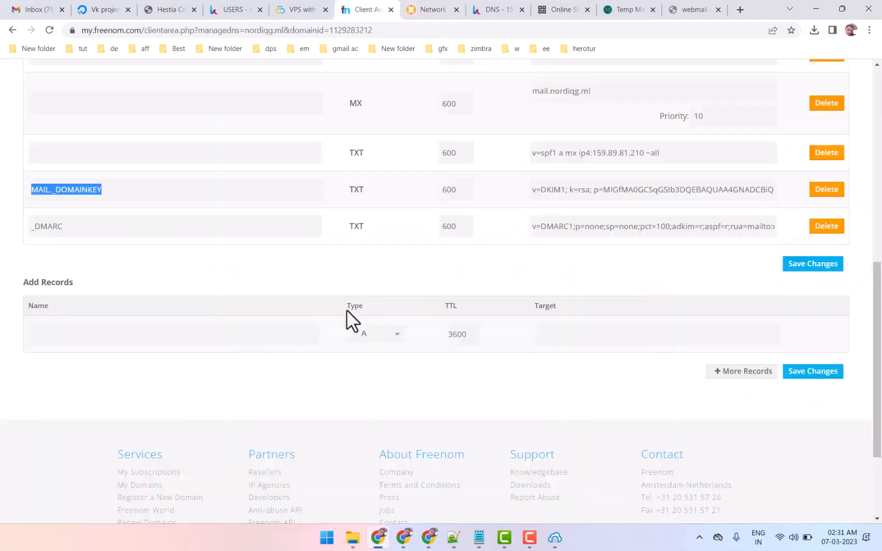
scroll(432, 281, up, 3)
click(432, 10)
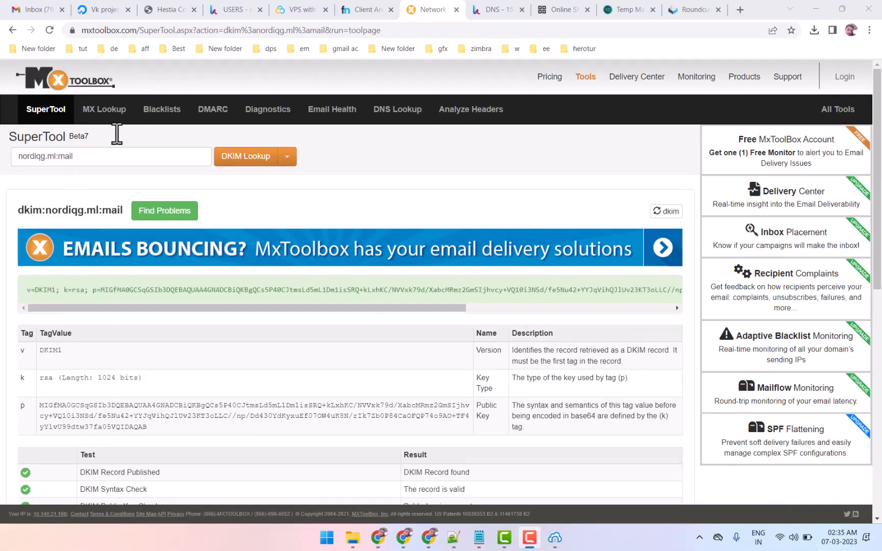
key(ctrl+w)
click(229, 32)
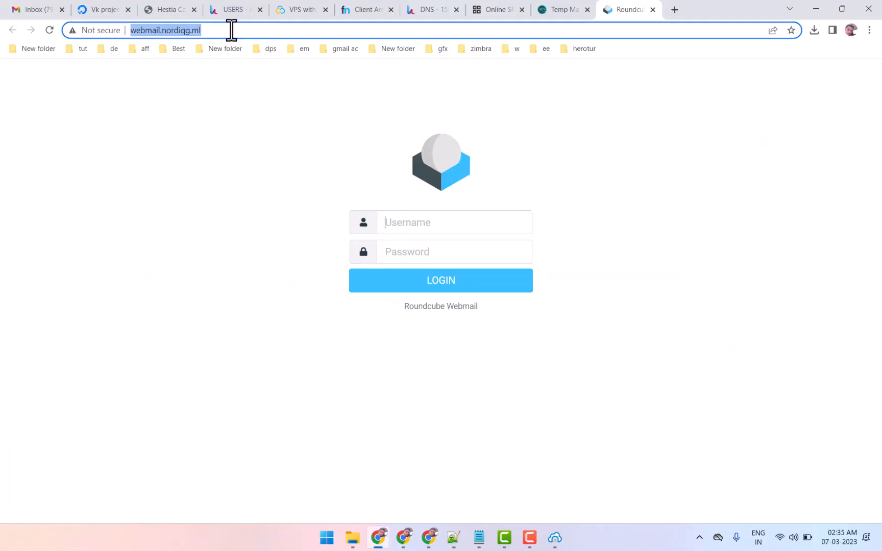
Log in to Roundcube with the admin login and the password stored in Notepad, declining password saving
key(Return)
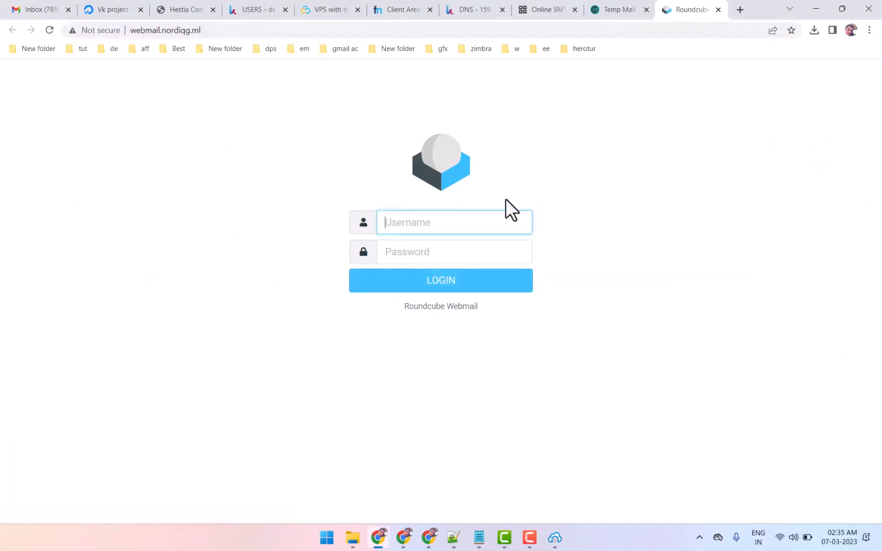
click(539, 9)
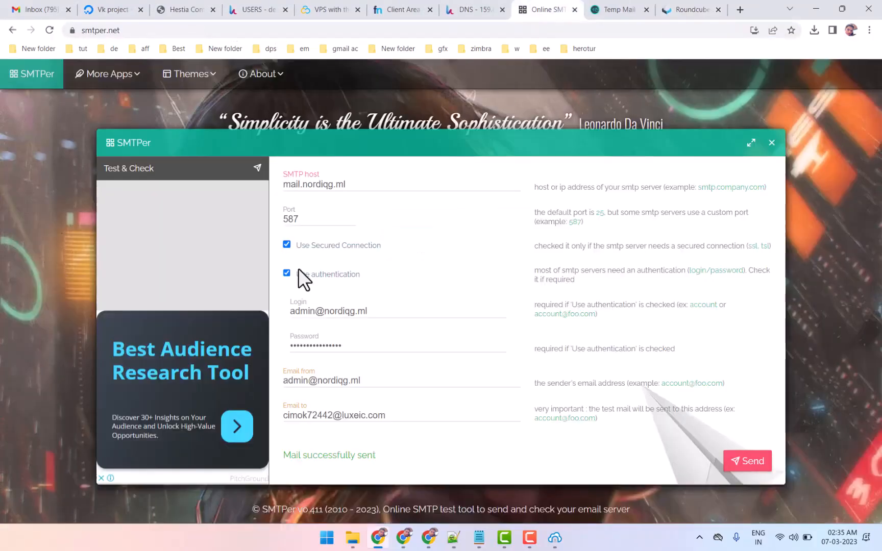
drag(385, 314, 281, 314)
key(ctrl+c)
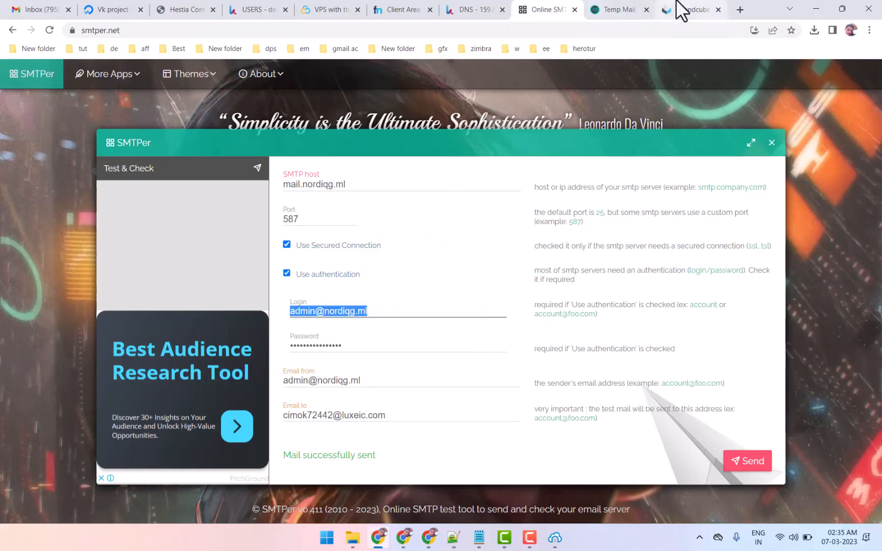
click(684, 10)
key(ctrl+v)
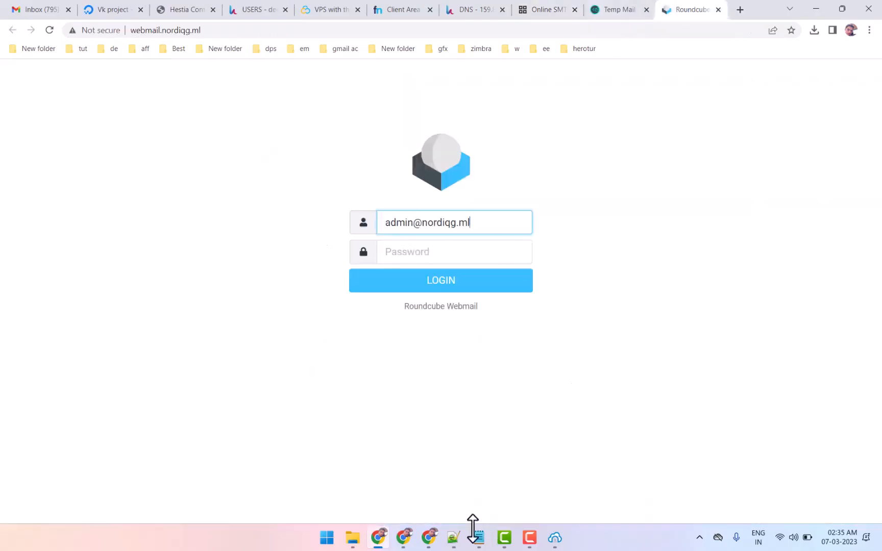
click(479, 538)
key(ctrl+c)
click(478, 538)
click(429, 252)
key(ctrl+v)
key(Return)
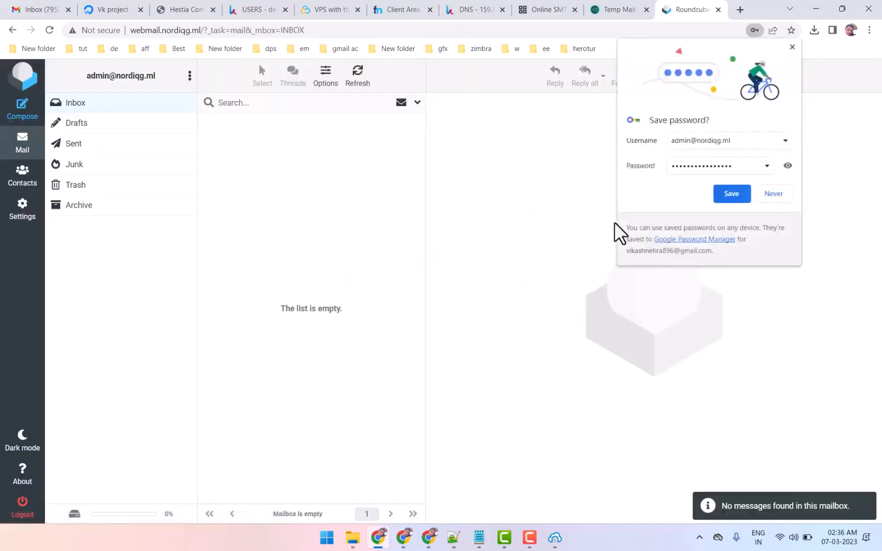
click(792, 48)
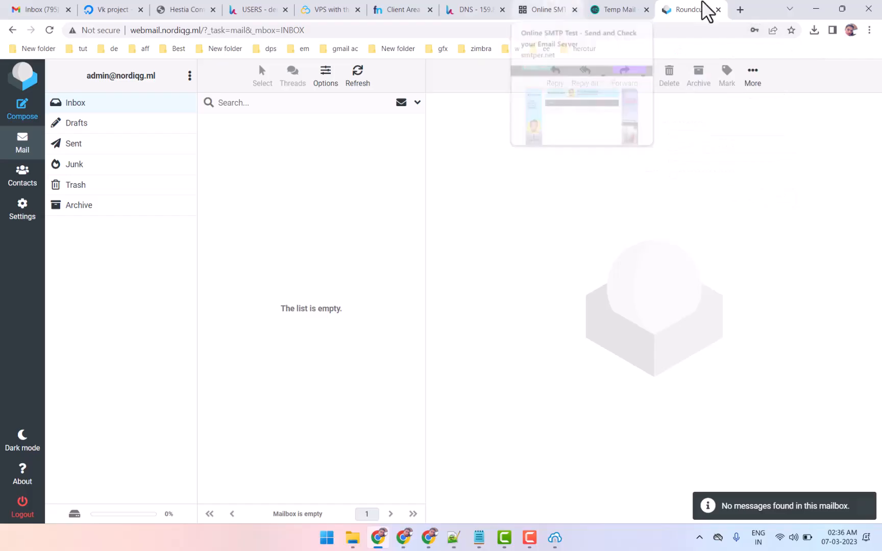
Open mail-tester.com in a new tab and copy its generated test address
click(740, 9)
text(ma)
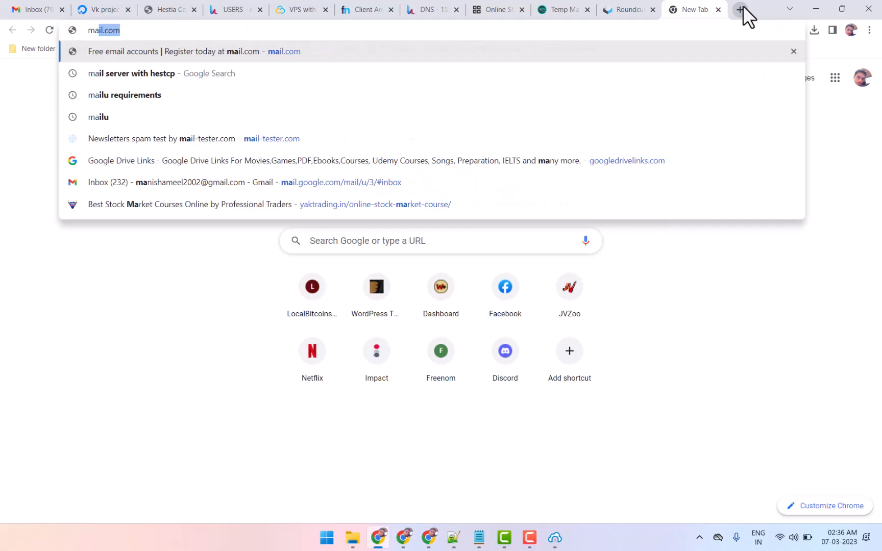
click(408, 145)
drag(689, 17, 562, 10)
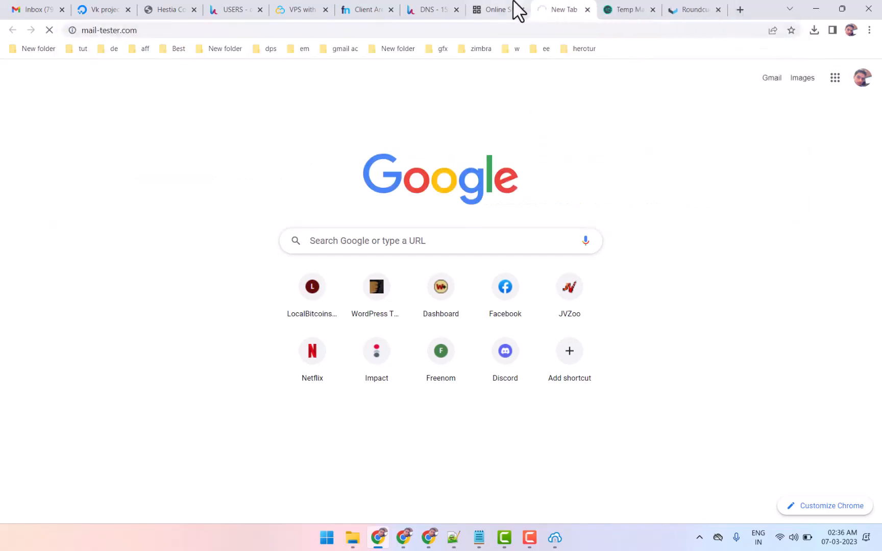
click(508, 10)
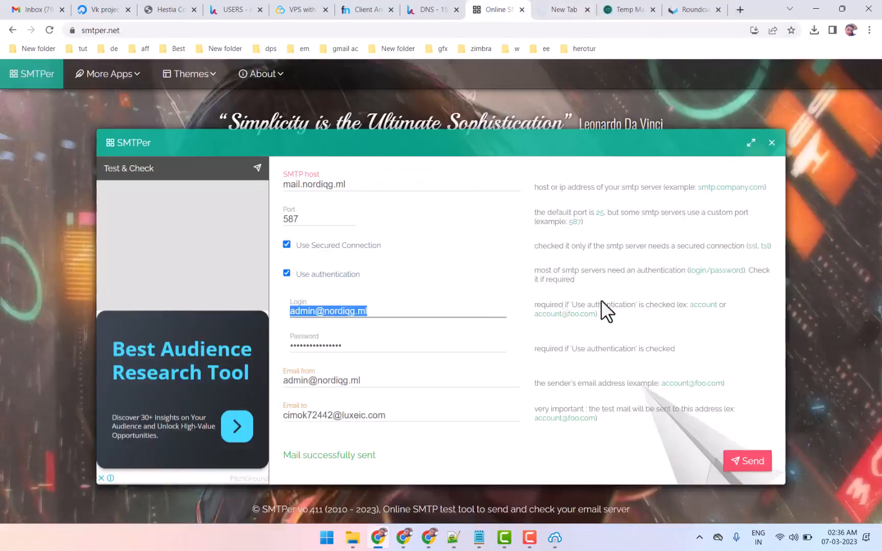
click(572, 11)
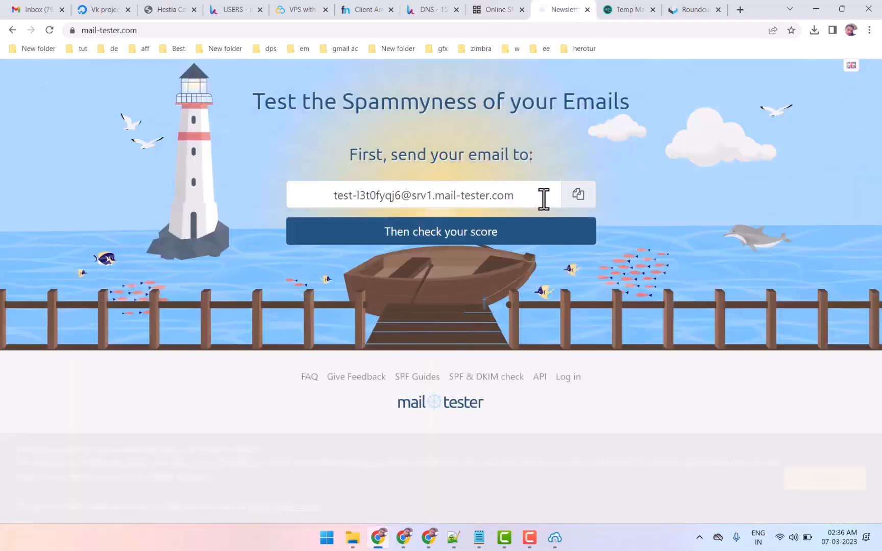
click(581, 200)
click(582, 202)
Send SMTPer's test email to the mail-tester address and confirm it was sent
click(490, 10)
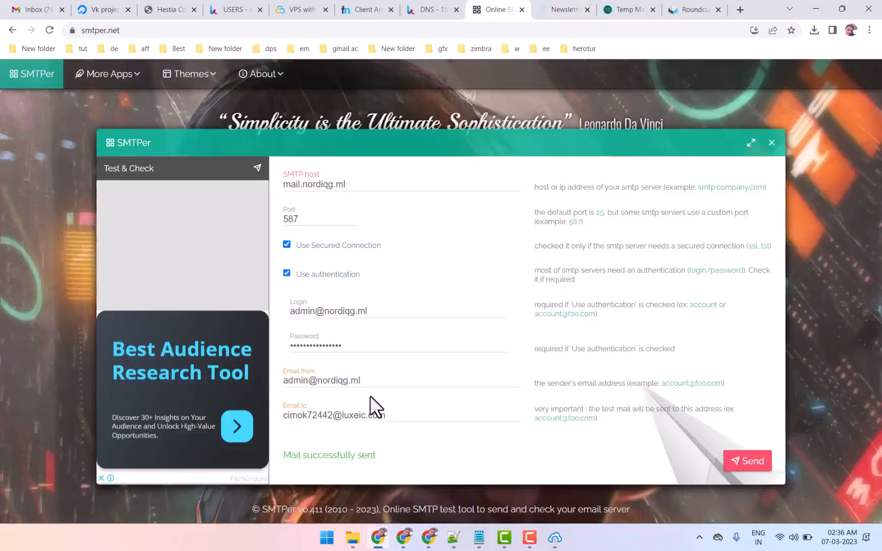
key(ctrl+a)
key(ctrl+v)
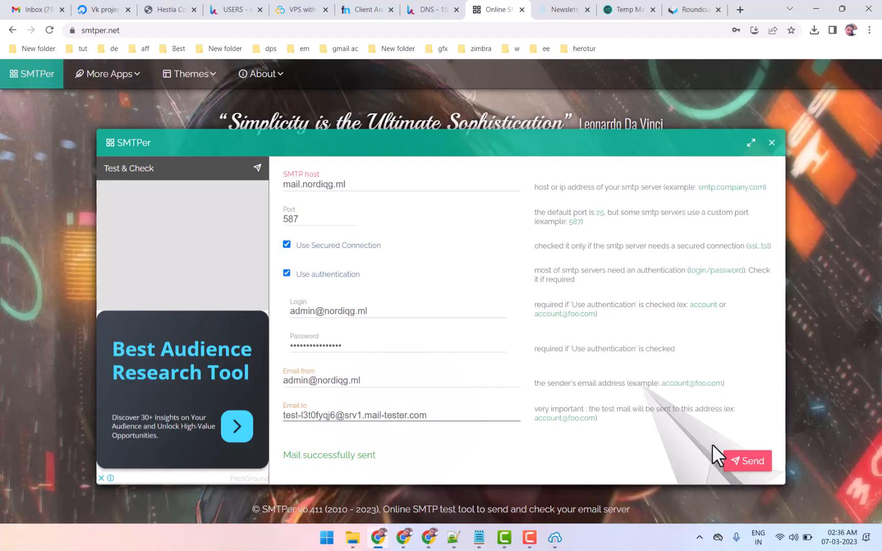
click(748, 462)
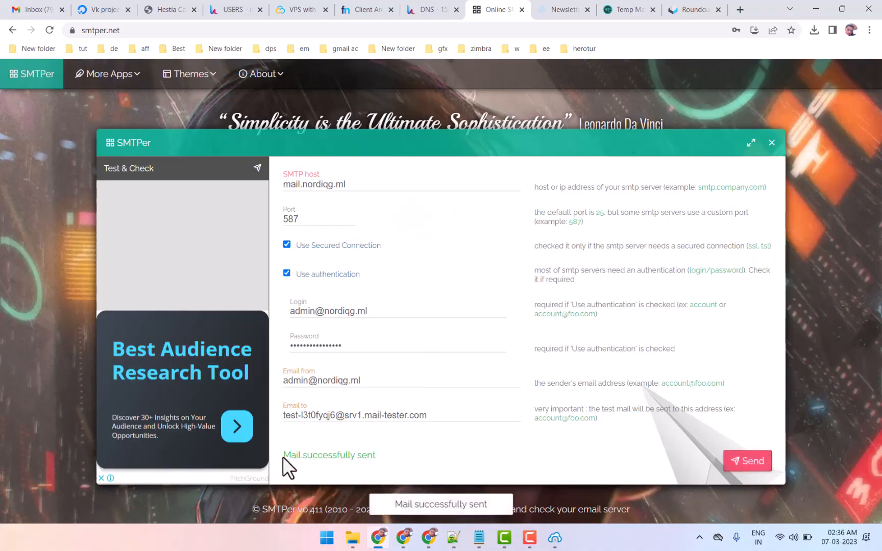
drag(284, 455, 410, 457)
click(557, 9)
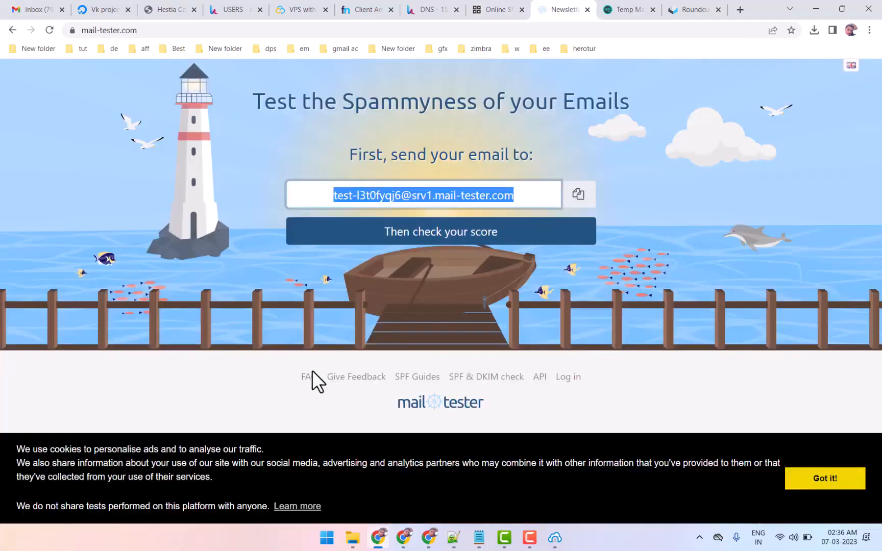
Check the mail-tester score, a perfect 10/10, and scroll through the passed checks
click(413, 236)
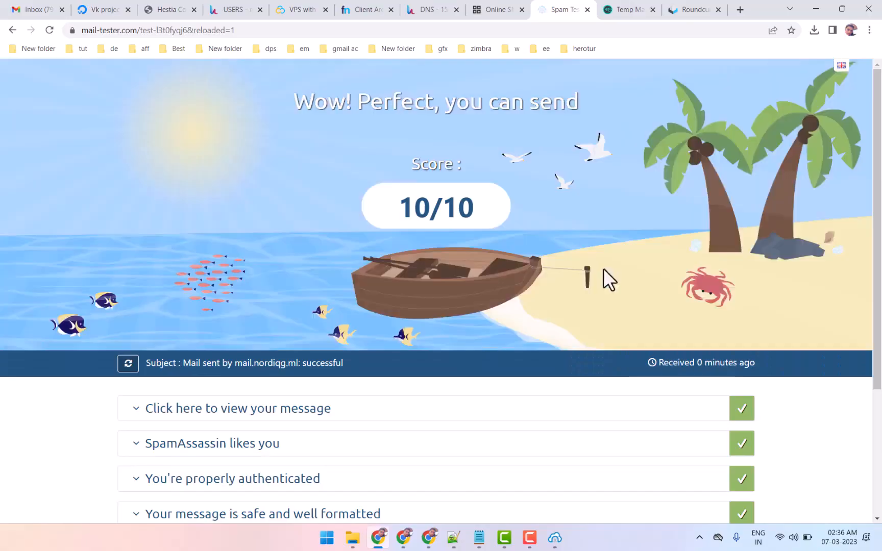
triple_click(445, 204)
scroll(519, 298, down, 1)
scroll(519, 298, down, 3)
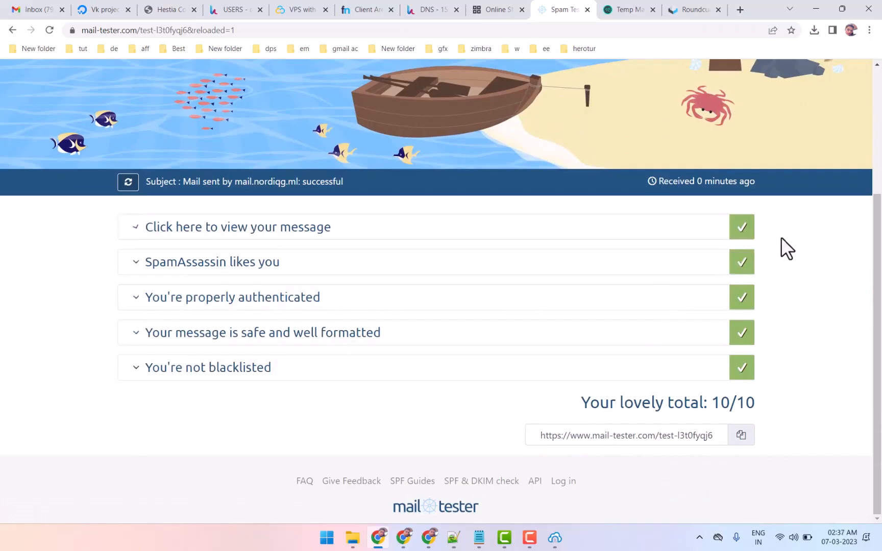
scroll(627, 97, up, 5)
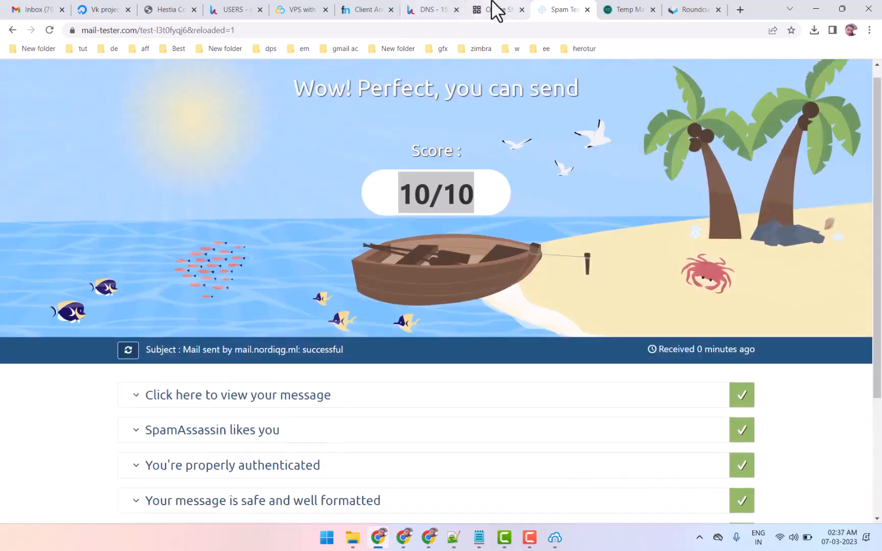
Replace SMTPer's recipient with a personal Gmail address and send the test email
click(492, 10)
triple_click(360, 416)
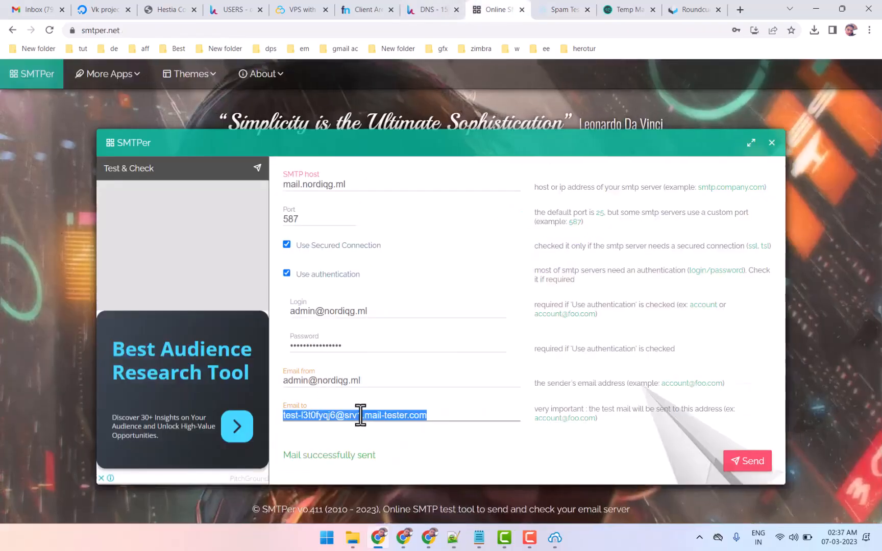
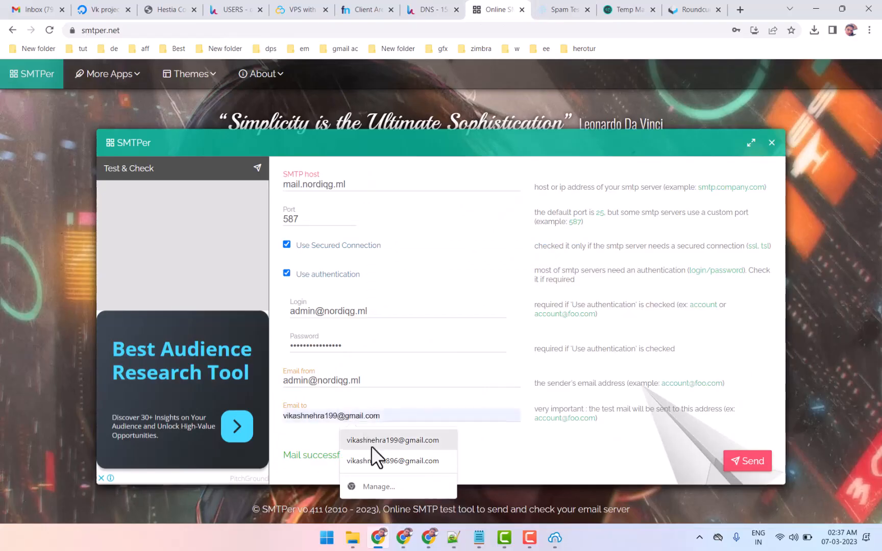
click(375, 440)
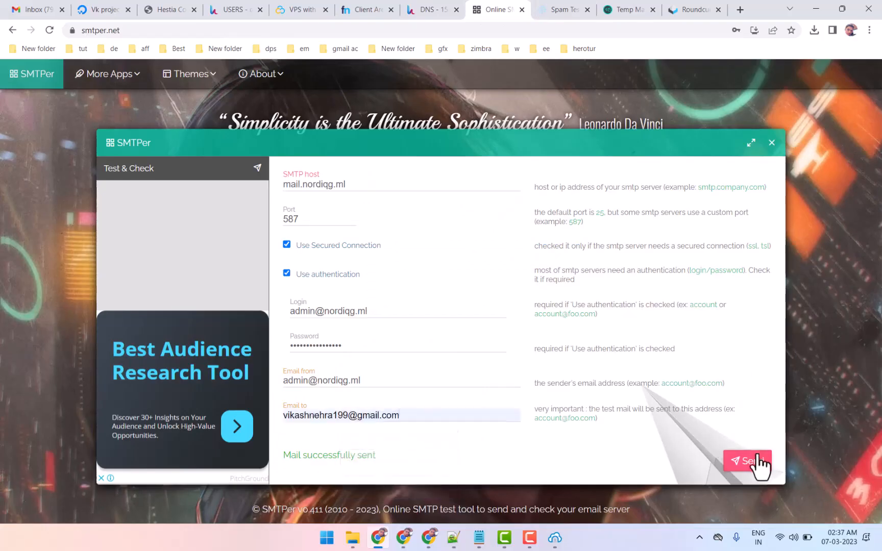
click(756, 461)
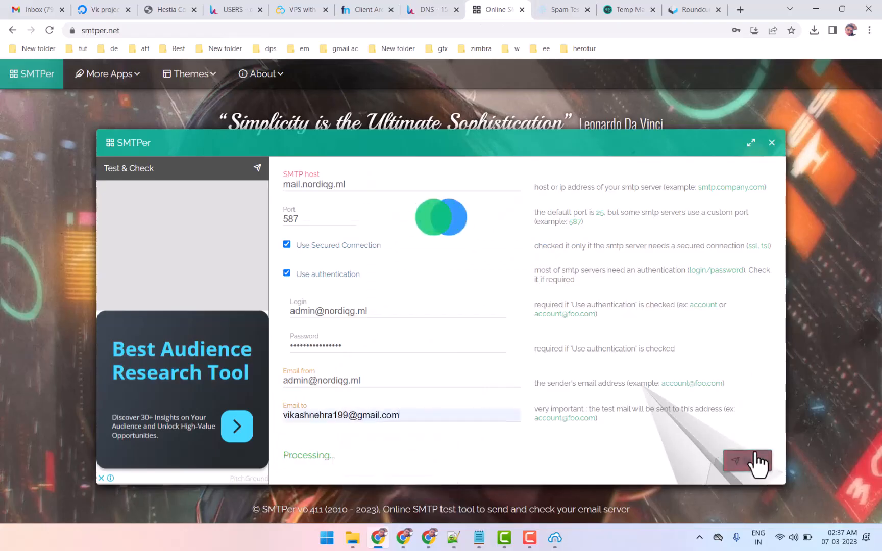
Check the webmail inbox while waiting for 'Mail successfully sent', then go to Gmail
click(690, 12)
click(500, 10)
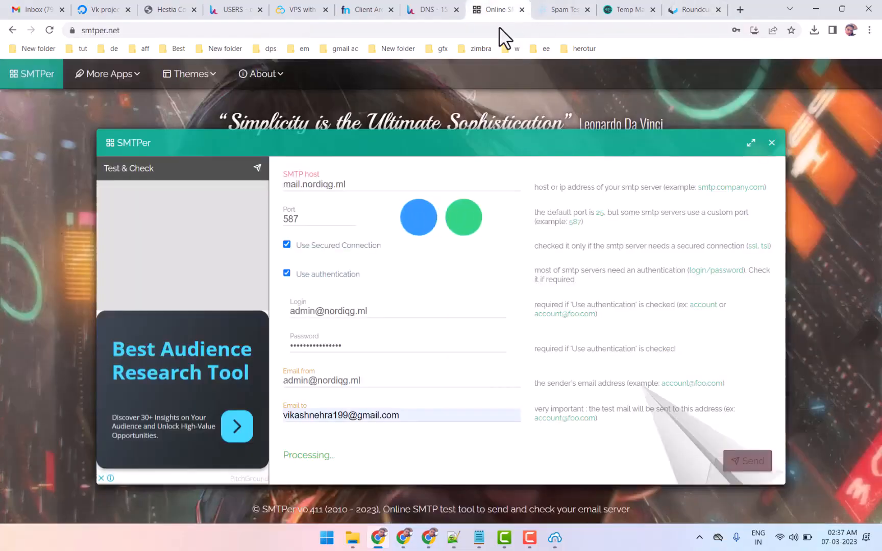
click(698, 9)
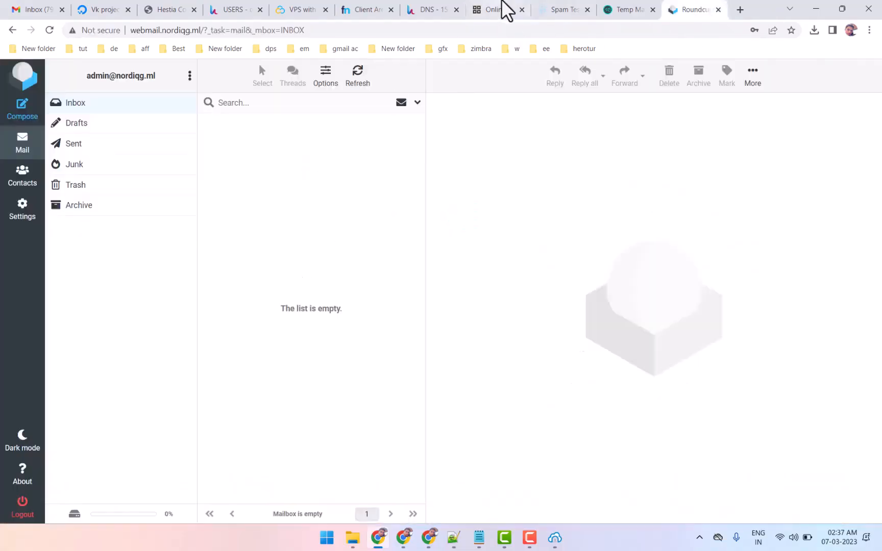
click(500, 9)
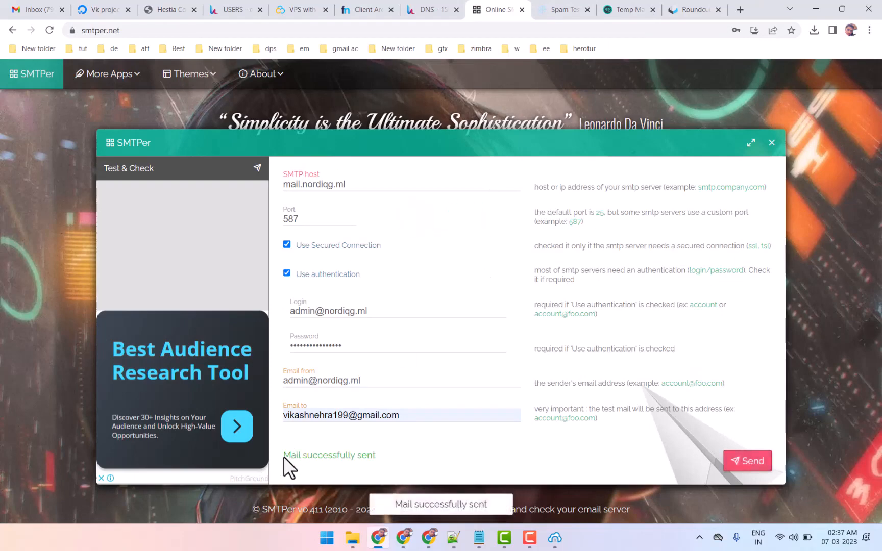
drag(283, 456, 413, 465)
click(423, 467)
click(18, 11)
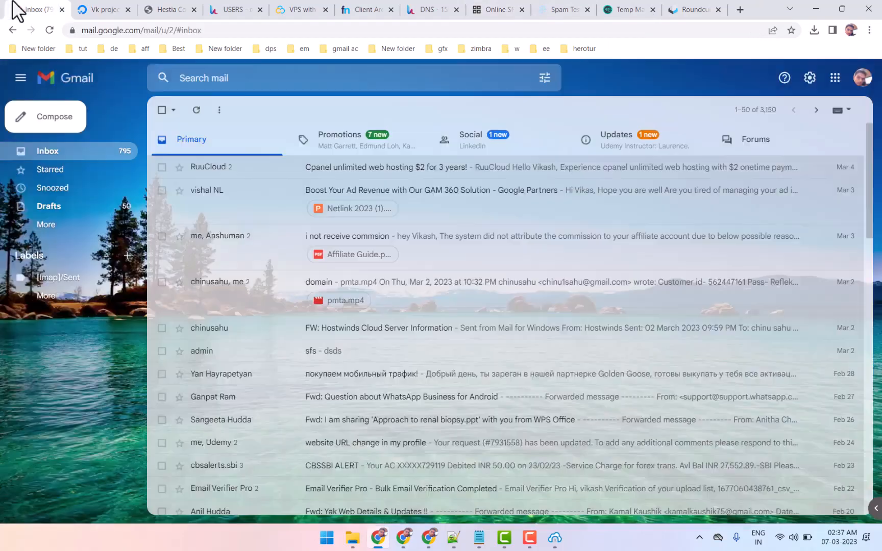
Find the mail.nordiqg.ml test message in Gmail's Spam folder and open it
click(196, 107)
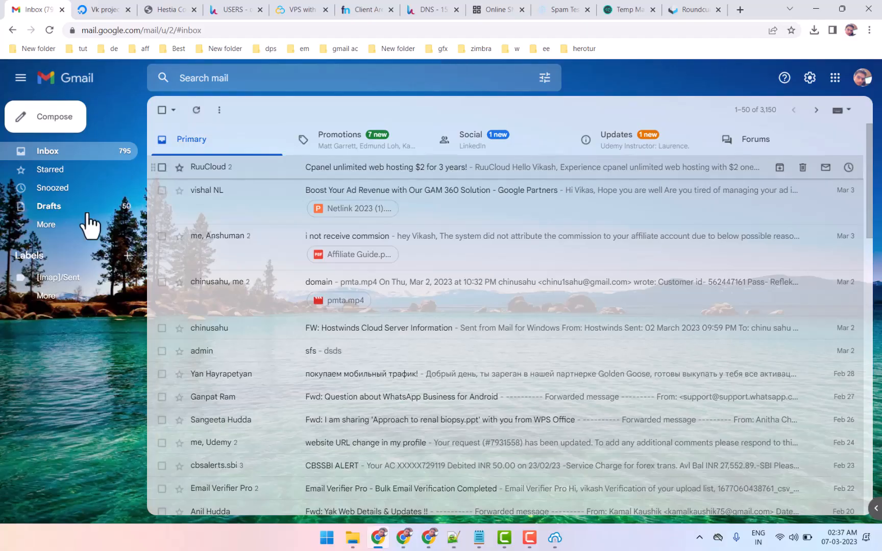
click(55, 226)
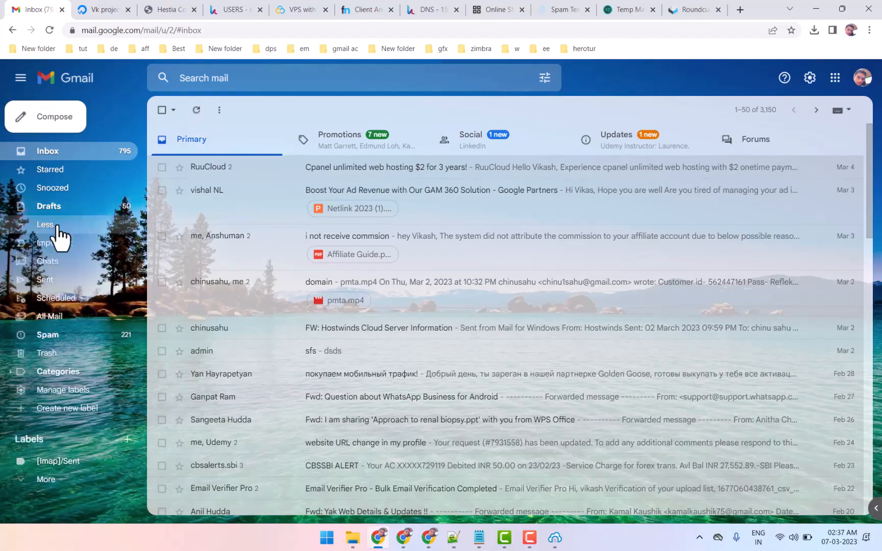
click(86, 340)
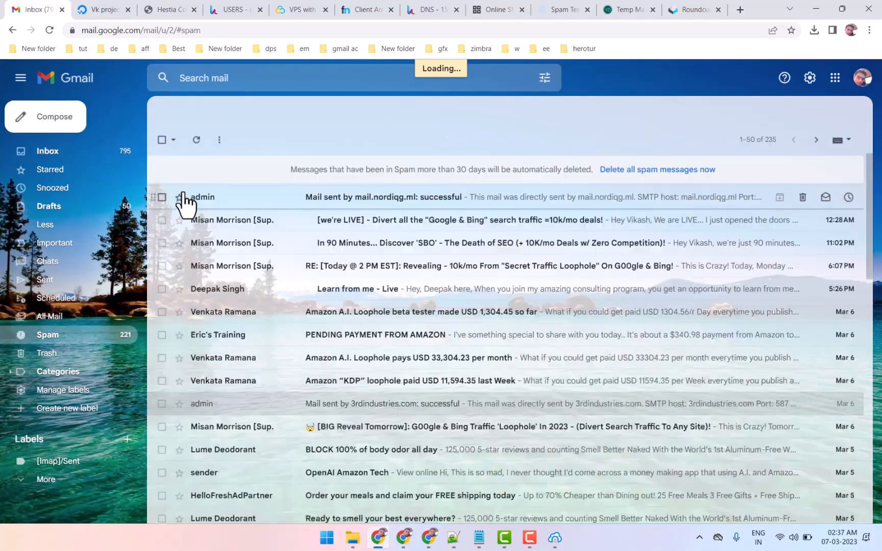
click(247, 198)
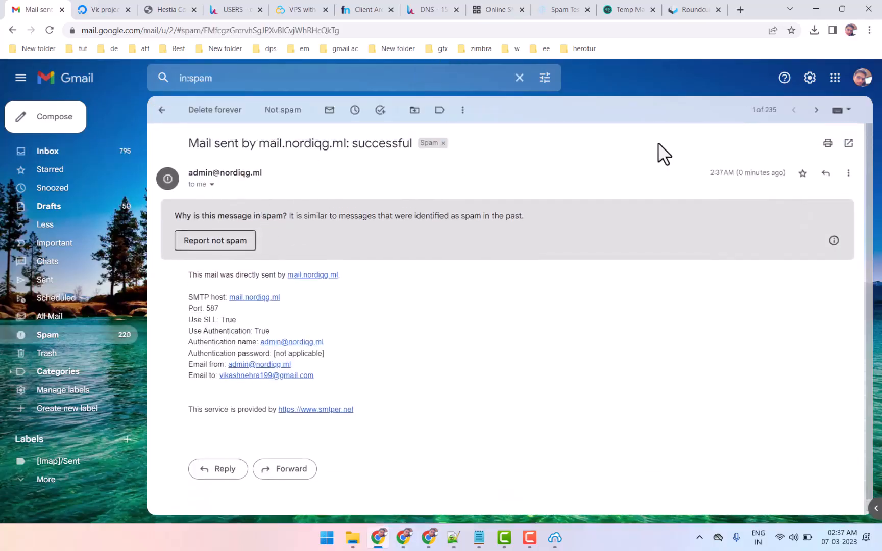
Show the message's original headers and check that SPF, DKIM and DMARC all PASS
click(848, 173)
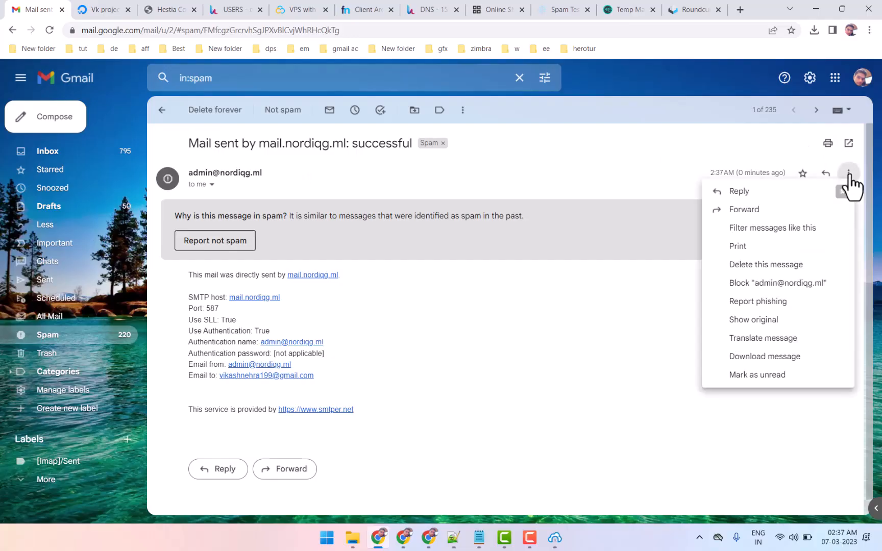
click(758, 321)
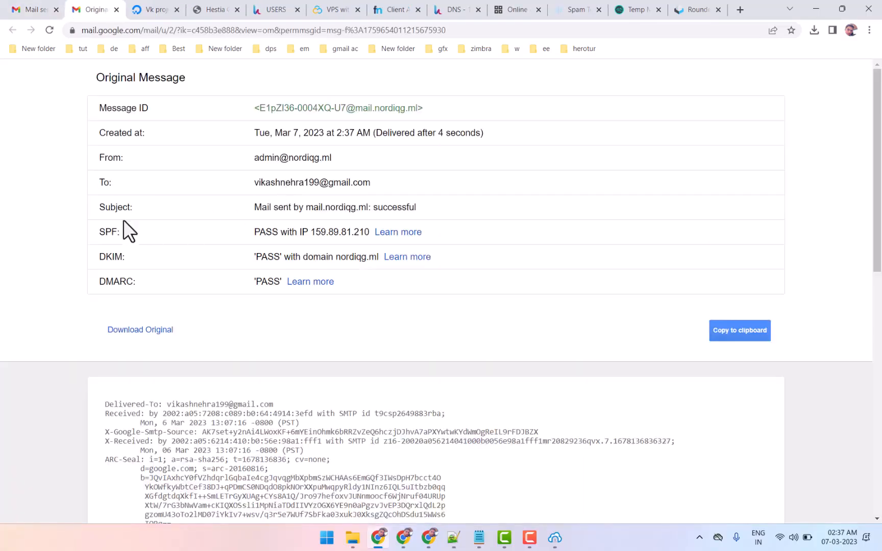
drag(123, 229, 279, 231)
drag(81, 259, 99, 282)
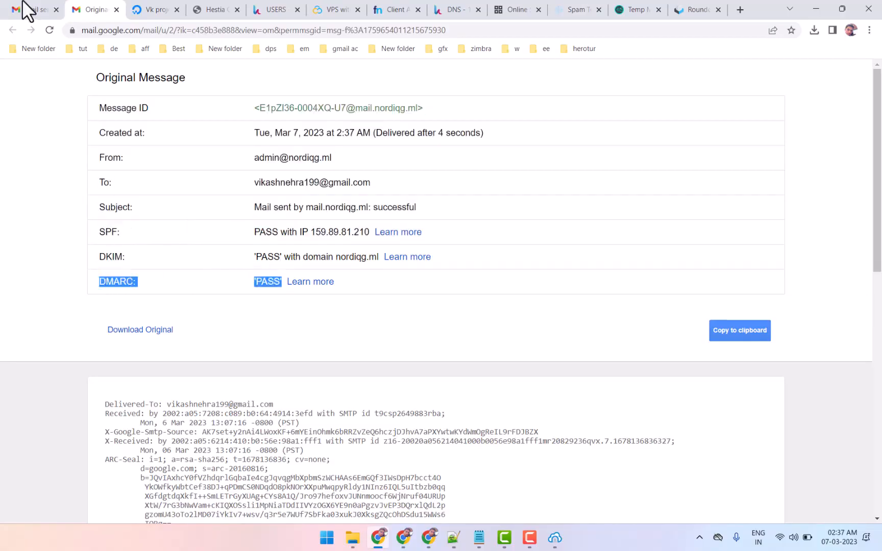
click(23, 10)
click(104, 13)
click(175, 285)
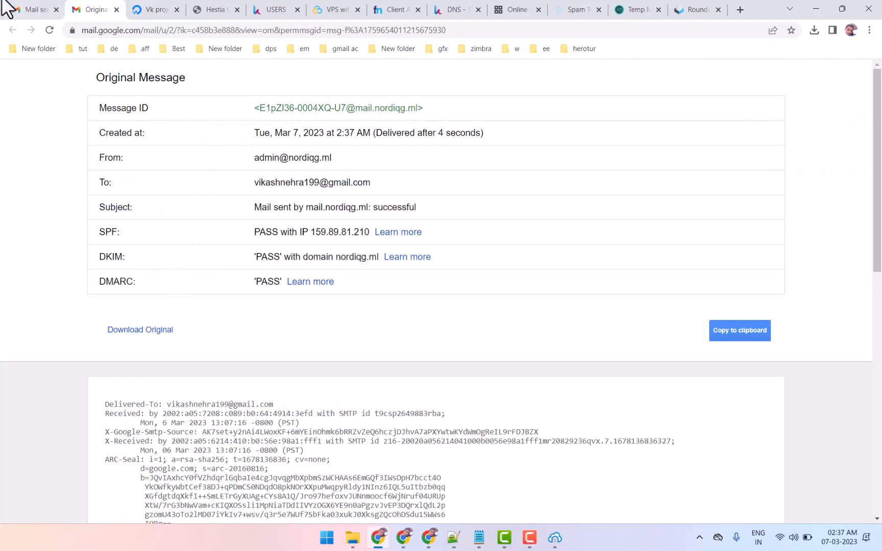
click(23, 2)
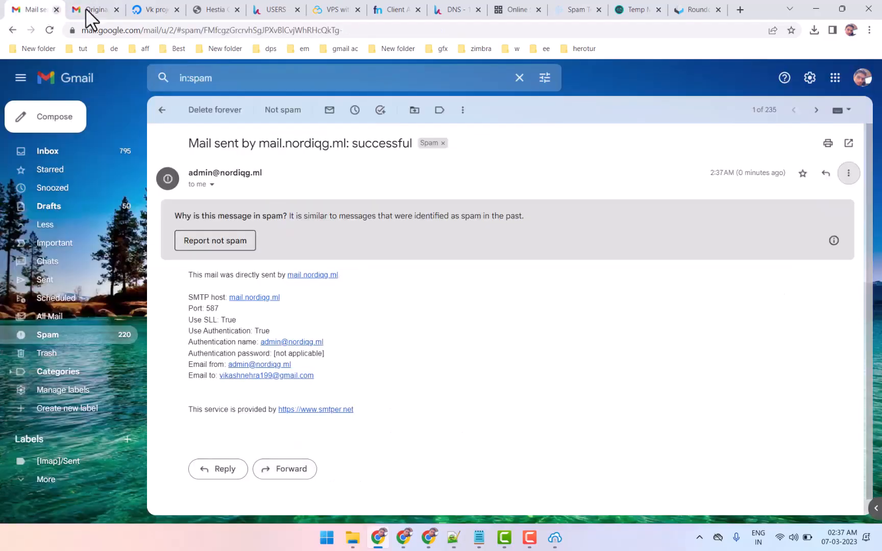
Send a short Gmail reply to the nordiqg.ml admin address, then reload Roundcube's Inbox
click(116, 10)
click(225, 468)
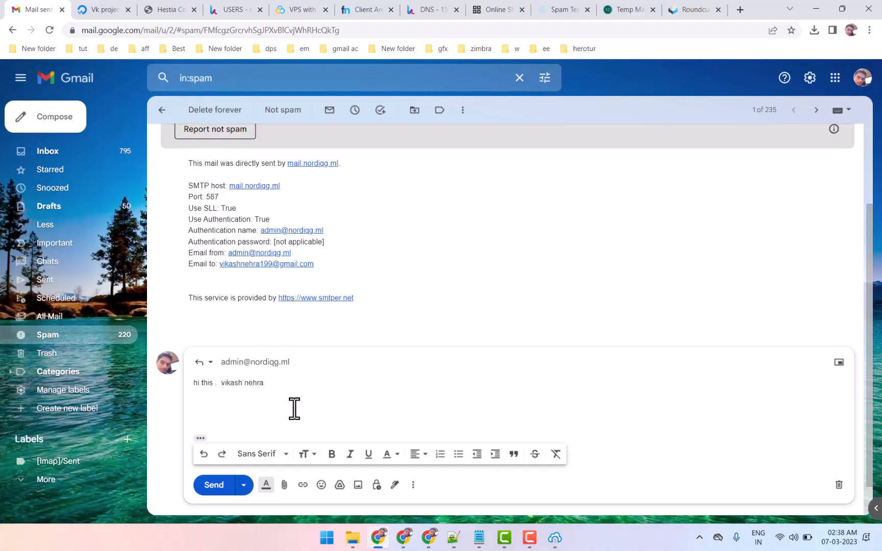
click(209, 486)
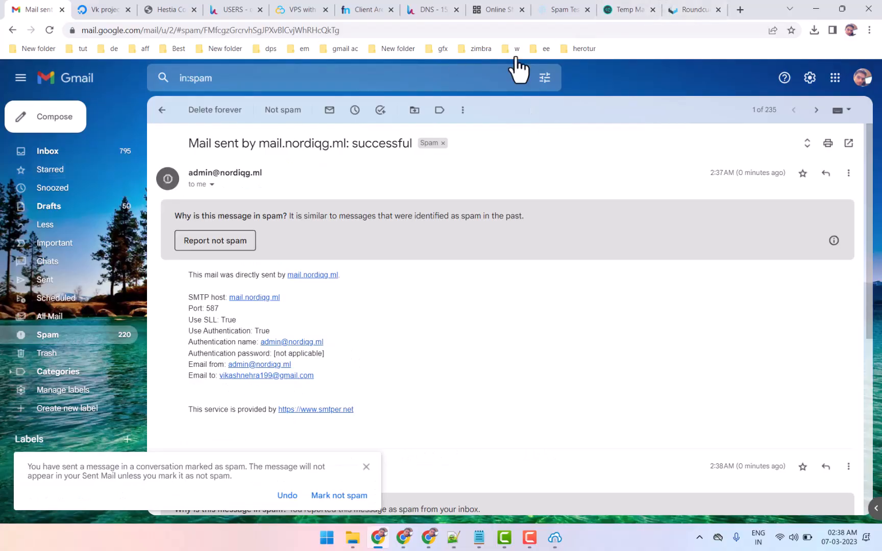
click(682, 9)
click(127, 105)
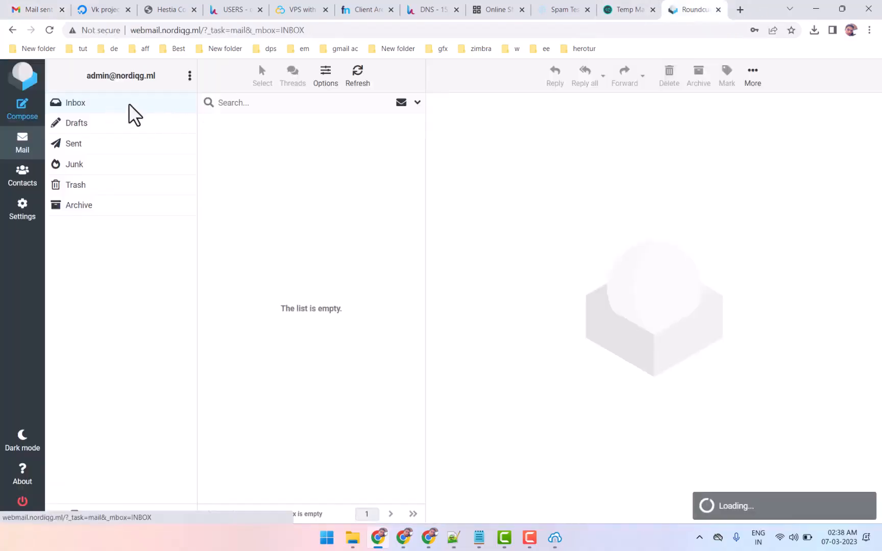
Refresh Roundcube's admin Inbox several times; it still shows no messages, so return to Gmail
click(364, 79)
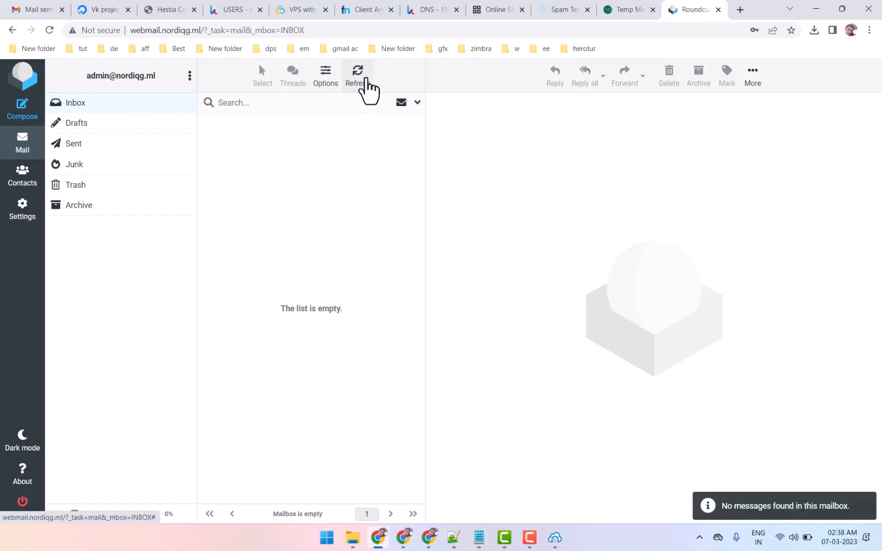
click(14, 10)
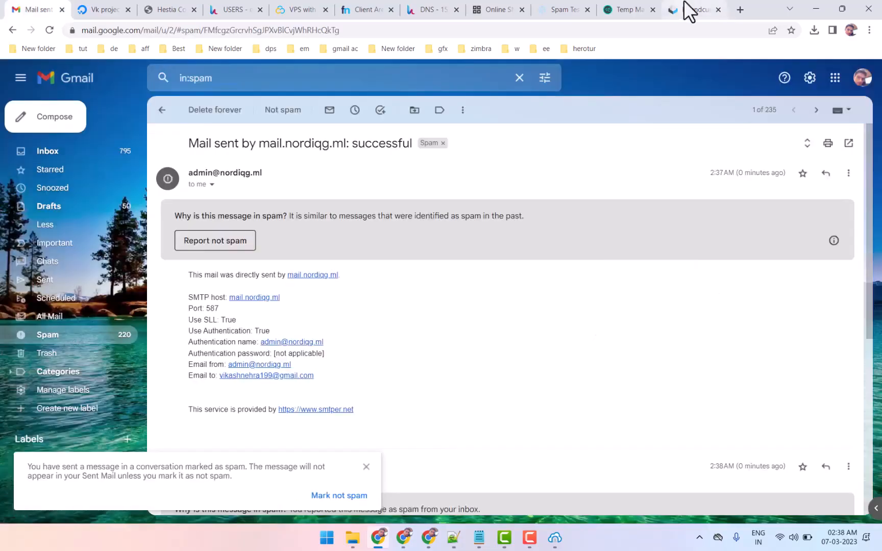
click(689, 9)
click(357, 94)
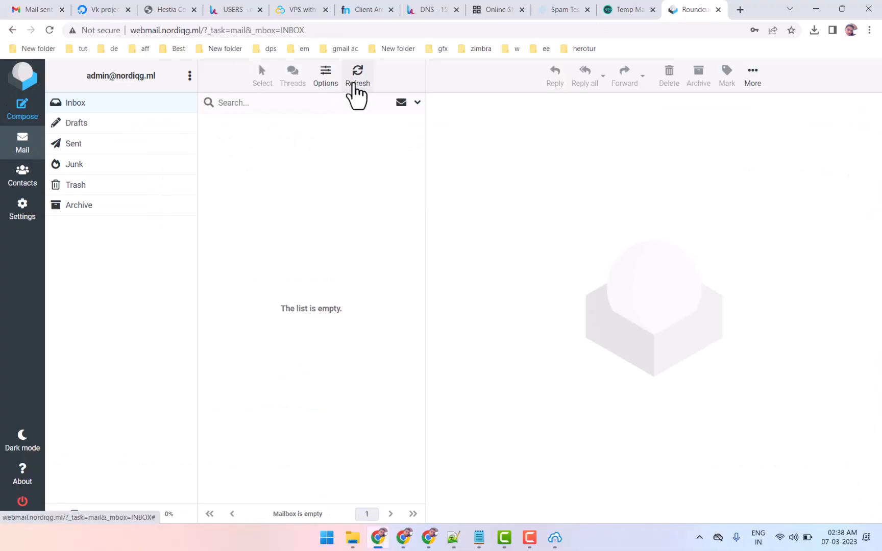
click(22, 137)
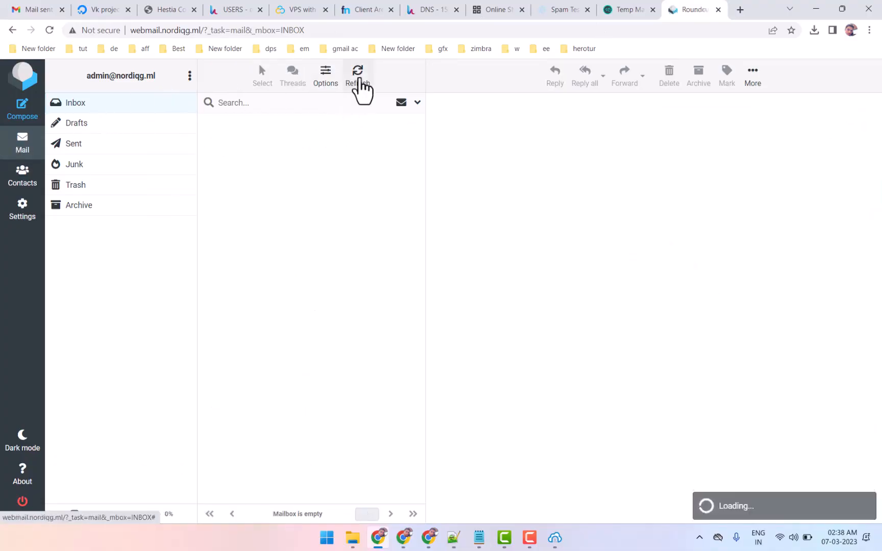
click(360, 76)
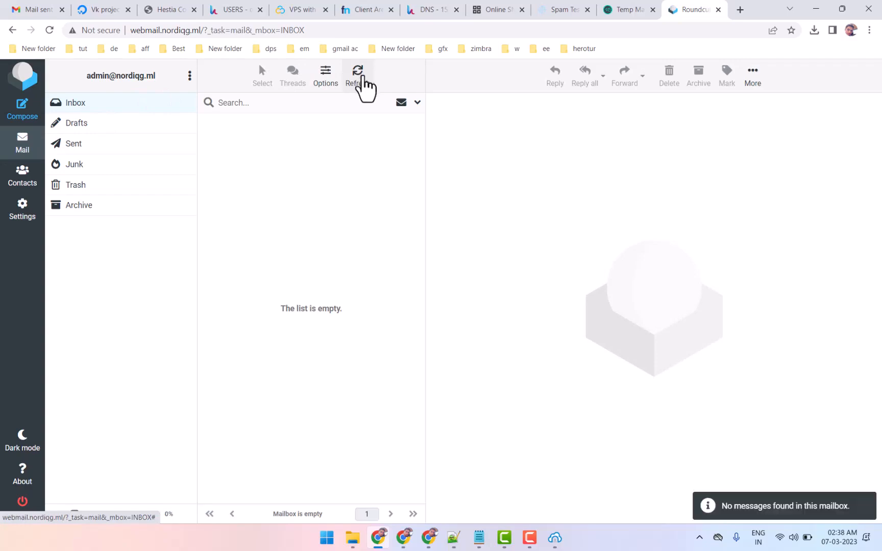
click(363, 77)
click(31, 10)
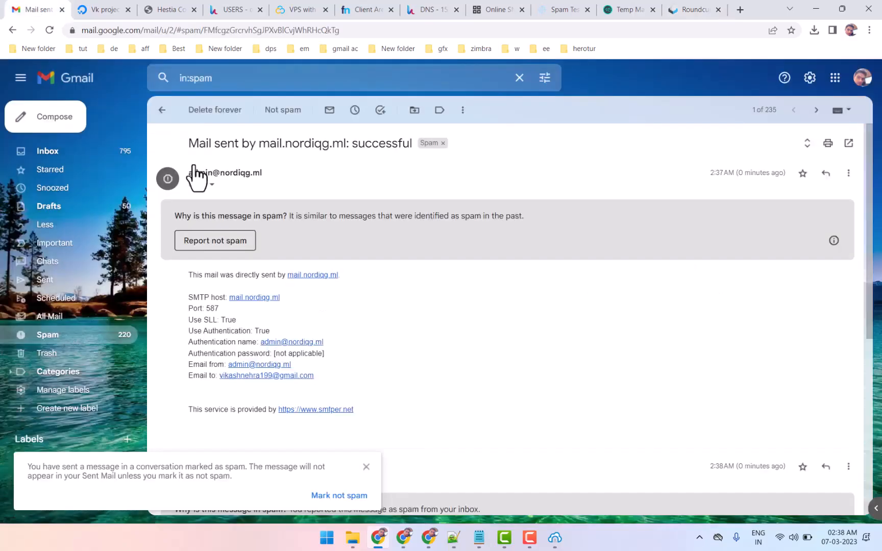
Inspect the test mail's details: mailed-by and signed-by nordiqg.ml with TLS, then reopen Roundcube
click(215, 185)
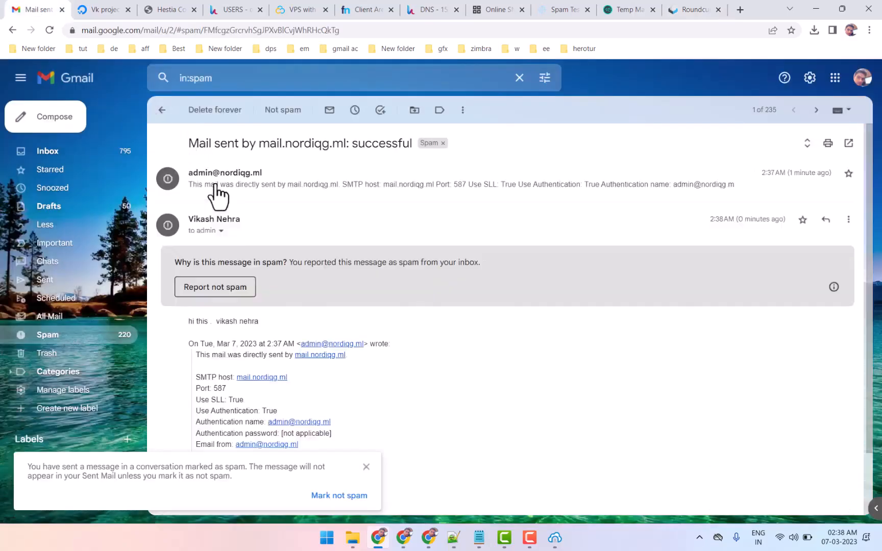
click(211, 186)
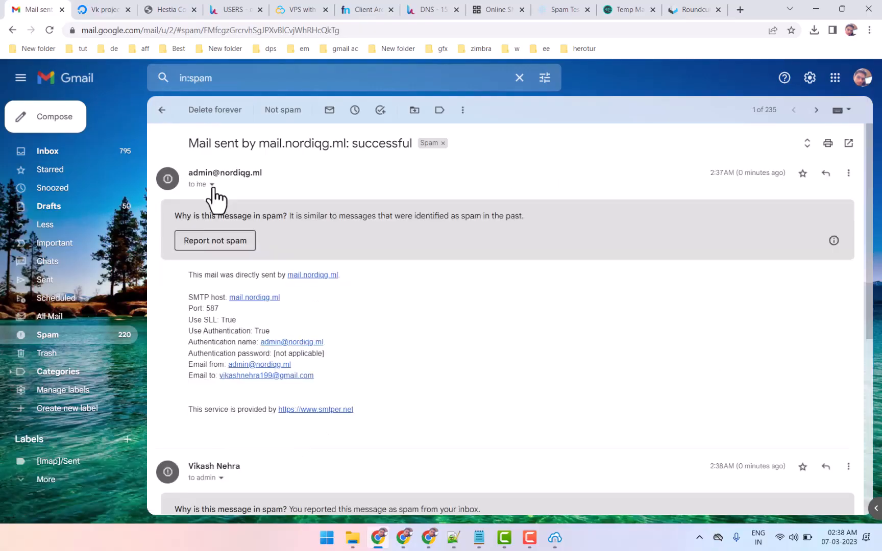
click(211, 184)
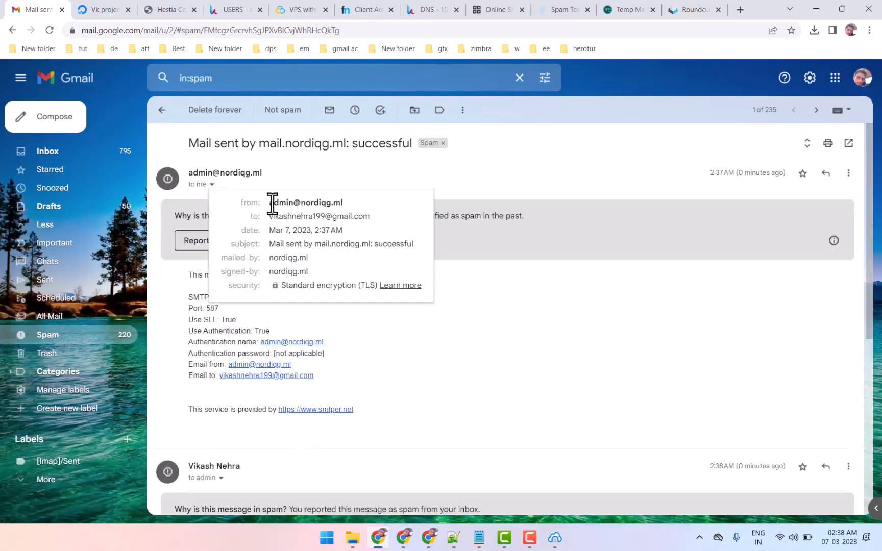
drag(269, 202, 351, 197)
scroll(310, 390, down, 3)
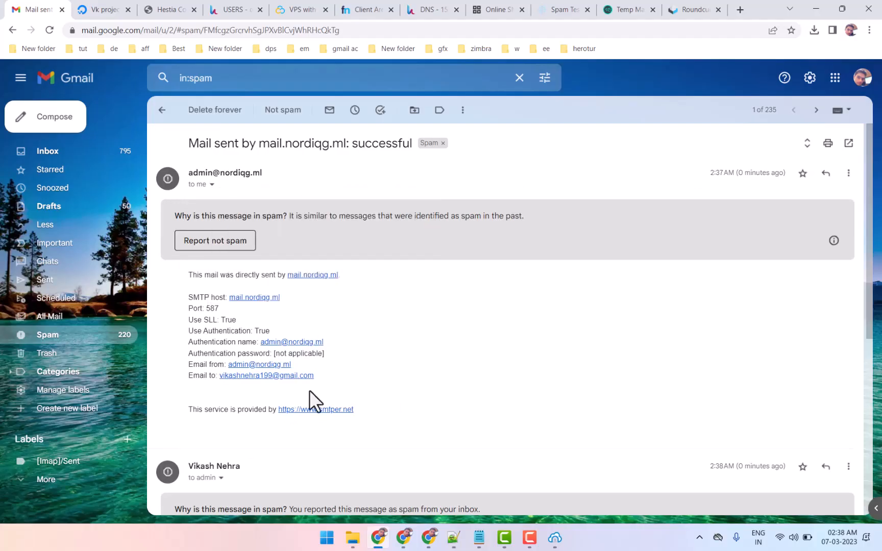
scroll(271, 396, down, 3)
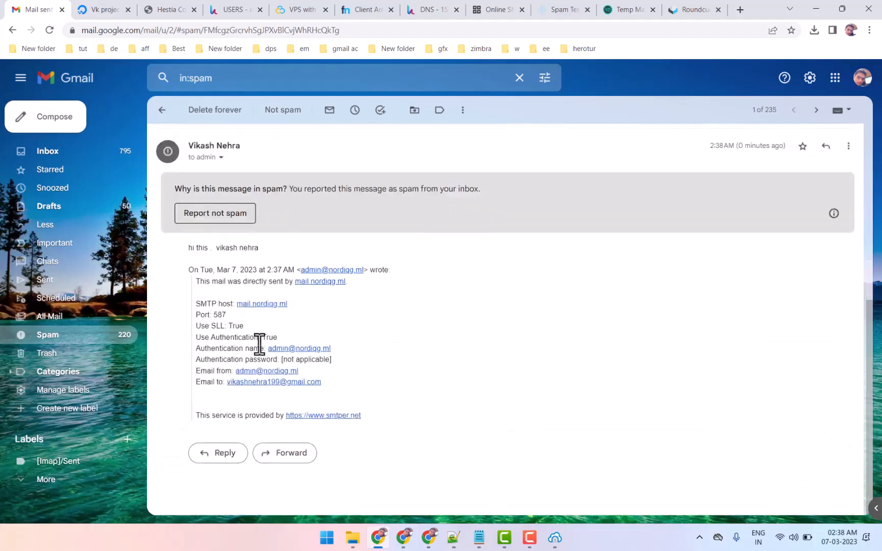
click(701, 9)
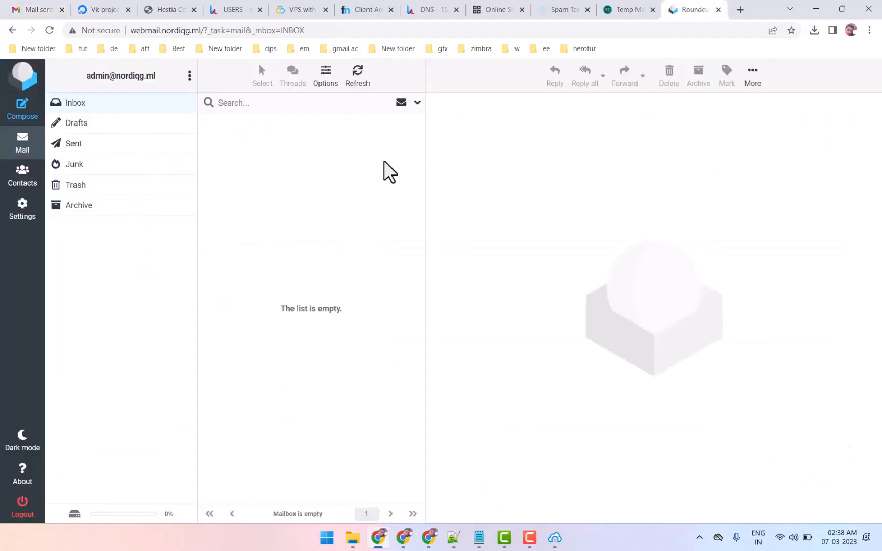
Open the Gmail reply now in the admin Inbox, then return to Hestia's mail._domainkey DNS record
click(358, 76)
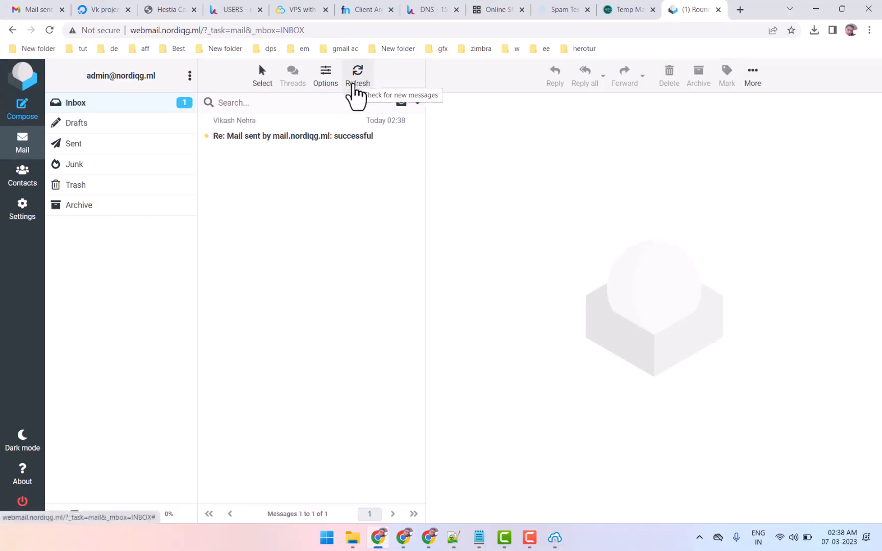
click(292, 123)
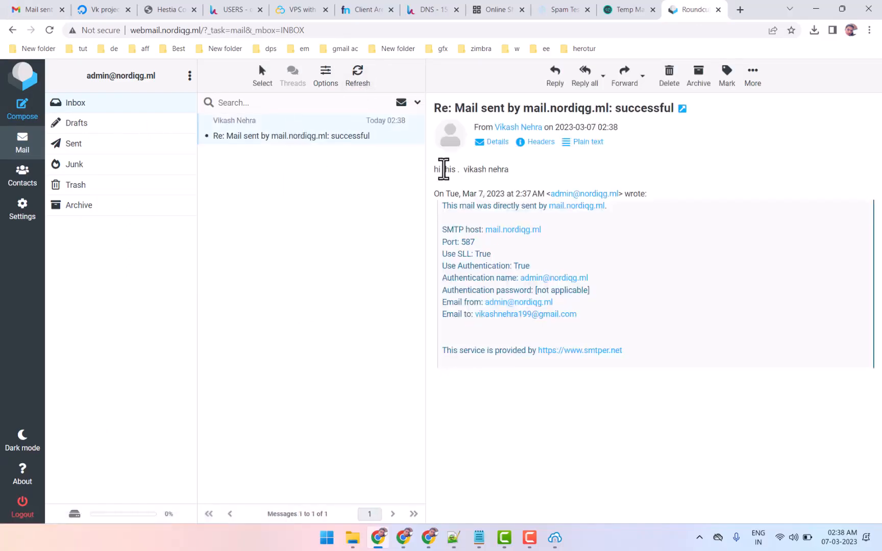
drag(435, 169, 552, 177)
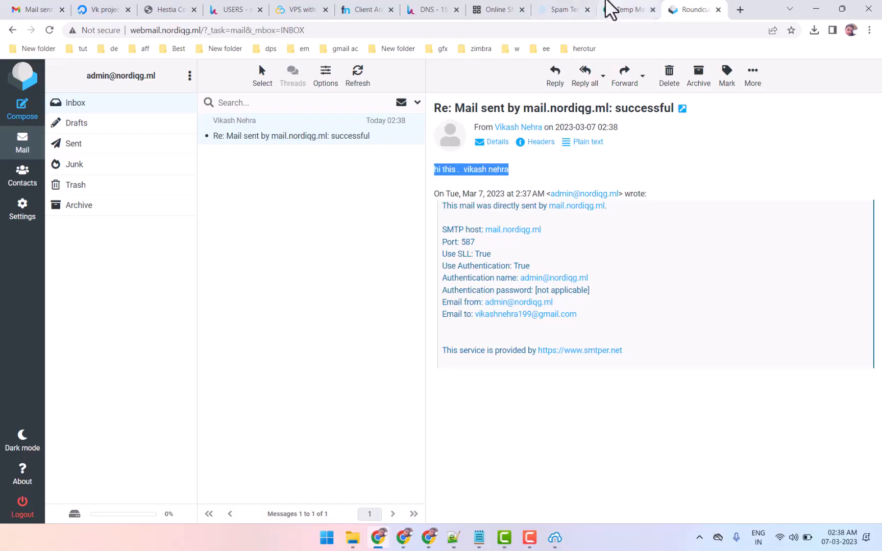
click(505, 10)
click(436, 9)
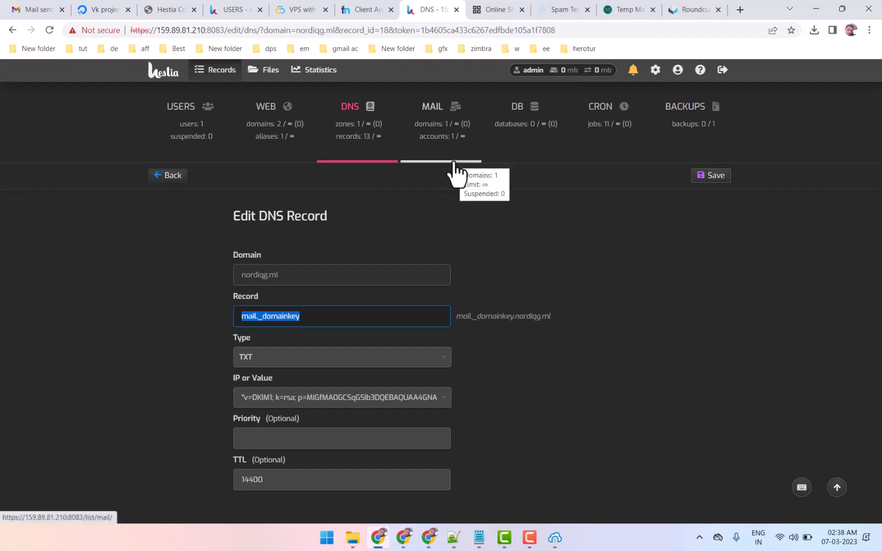
Review the mail-tester results, highlighting the 10/10 score and its passed checks
click(499, 9)
click(545, 10)
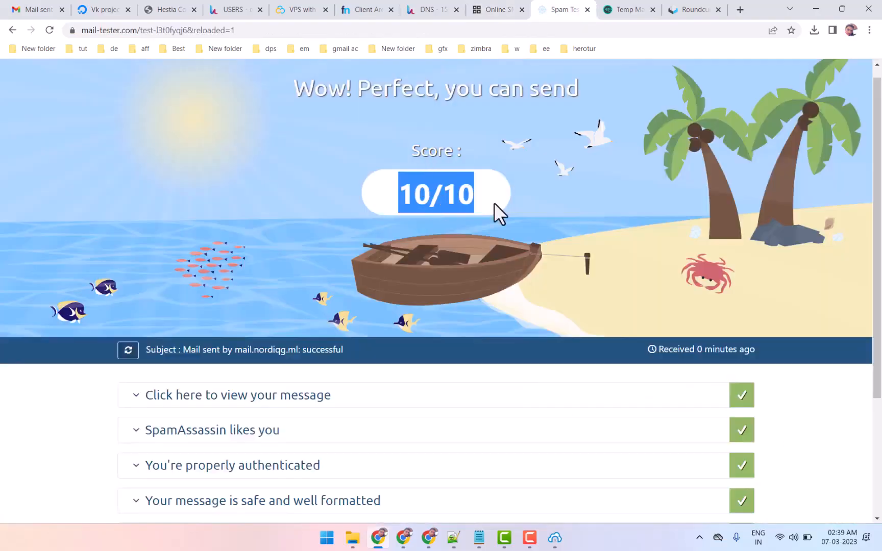
click(549, 230)
drag(412, 188, 498, 181)
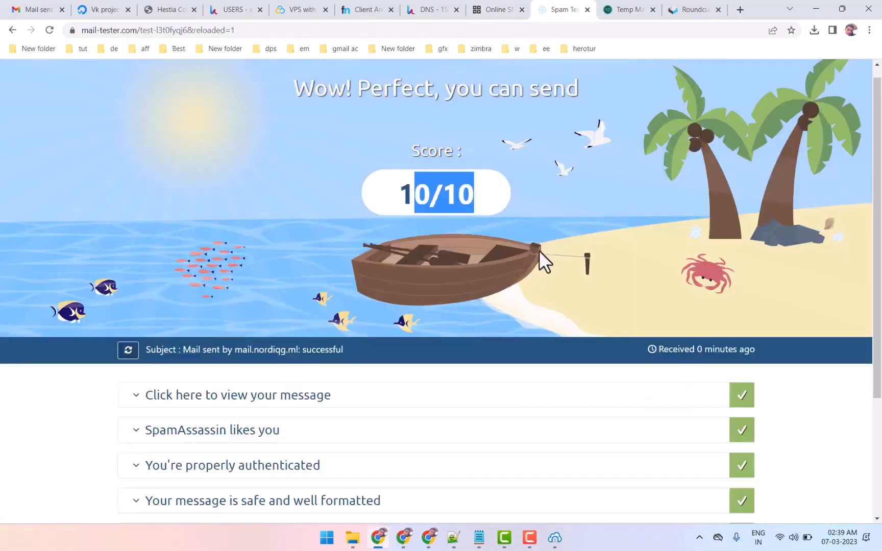
scroll(539, 250, down, 2)
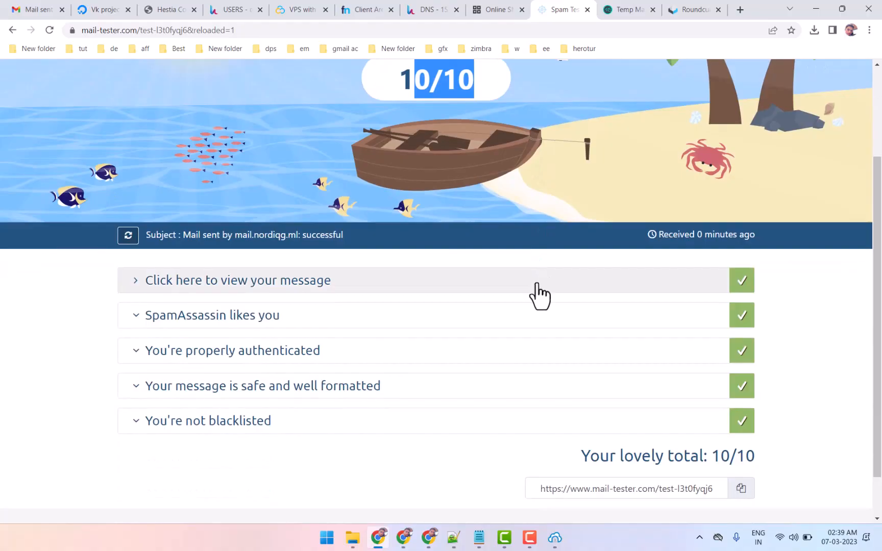
scroll(539, 296, up, 2)
Recheck the Gmail and Roundcube messages, then open Hestia's mail domain list
click(10, 9)
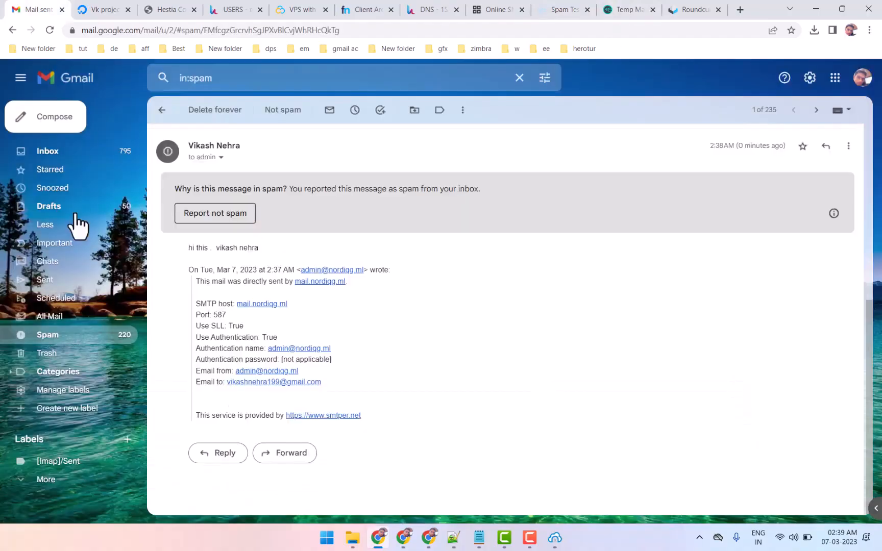
click(684, 10)
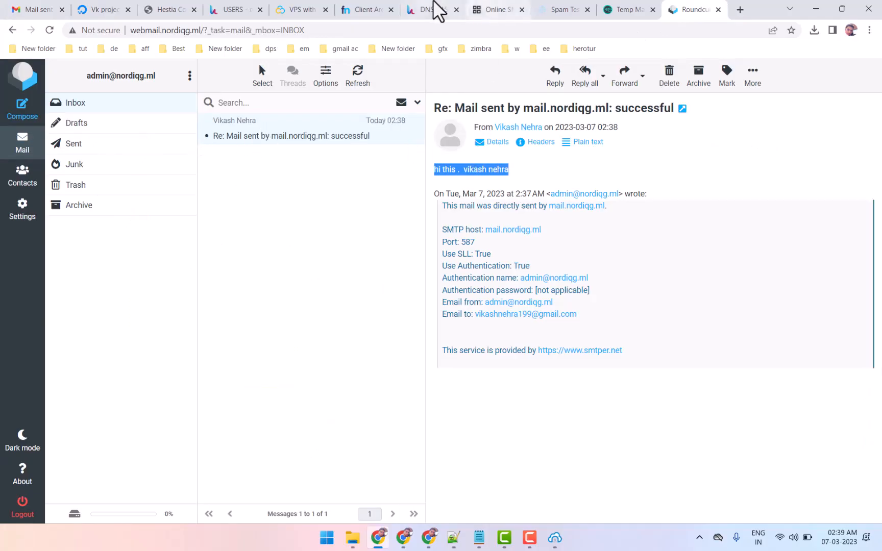
click(433, 9)
click(449, 148)
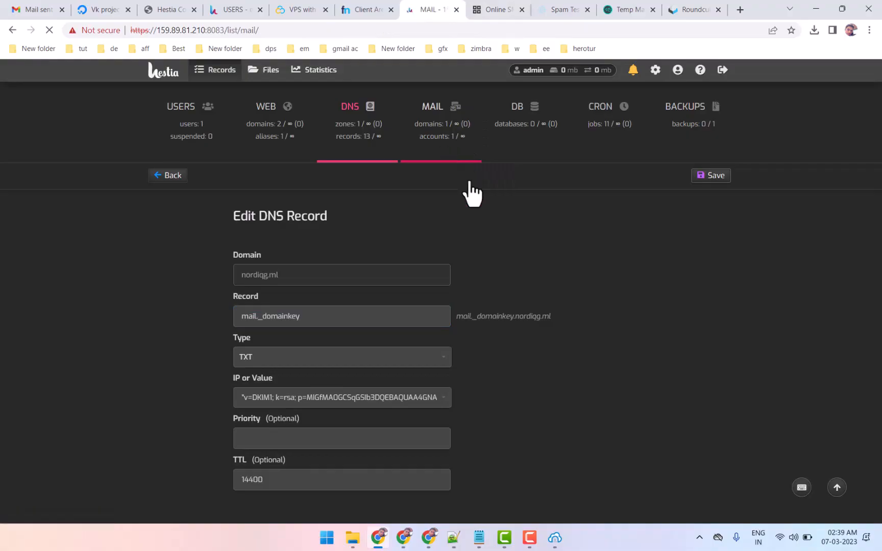
Open the nordiqg.ml admin mail account's edit page, then bring up the YouTube channel window
click(214, 230)
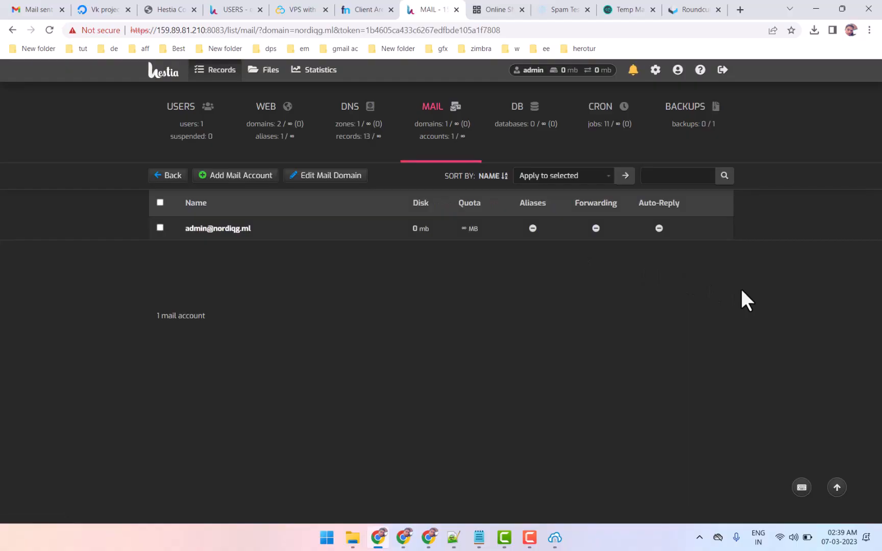
click(230, 233)
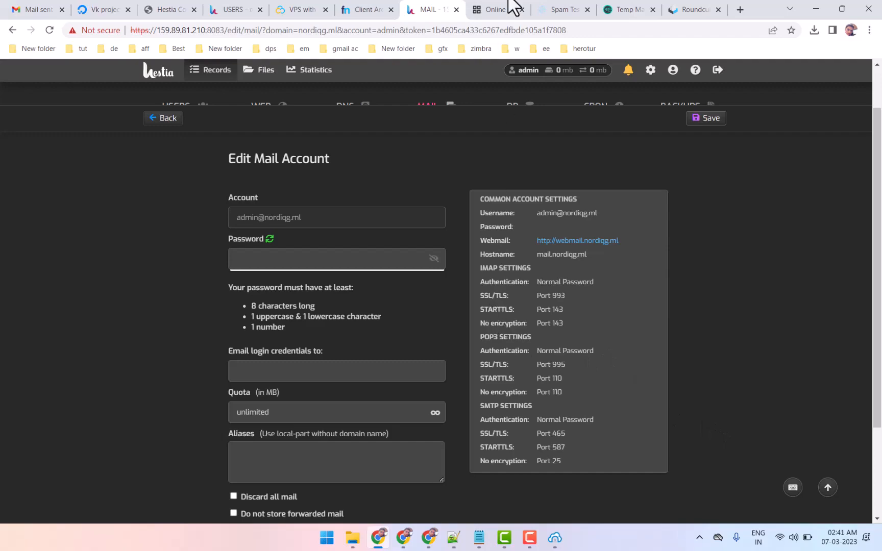
click(480, 10)
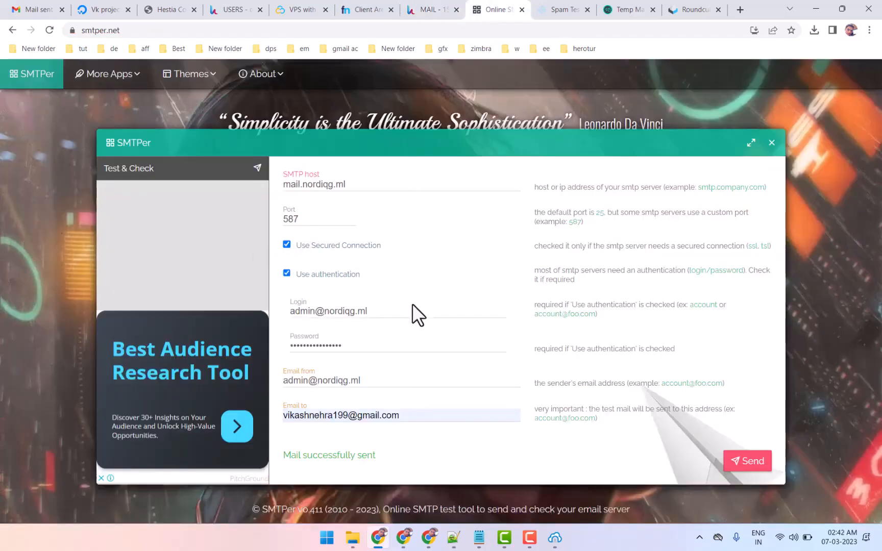
click(7, 9)
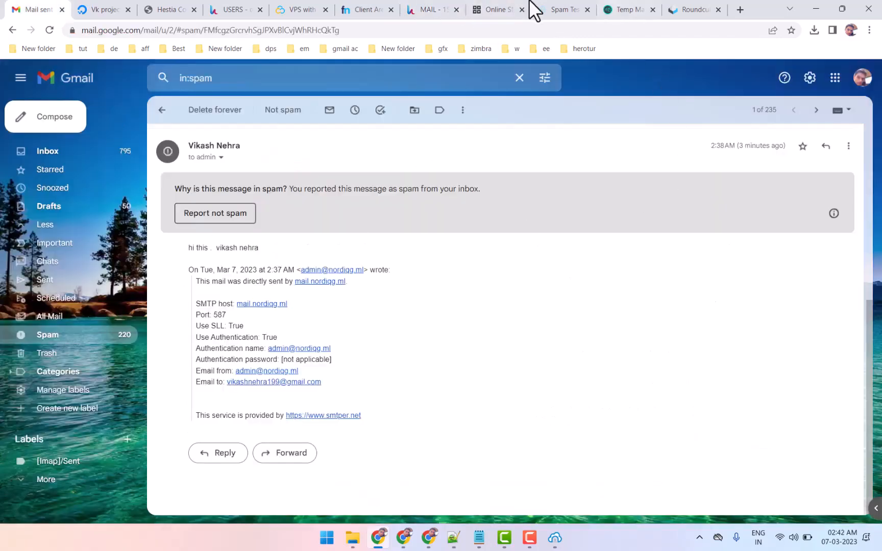
click(491, 9)
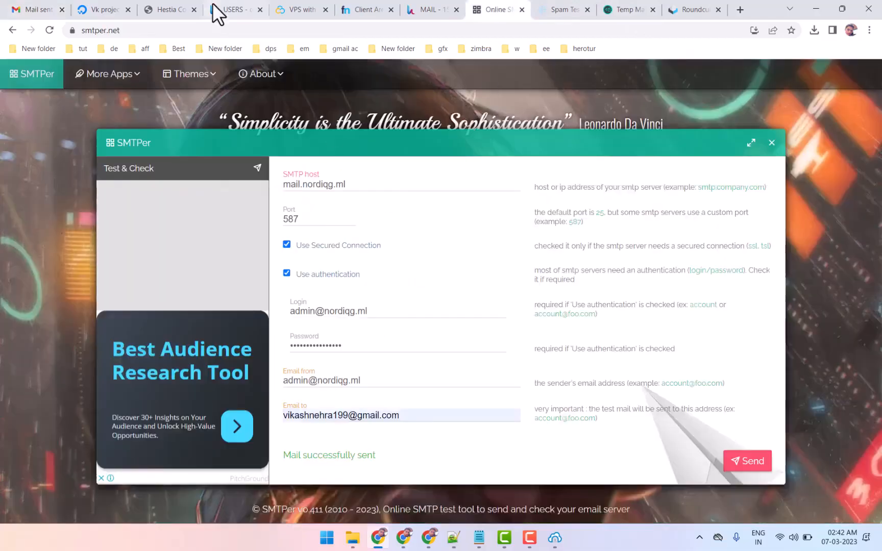
click(403, 537)
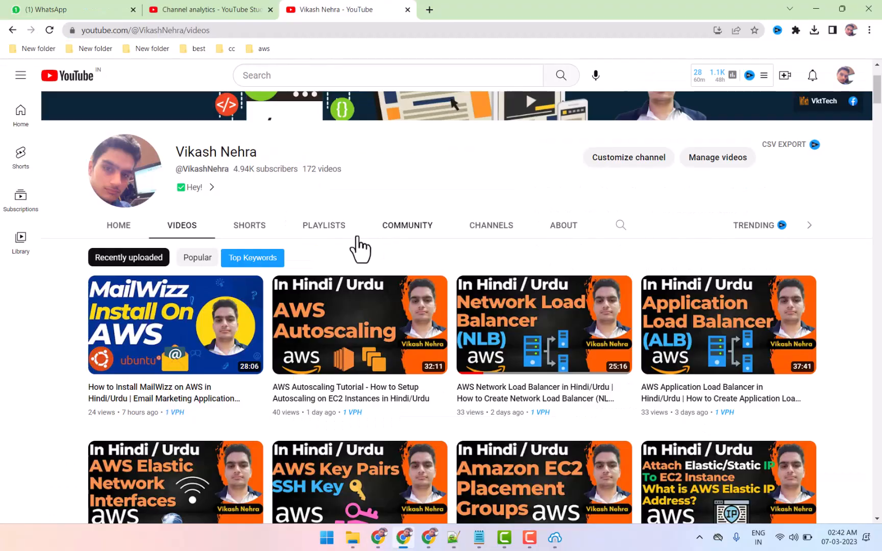
Show the YouTube channel's Playlists and scroll down to find Email Marketing
click(329, 229)
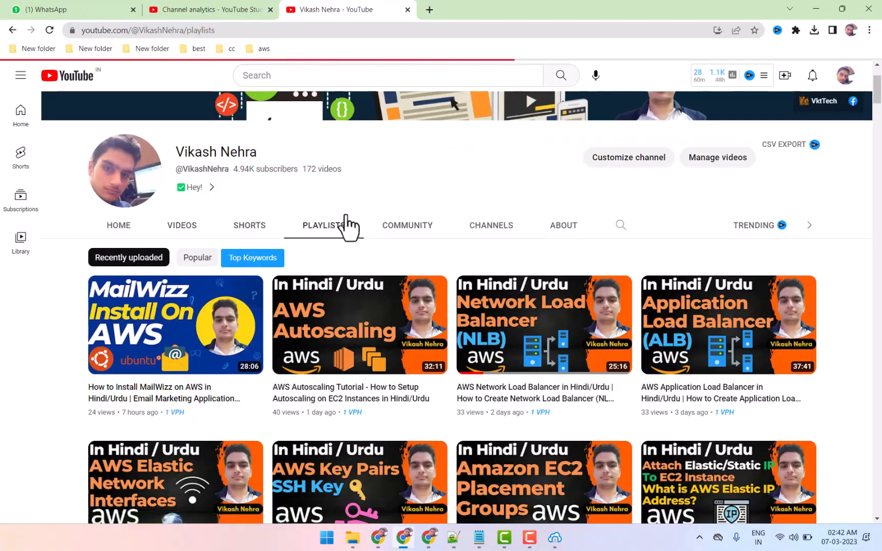
scroll(379, 324, down, 2)
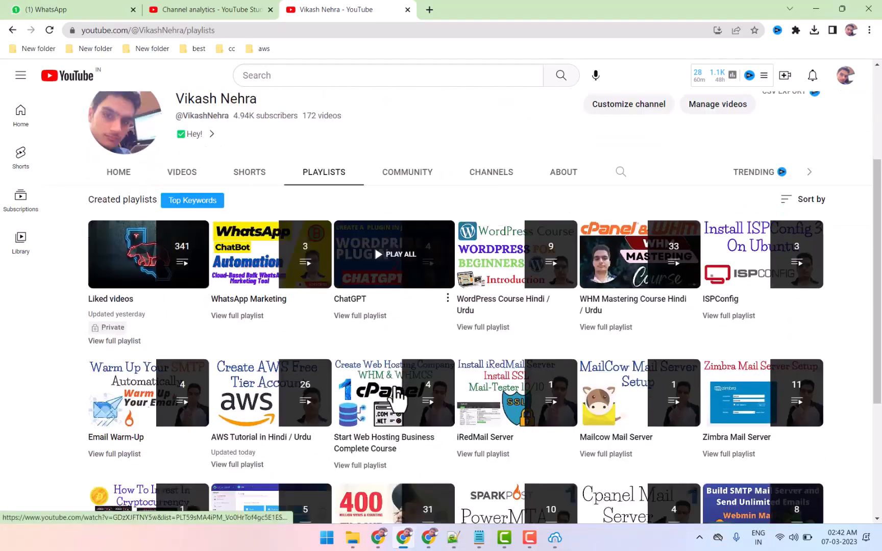
scroll(397, 352, down, 2)
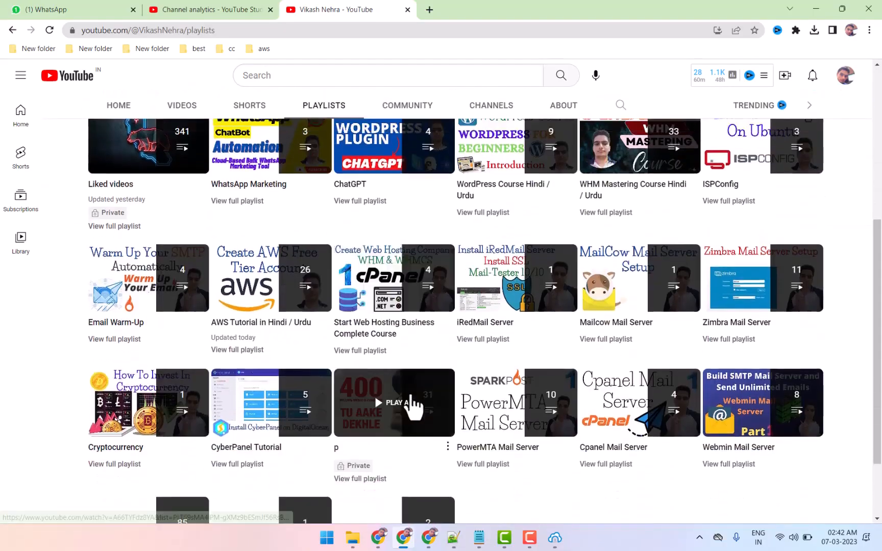
scroll(511, 405, down, 1)
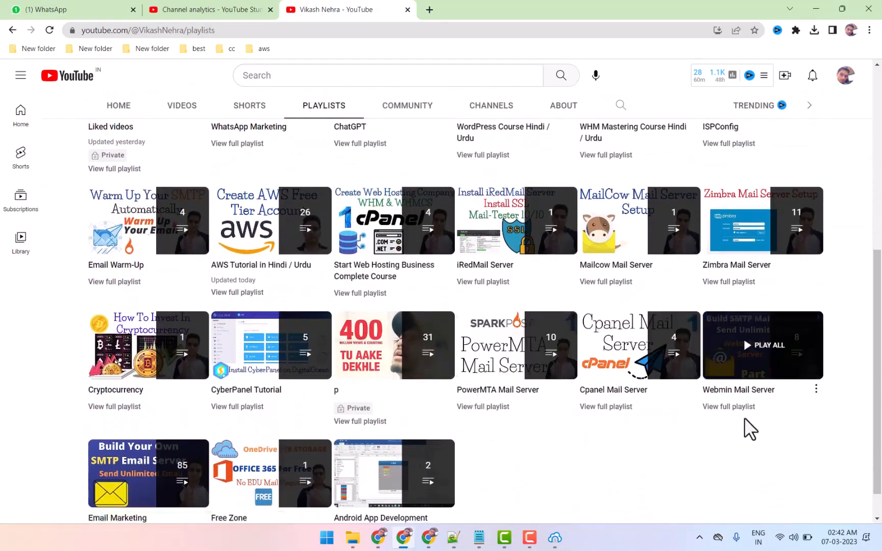
scroll(742, 417, up, 1)
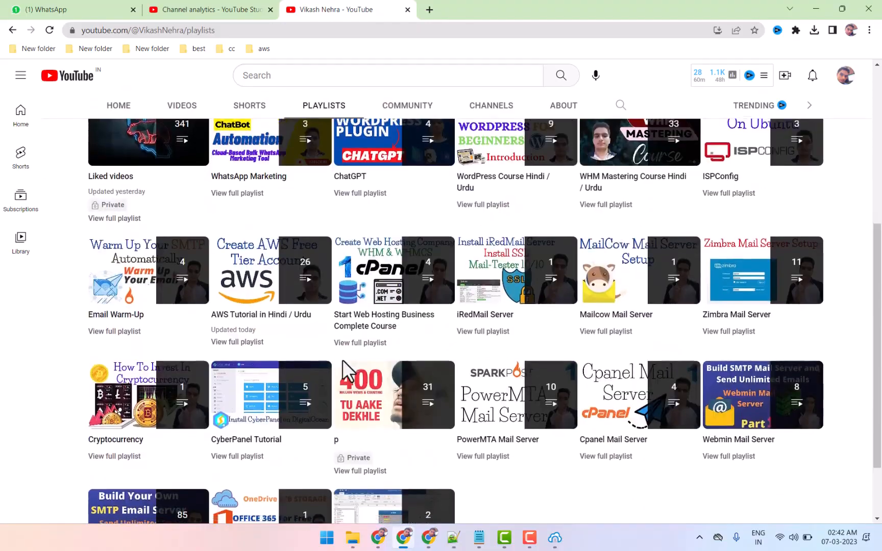
scroll(342, 360, down, 1)
scroll(357, 337, down, 1)
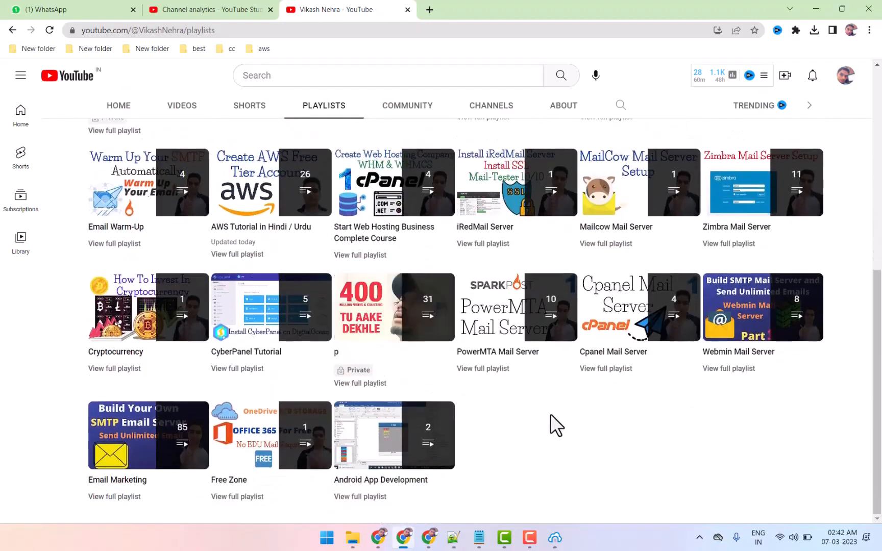
Open the Email Marketing playlist and scroll through its 85 tutorial videos
click(118, 498)
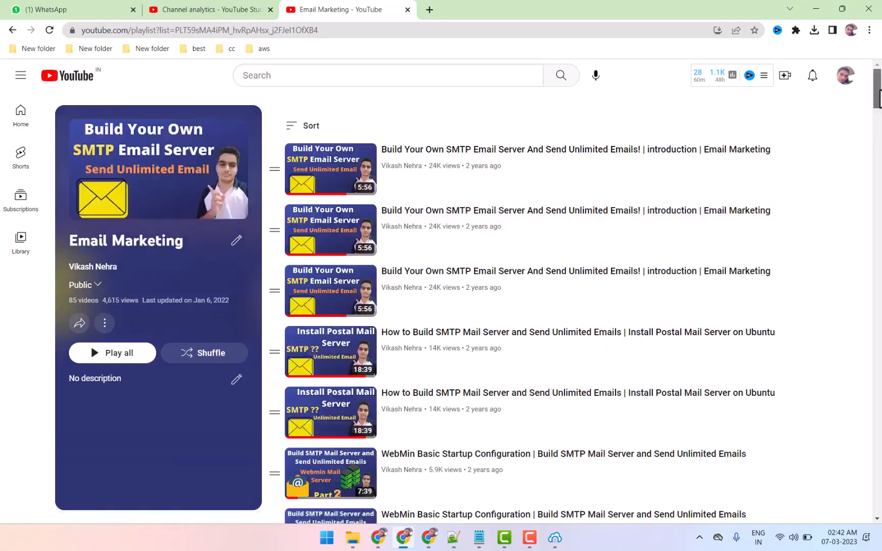
drag(879, 95, 879, 334)
scroll(640, 334, down, 4)
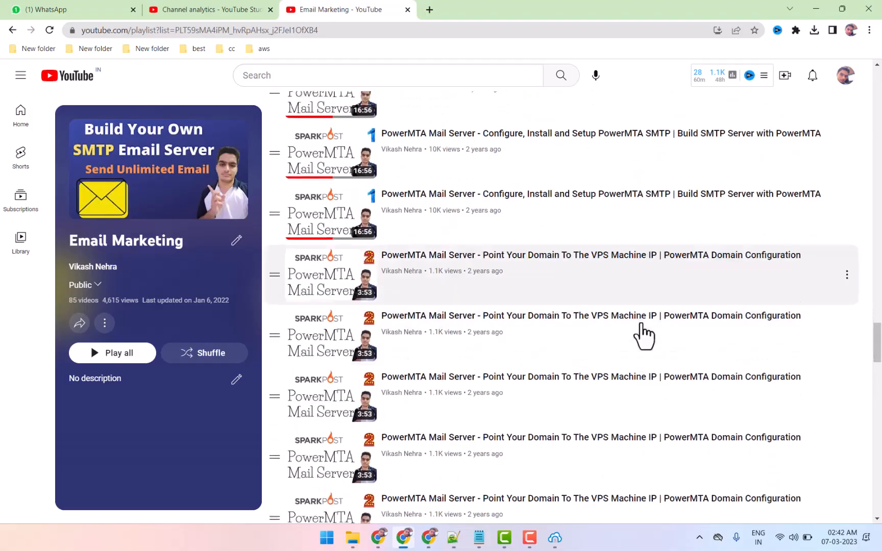
scroll(641, 334, down, 8)
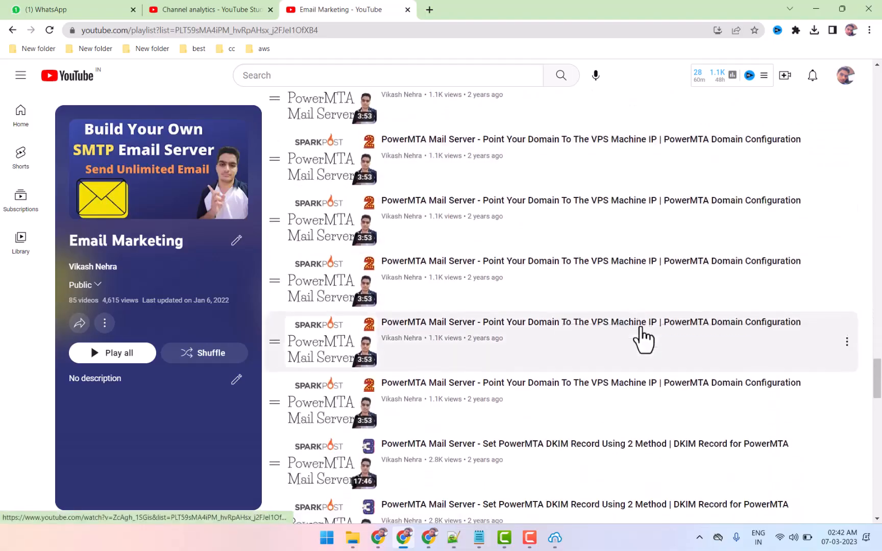
scroll(641, 308, down, 9)
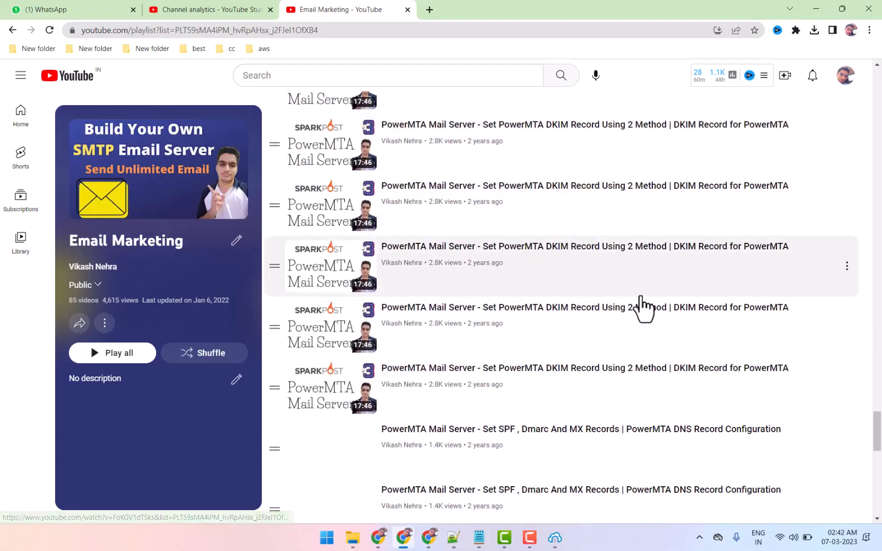
scroll(641, 308, down, 2)
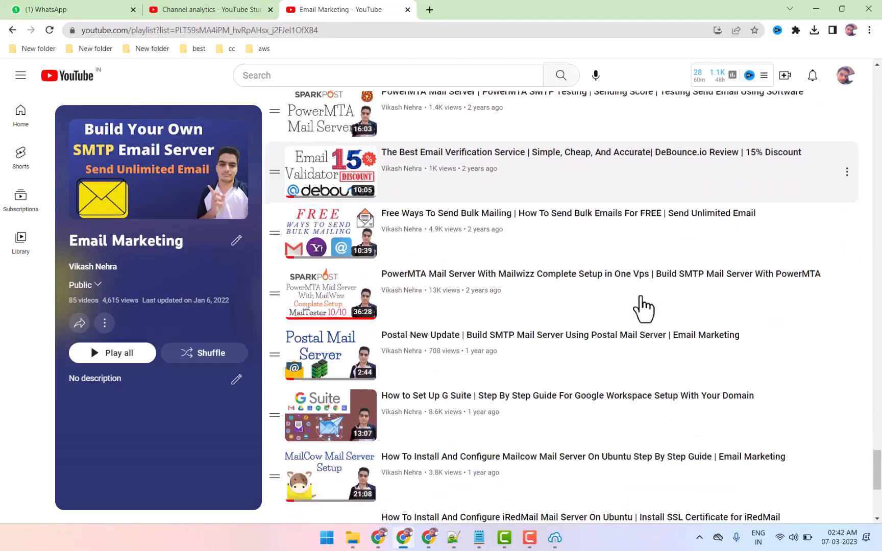
scroll(496, 279, down, 2)
scroll(513, 278, down, 2)
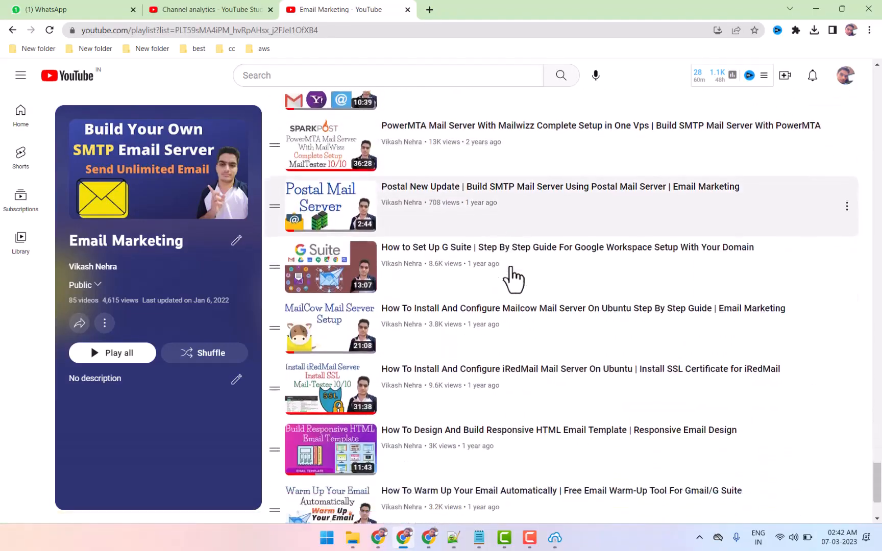
scroll(513, 279, down, 1)
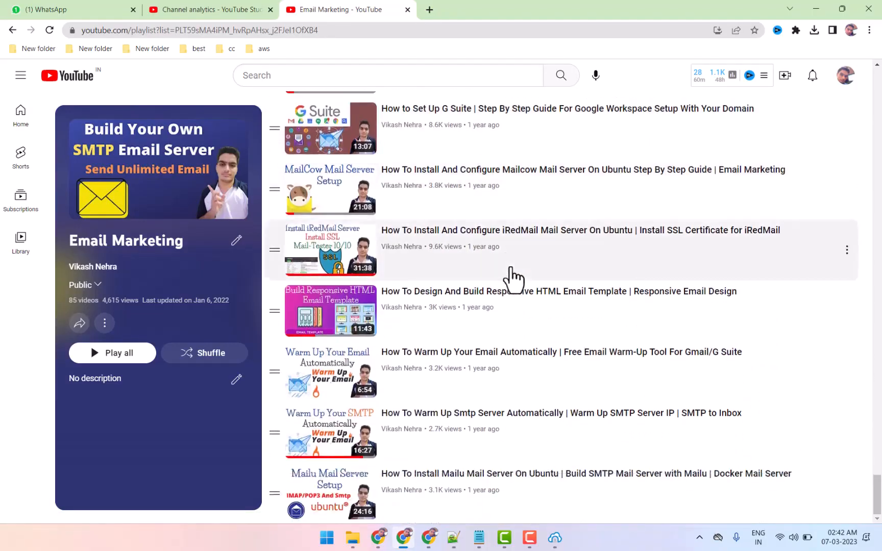